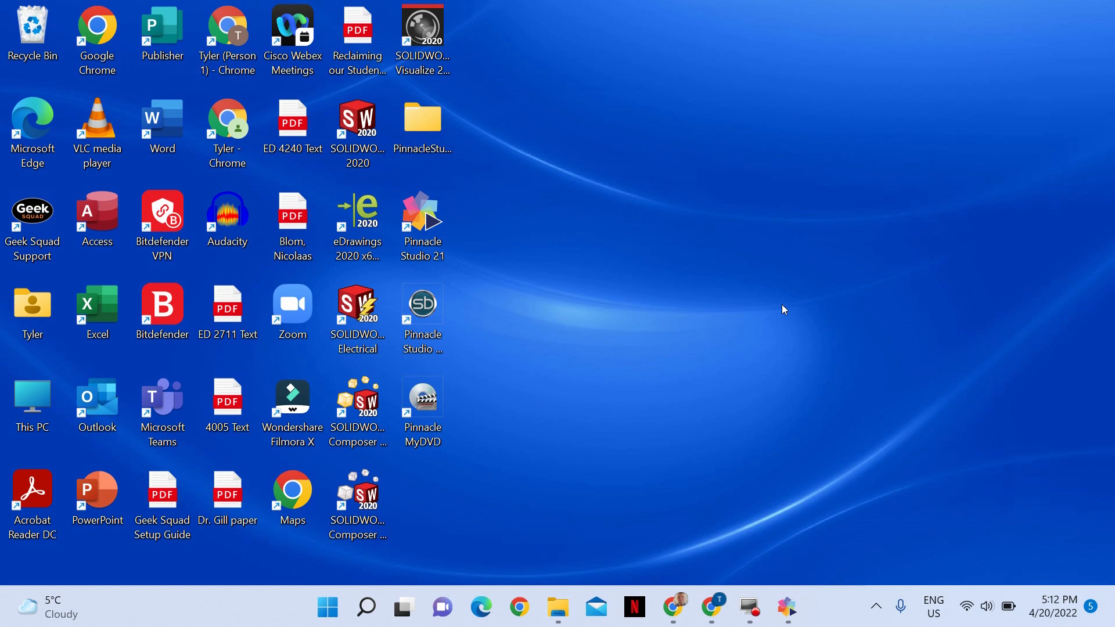
Step: Launch SOLIDWORKS, create a new part and start a sketch on the Front Plane
double_click(368, 139)
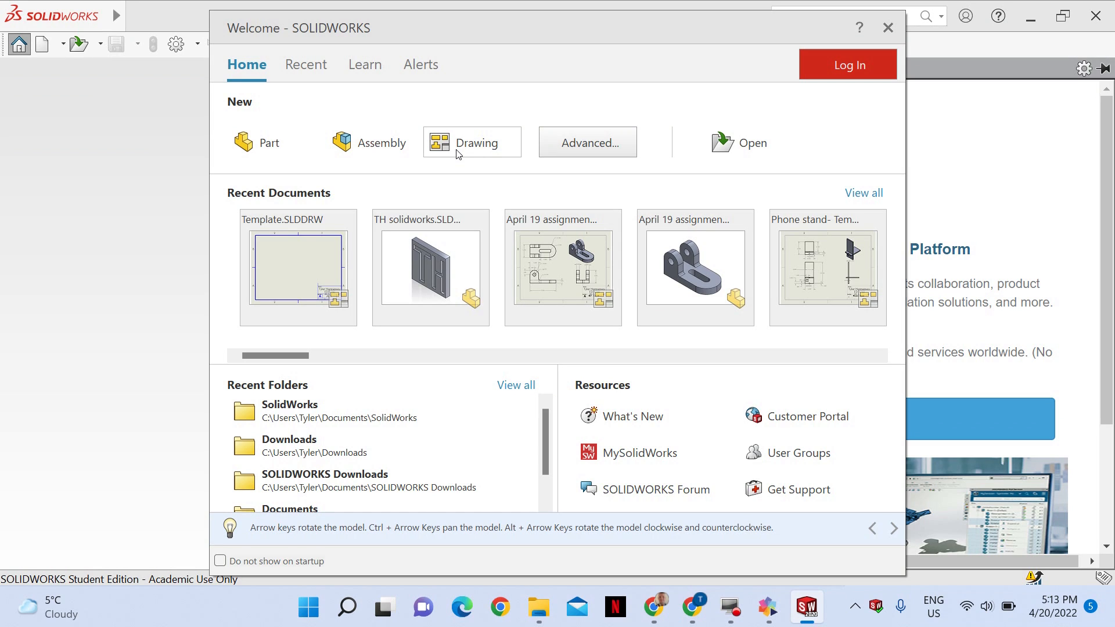
click(272, 152)
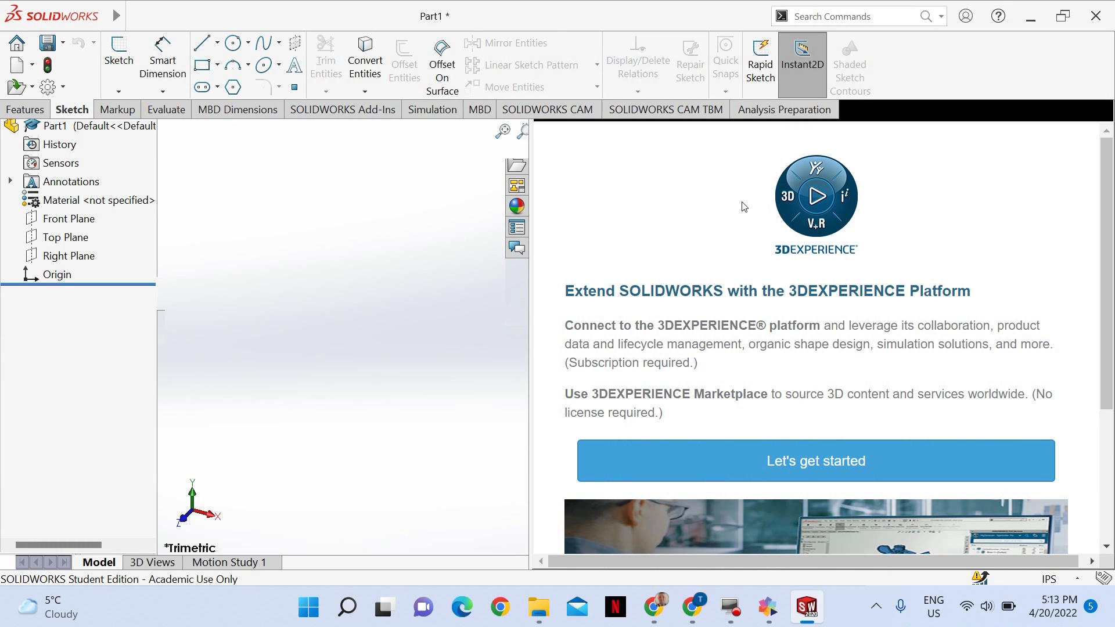
click(124, 74)
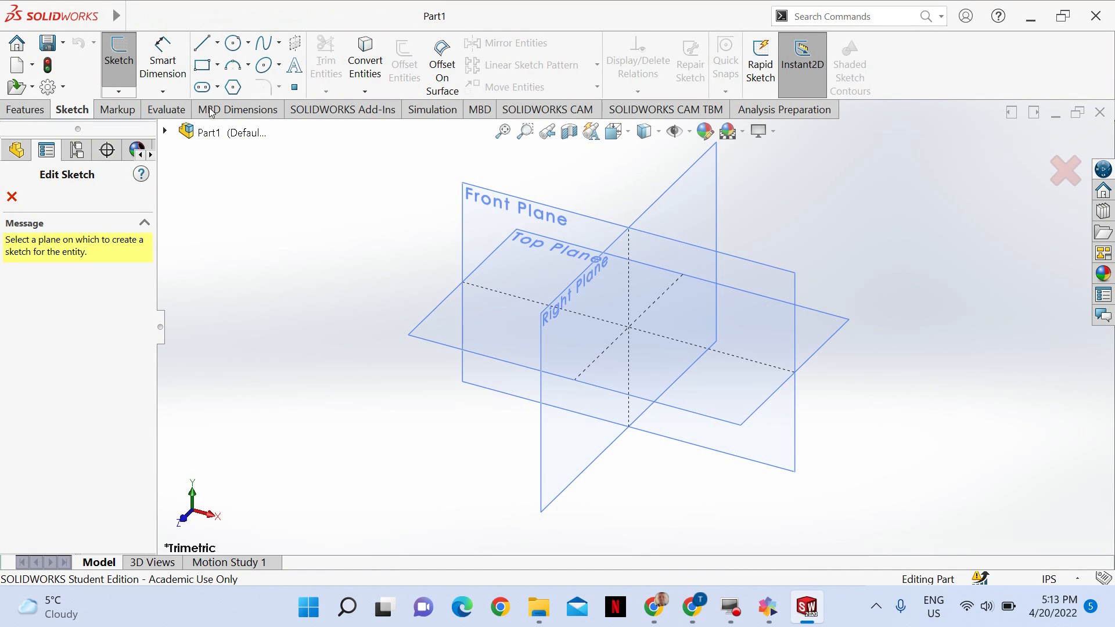
click(498, 199)
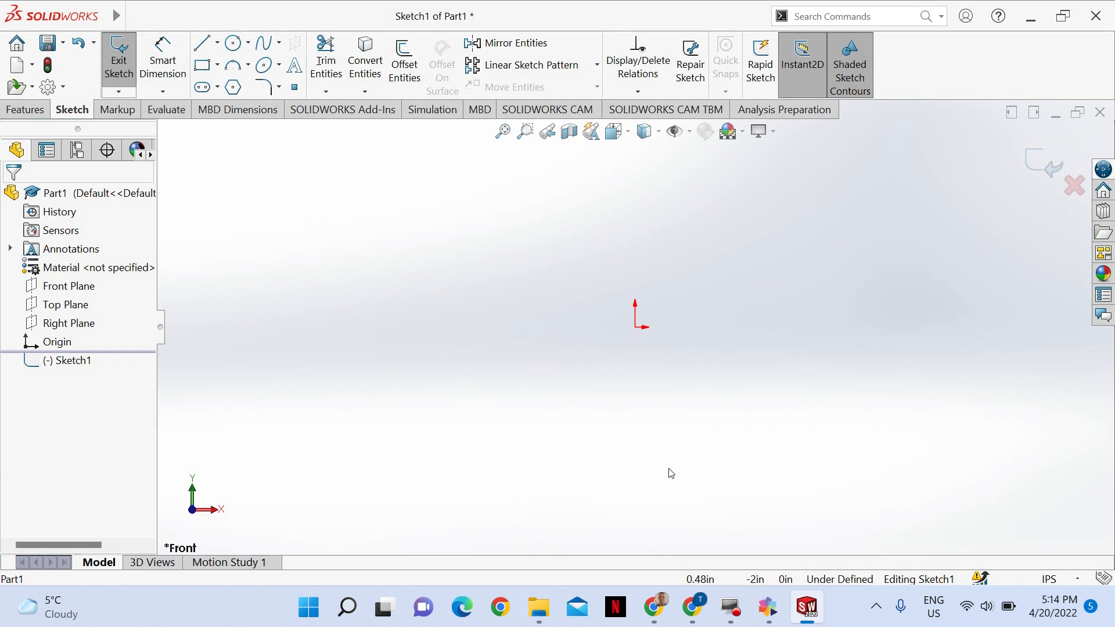
Step: Check the document's unit system and keep IPS (inch, pound, second)
click(48, 88)
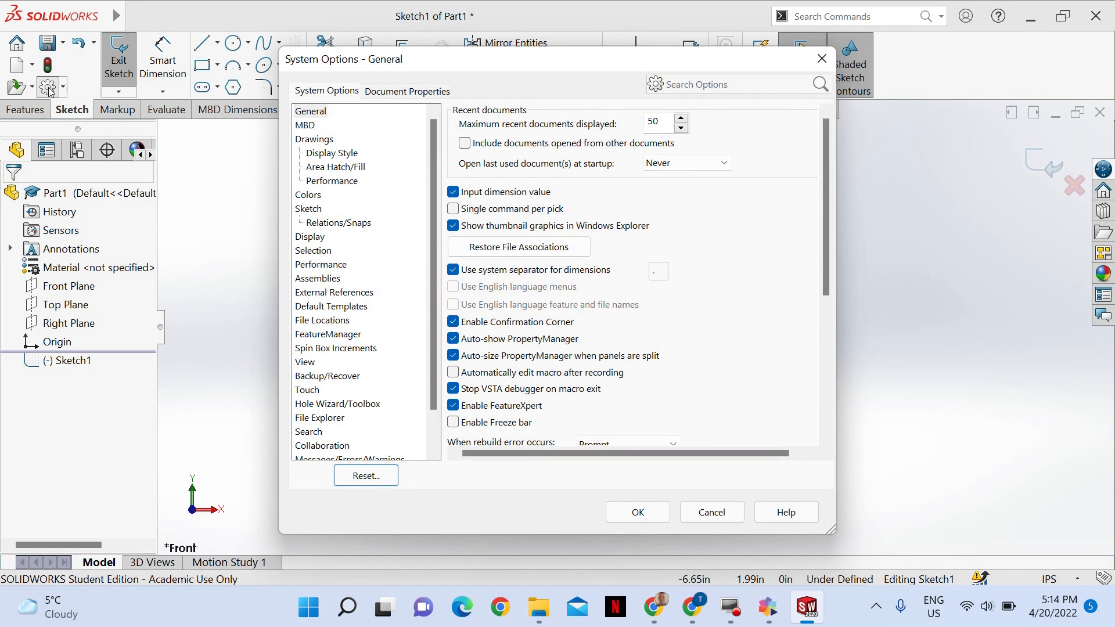
click(408, 93)
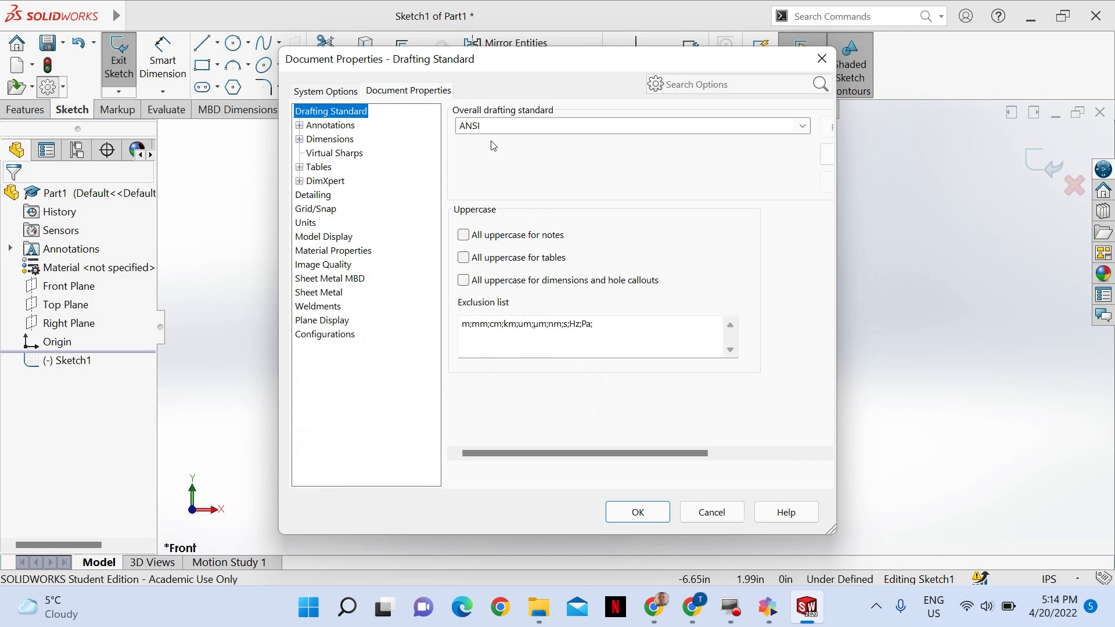
click(306, 223)
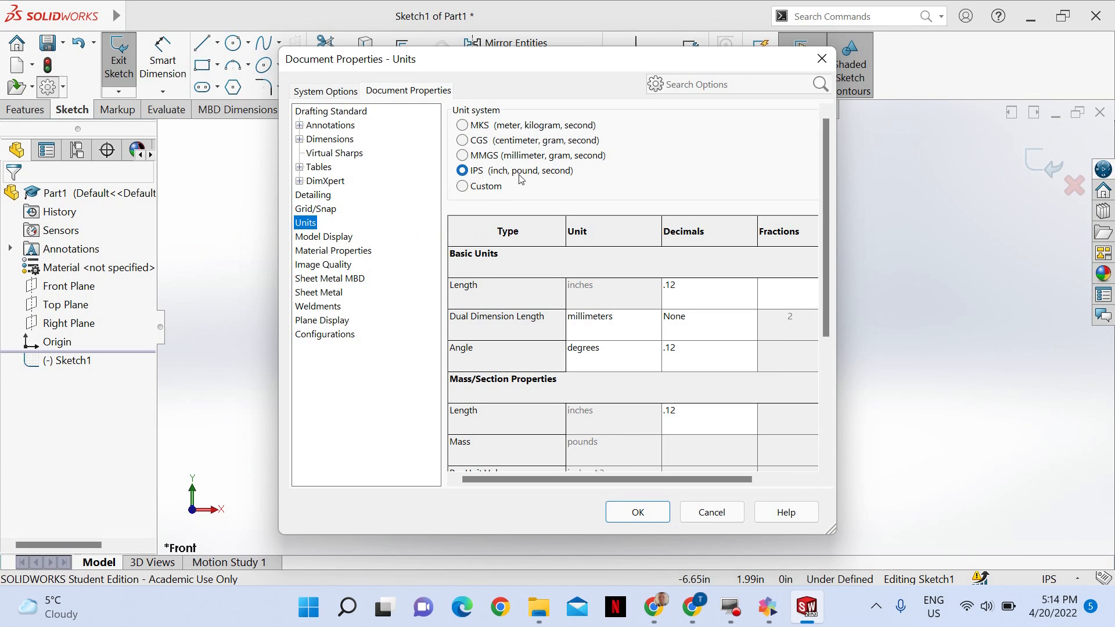
click(647, 518)
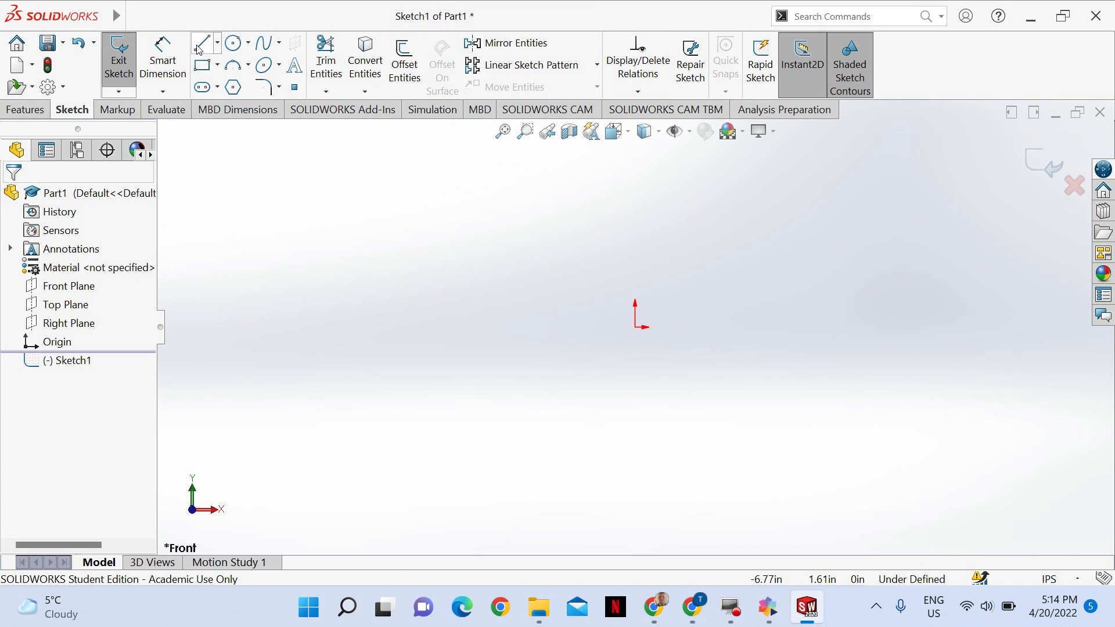
Step: Sketch a corner rectangle about 2.53 in wide and 2.09 in high, starting at the origin
click(202, 67)
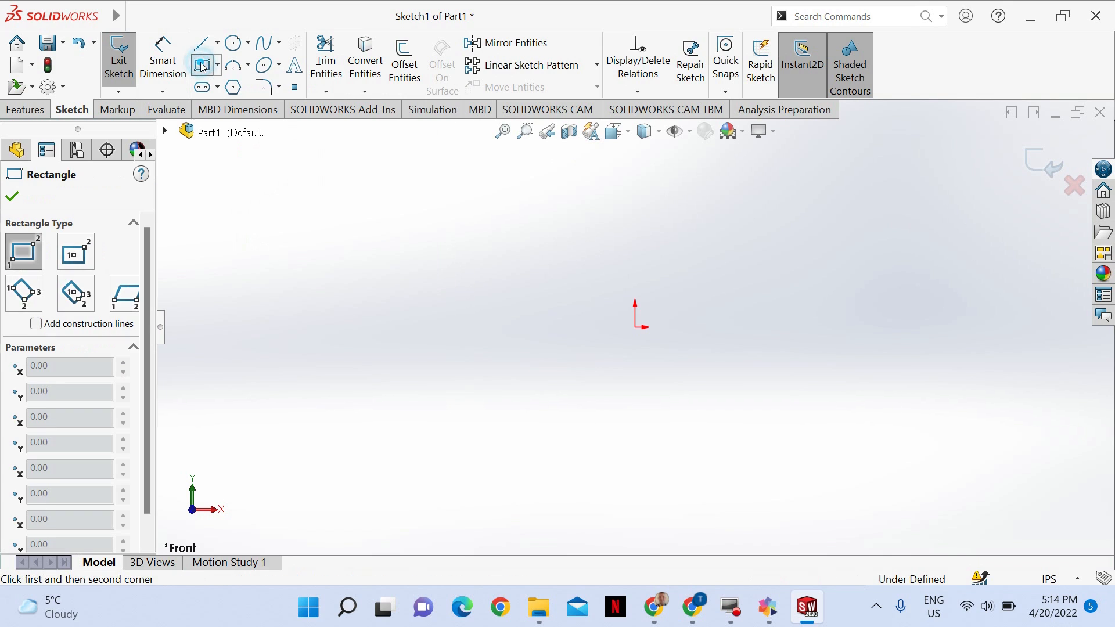
click(635, 327)
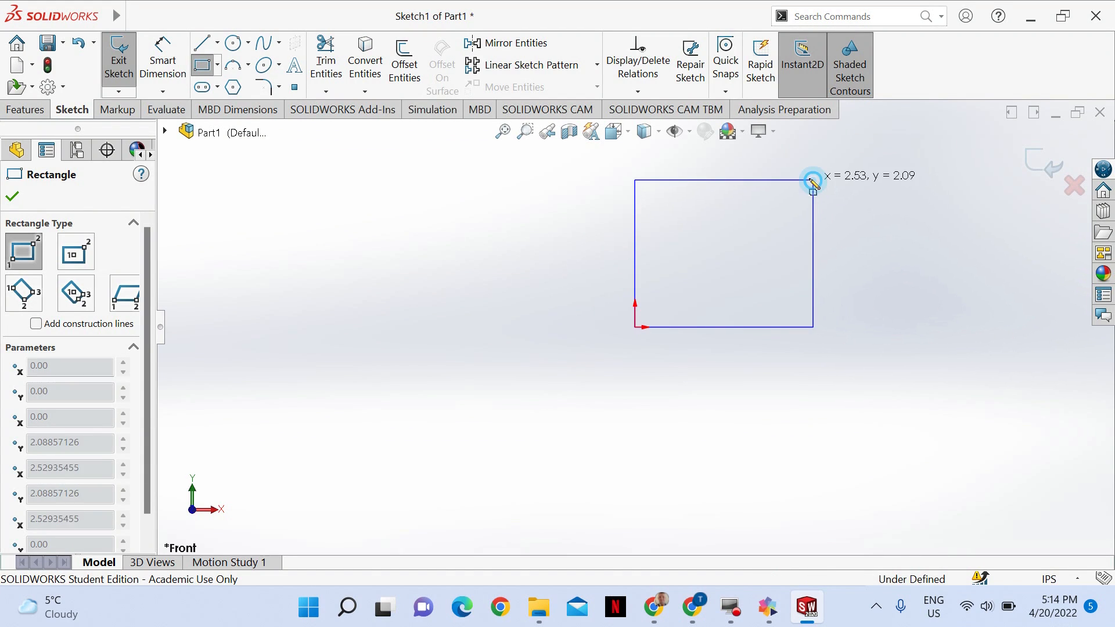
click(814, 181)
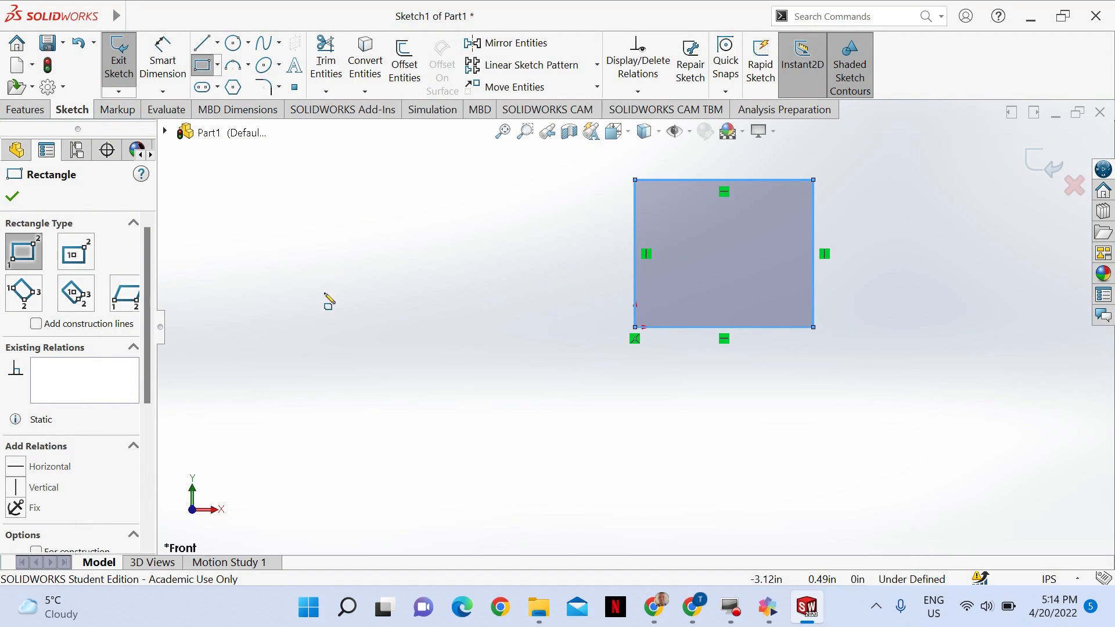
click(14, 197)
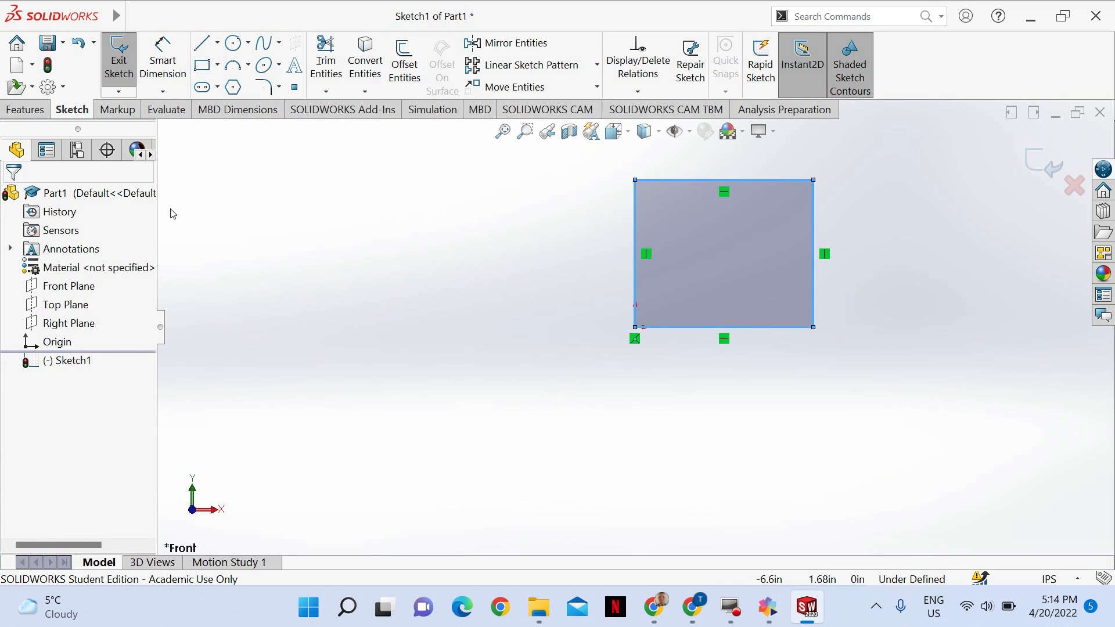
Step: Dimension the rectangle's height between its two left corners and set it to 5 in
click(161, 78)
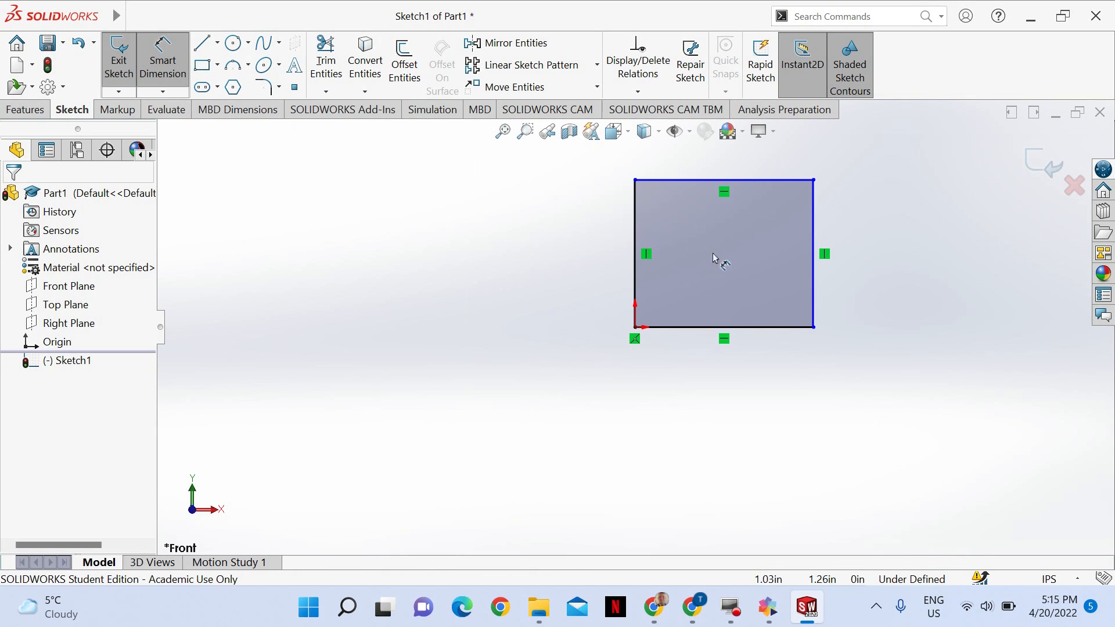
click(635, 181)
click(635, 327)
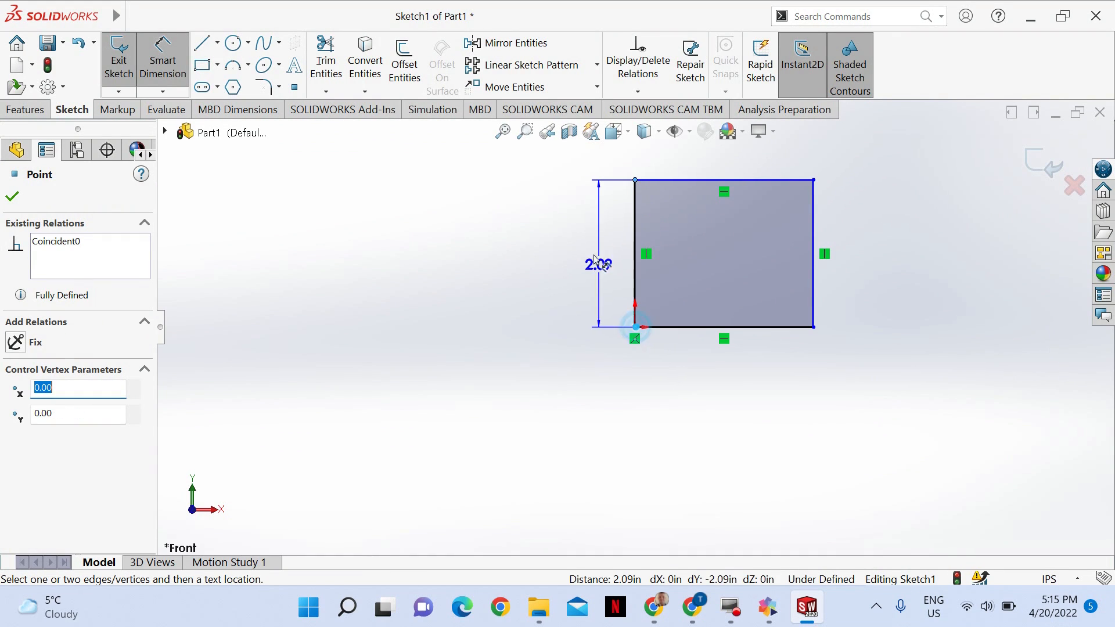
click(588, 248)
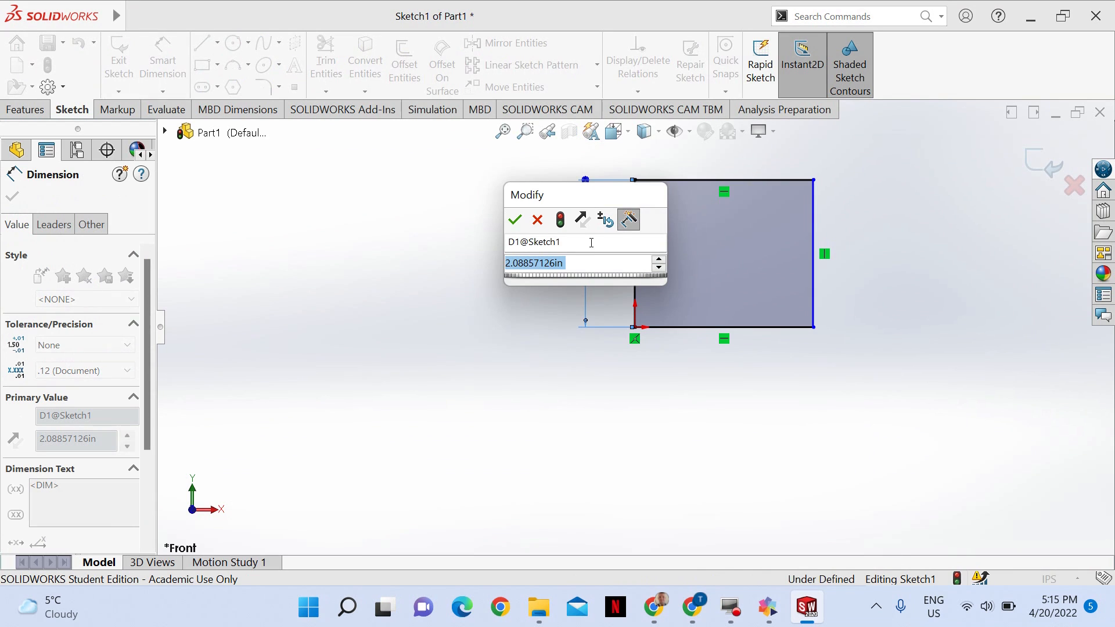
text(5)
key(Return)
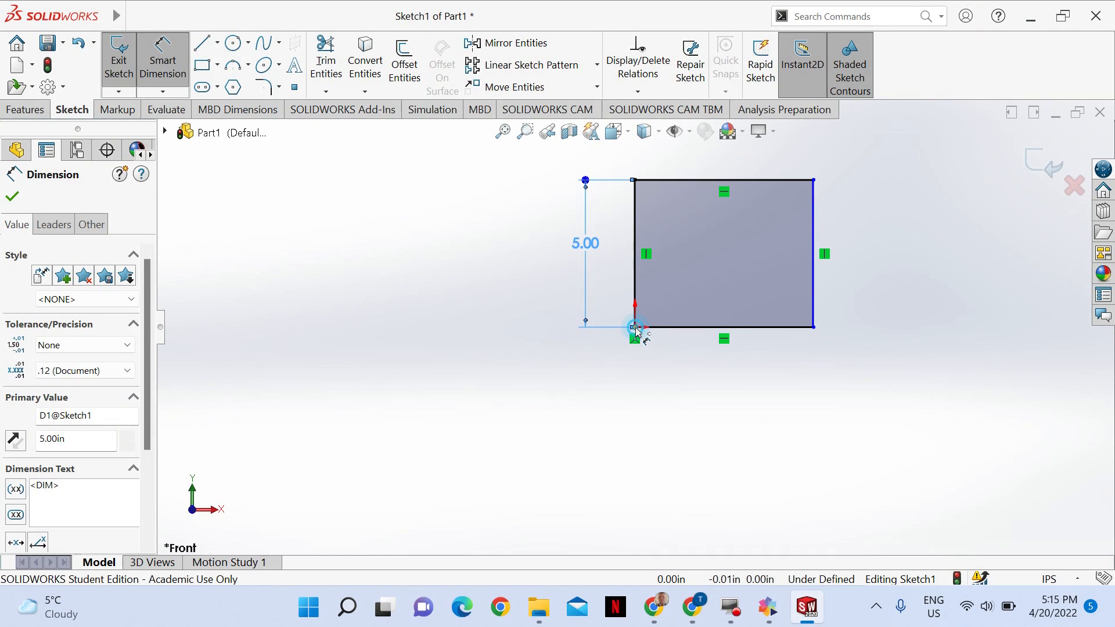
Step: Dimension the rectangle's width between its two bottom corners and set it to 5 in
click(635, 327)
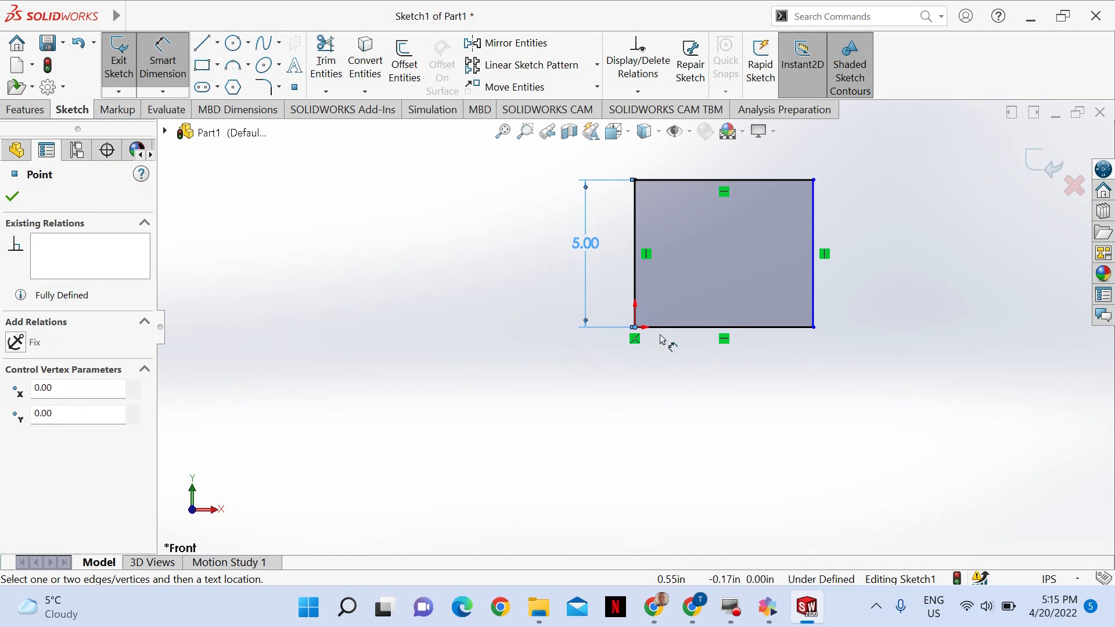
click(813, 328)
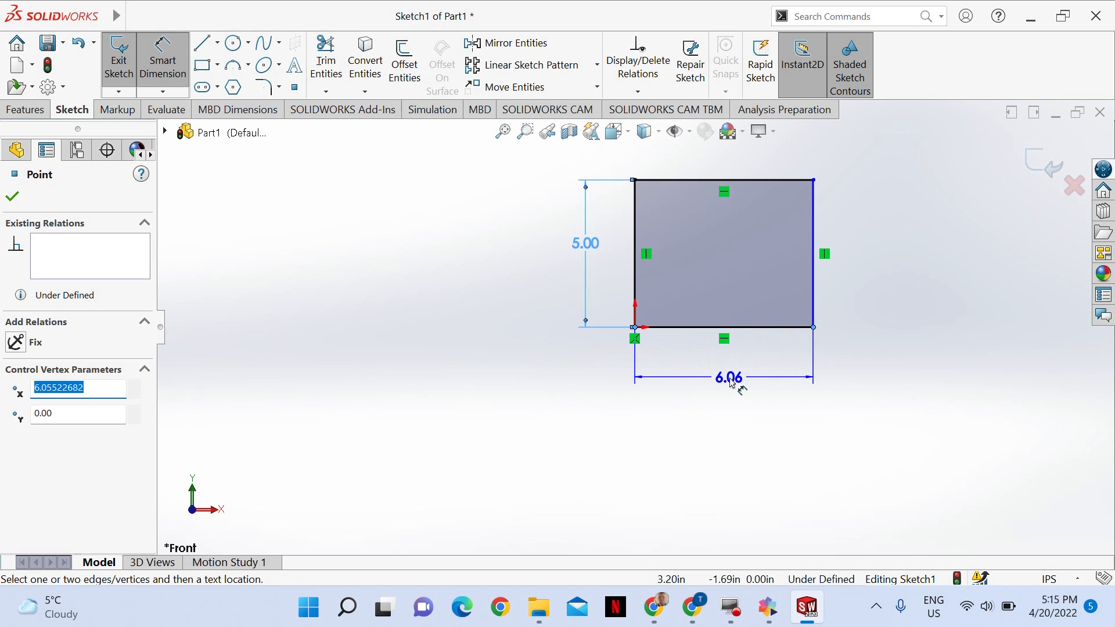
click(732, 379)
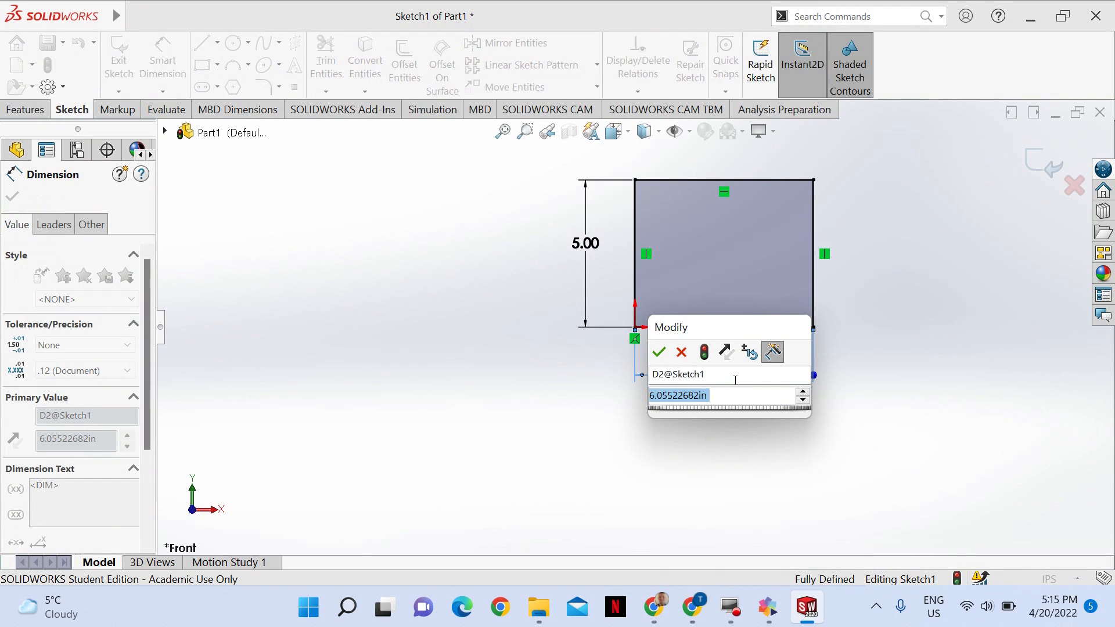
text(5)
key(Return)
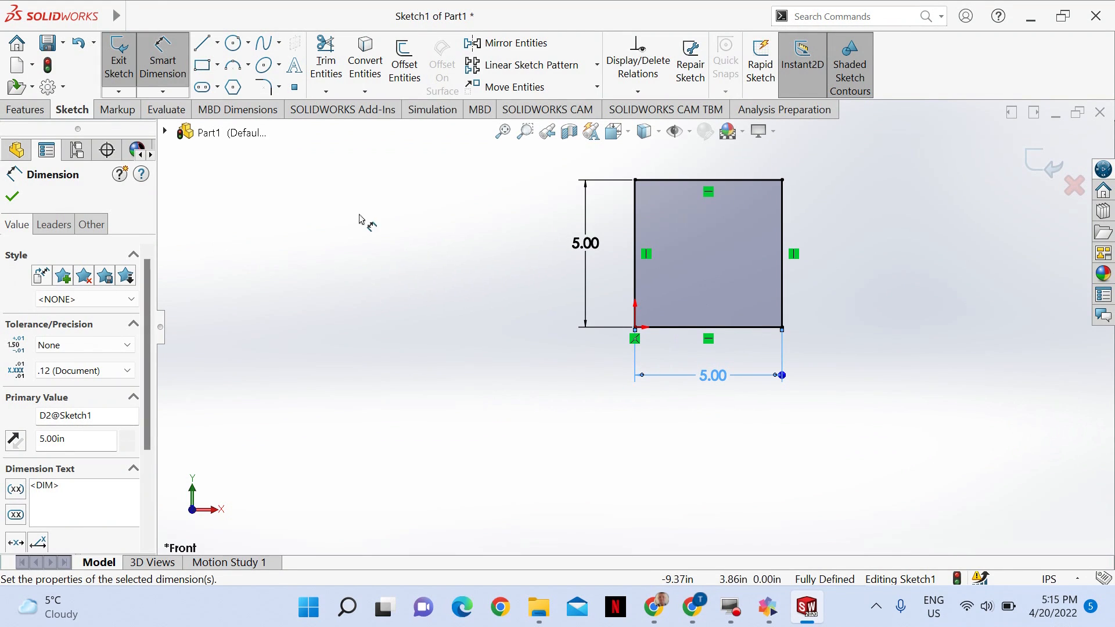
click(13, 198)
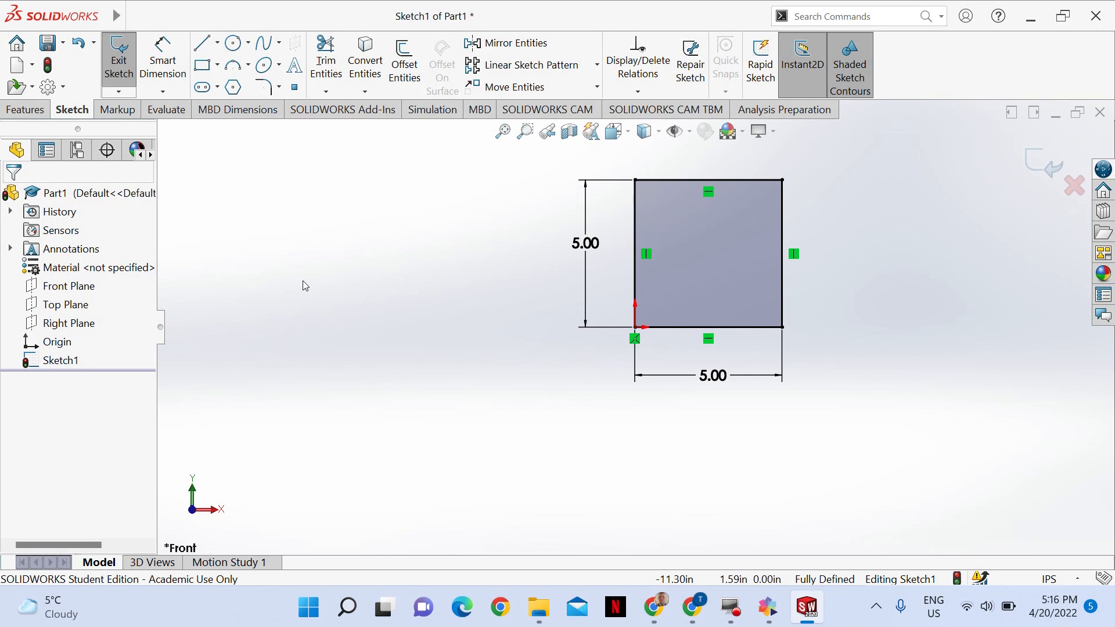
Step: Extrude the square sketch as a boss to a blind depth of 0.75 in, directed behind the sketch plane
click(38, 111)
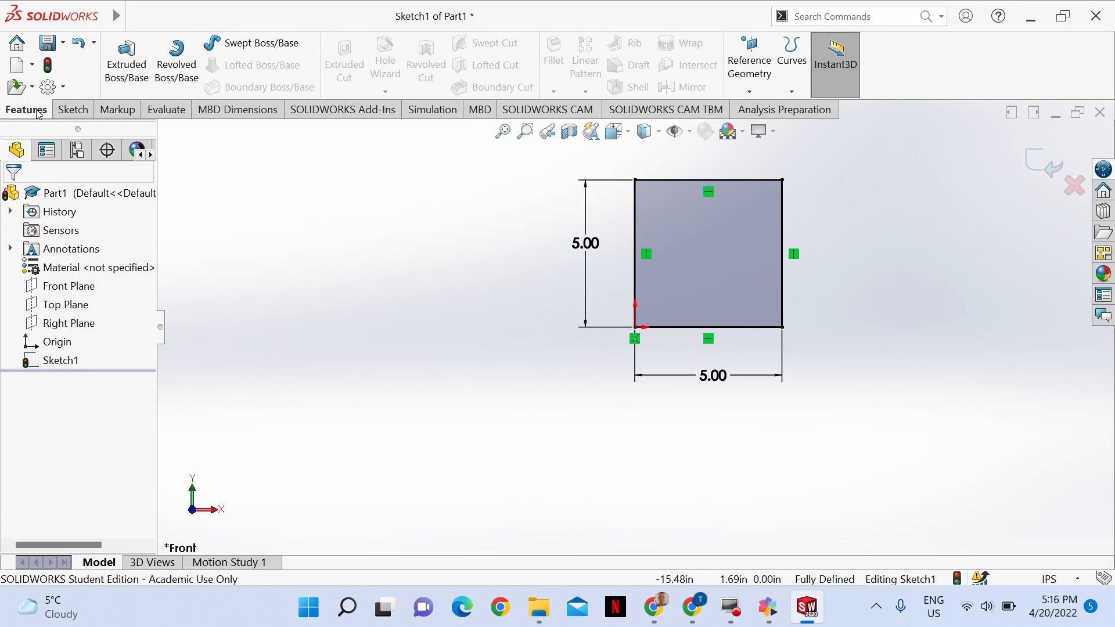
click(139, 86)
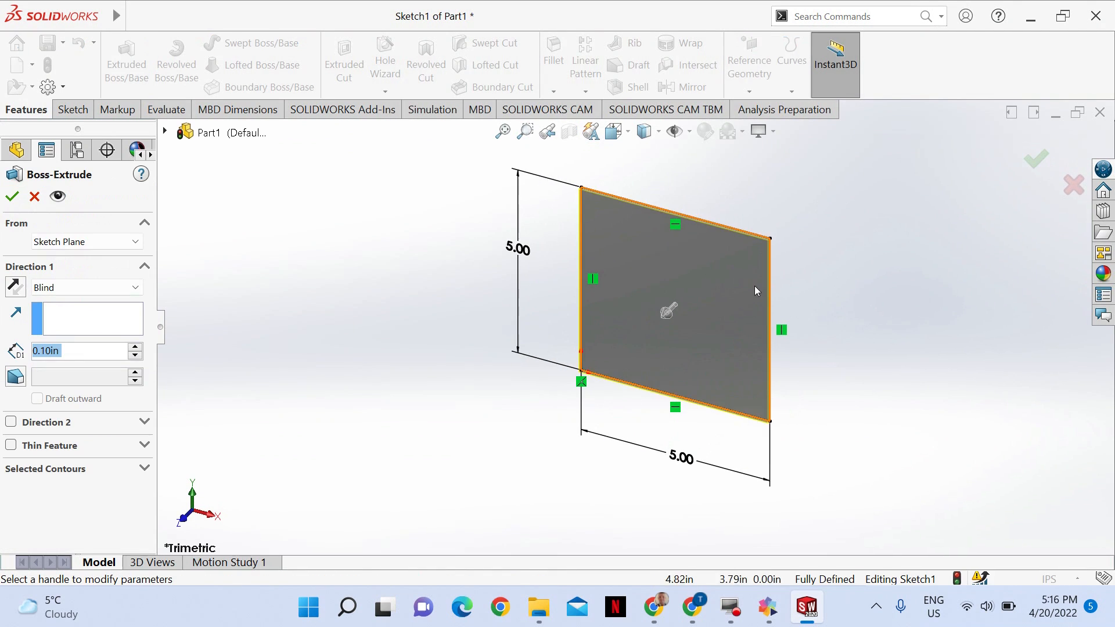
click(663, 314)
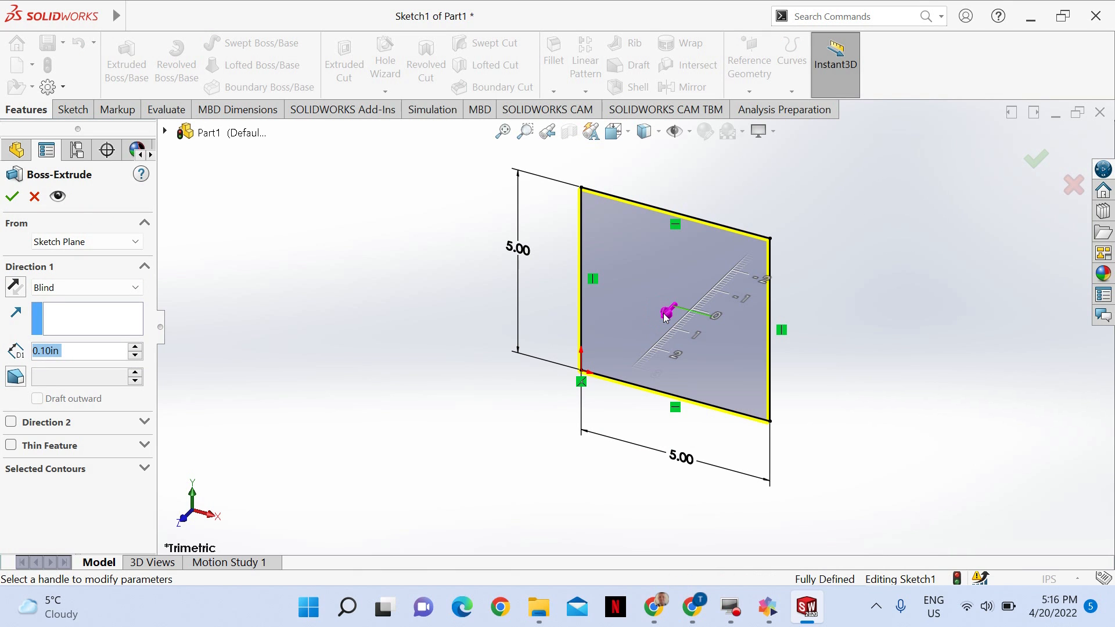
mouse_move(665, 317)
mouse_down()
mouse_move(687, 288)
mouse_move(639, 350)
mouse_move(676, 293)
mouse_move(718, 262)
mouse_move(713, 250)
mouse_move(703, 291)
mouse_move(704, 275)
mouse_up()
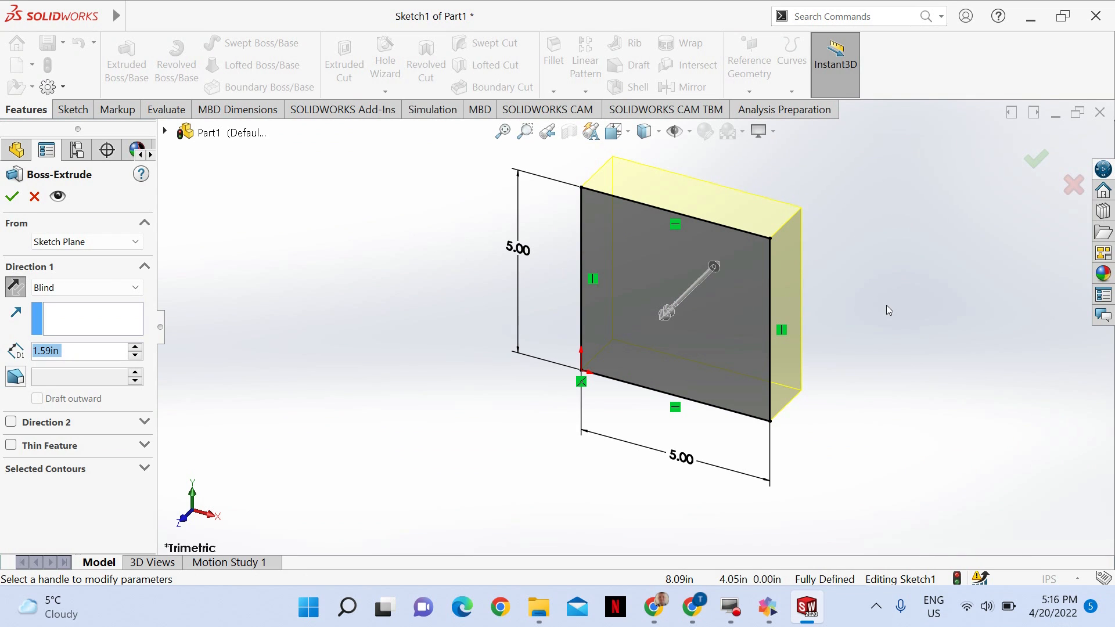
text(.75)
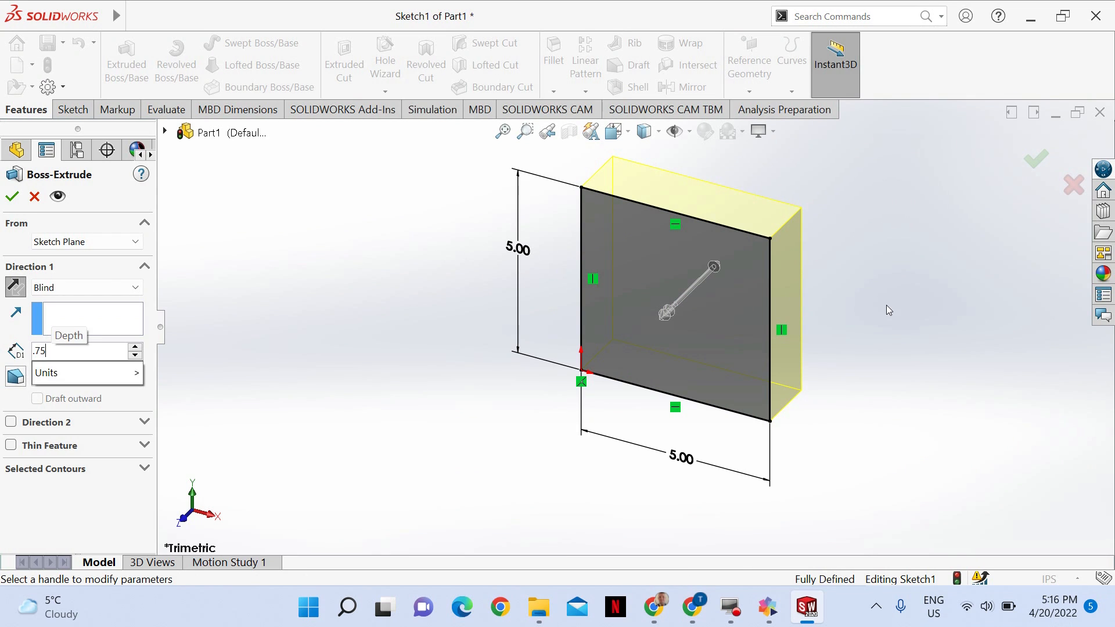
key(Return)
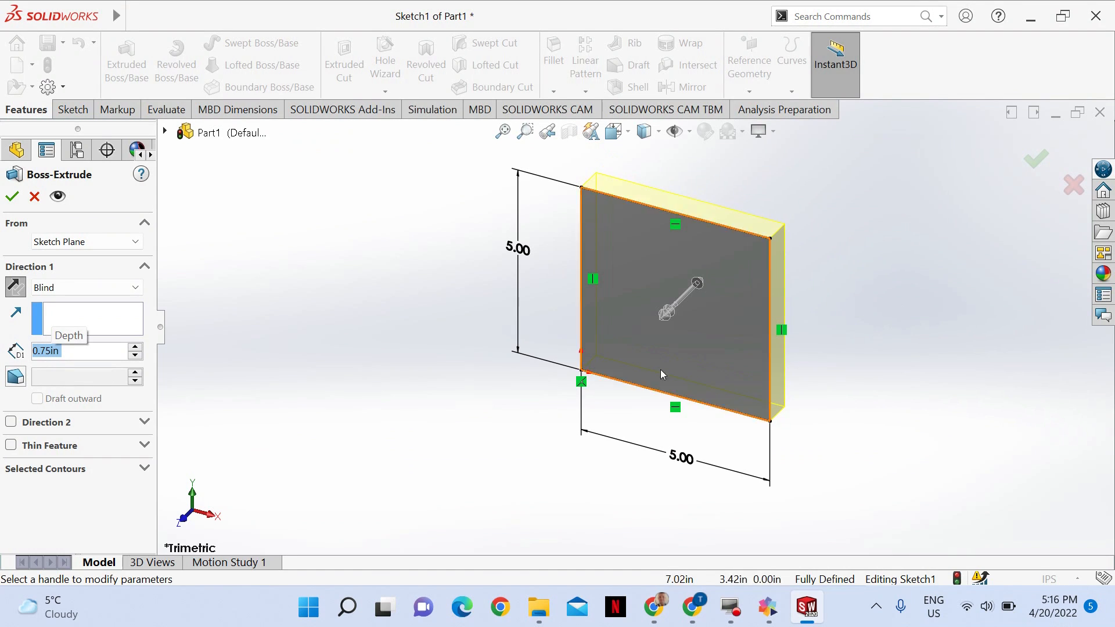
click(1028, 161)
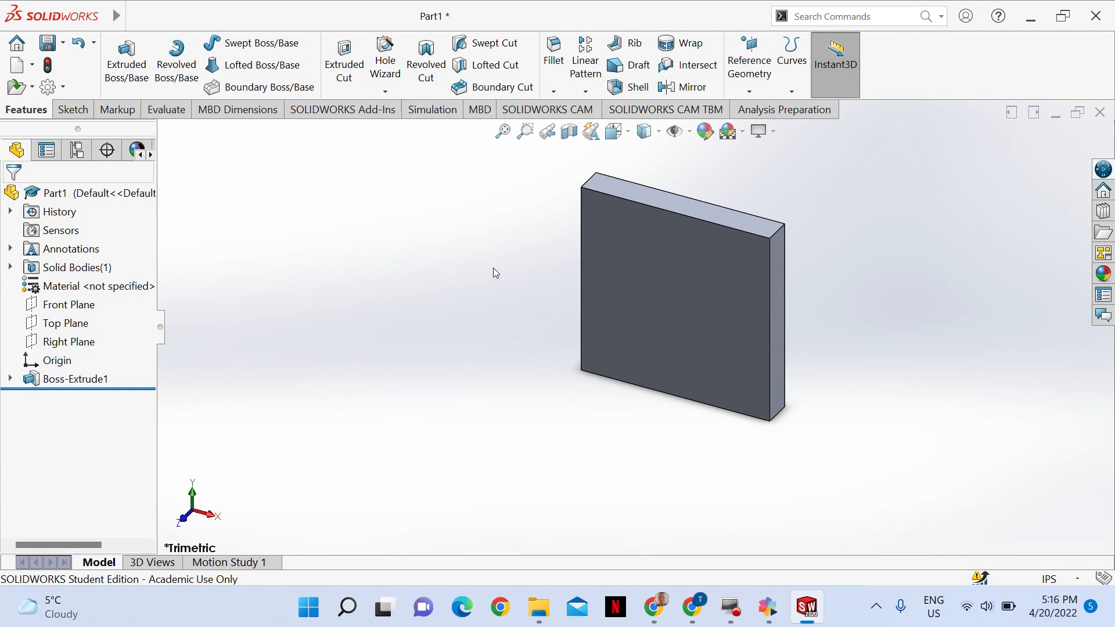
Step: Orient the plate to the Front view and zoom so its whole face is visible with some space around it
click(614, 132)
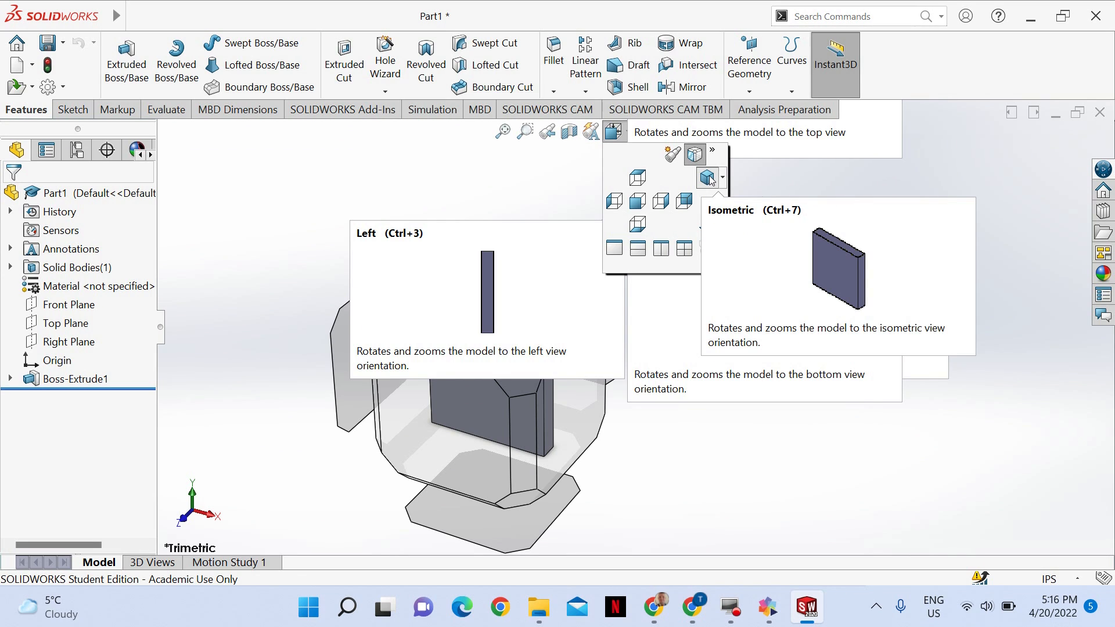
click(637, 201)
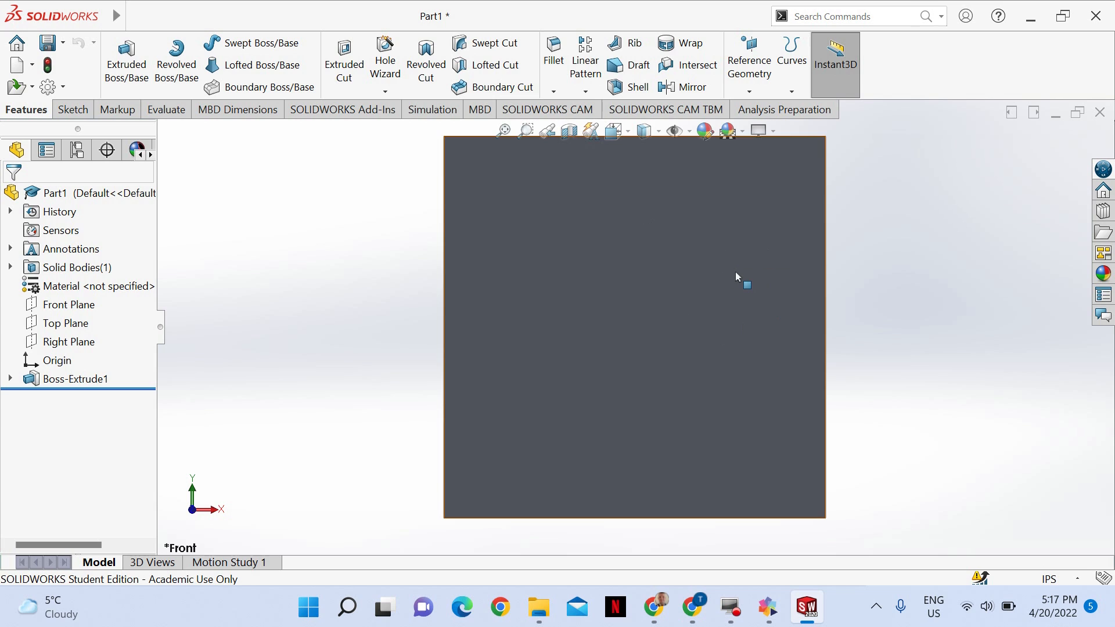
key(f)
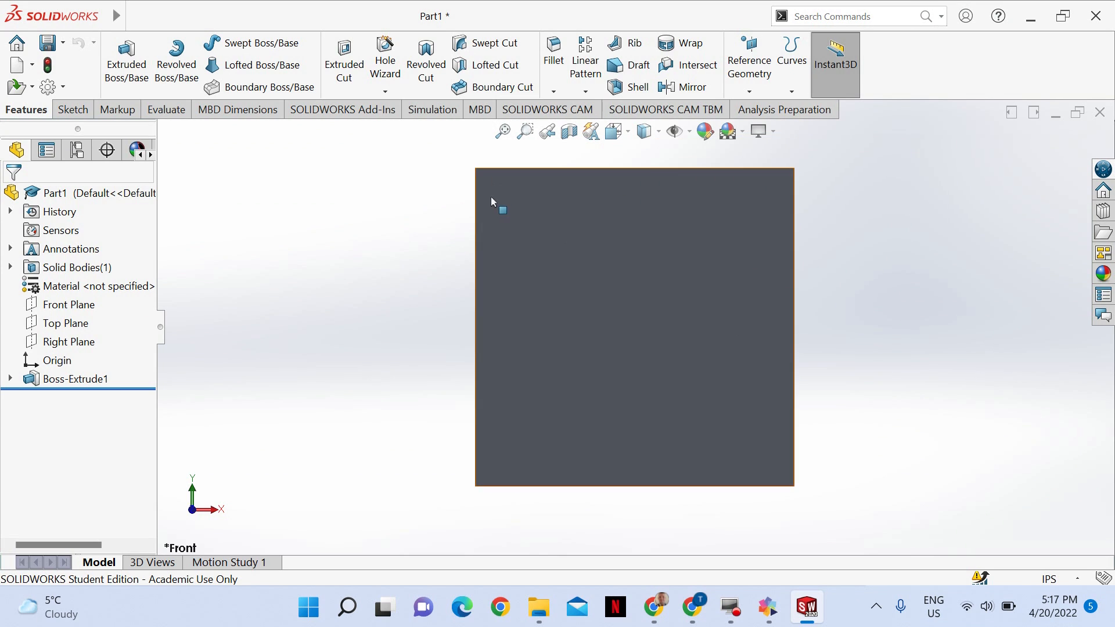
scroll(458, 292, up, 10)
key(z)
key(z)
key(z)
key(z)
key(z)
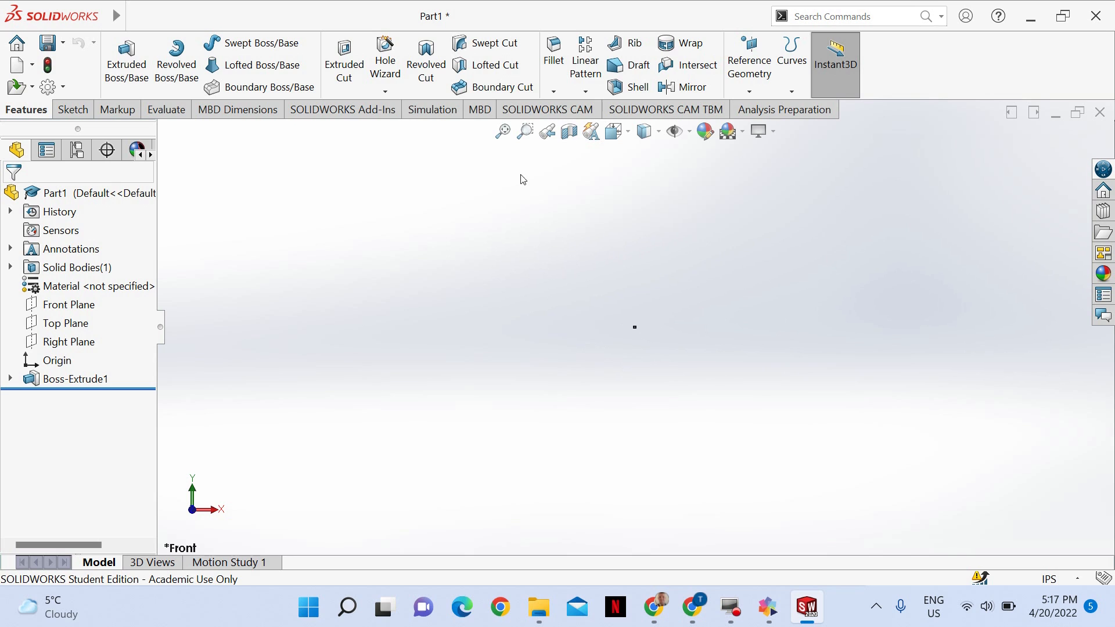
click(502, 132)
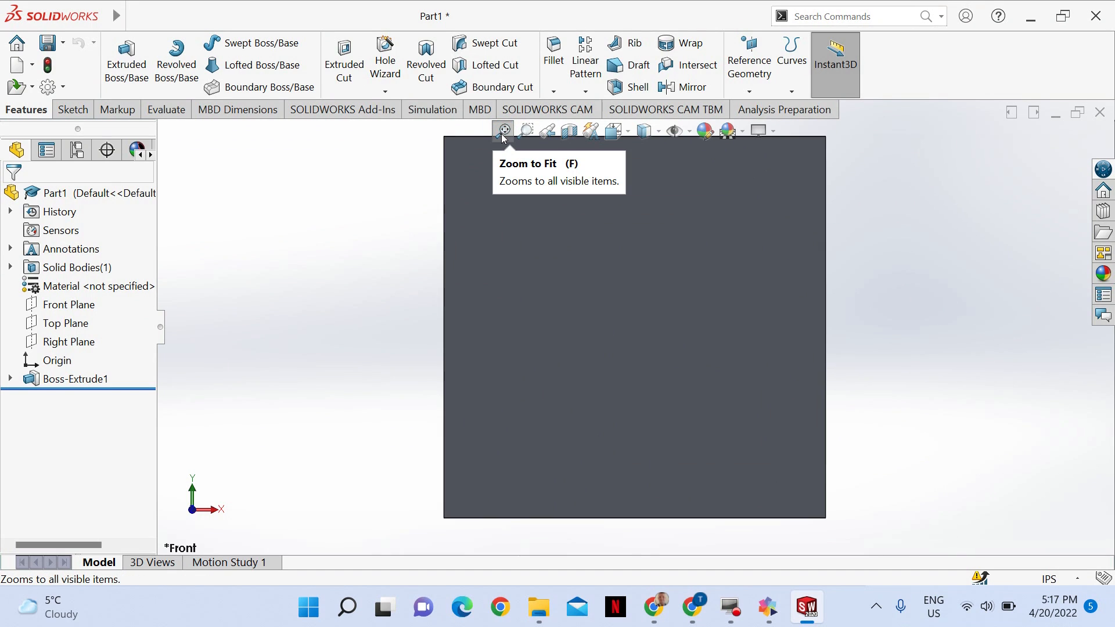
key(z)
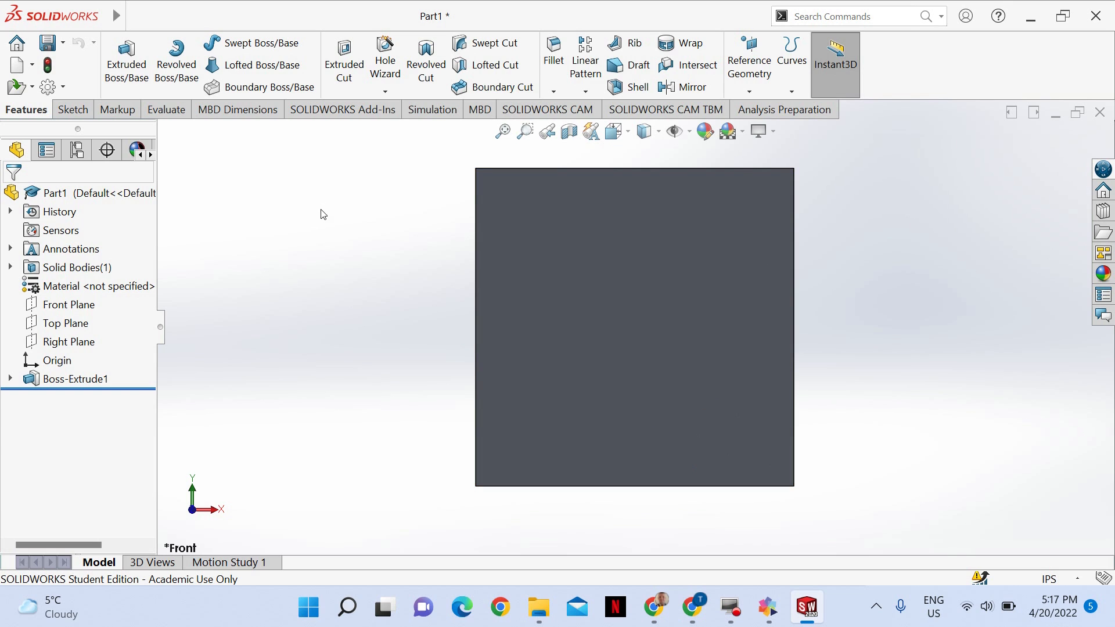
Step: Start a sketch on the plate's front face and draw a circle of about 0.24 in radius near its lower-left corner
click(75, 112)
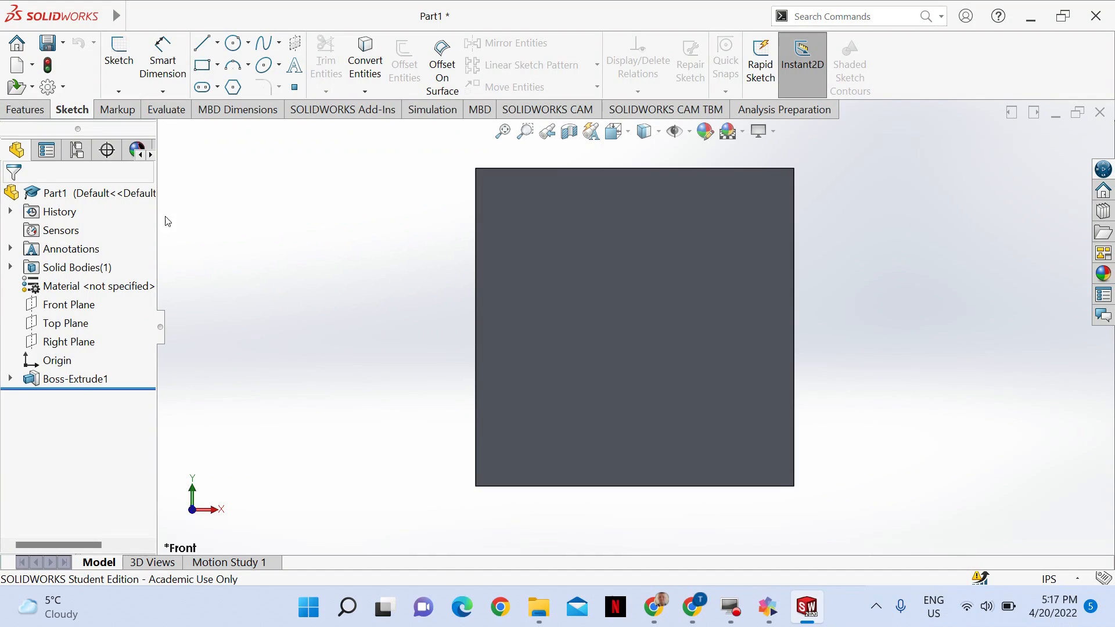
click(121, 60)
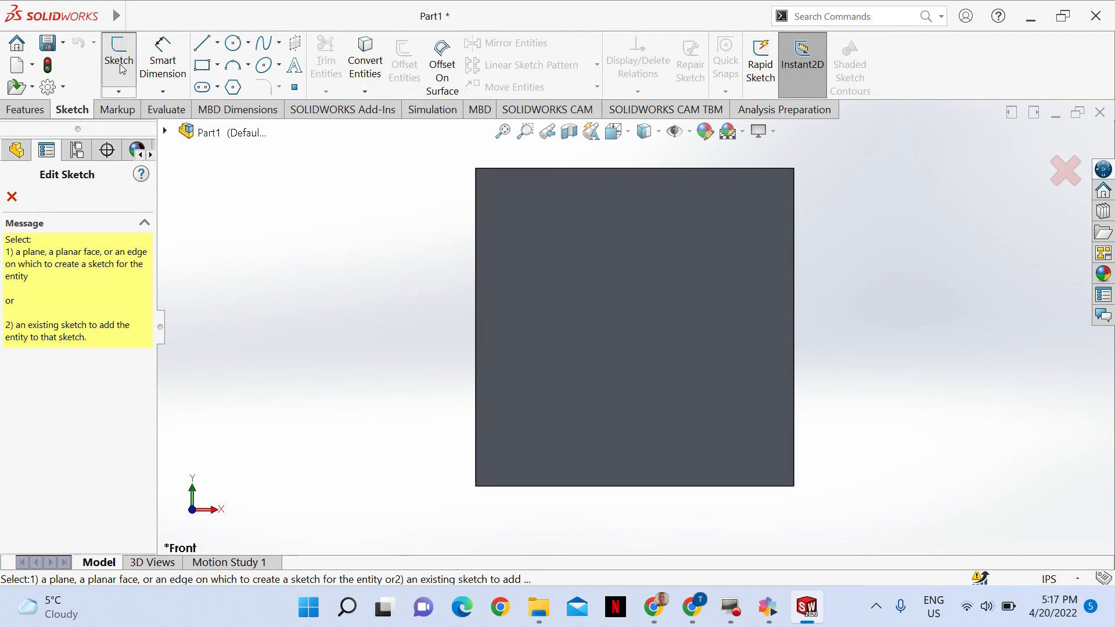
click(589, 337)
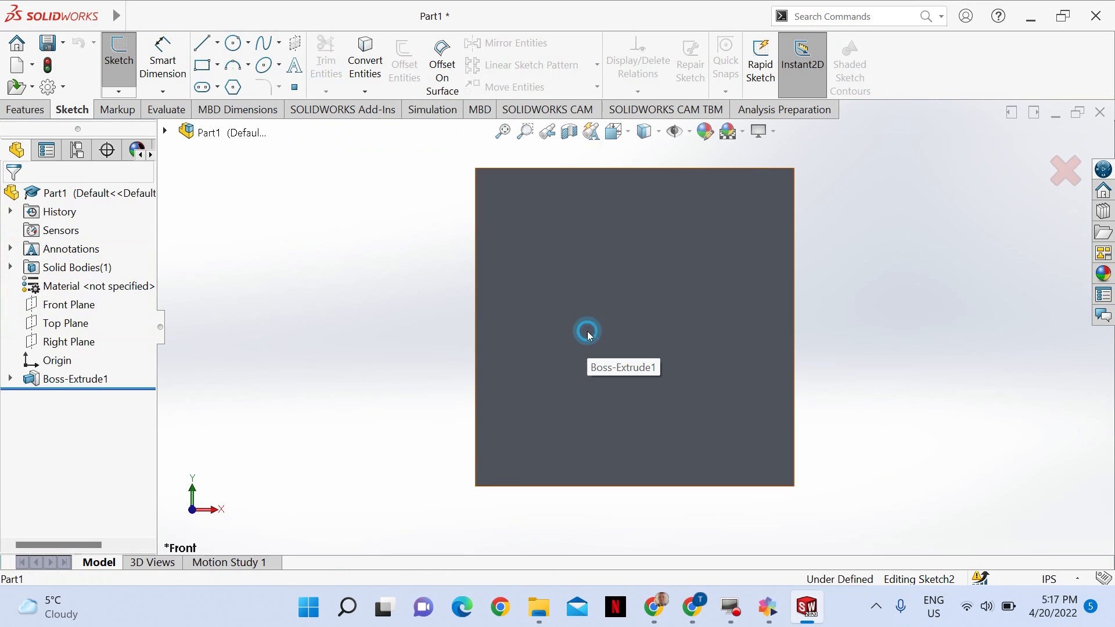
click(233, 43)
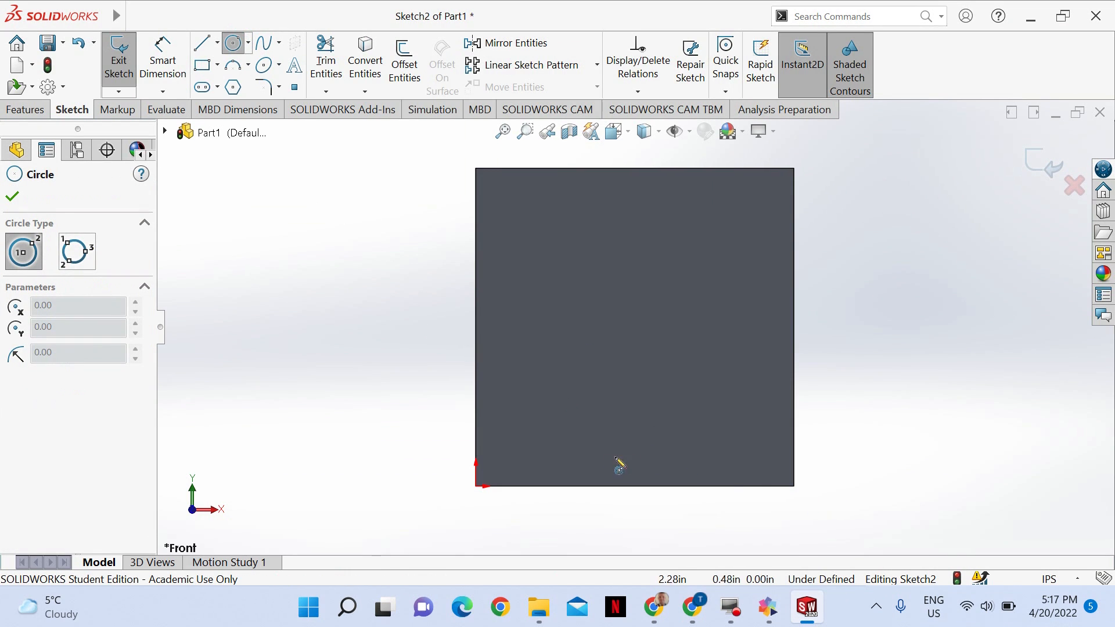
click(515, 440)
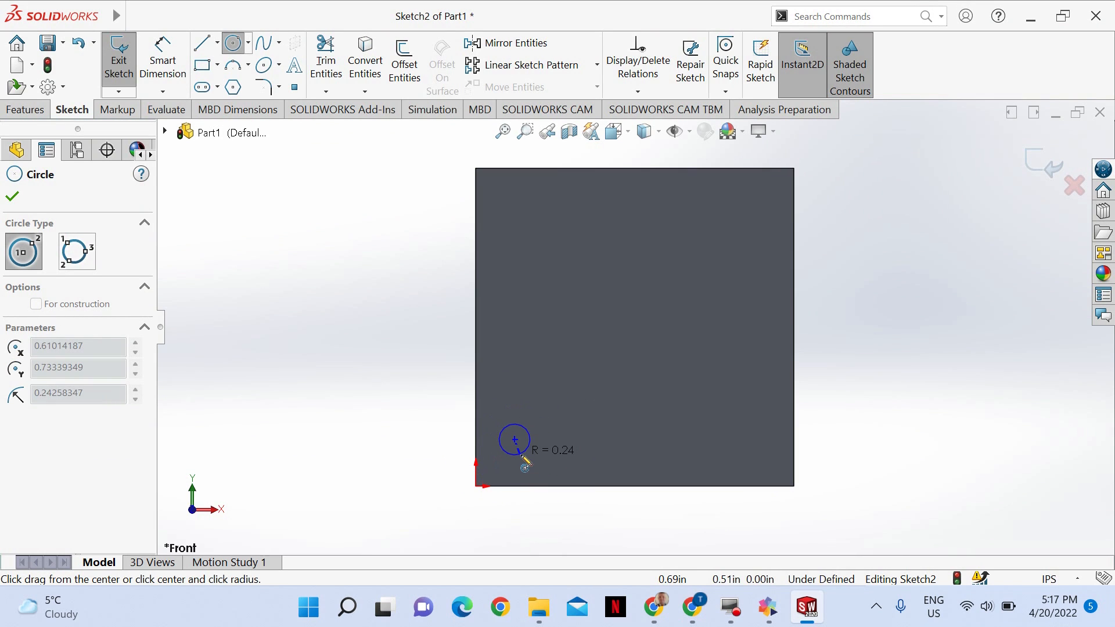
click(527, 449)
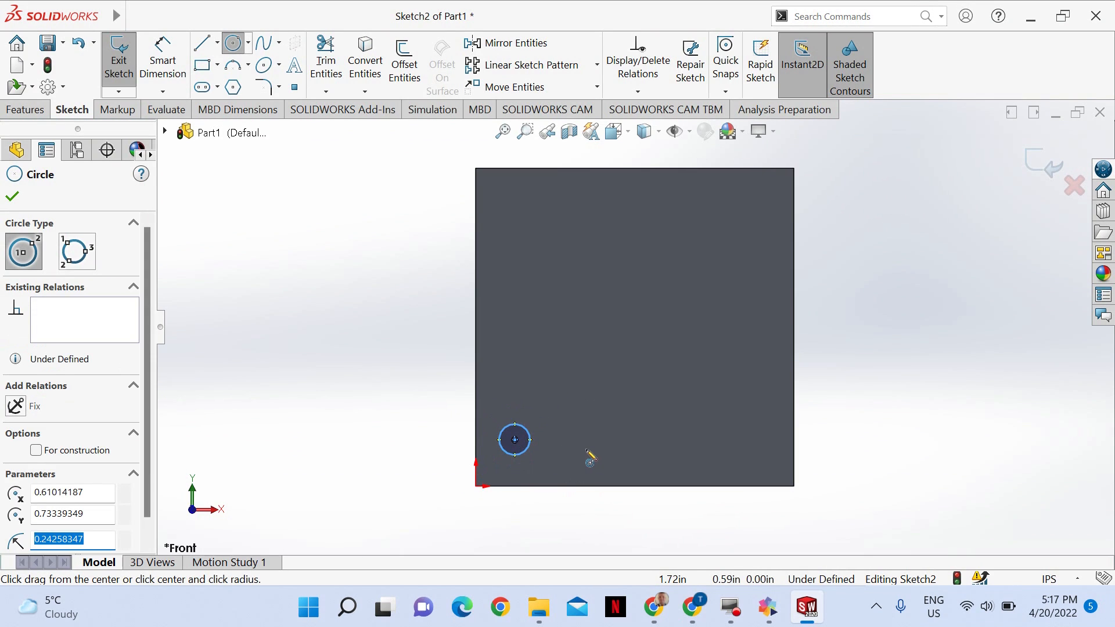
click(13, 197)
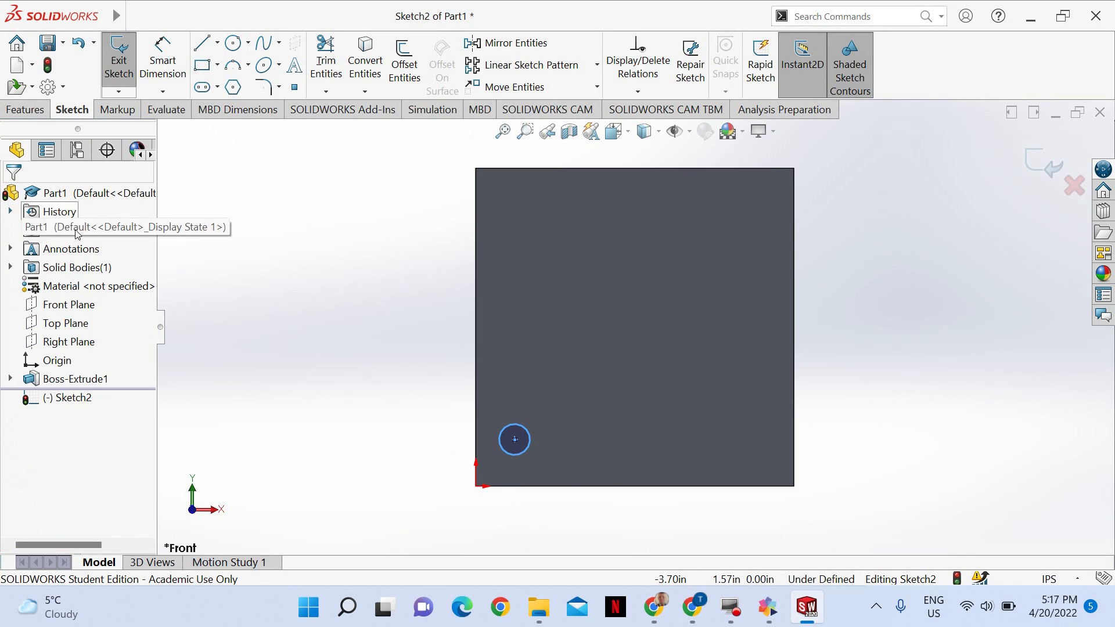
Step: Dimension the circle's diameter and set it to 0.125 in
click(163, 82)
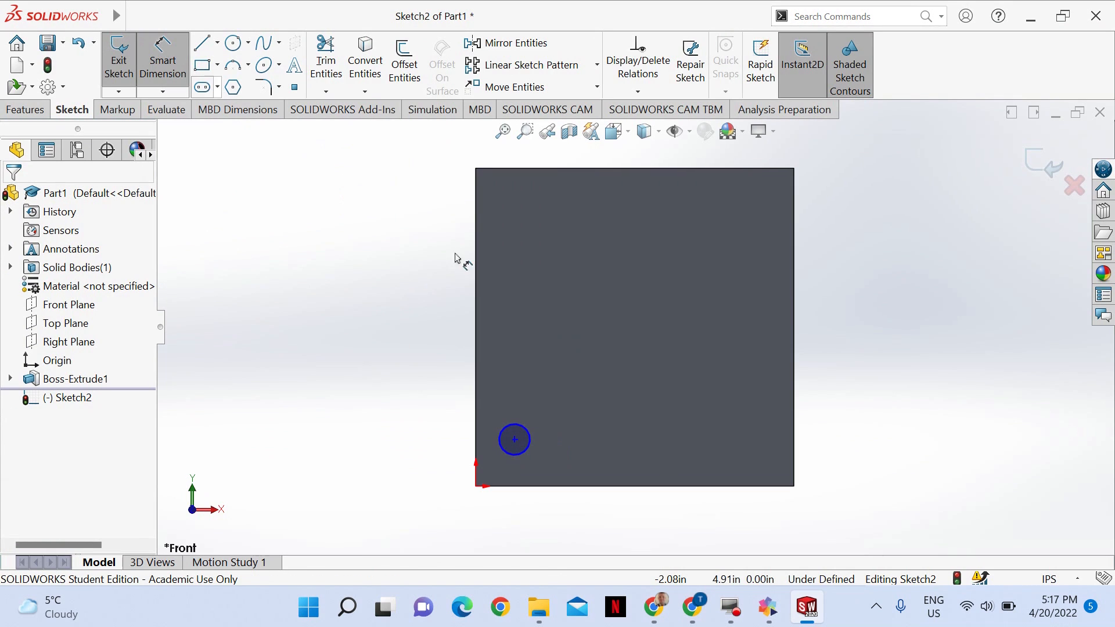
click(530, 447)
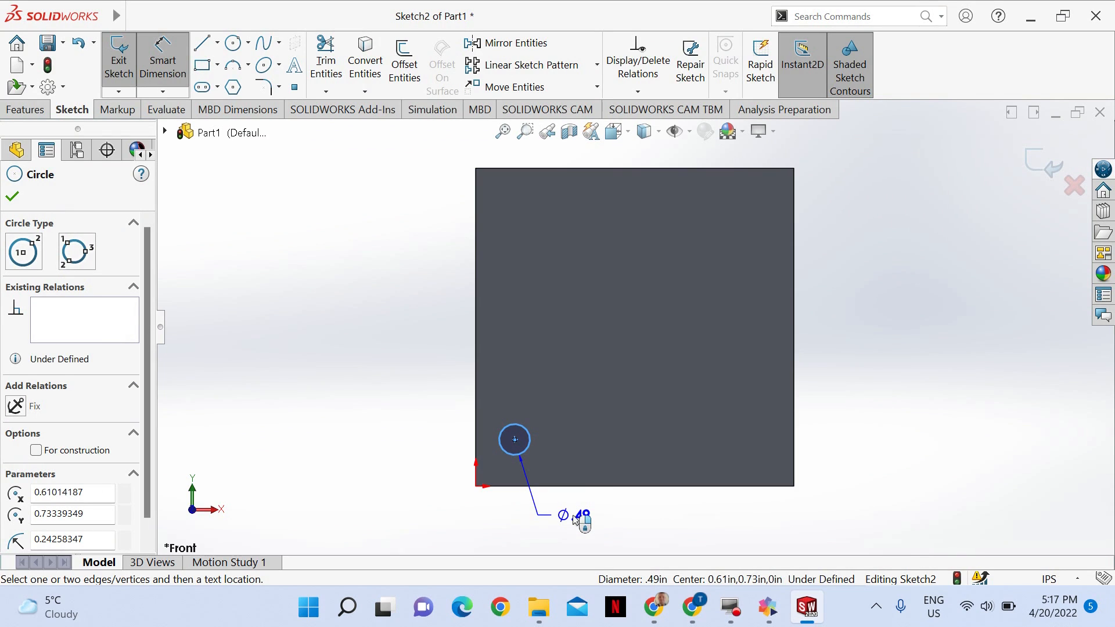
click(574, 516)
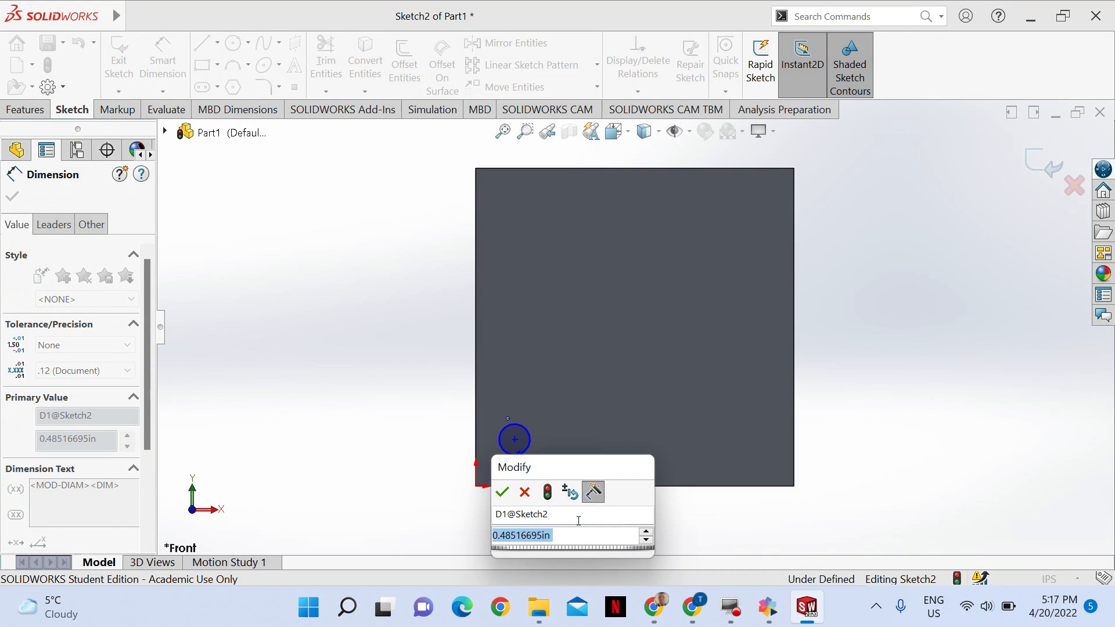
text(.125)
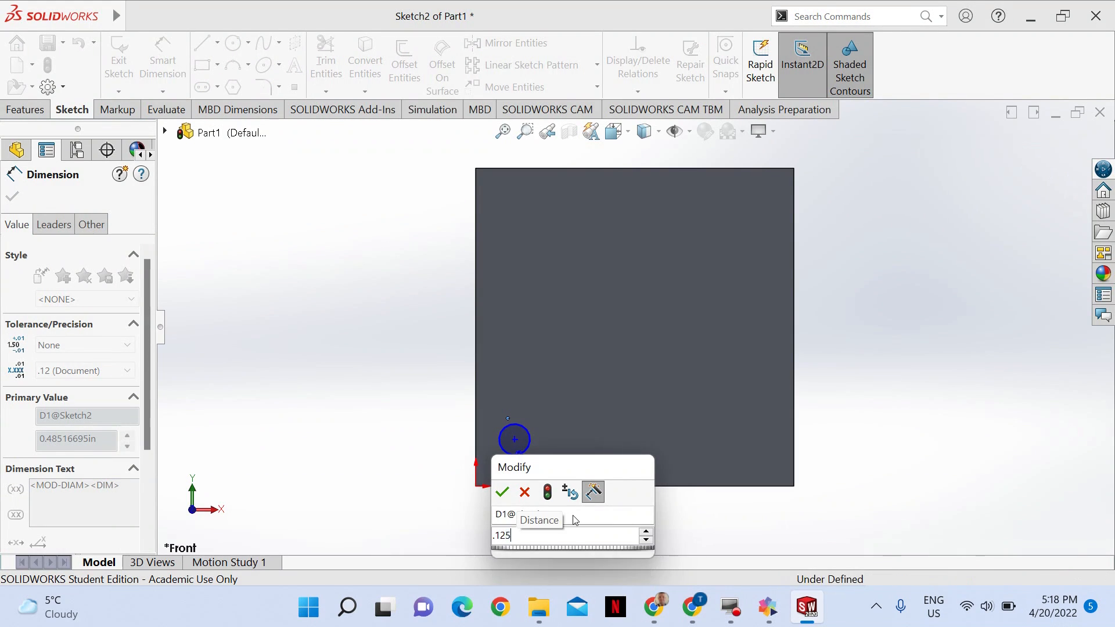
key(Return)
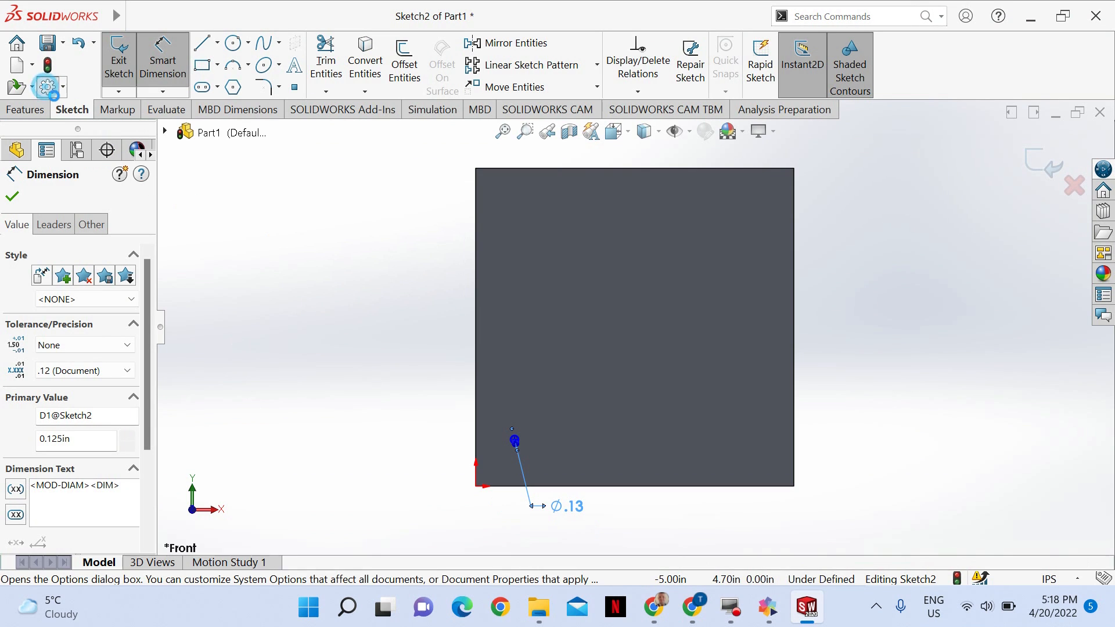
Step: Set the document's primary dimension precision to three decimal places (.123)
click(47, 88)
click(437, 90)
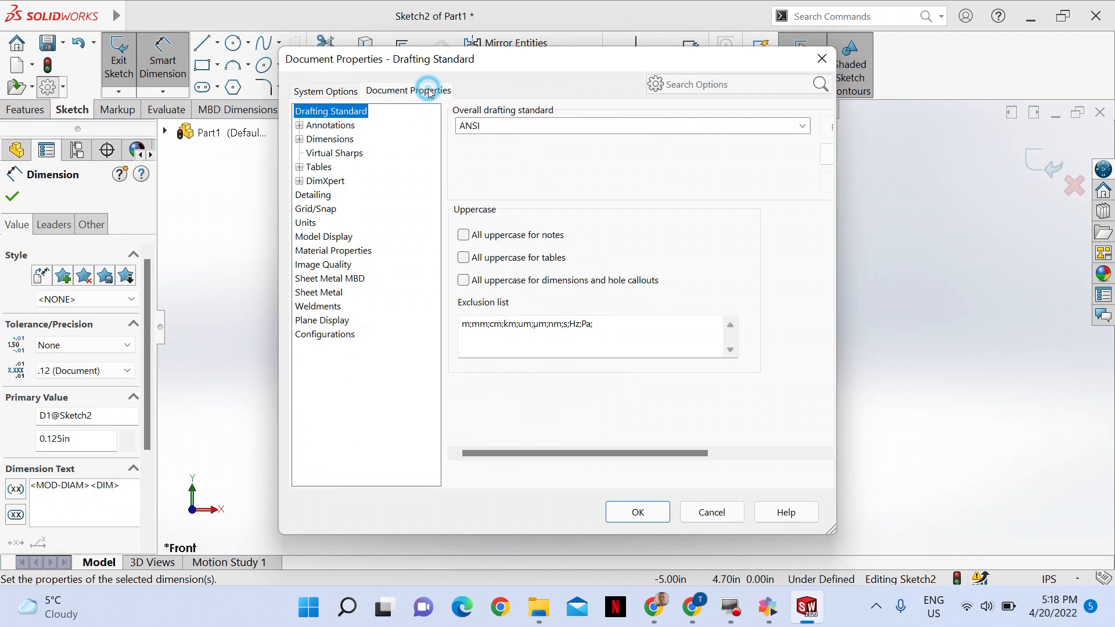
click(327, 139)
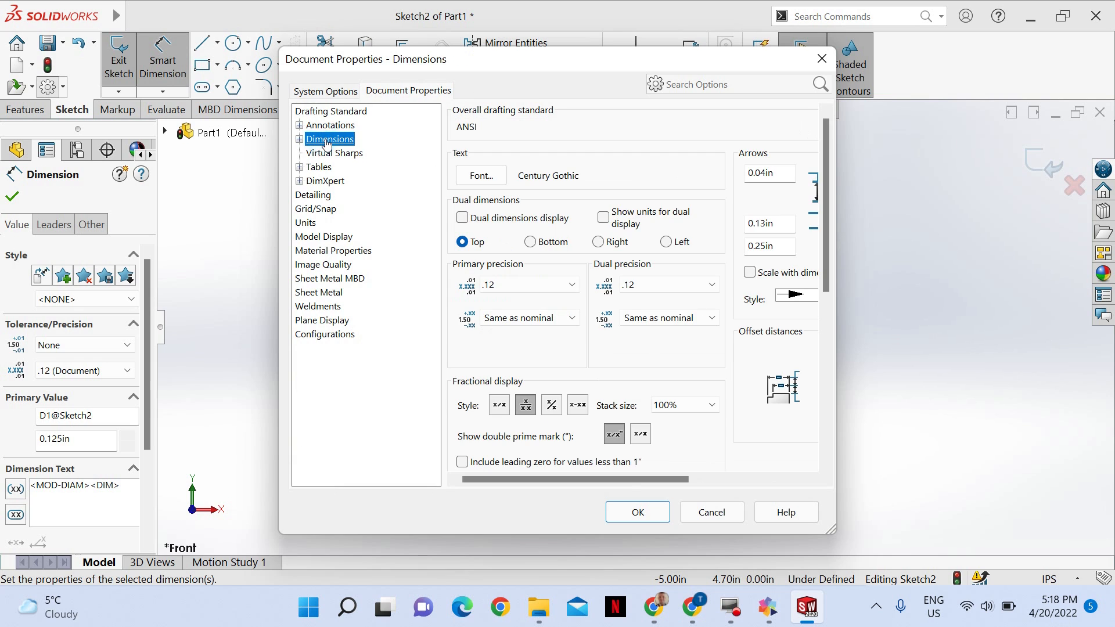
click(521, 287)
click(499, 336)
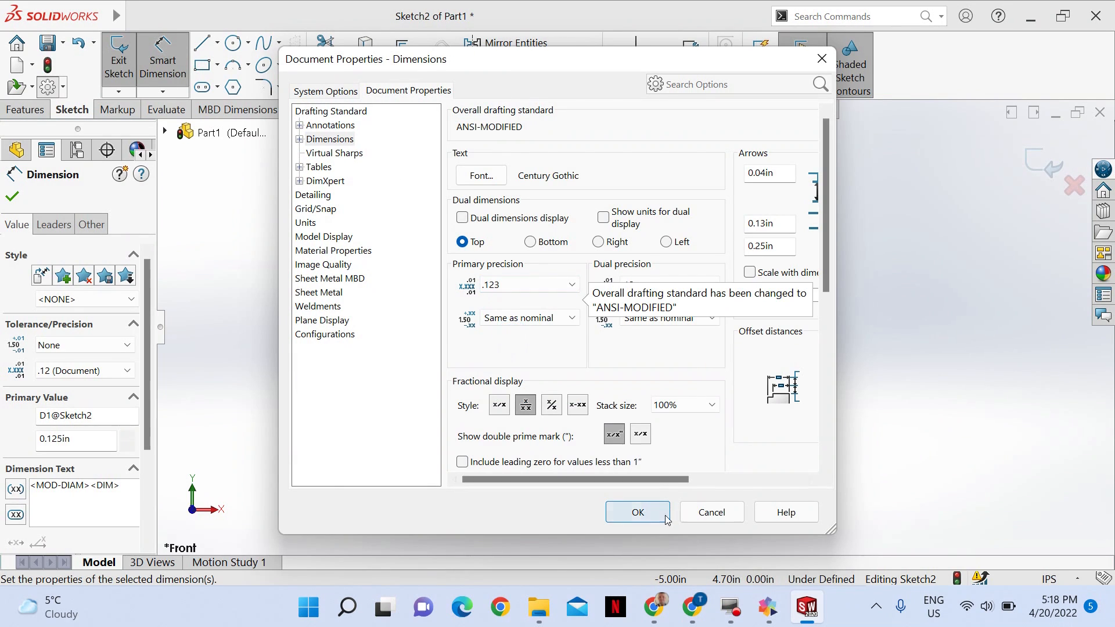
click(639, 512)
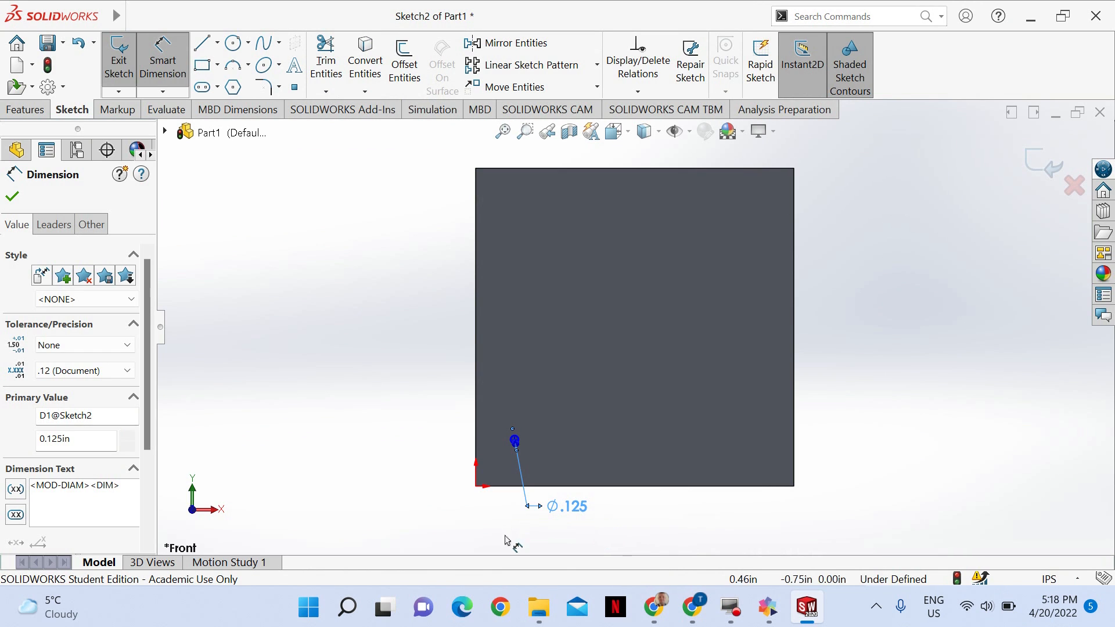
Step: Dimension the circle's distance from the plate's bottom edge and set it to 0.75 in
click(517, 441)
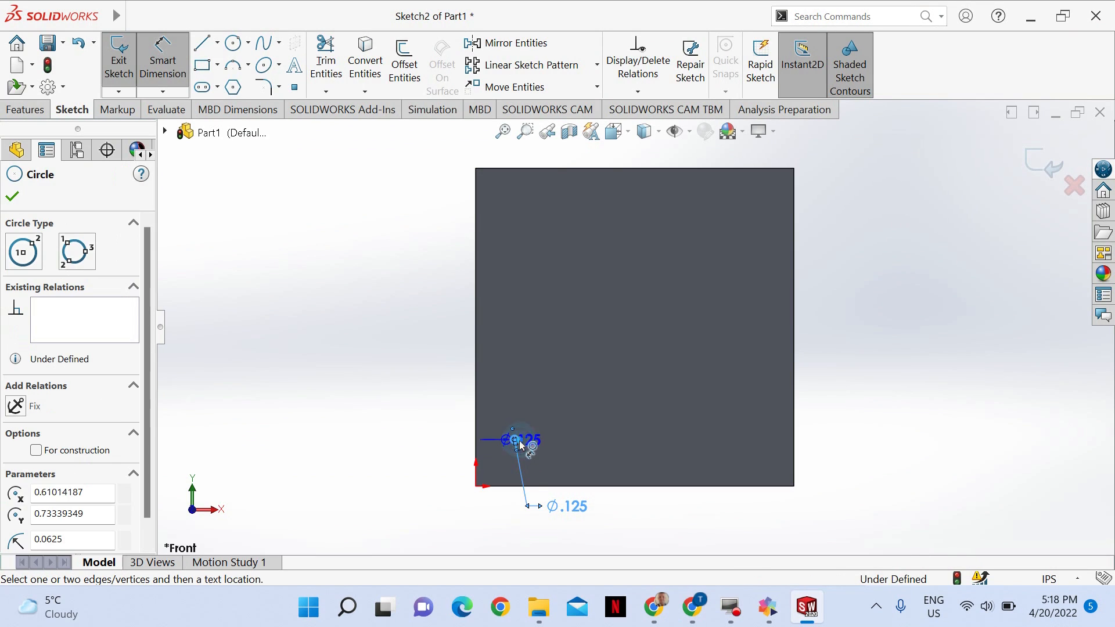
click(521, 487)
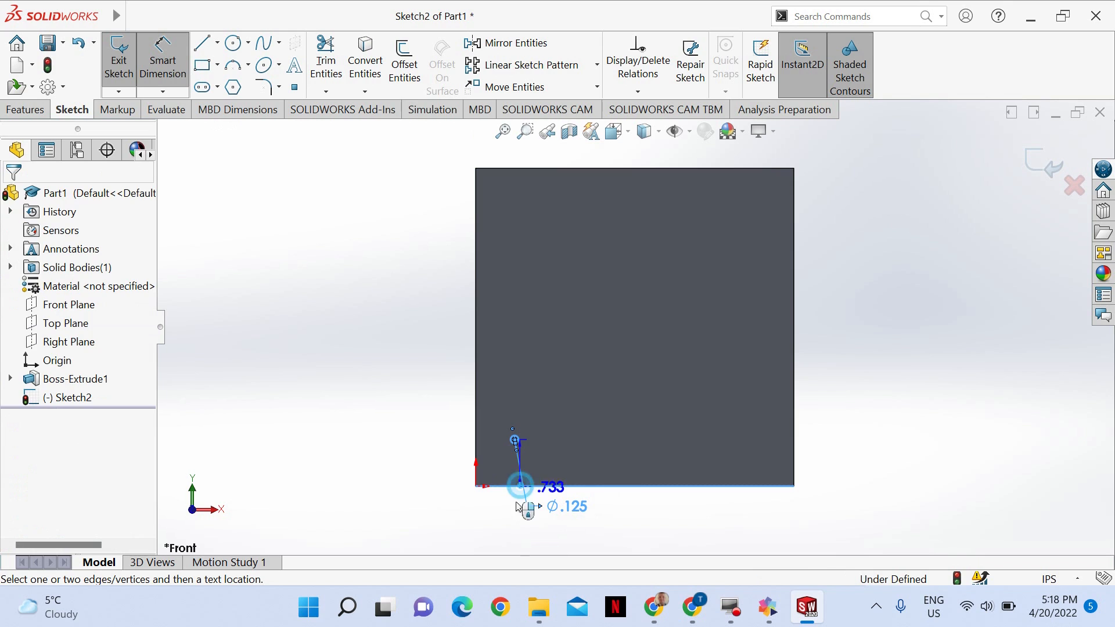
click(518, 532)
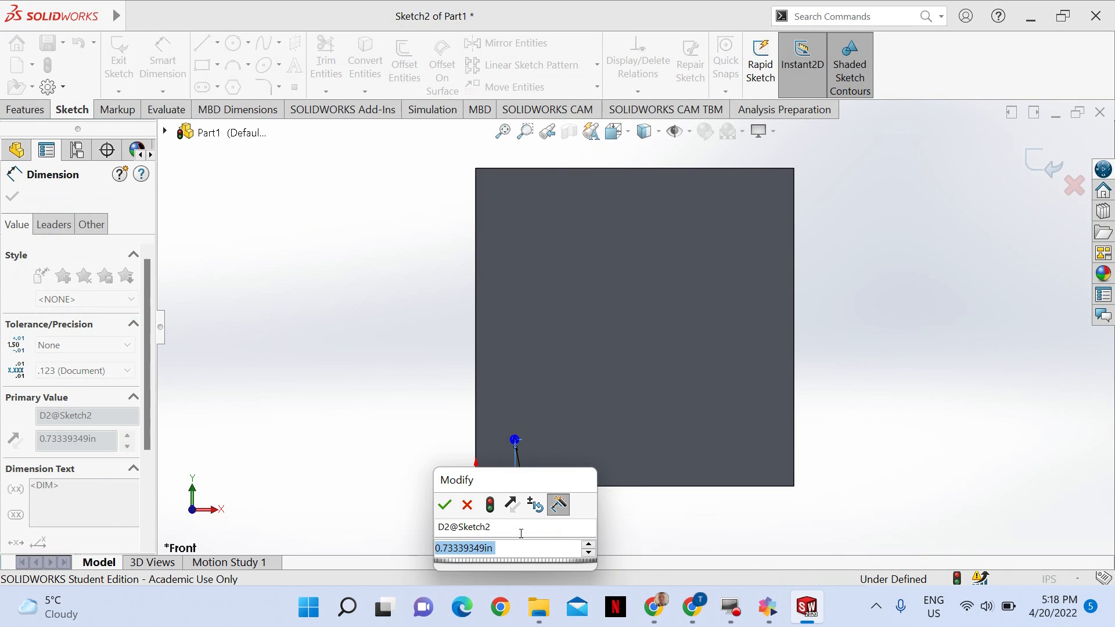
text(.75)
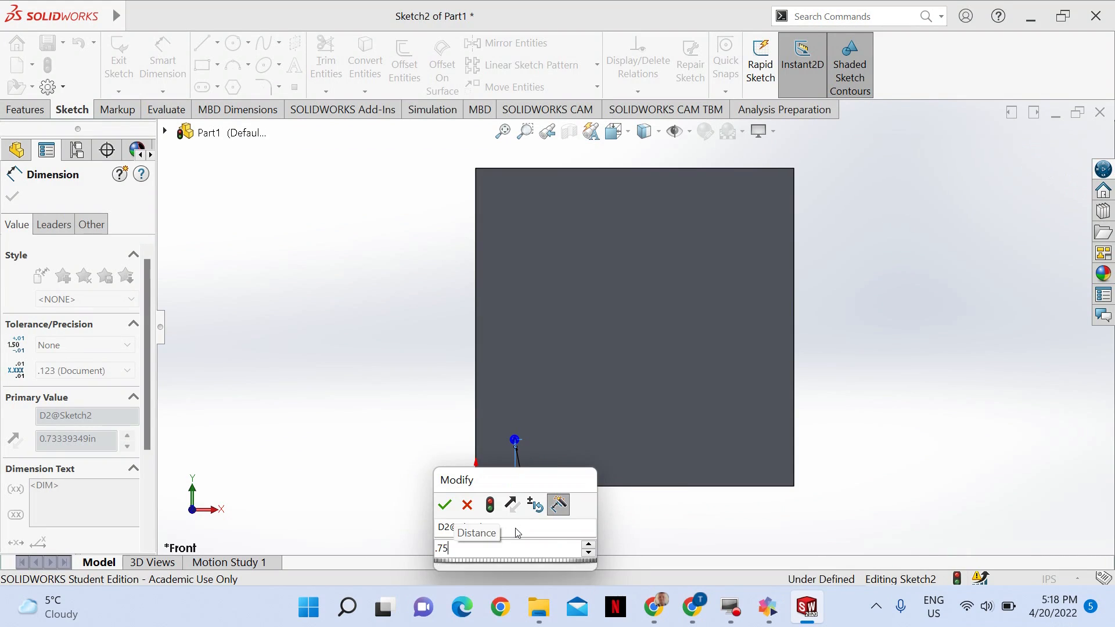
key(Return)
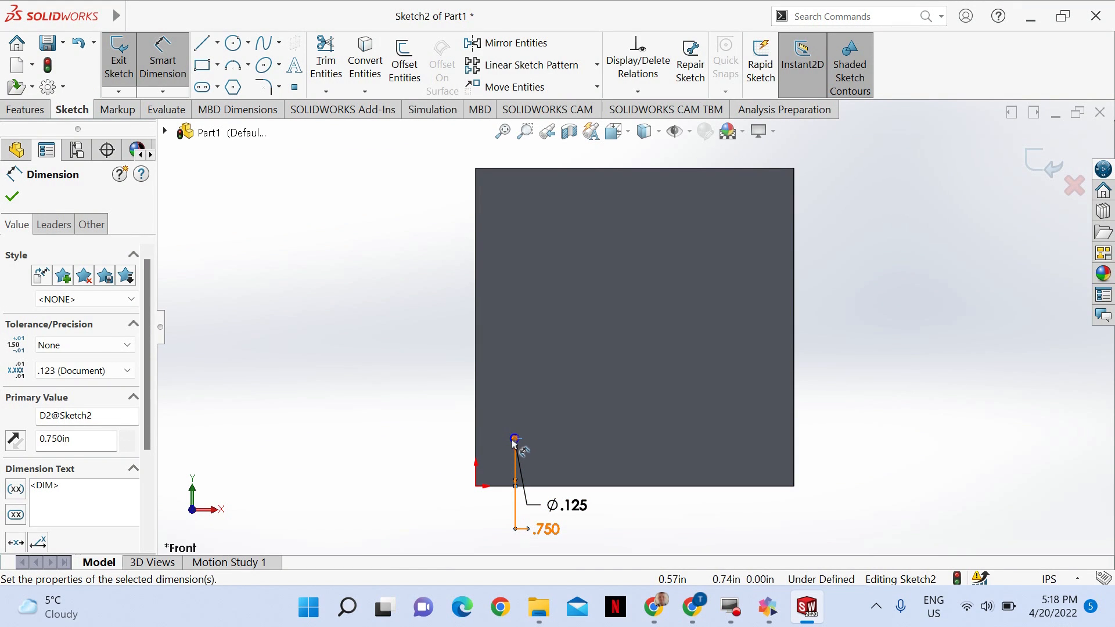
Step: Dimension the circle's distance from the plate's left edge, set it to 0.75 in, and finish dimensioning
key(z)
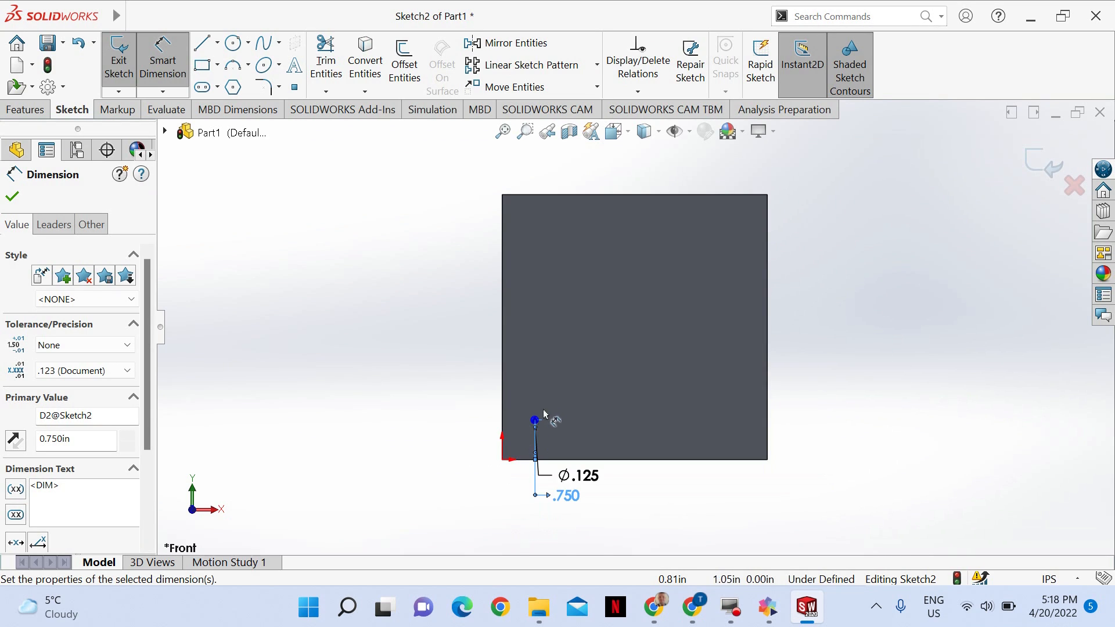
scroll(545, 414, down, 6)
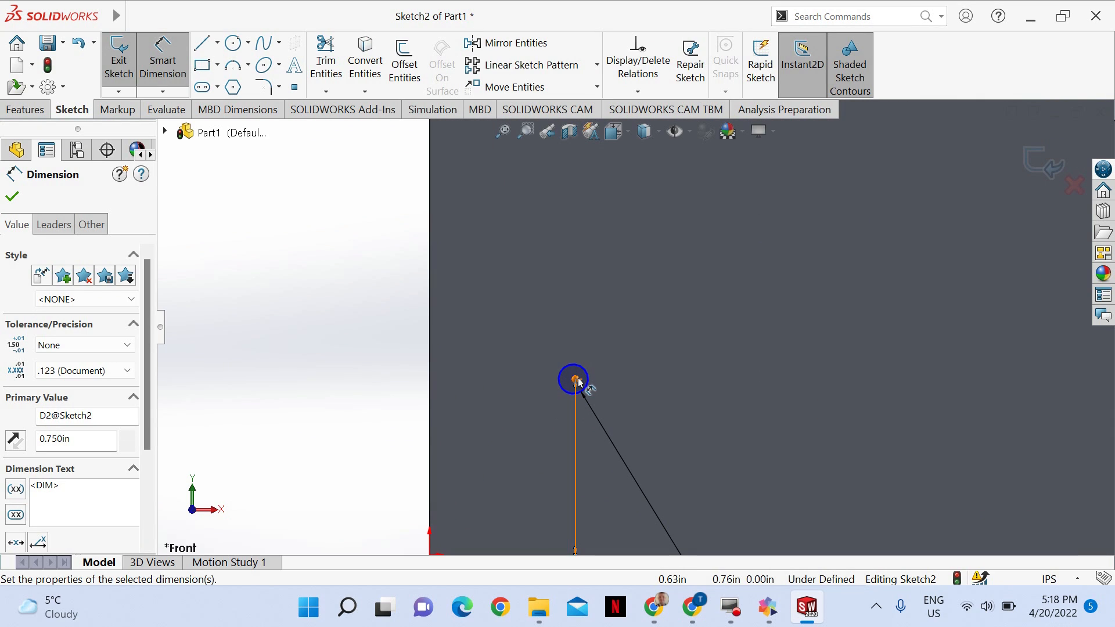
click(560, 382)
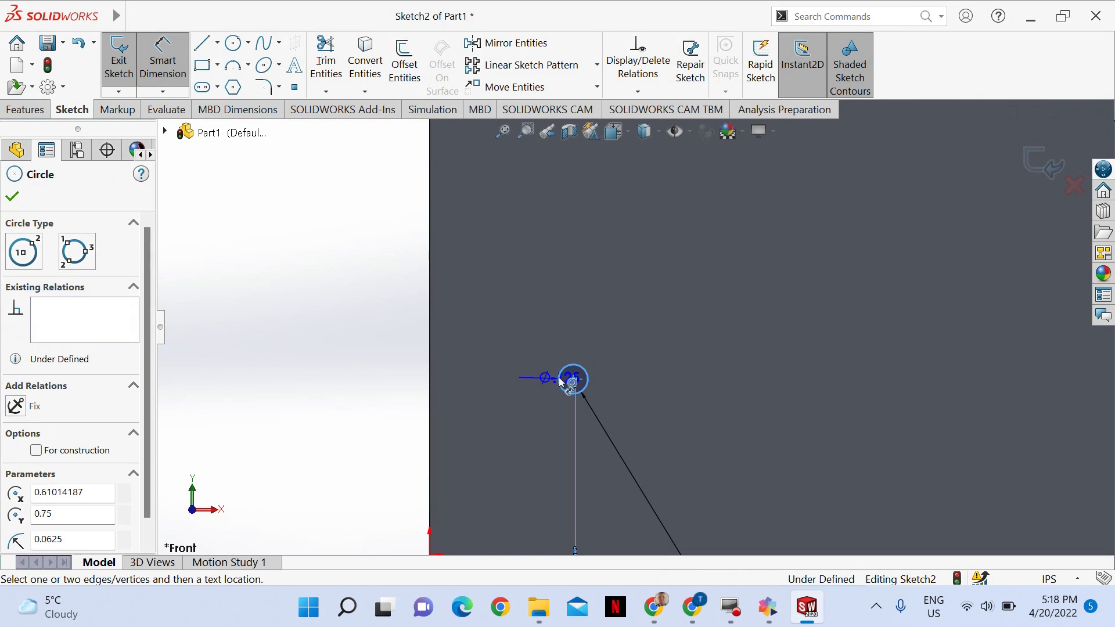
click(432, 393)
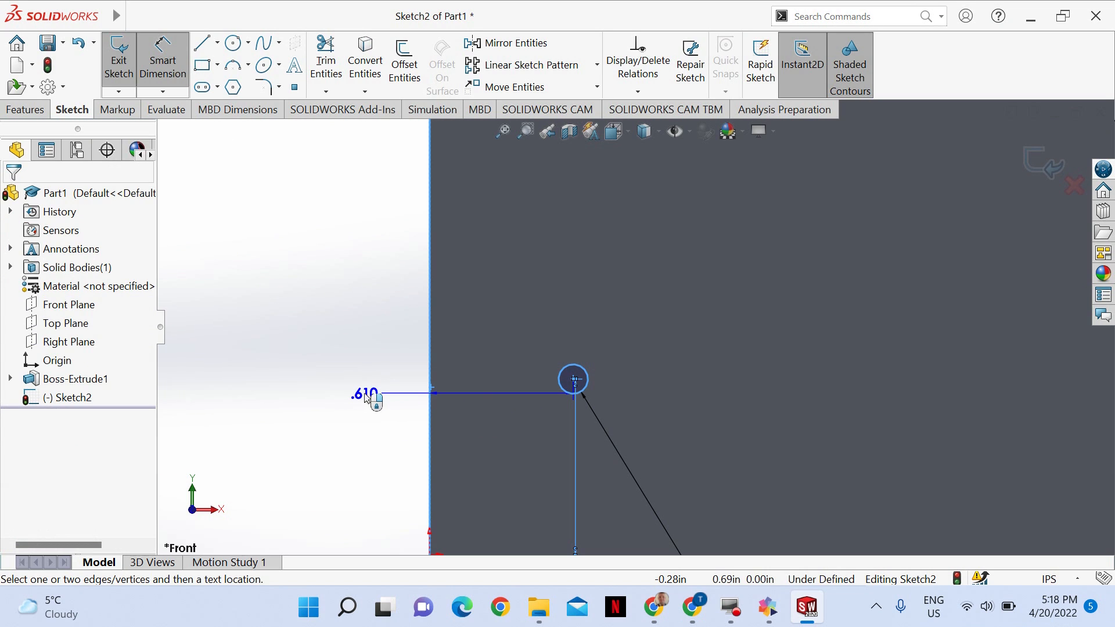
click(365, 397)
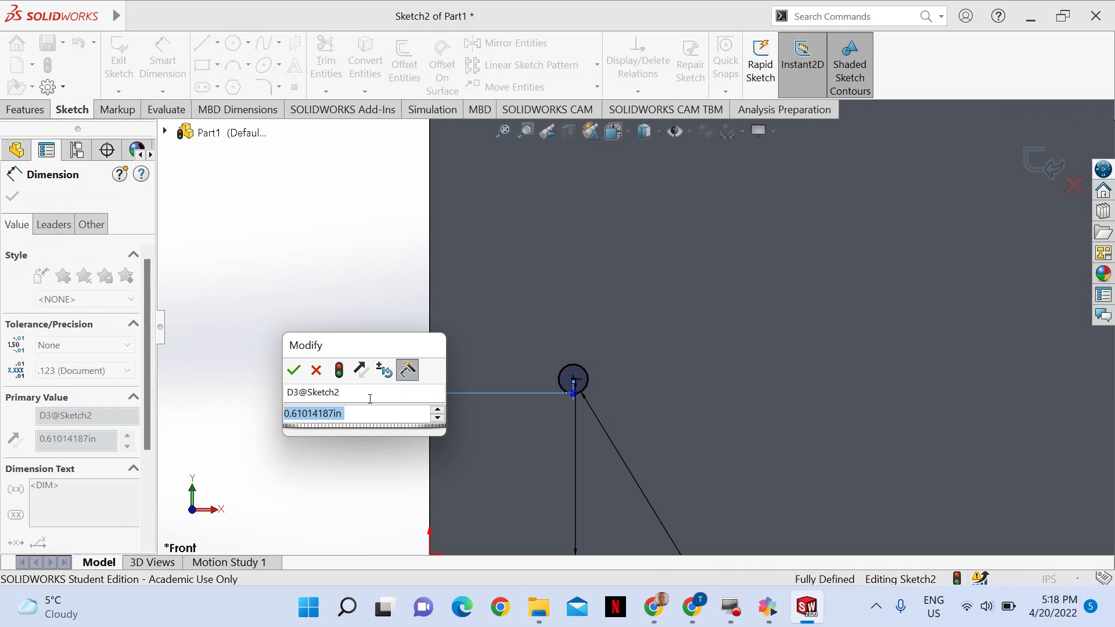
text(.75)
key(Return)
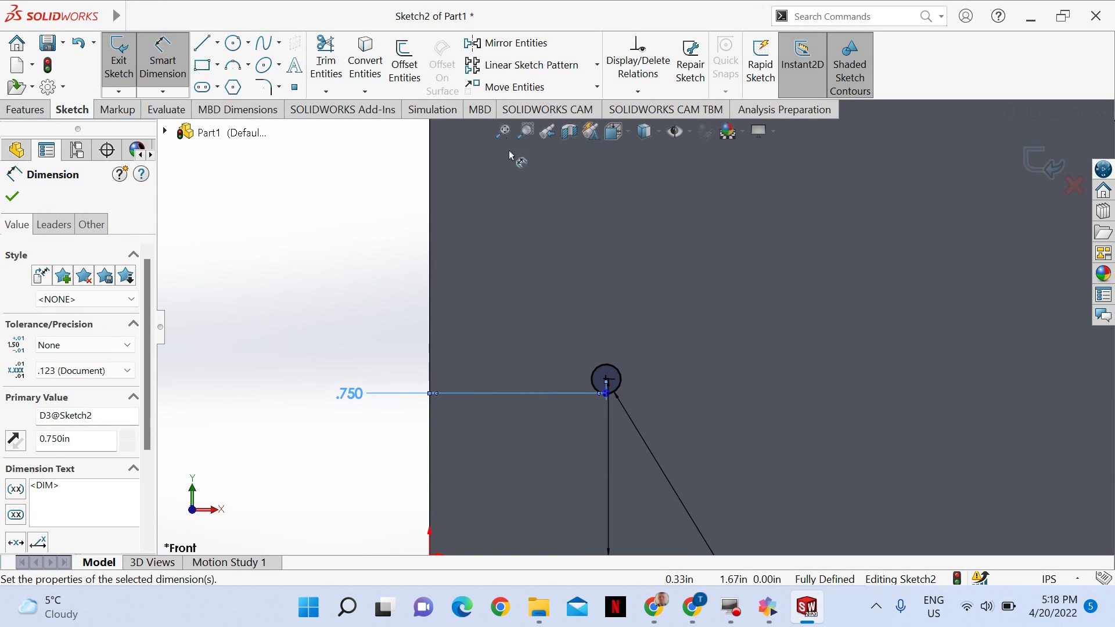
key(f)
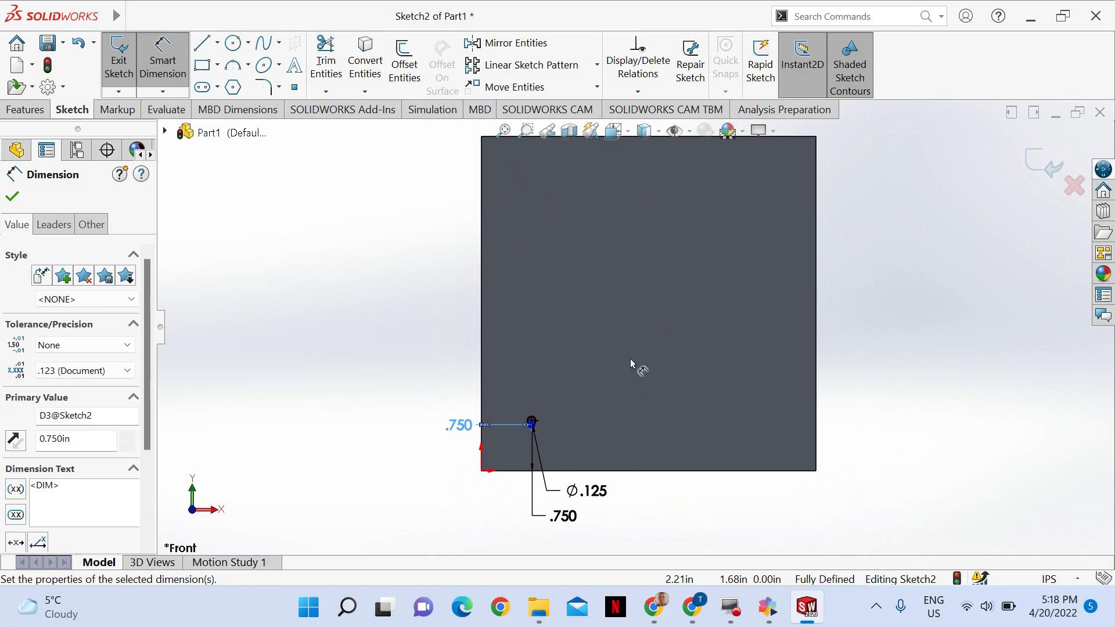
key(z)
scroll(641, 374, down, 1)
scroll(641, 375, up, 1)
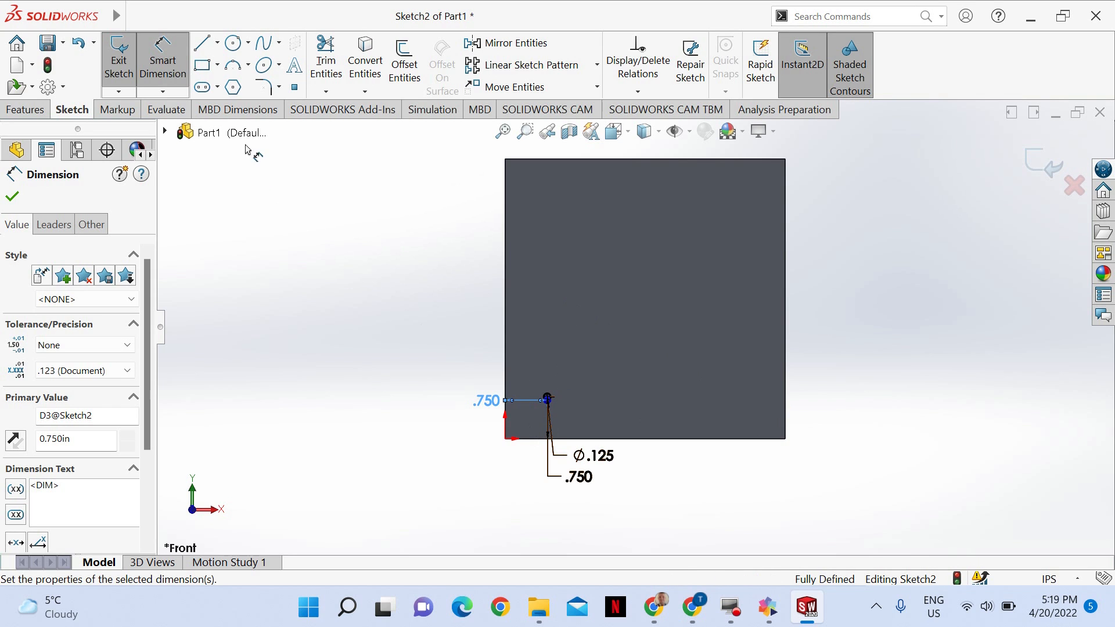
click(12, 196)
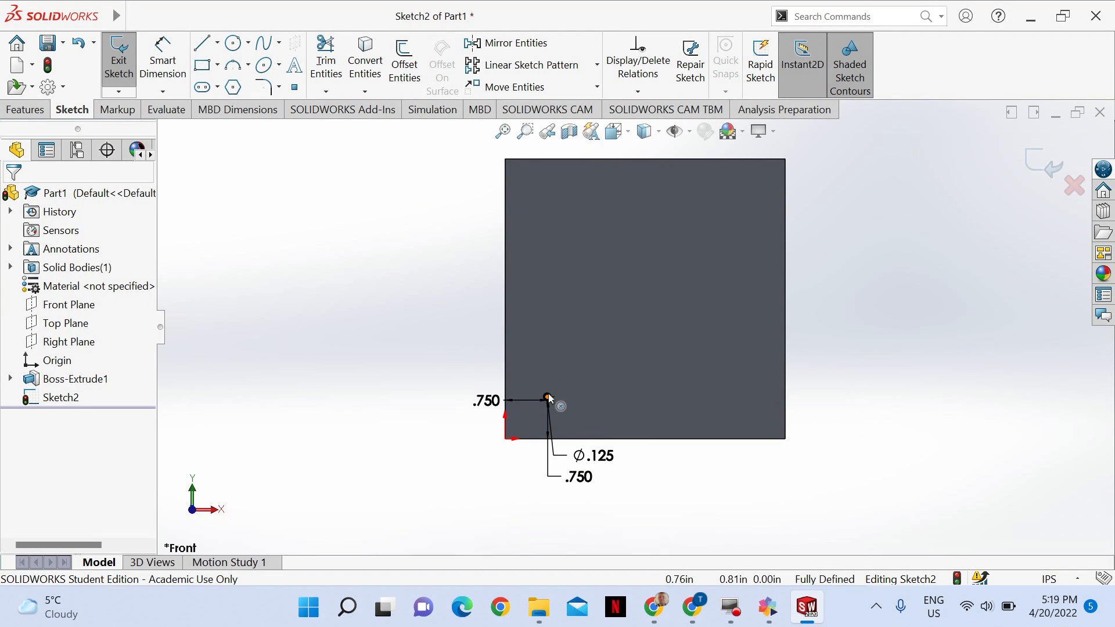
Step: Create a linear sketch pattern of the small circle along the X-axis with 5 instances spaced 0.75 in apart
scroll(549, 399, up, 1)
scroll(562, 391, down, 2)
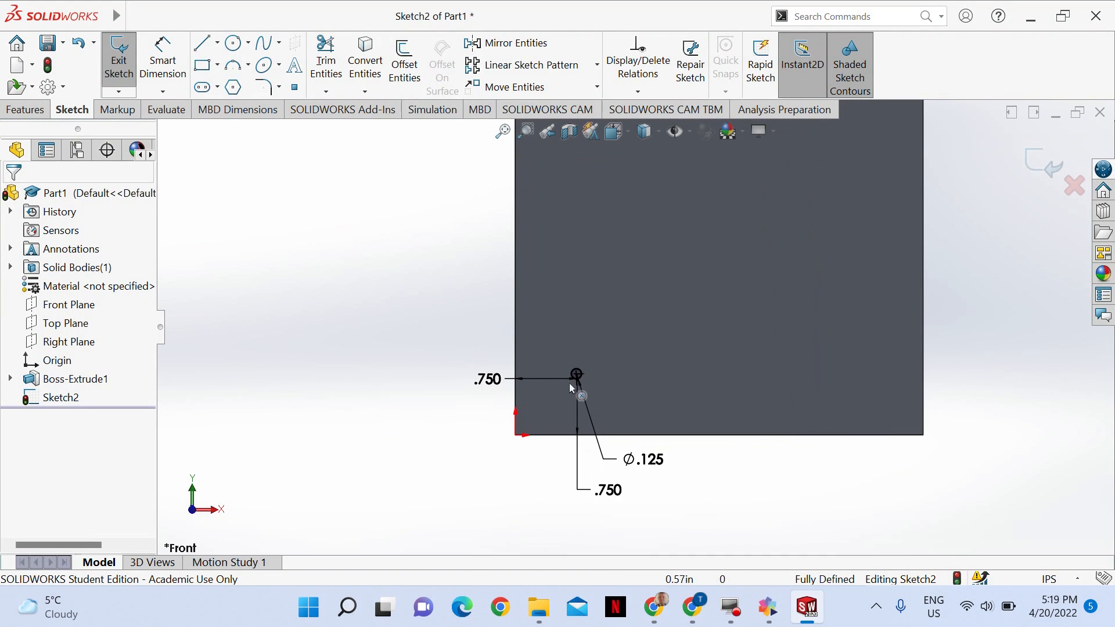
click(578, 380)
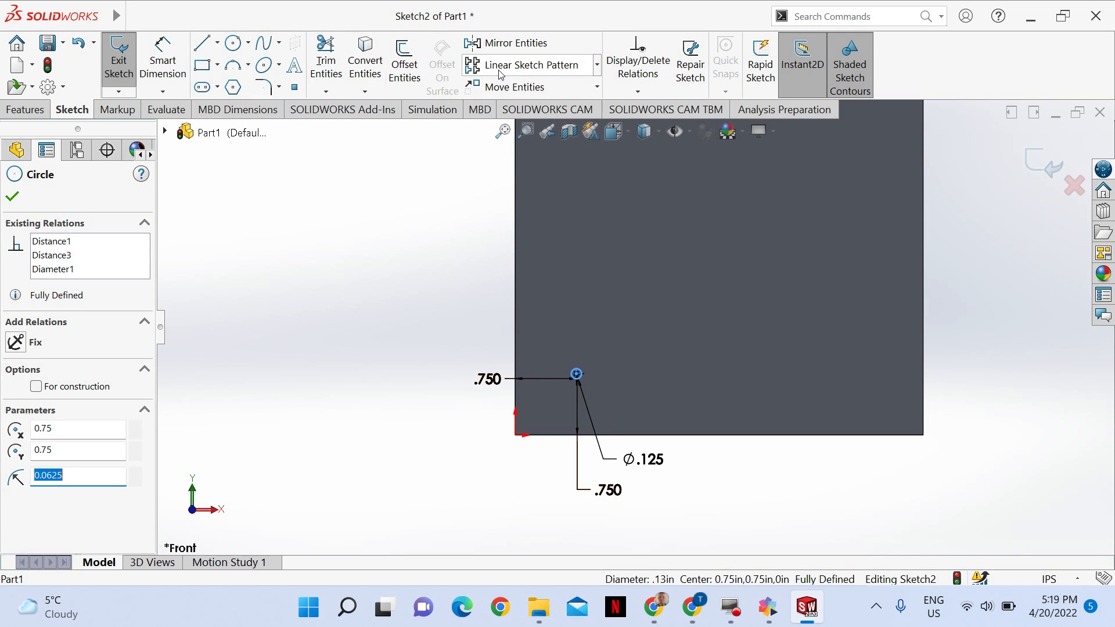
click(523, 65)
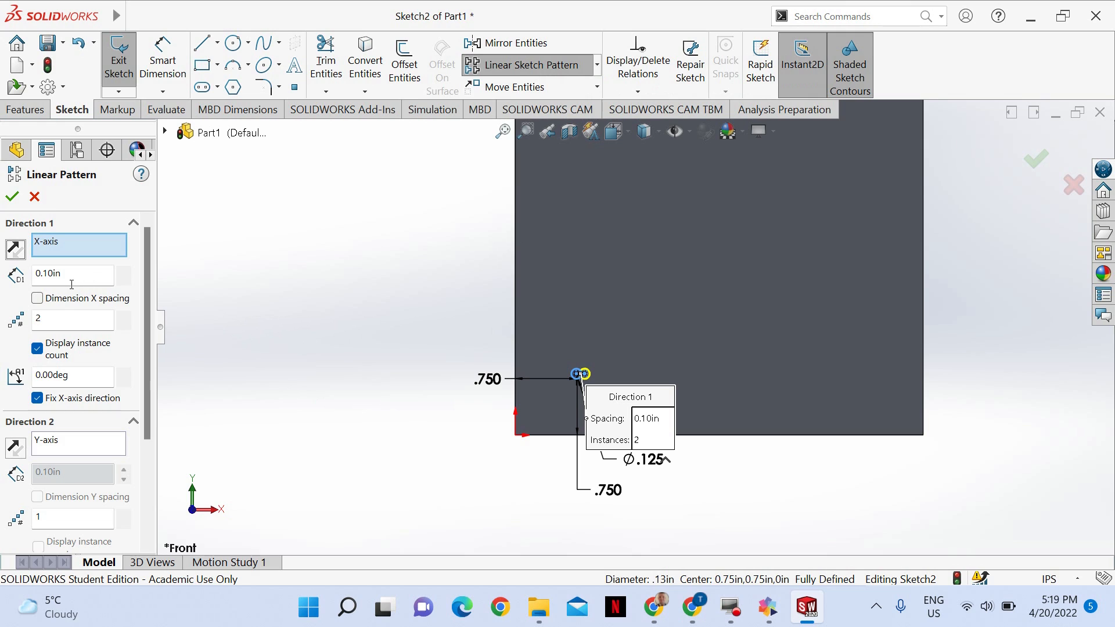
click(56, 276)
key(BackSpace)
key(BackSpace)
click(89, 324)
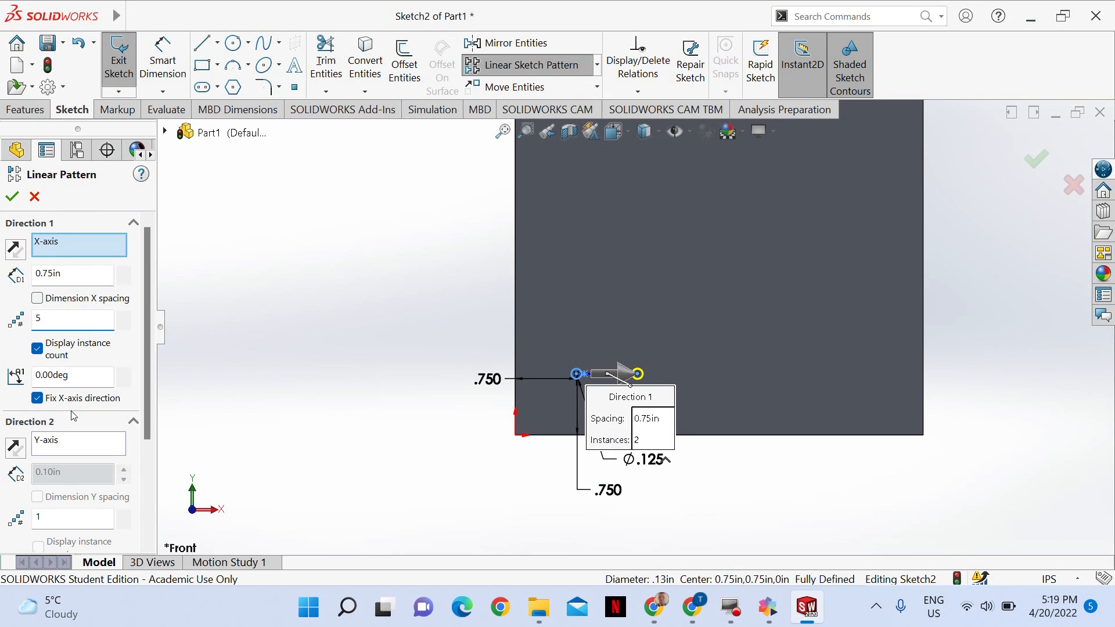
text(5)
key(Return)
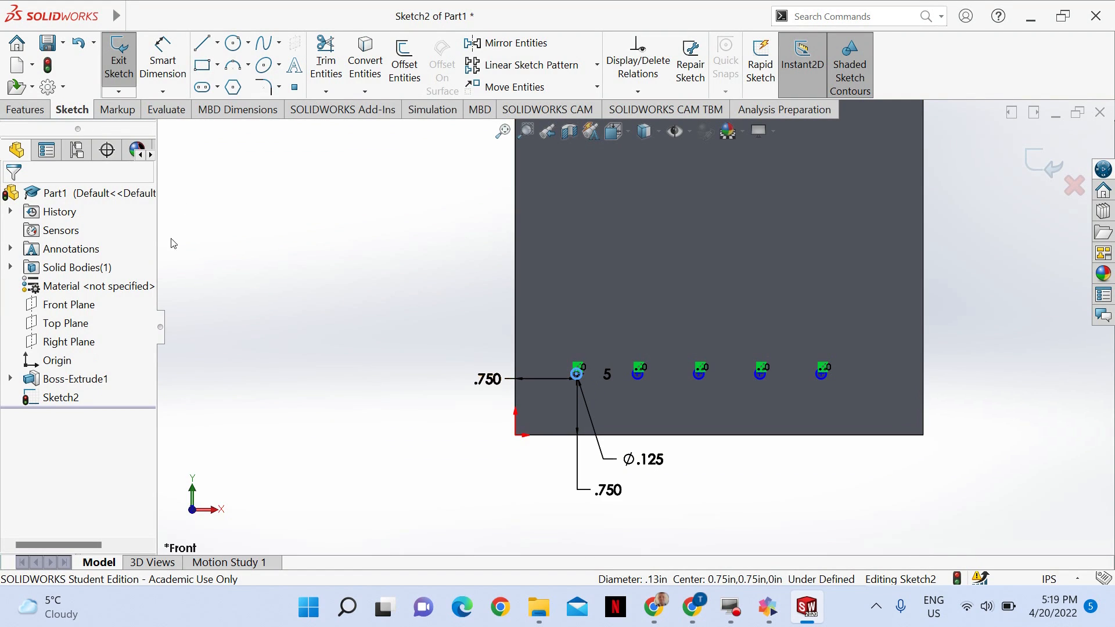
Step: Create a linear sketch pattern of the plate's lower-left circle at 60 degrees with 5 instances spaced 0.75 in apart
click(577, 375)
click(490, 69)
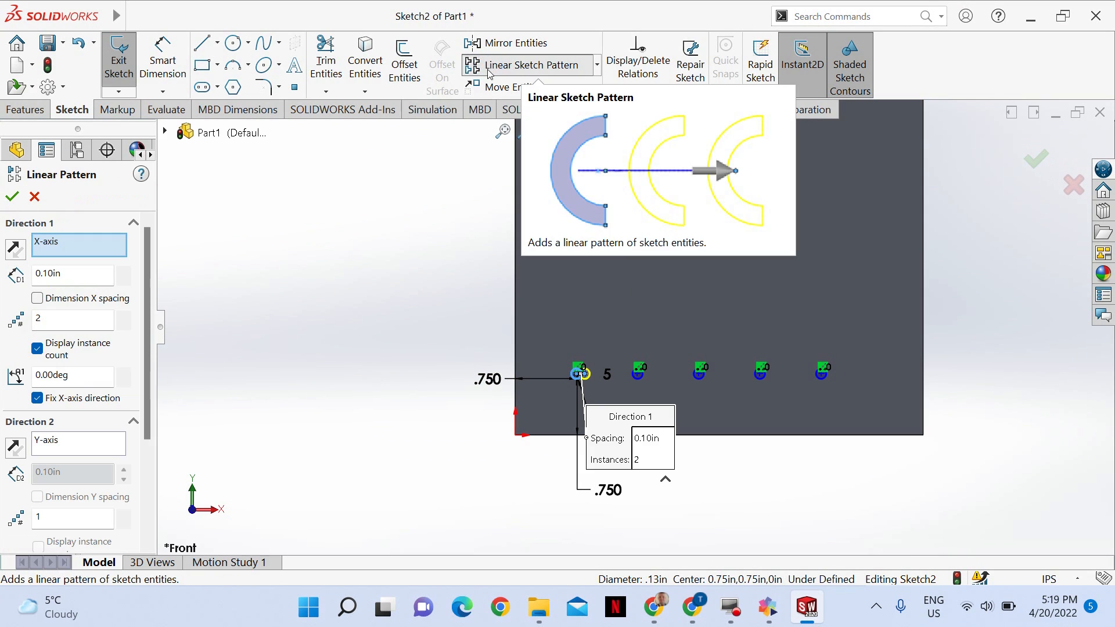
click(57, 277)
key(BackSpace)
key(BackSpace)
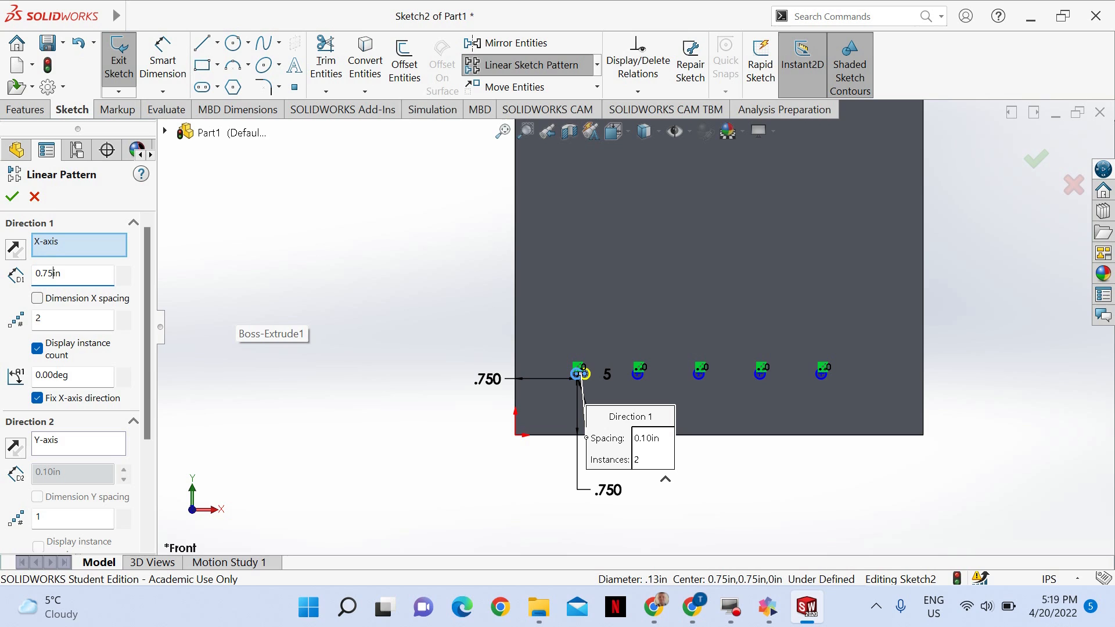
double_click(71, 320)
key(BackSpace)
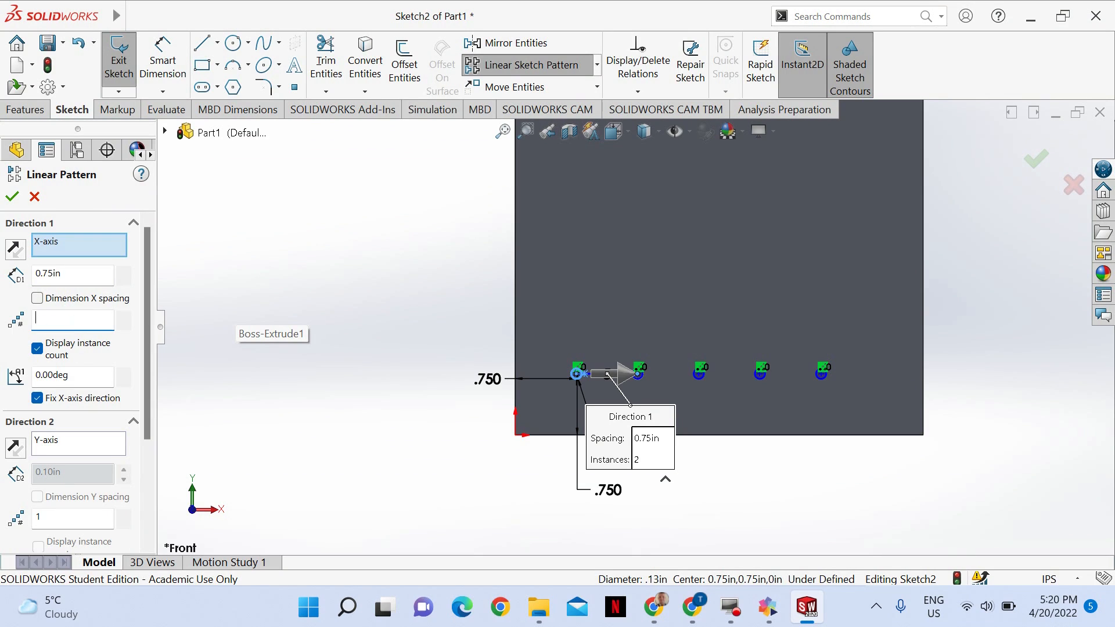
text(5)
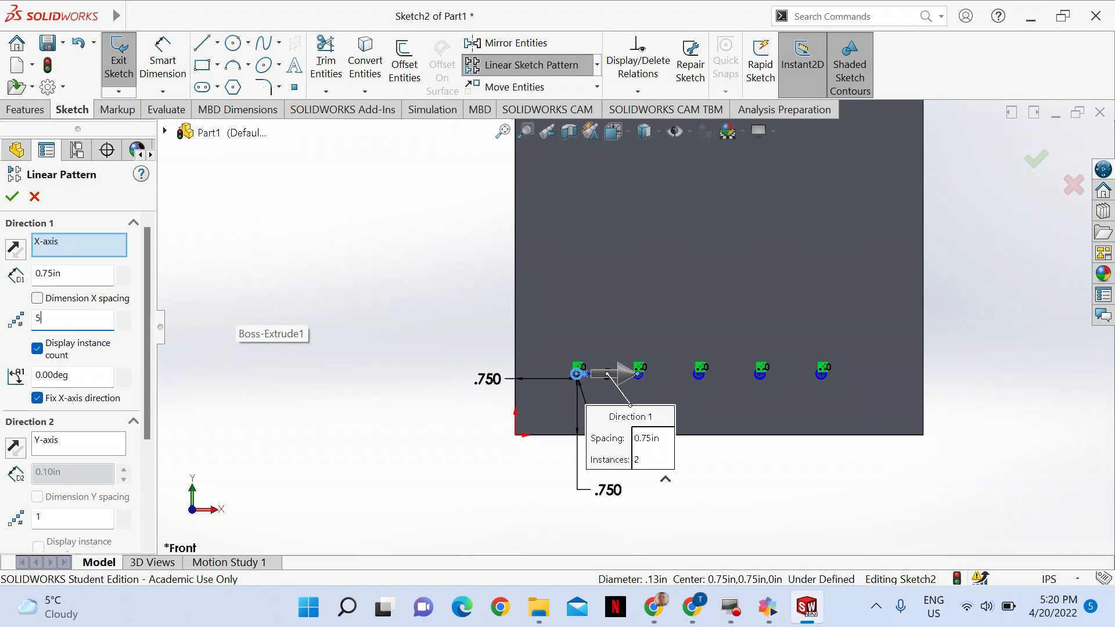
click(39, 375)
text(6)
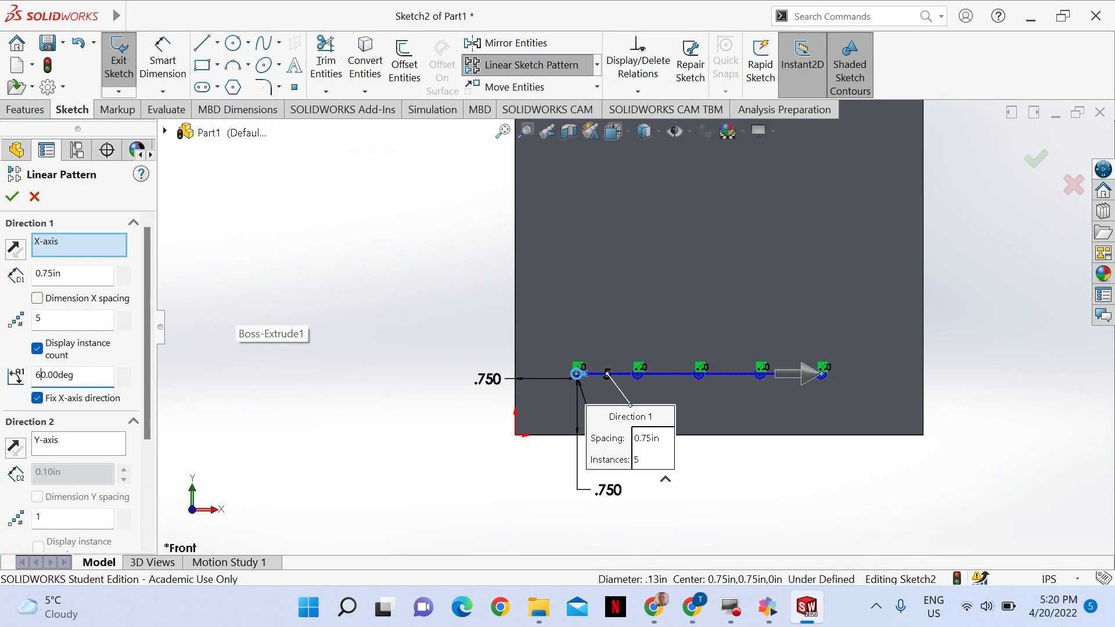
click(12, 196)
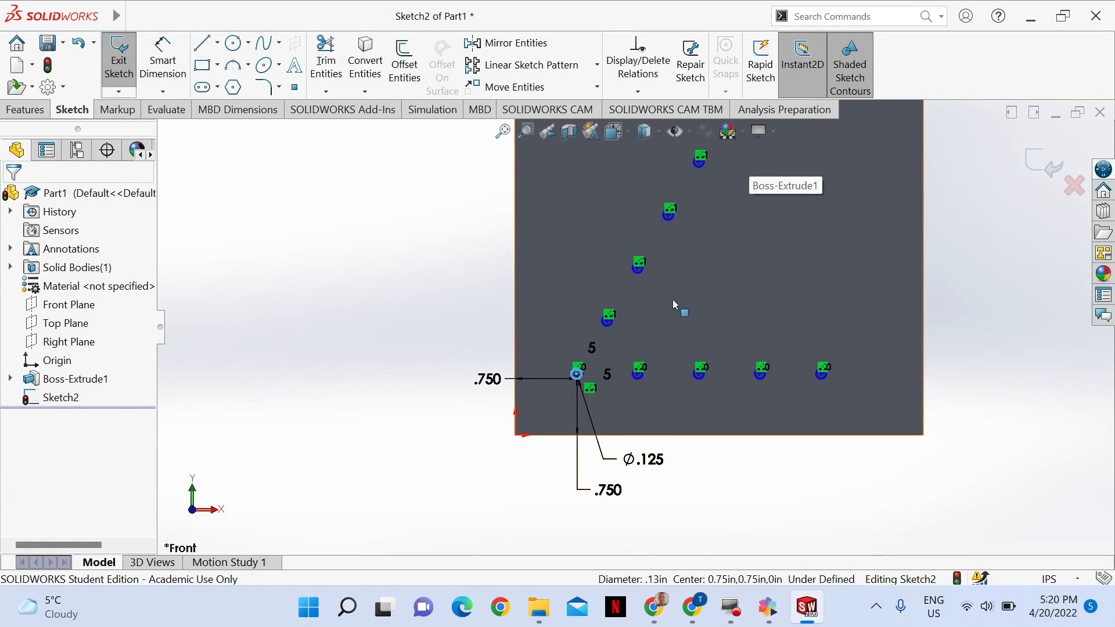
Step: Pattern the second circle up the slanted row along the X-axis with 4 instances spaced 0.75 in apart
click(610, 325)
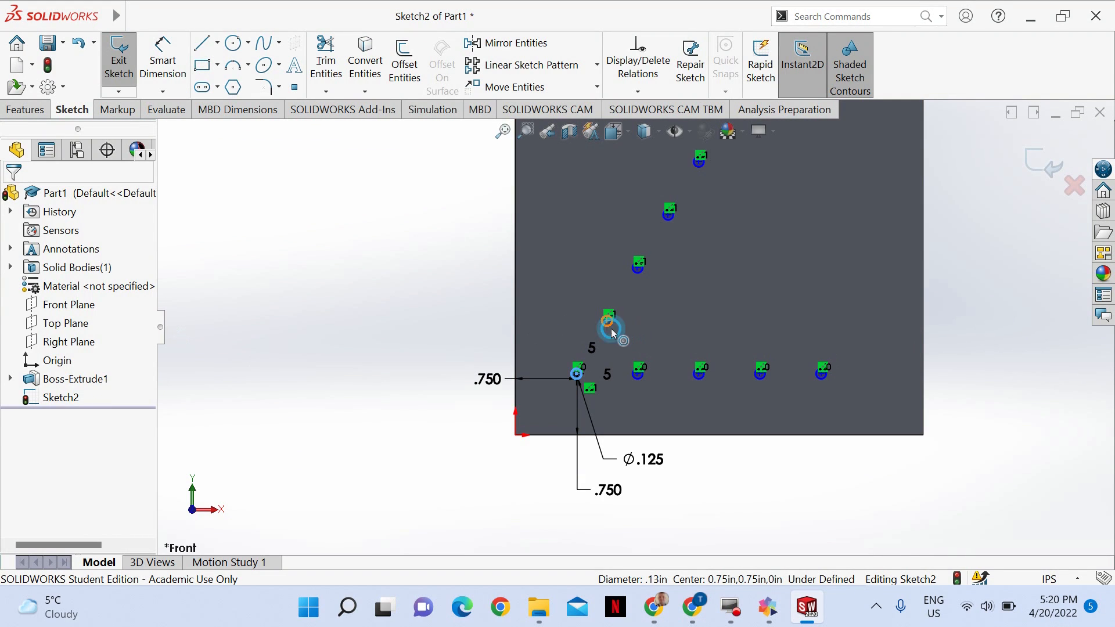
click(531, 65)
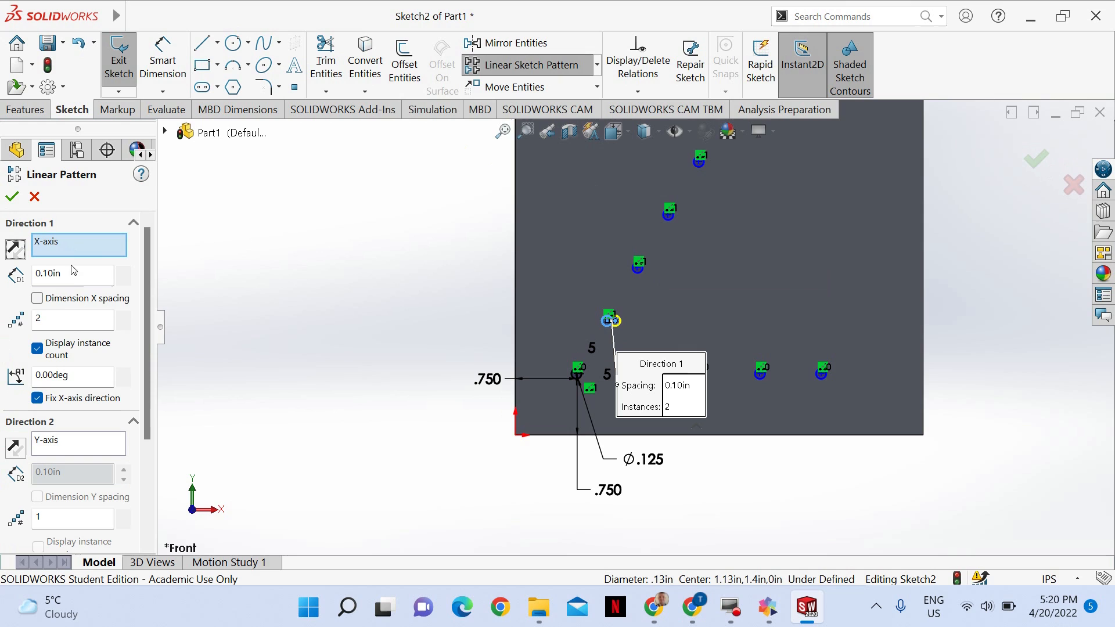
click(56, 279)
key(BackSpace)
key(BackSpace)
text(75)
click(74, 321)
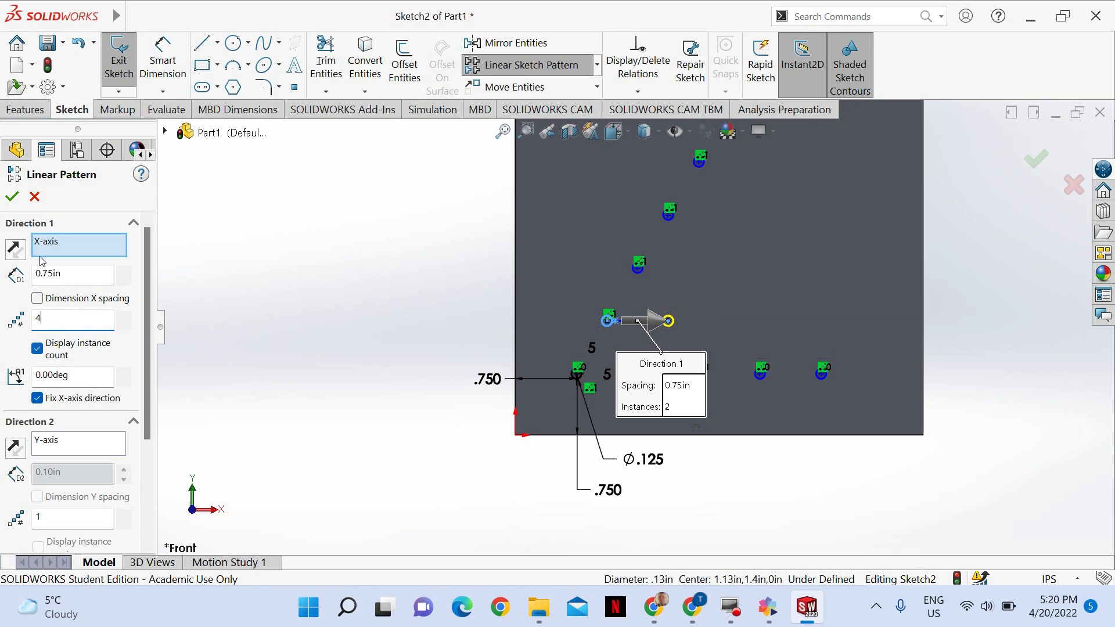
text(4)
click(13, 197)
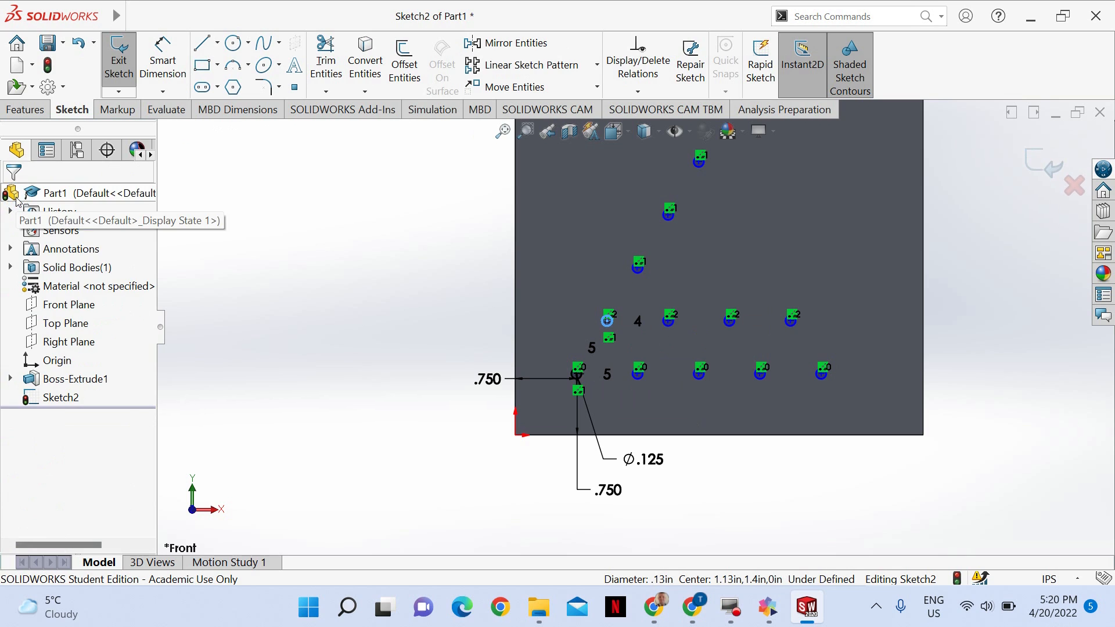
Step: Pattern the third circle of the slanted row along the X-axis with 3 instances spaced 0.75 in apart
click(638, 268)
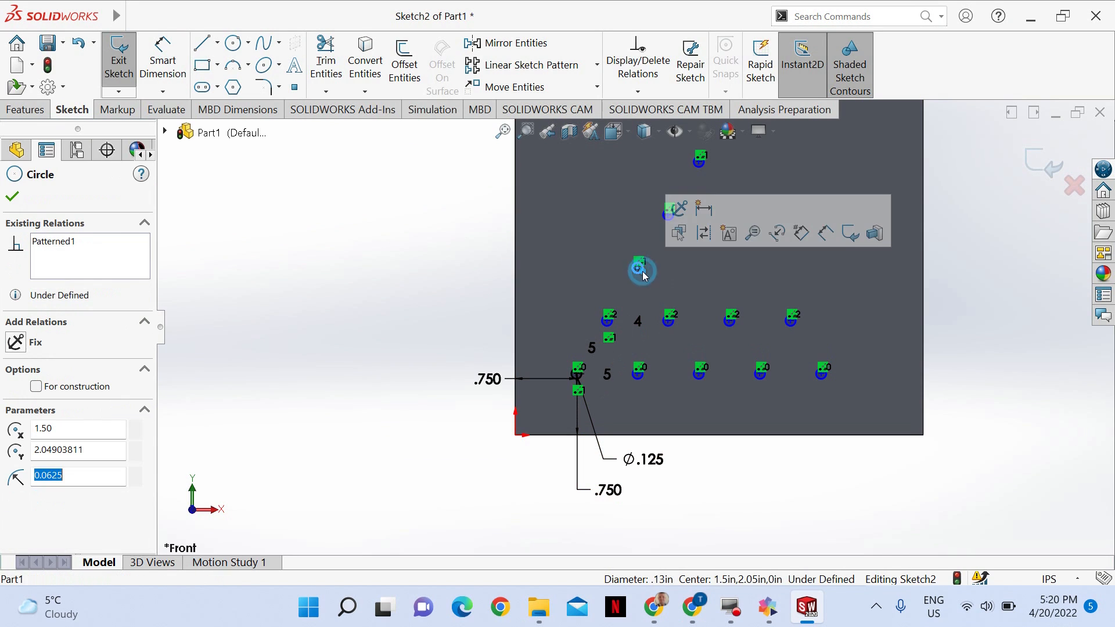
click(497, 65)
click(65, 322)
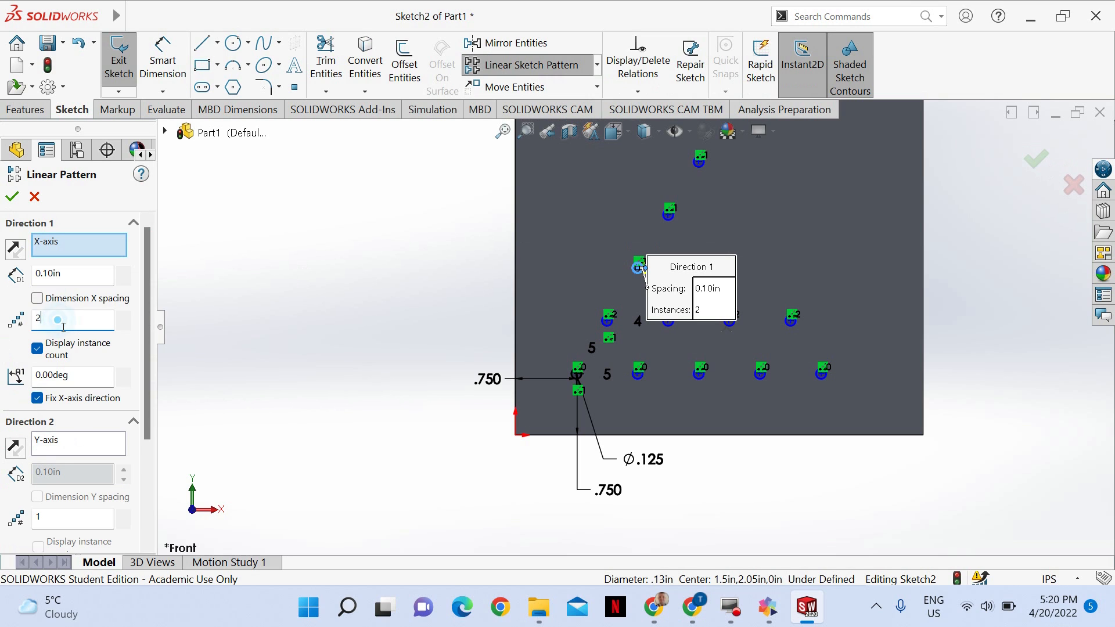
click(57, 275)
text(75)
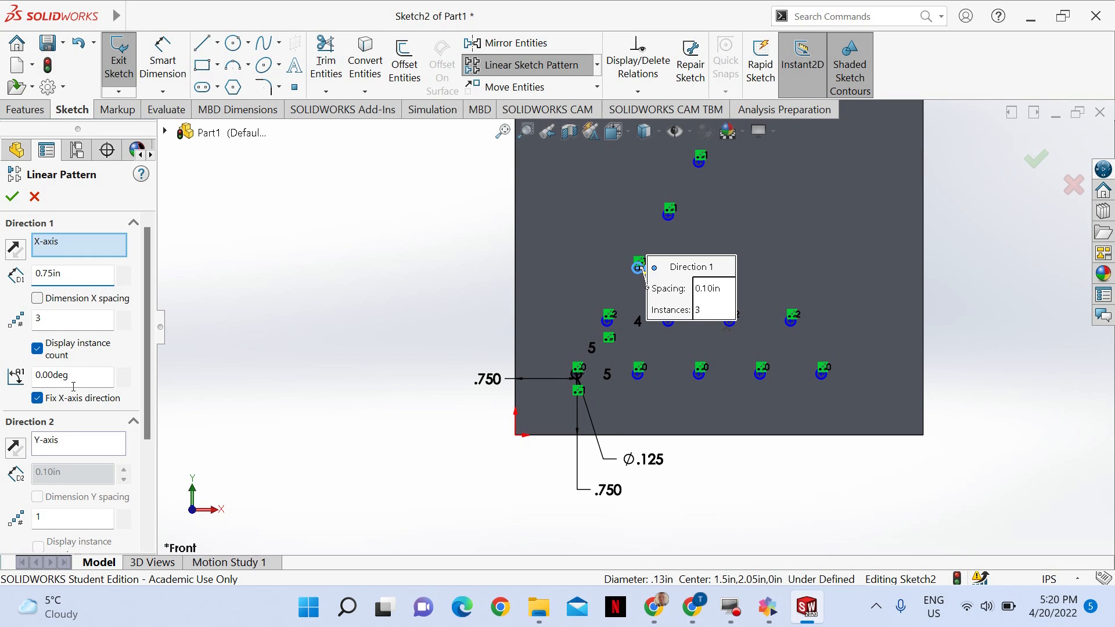
click(11, 199)
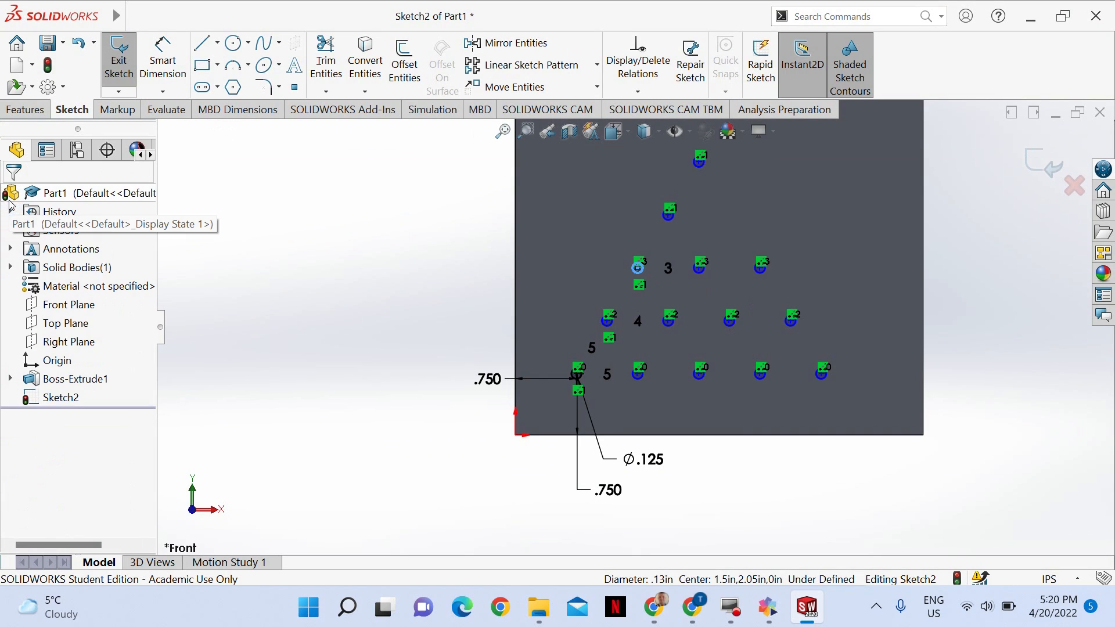
Step: Pattern the fourth circle of the slanted row along the X-axis with 2 instances spaced 0.75 in apart
click(668, 215)
click(530, 65)
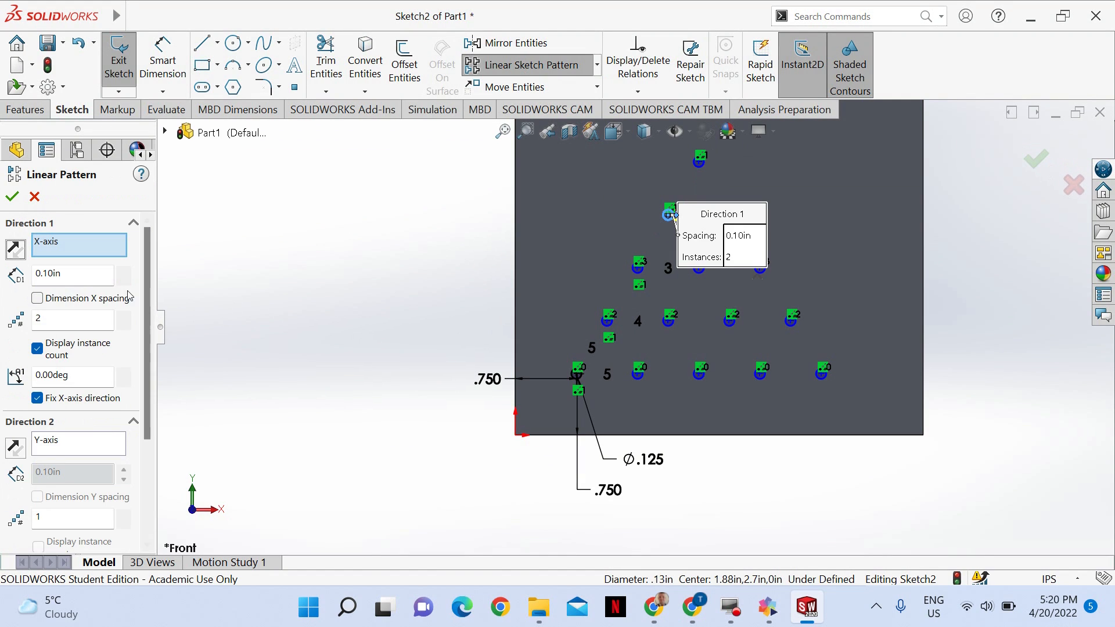
double_click(57, 278)
text(0.75)
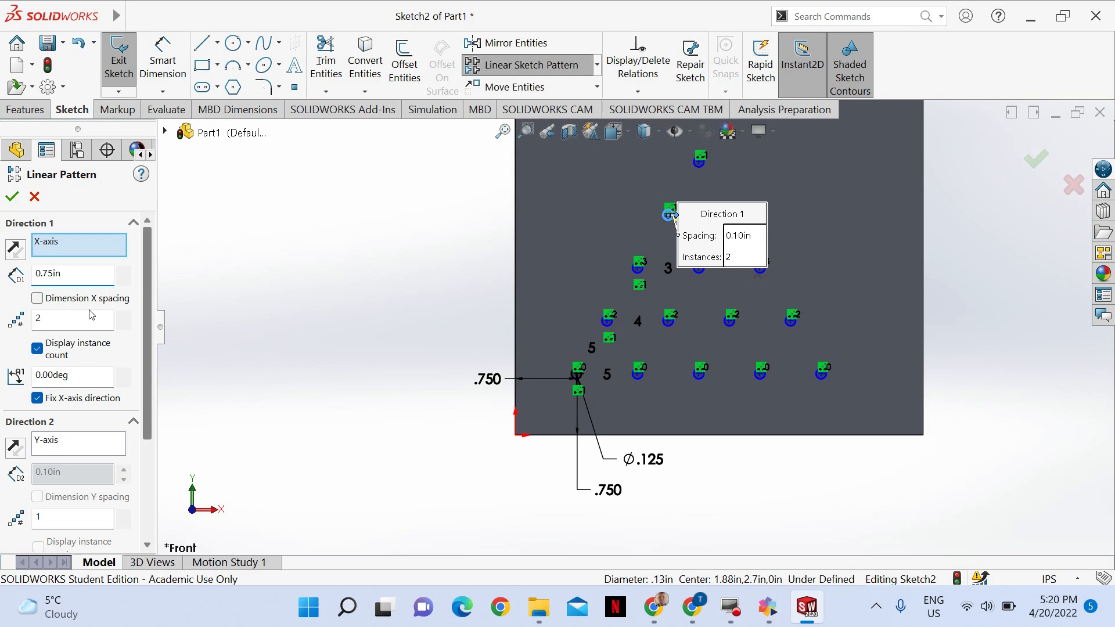
click(12, 197)
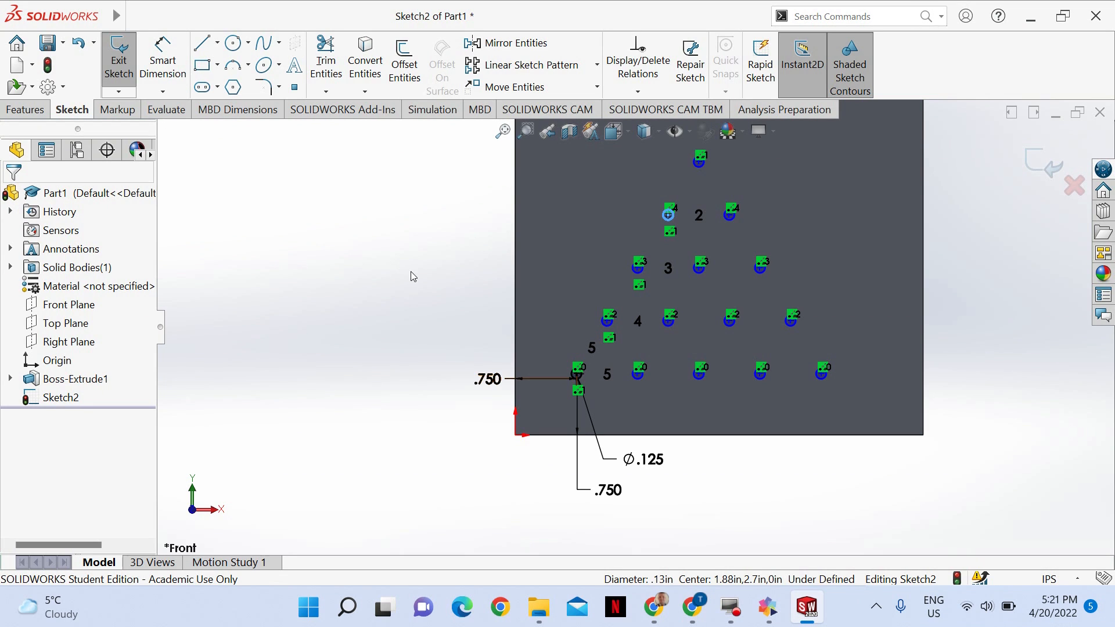
Step: Cut-extrude the triangular array of circles into the plate to a blind depth of 0.375 in
click(503, 130)
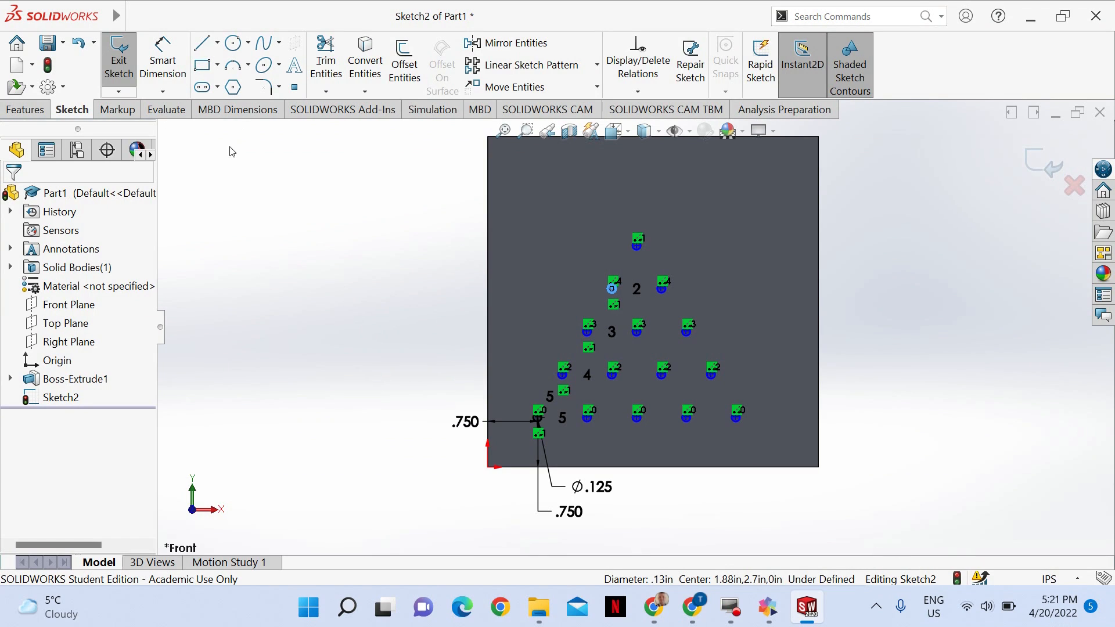
click(23, 110)
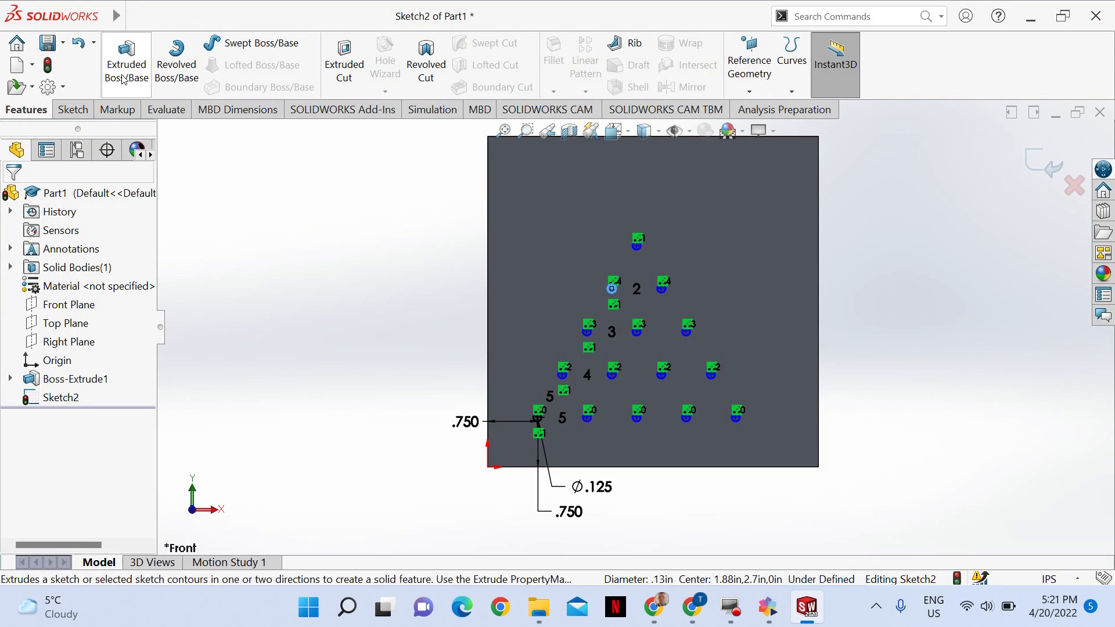
click(344, 71)
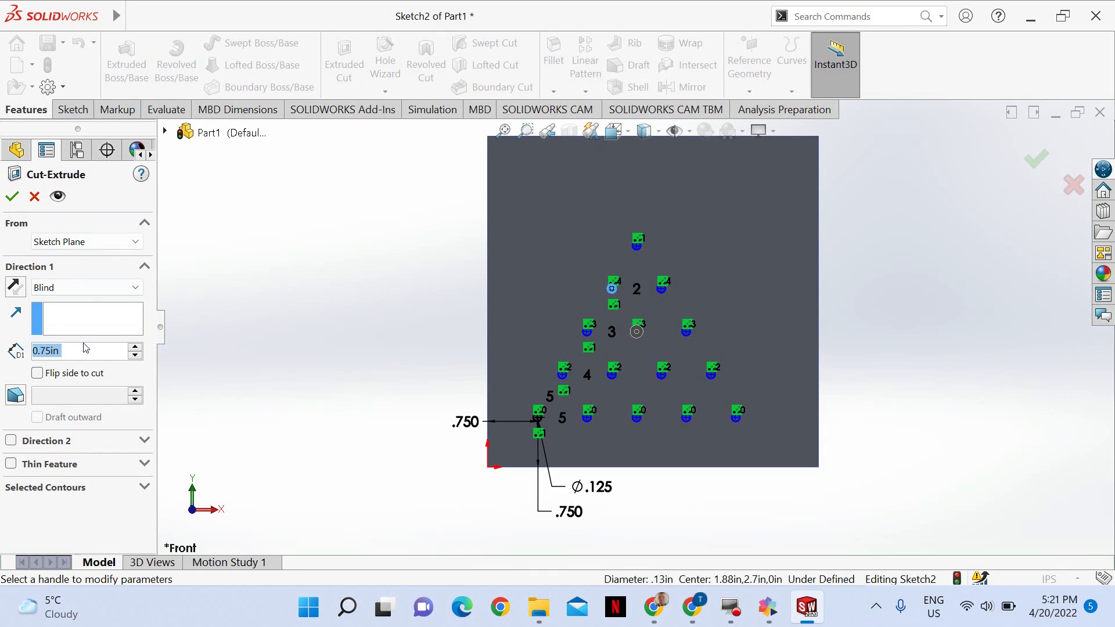
text(.)
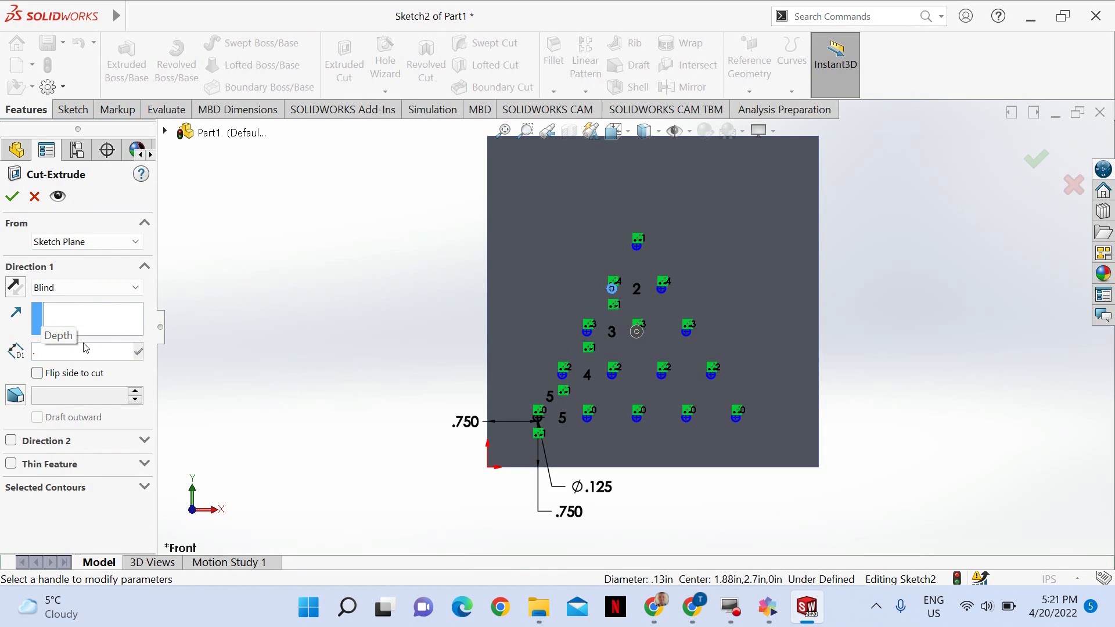
text(375)
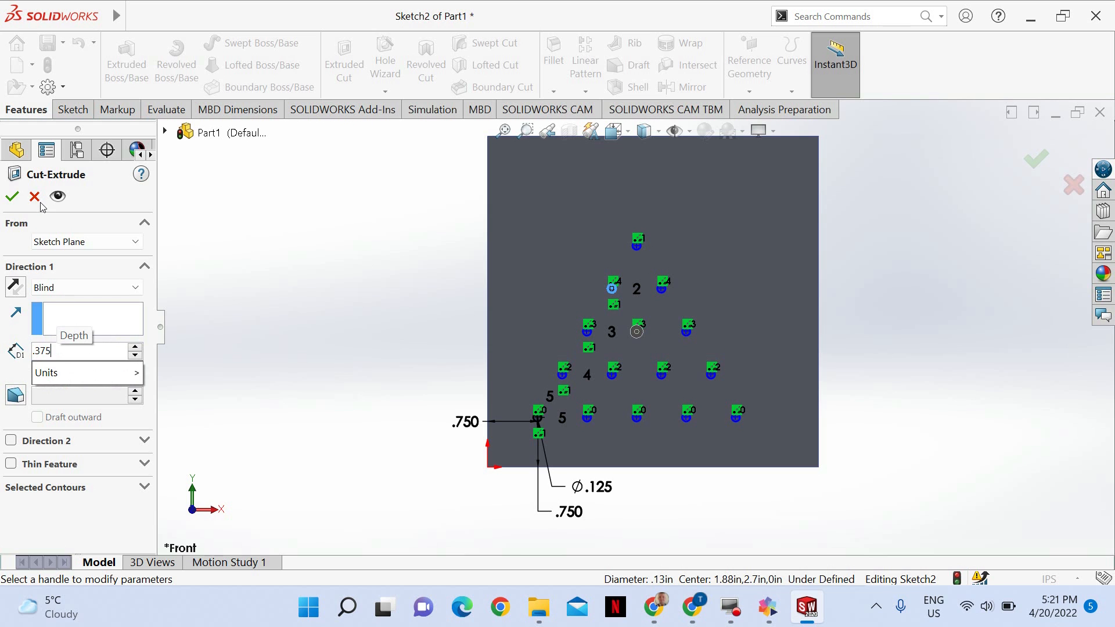
click(12, 197)
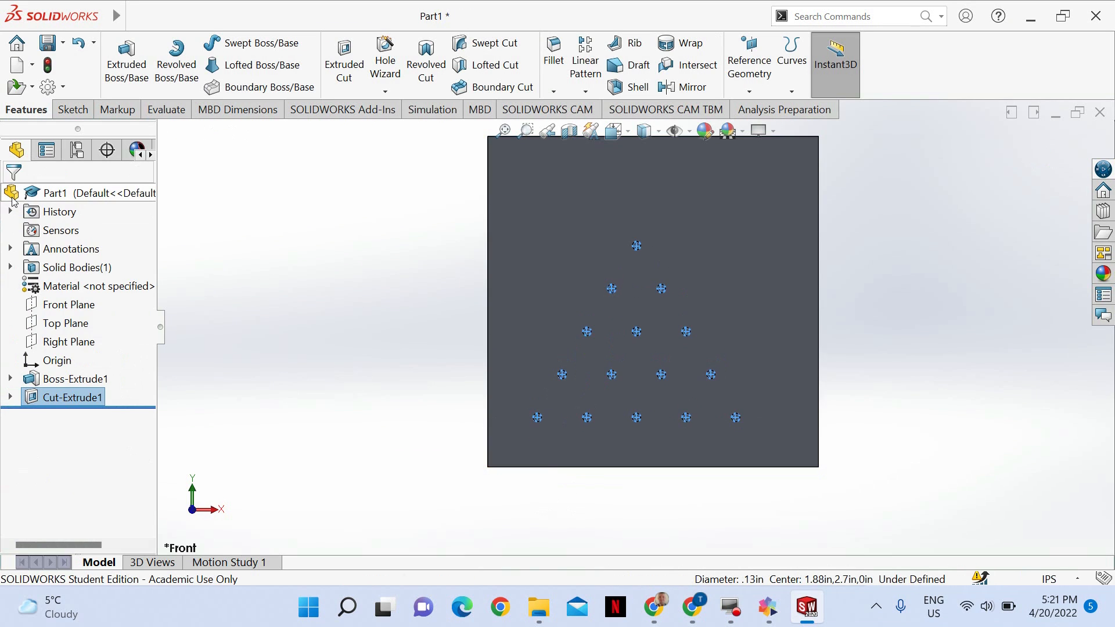
click(614, 131)
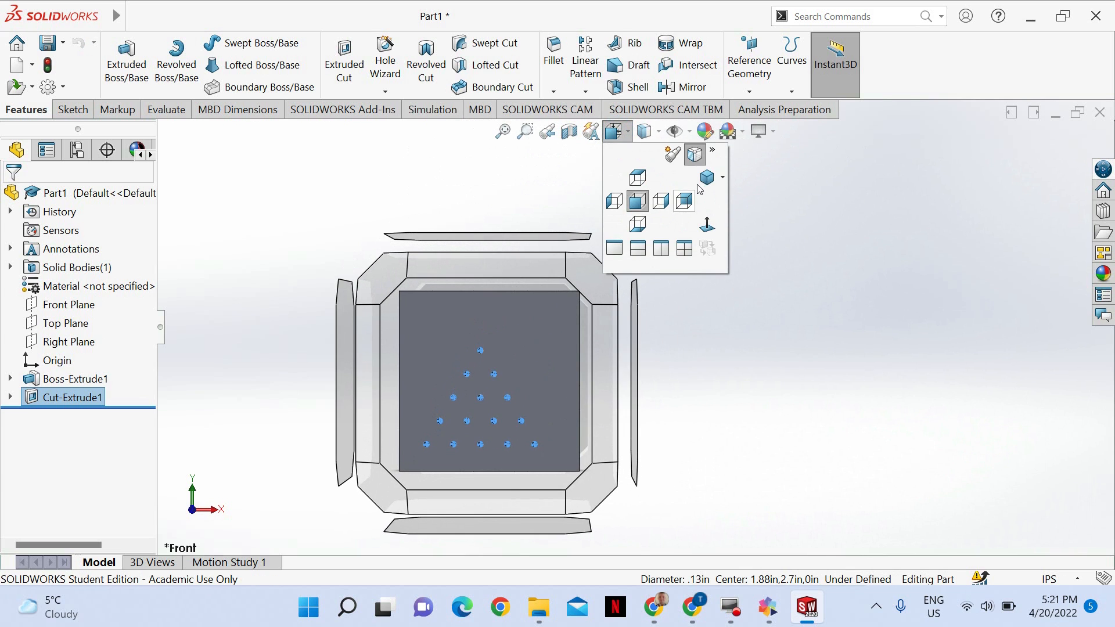
click(700, 185)
click(774, 209)
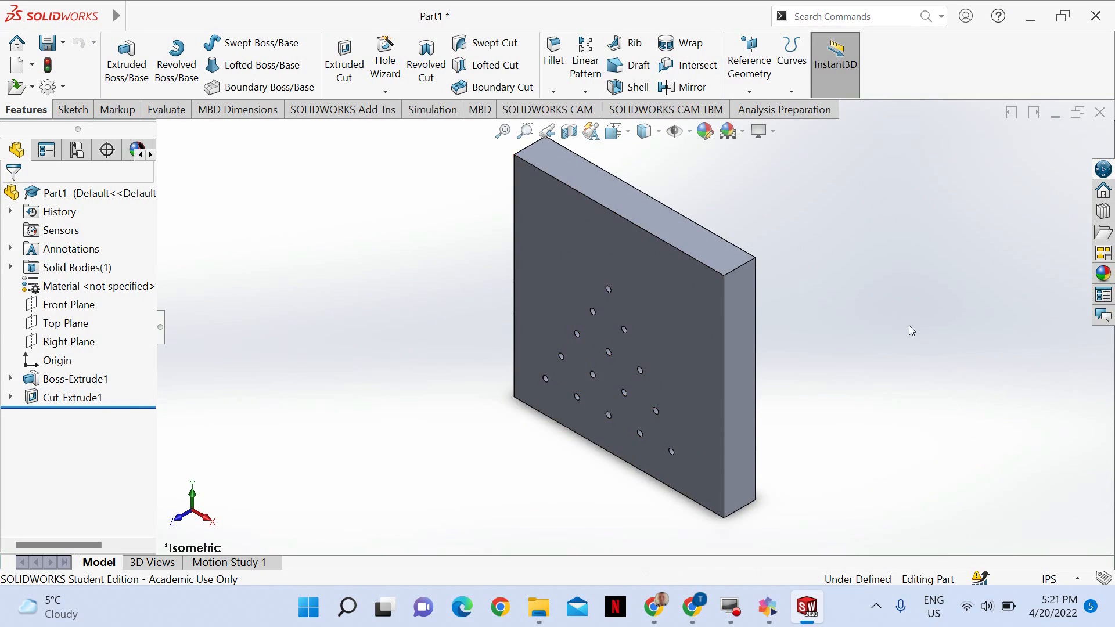
Step: Start a new sketch on the plate's front face and draw a circle of about 0.67 in radius near its upper-right corner
click(614, 131)
click(643, 201)
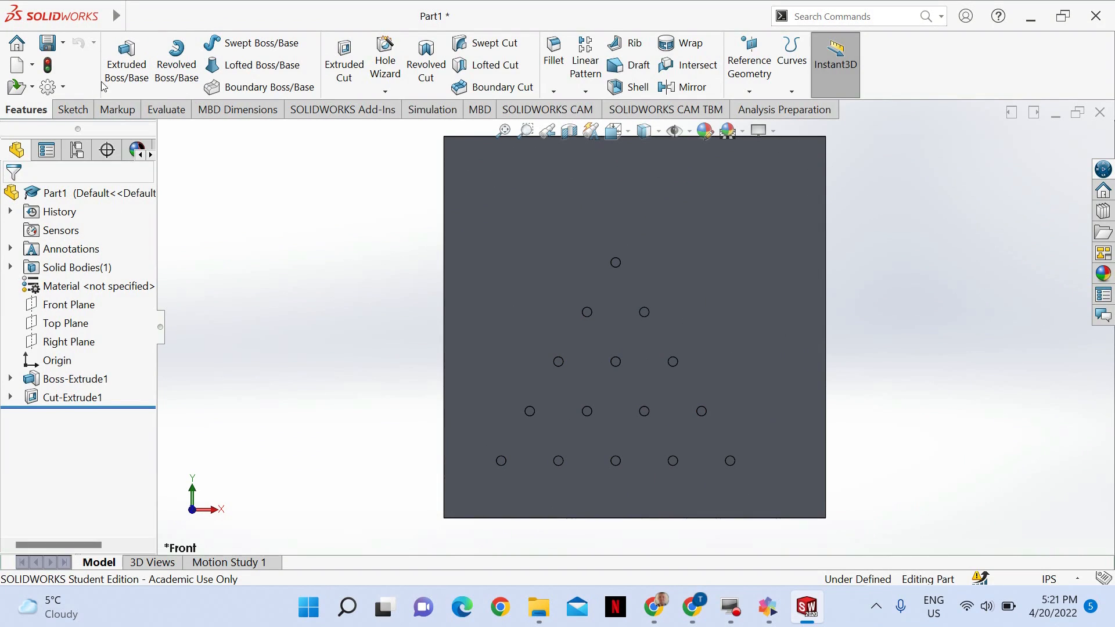
click(77, 110)
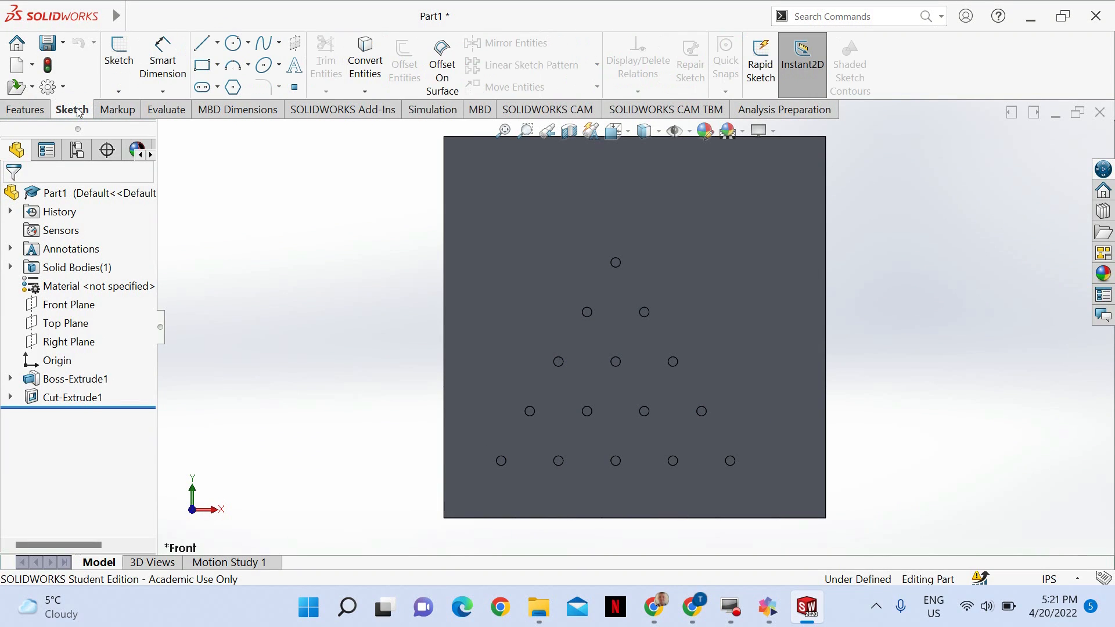
click(119, 61)
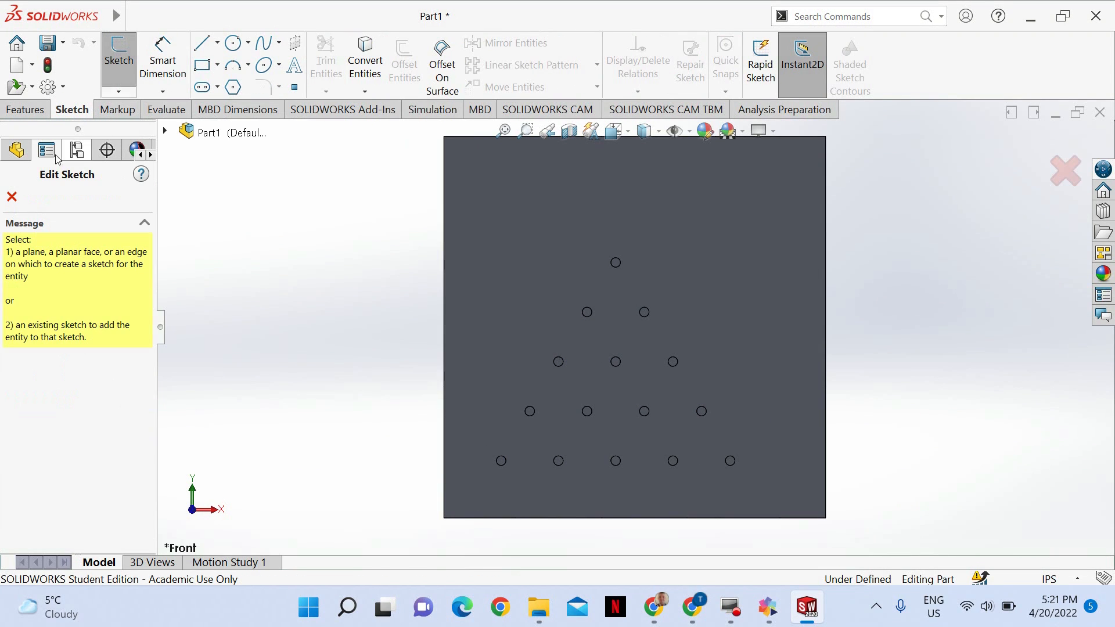
click(749, 228)
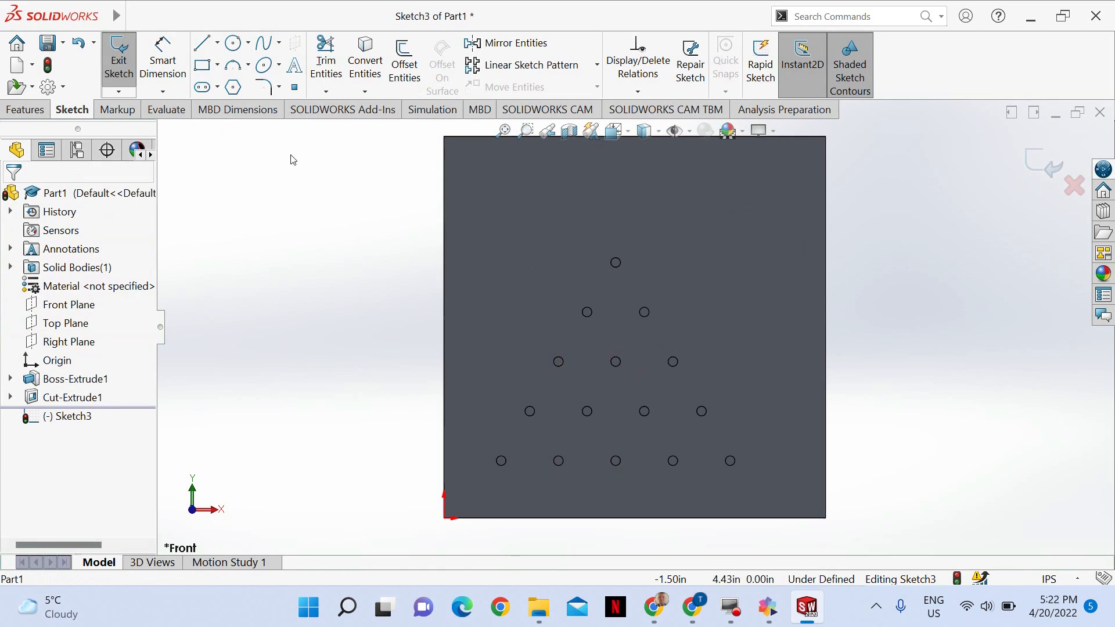
click(233, 43)
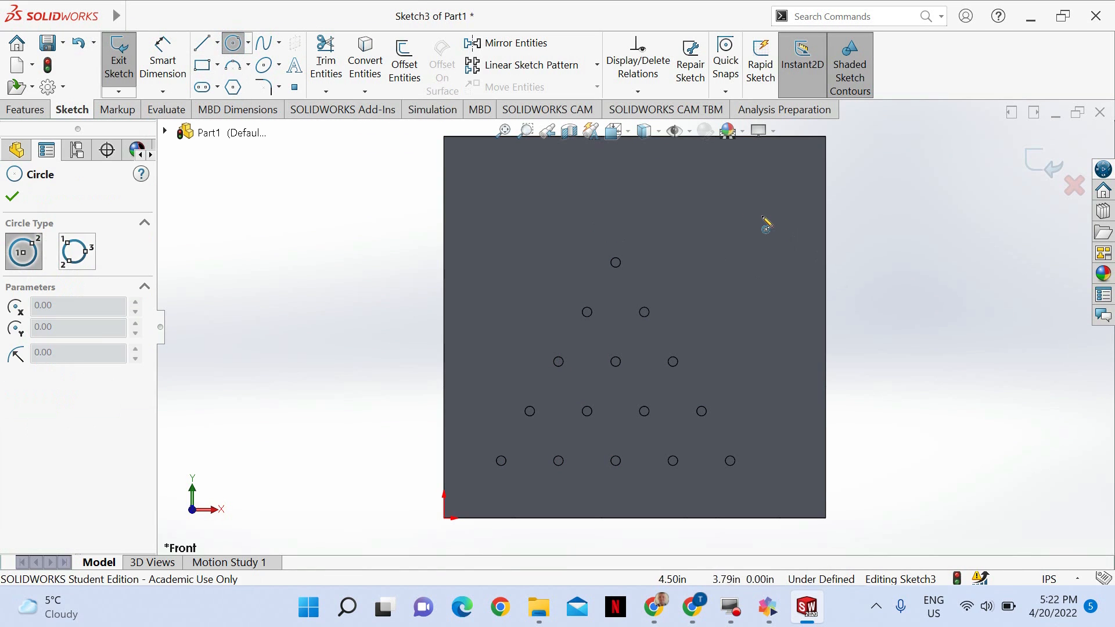
click(717, 207)
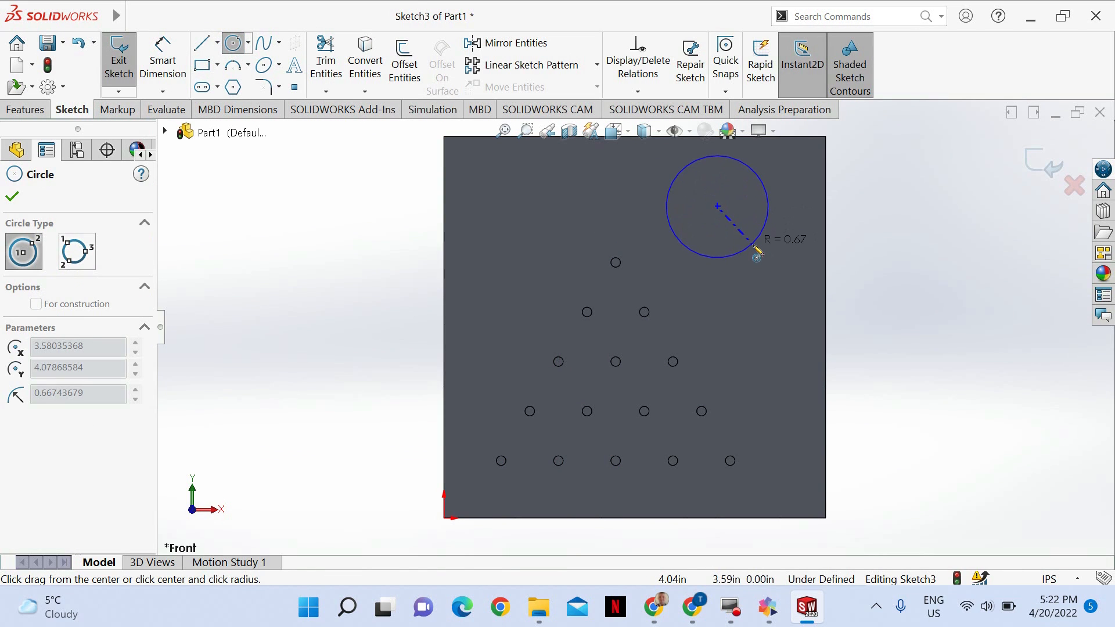
click(755, 247)
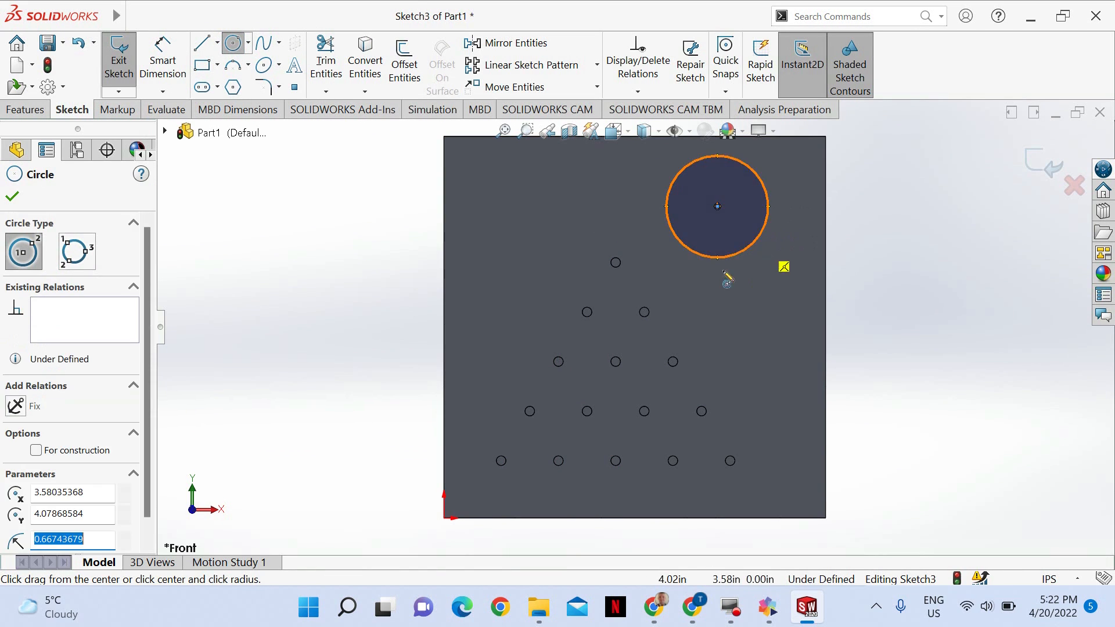
click(12, 198)
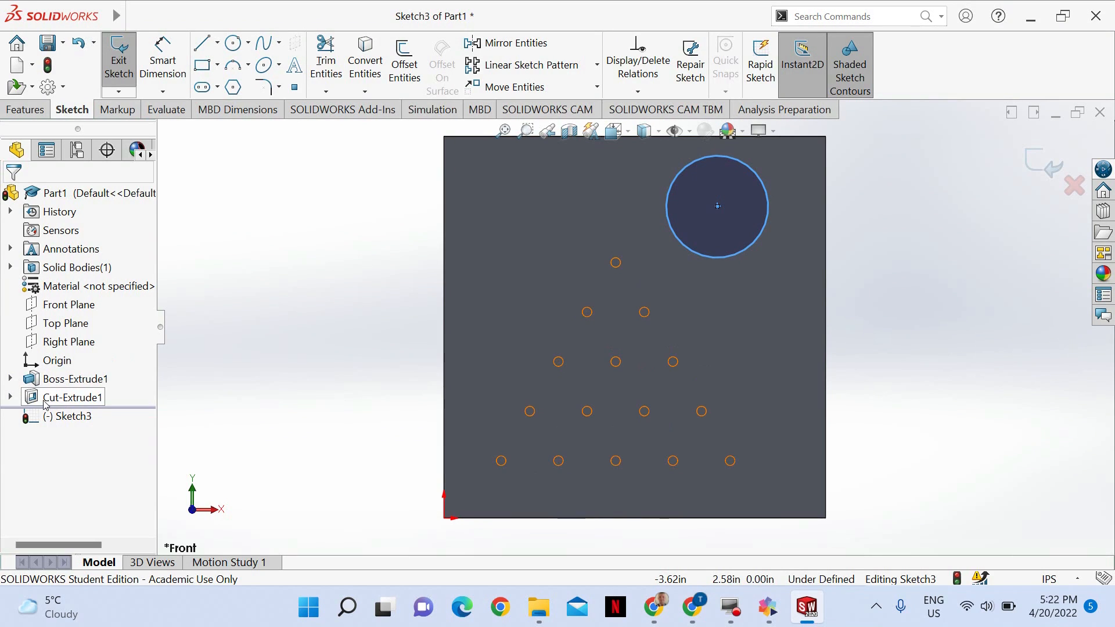
Step: Dimension the diameter of the large circle near the plate's upper-right corner as 1.5 in
click(11, 397)
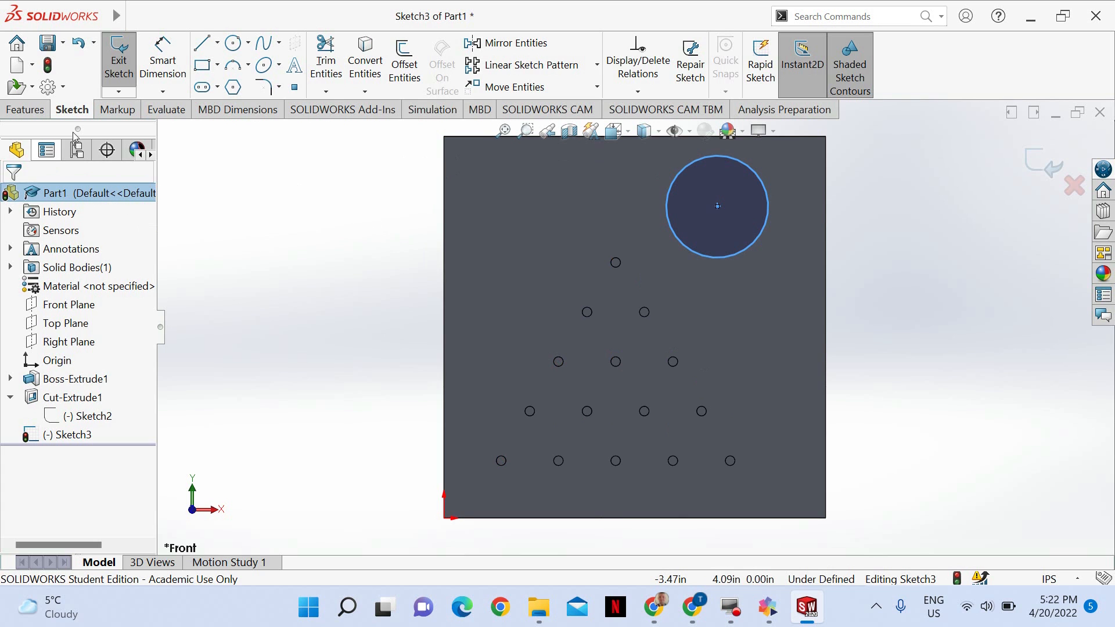
click(161, 64)
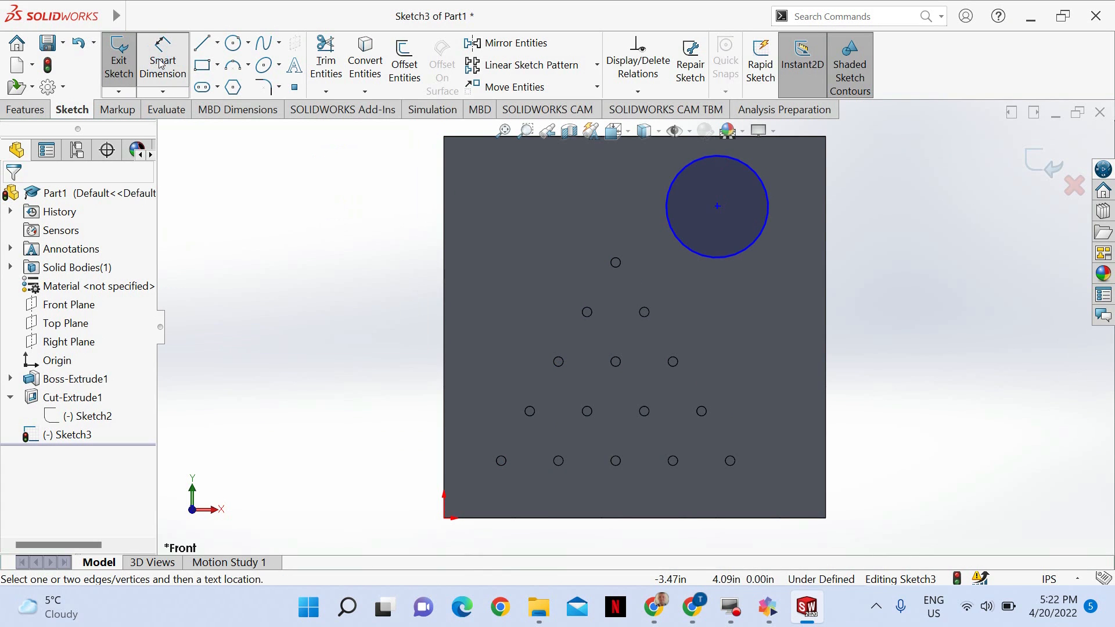
click(756, 251)
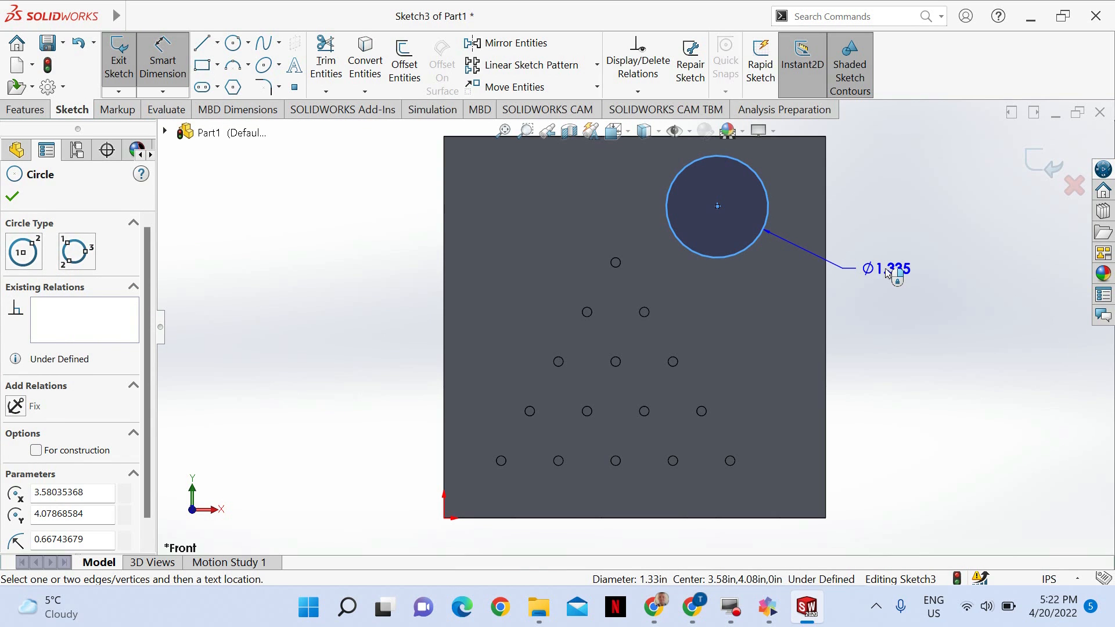
click(889, 272)
text(1.)
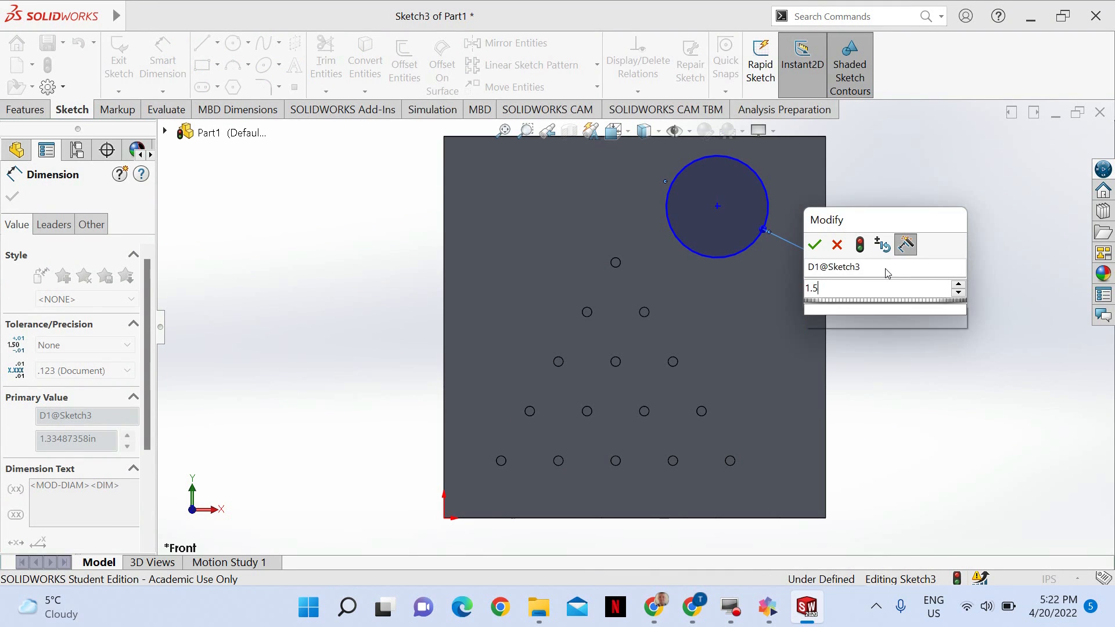
text(5)
key(Return)
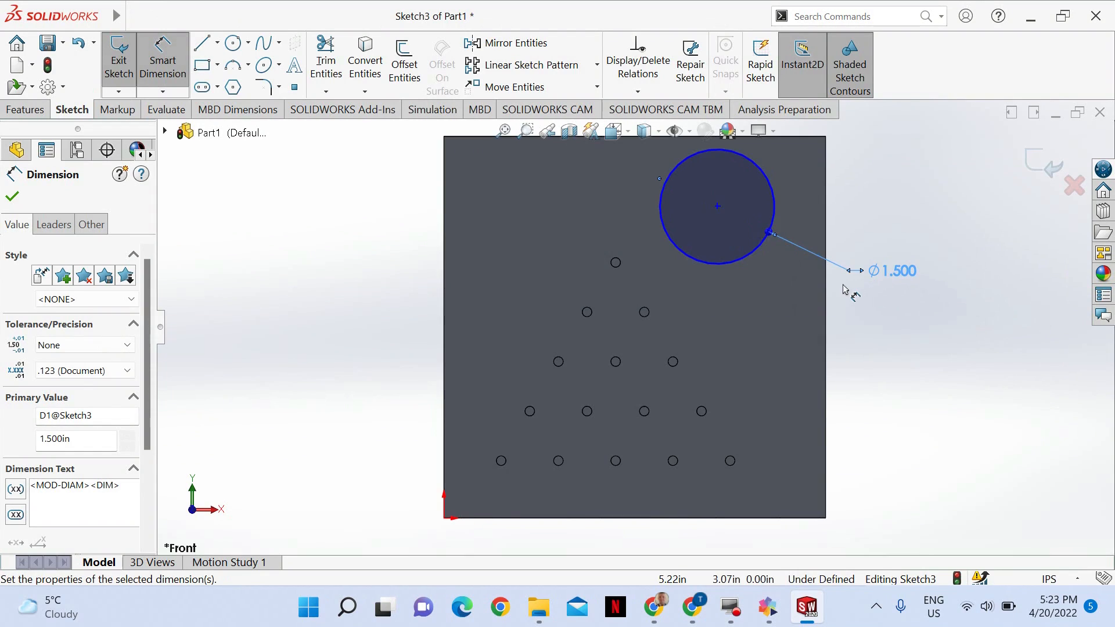
Step: Dimension the large circle's center 1.25 in below the plate's top edge
scroll(843, 286, up, 1)
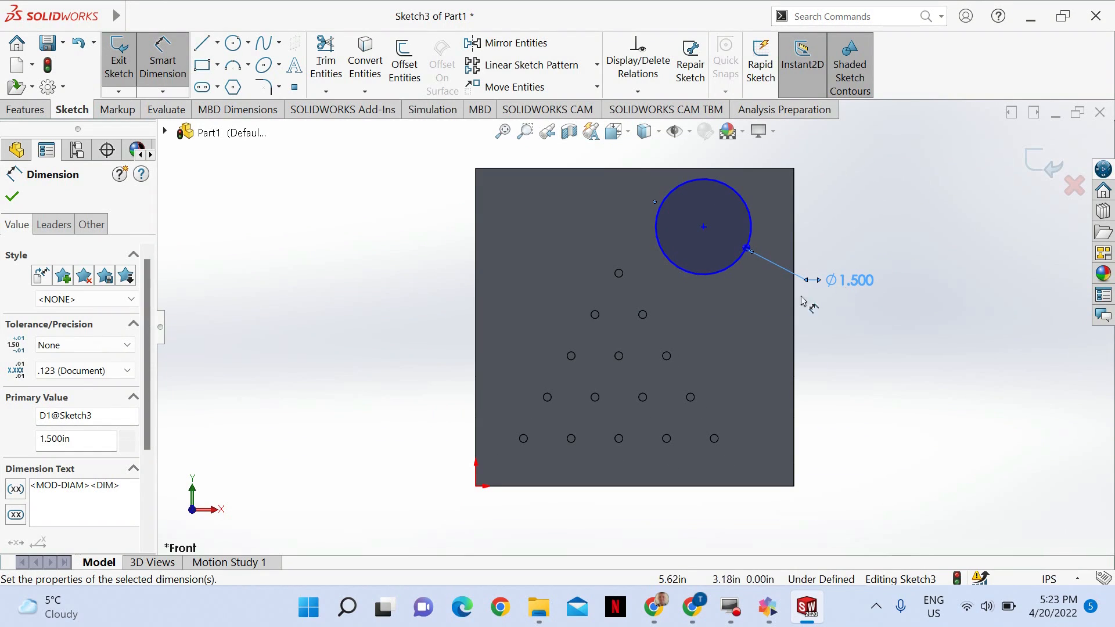
click(704, 183)
click(703, 169)
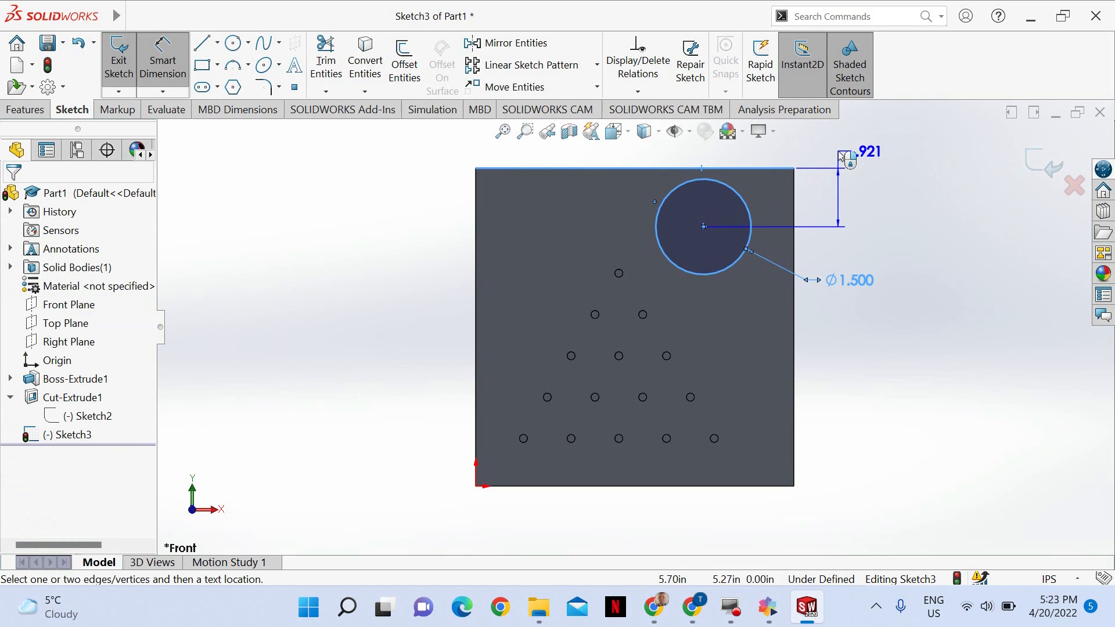
click(842, 155)
text(1.25)
key(Return)
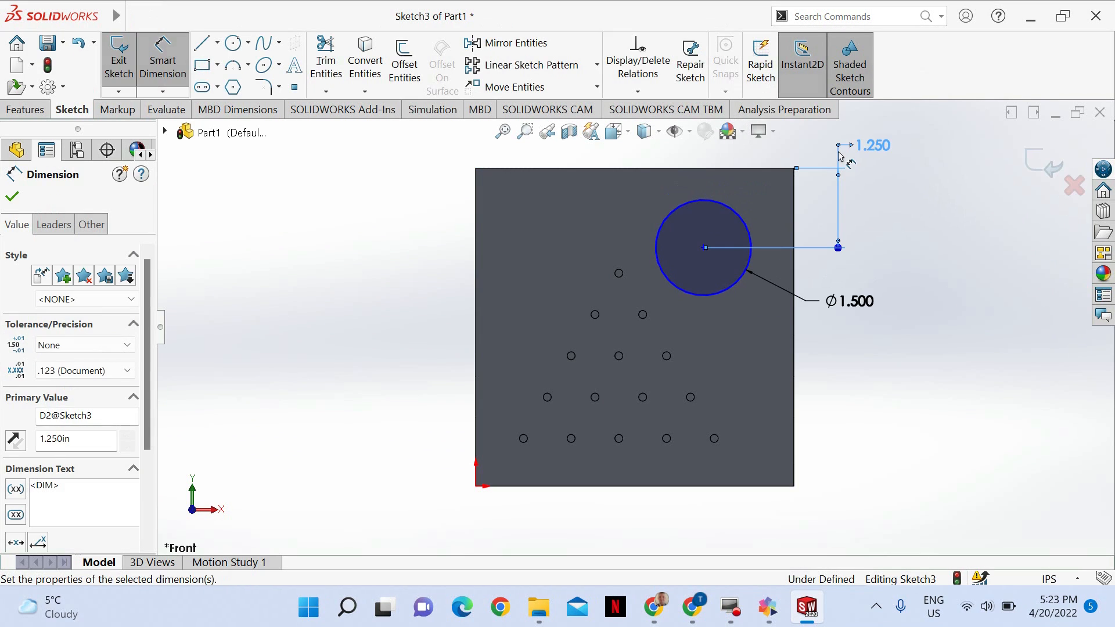
Step: Dimension the large circle's center 1.25 in from the plate's right edge and finish dimensioning
click(749, 227)
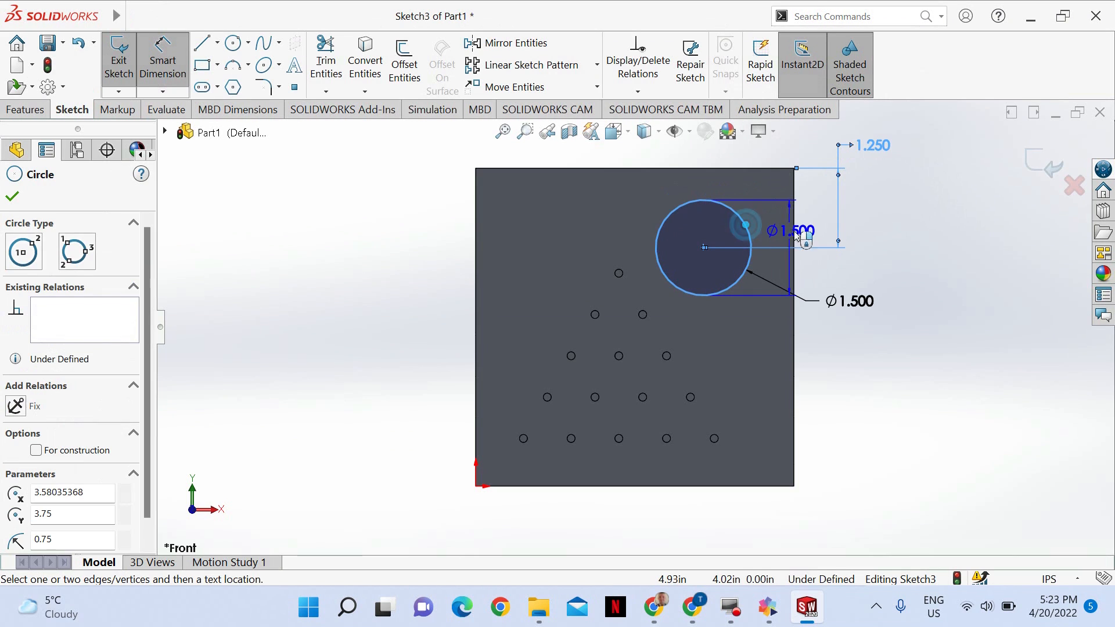
click(796, 232)
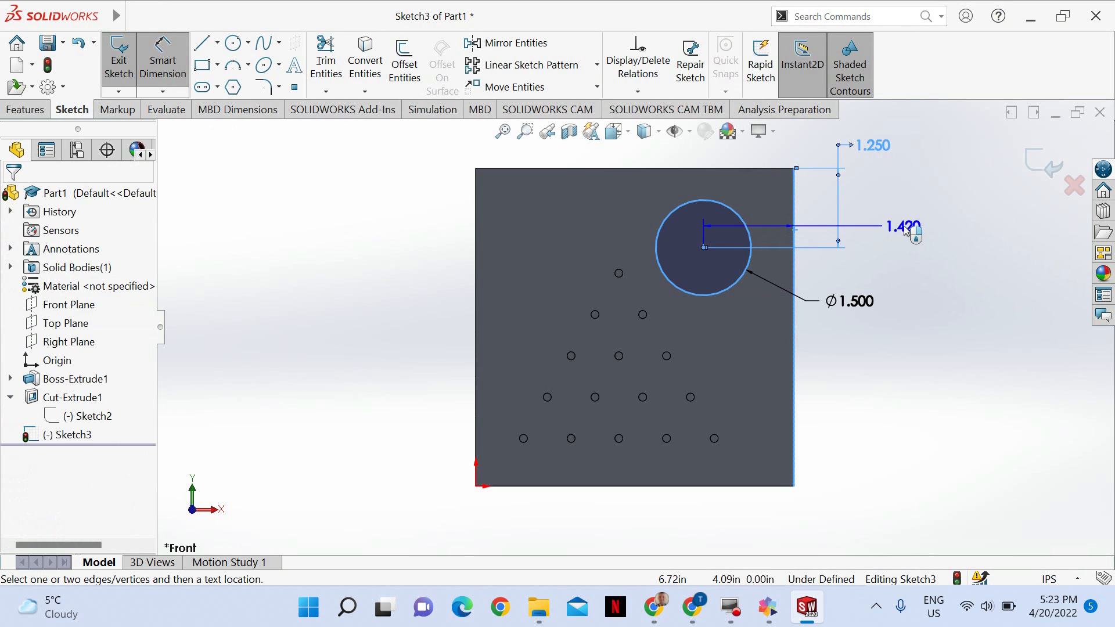
click(909, 231)
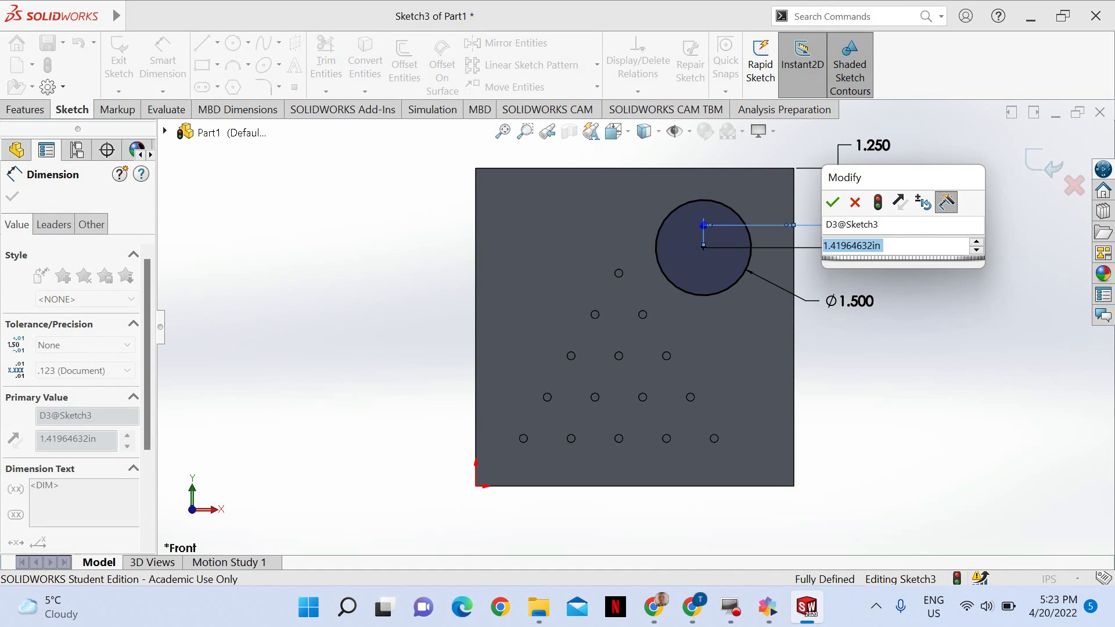
text(1.25)
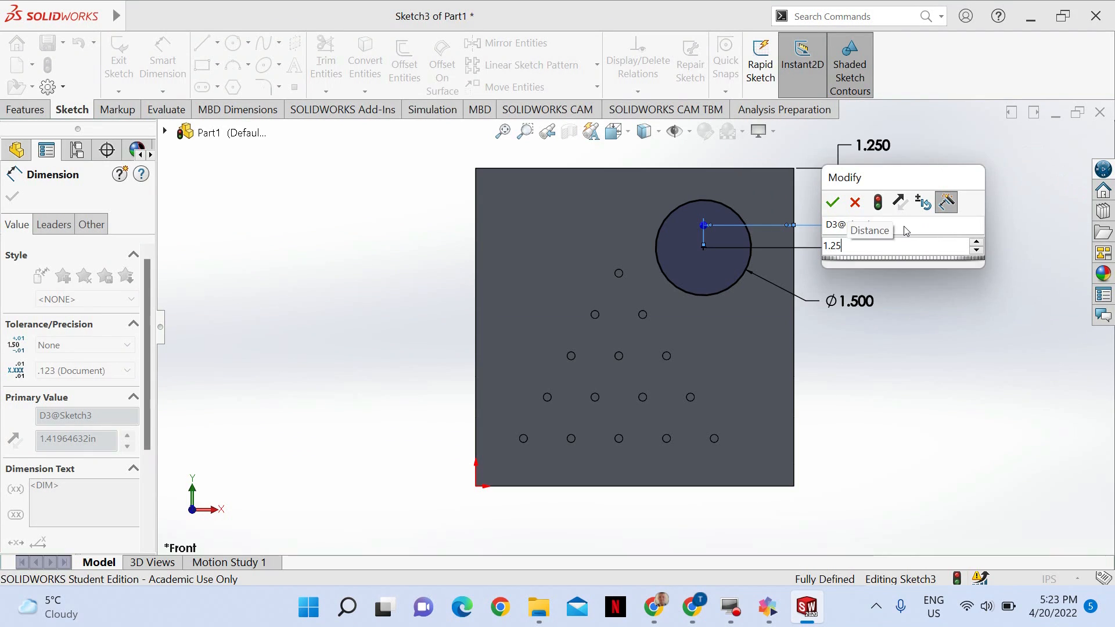
key(Return)
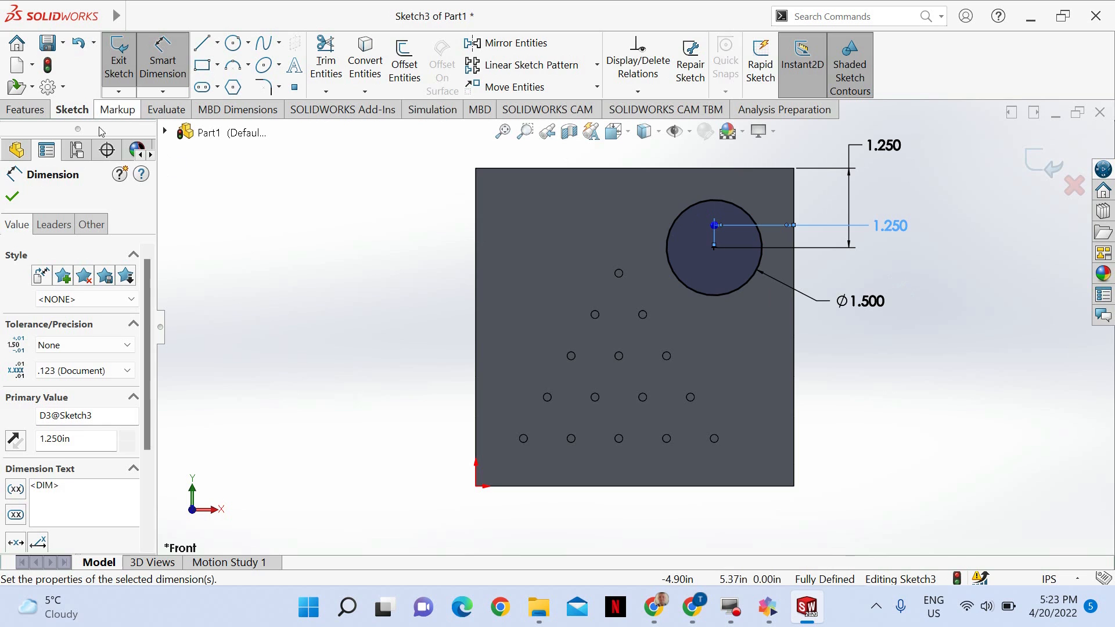
click(12, 199)
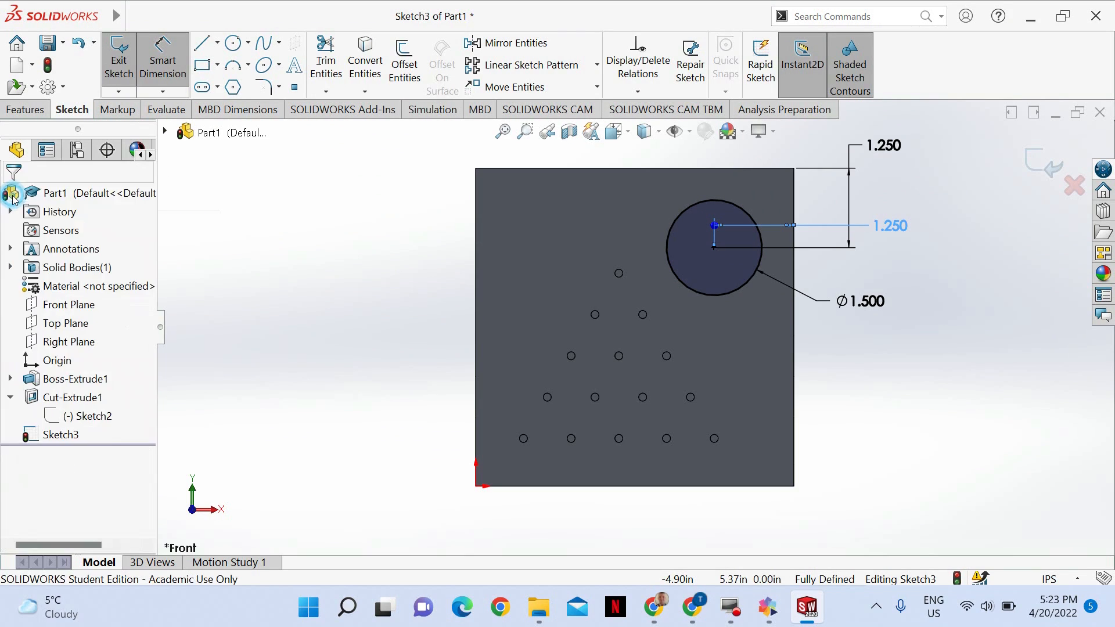
Step: Cut-extrude the 1.5 in circle into the plate to a blind depth of 0.5 in
click(37, 112)
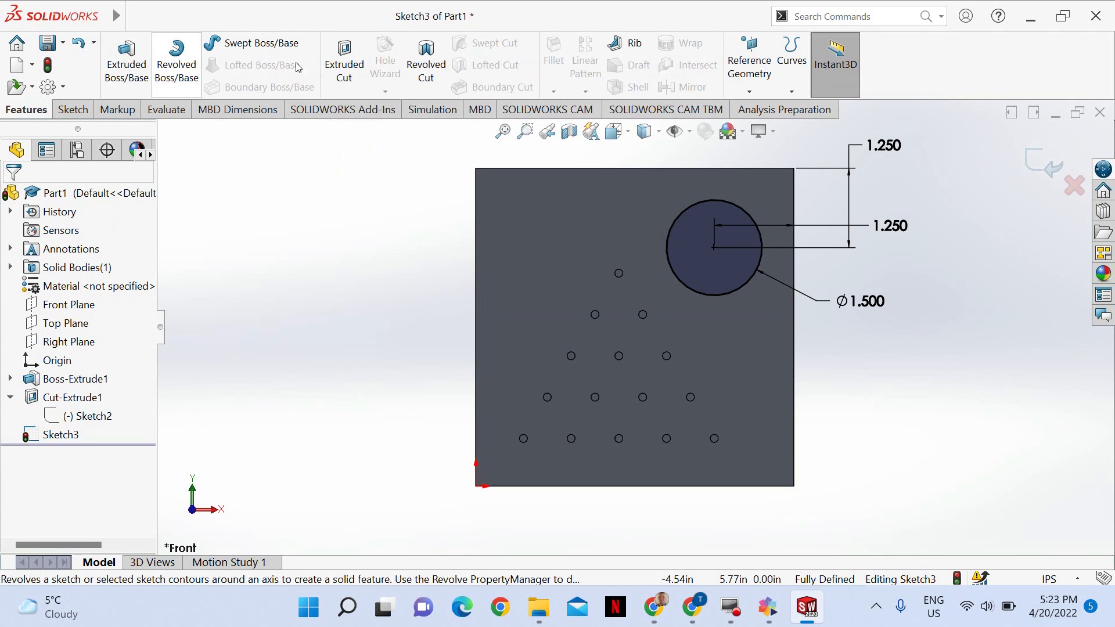
click(344, 64)
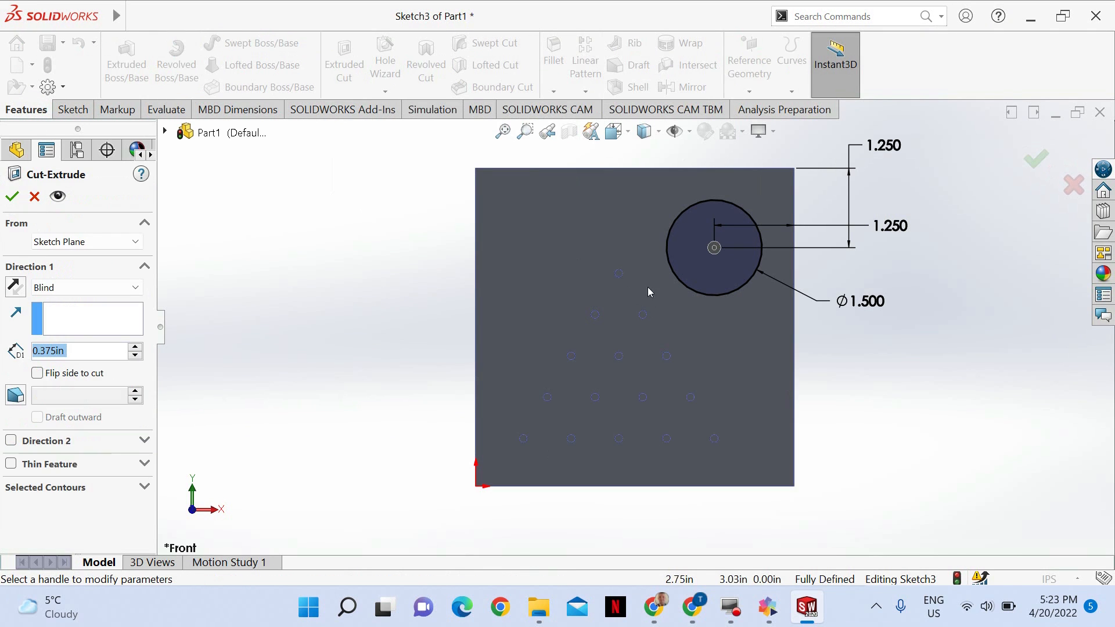
key(BackSpace)
text(.5)
click(11, 197)
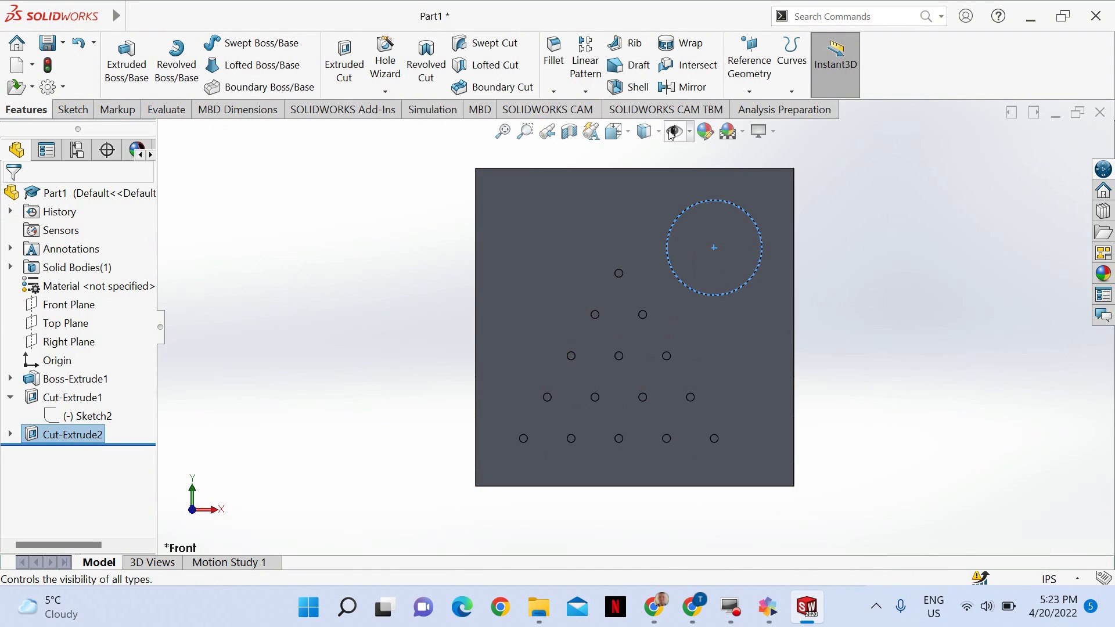
Step: Inspect the large circular pocket in isometric view and return to a fitted front view of the plate
click(614, 132)
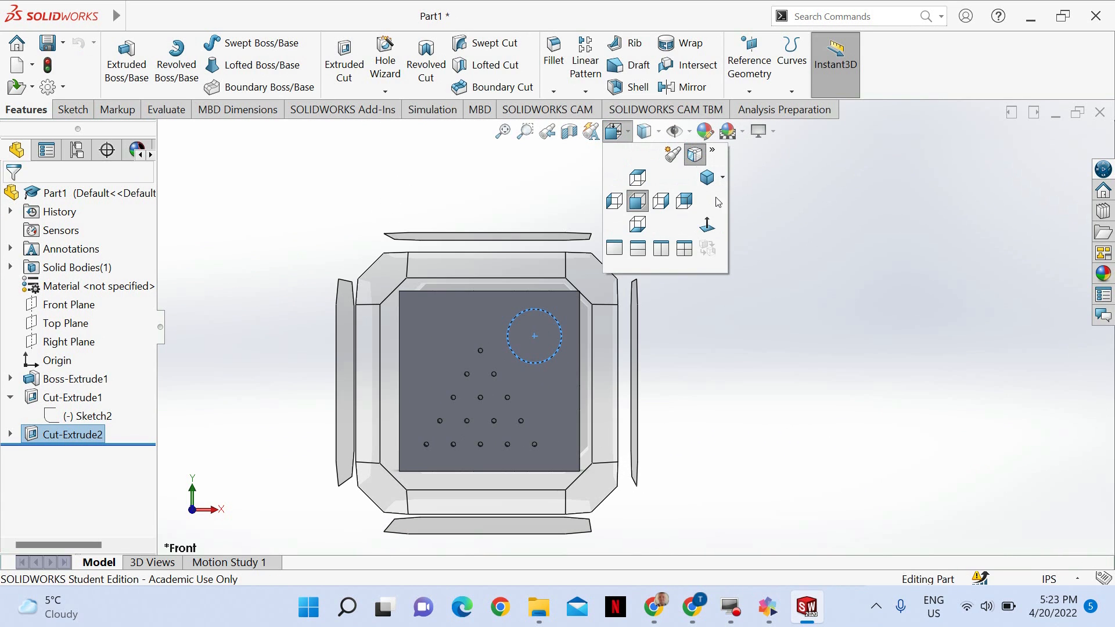
click(707, 177)
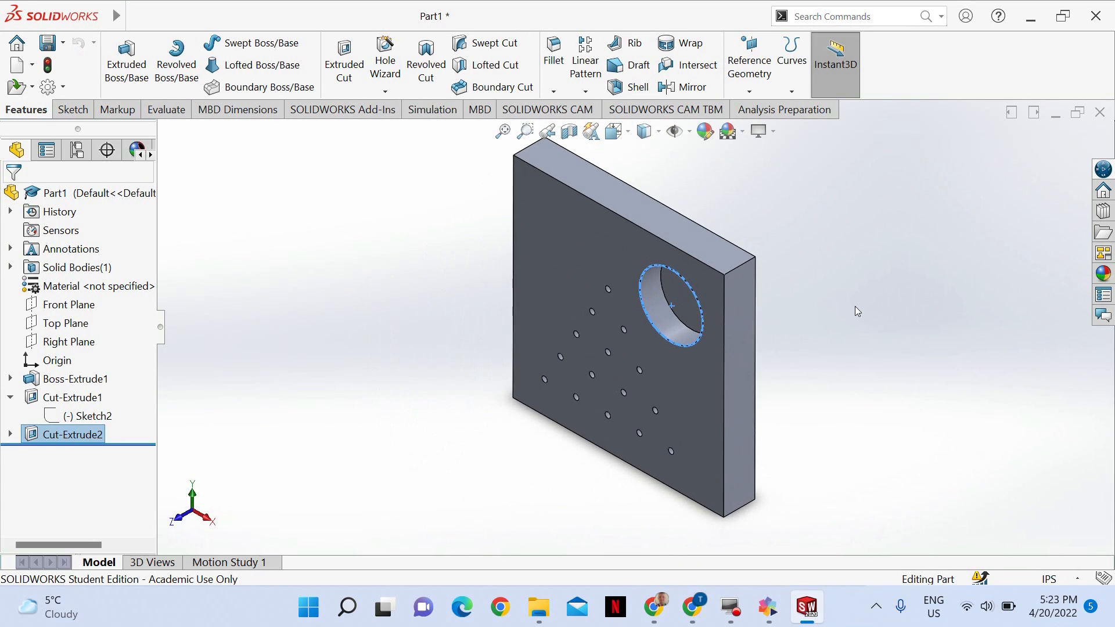
click(855, 312)
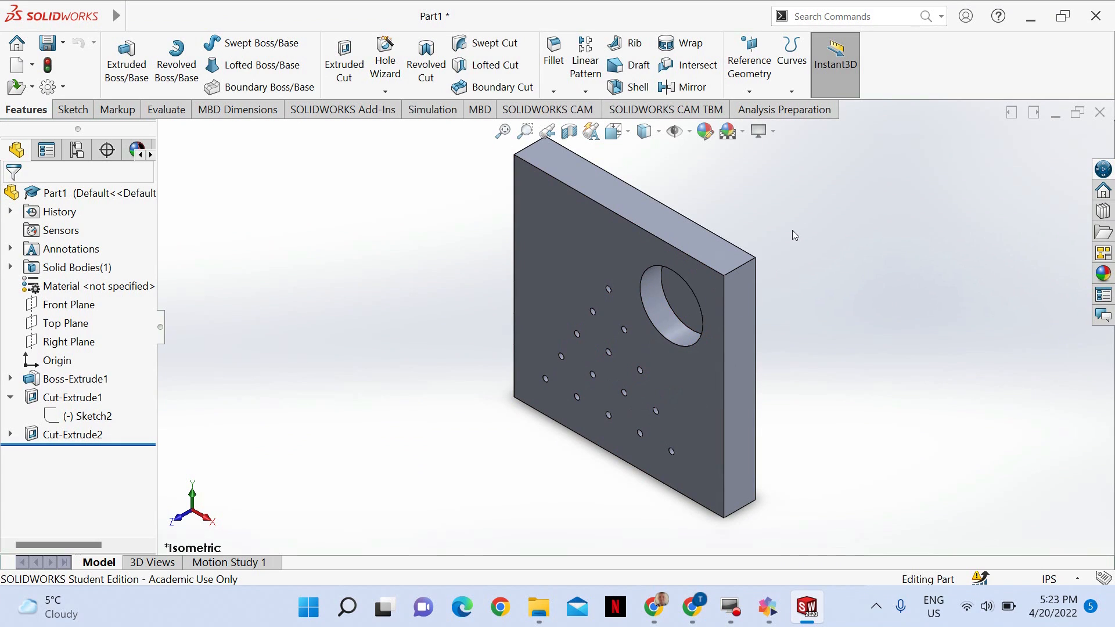
click(614, 139)
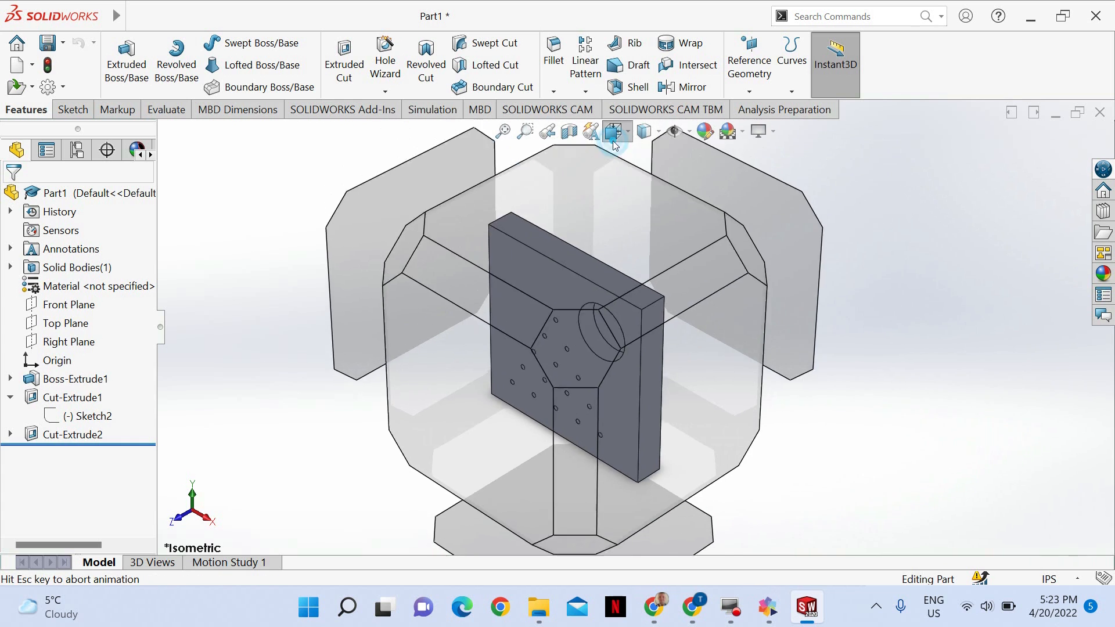
click(641, 204)
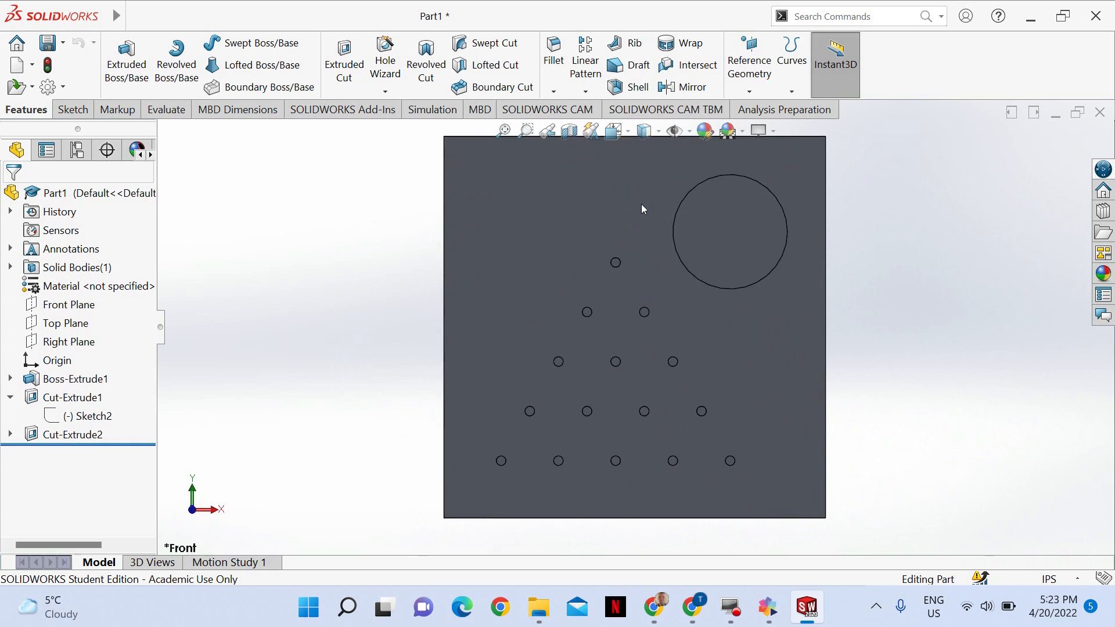
key(f)
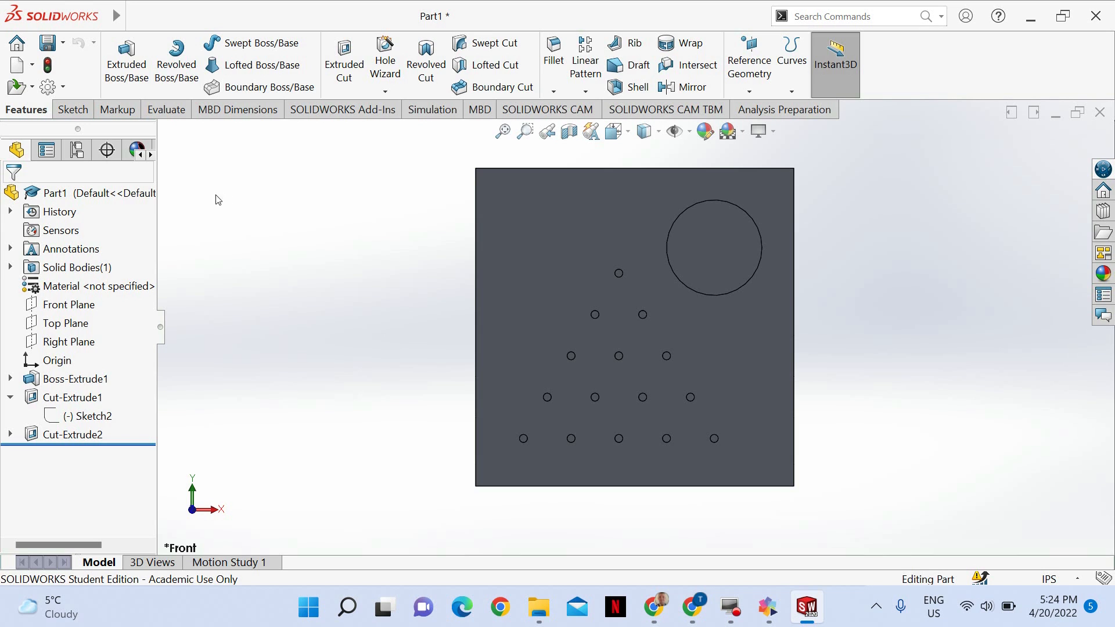
Step: Assign the Oak material from the Woods category to the part and show it in isometric view
right_click(89, 286)
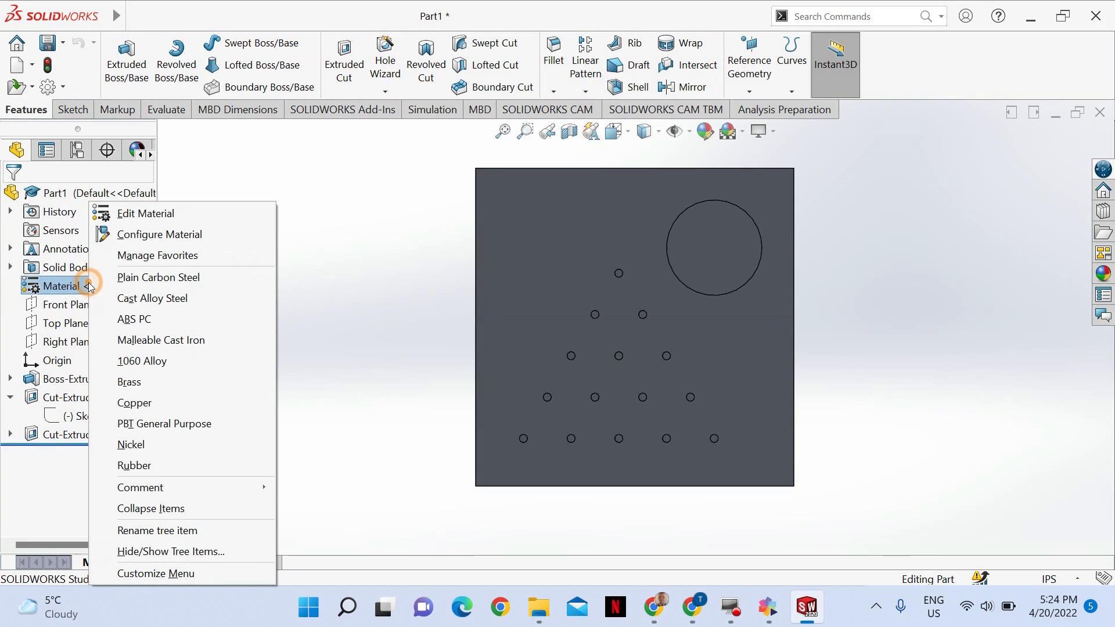
click(160, 219)
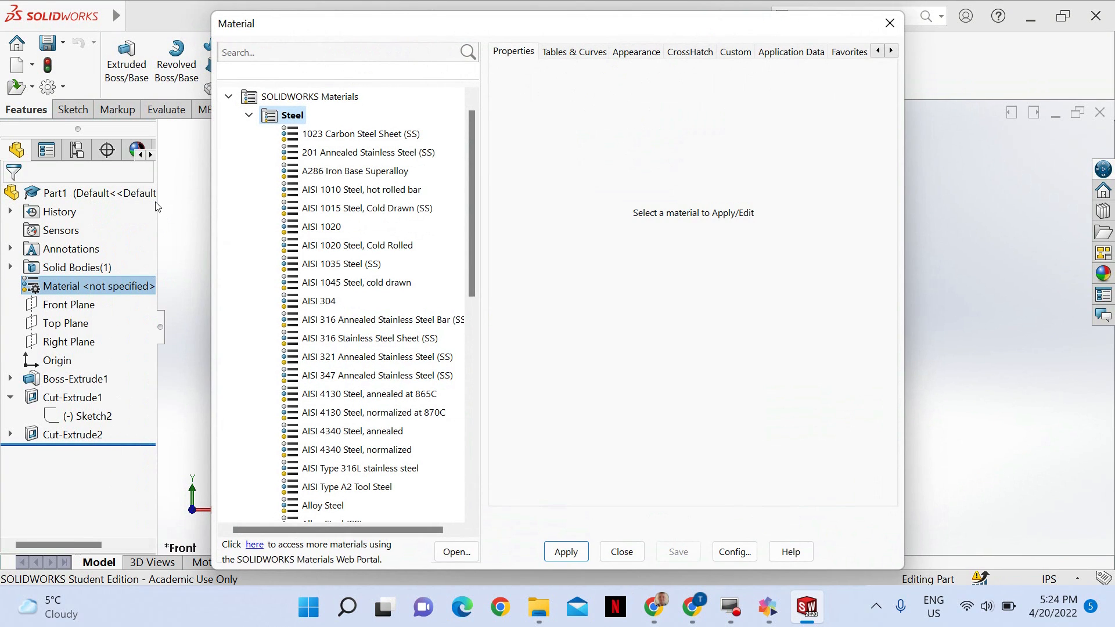
scroll(402, 339, down, 8)
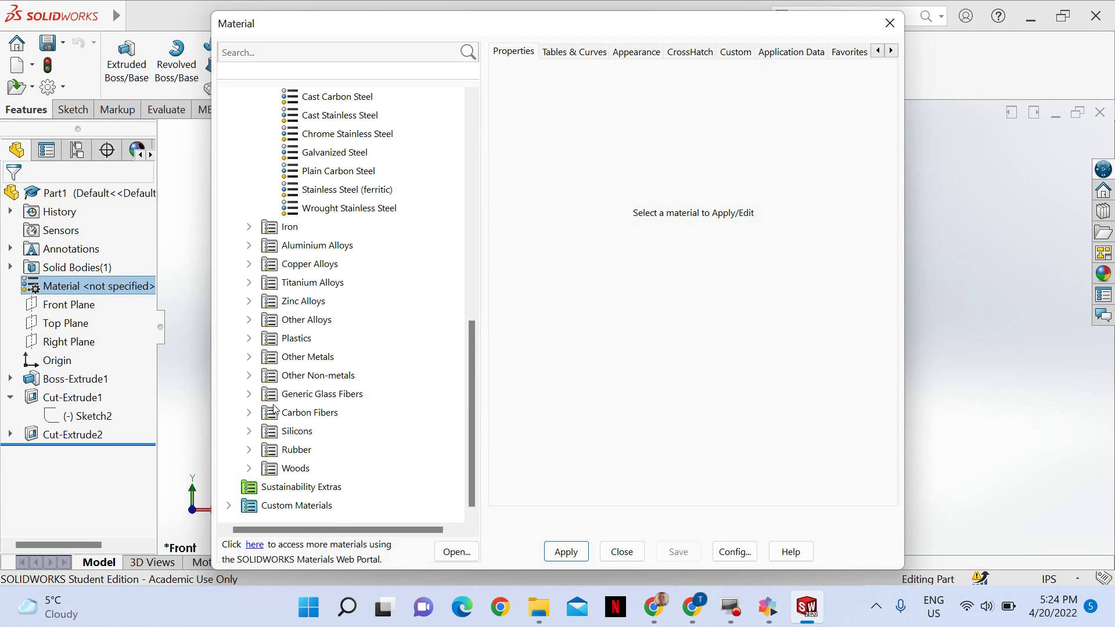
scroll(348, 410, up, 4)
scroll(348, 409, up, 5)
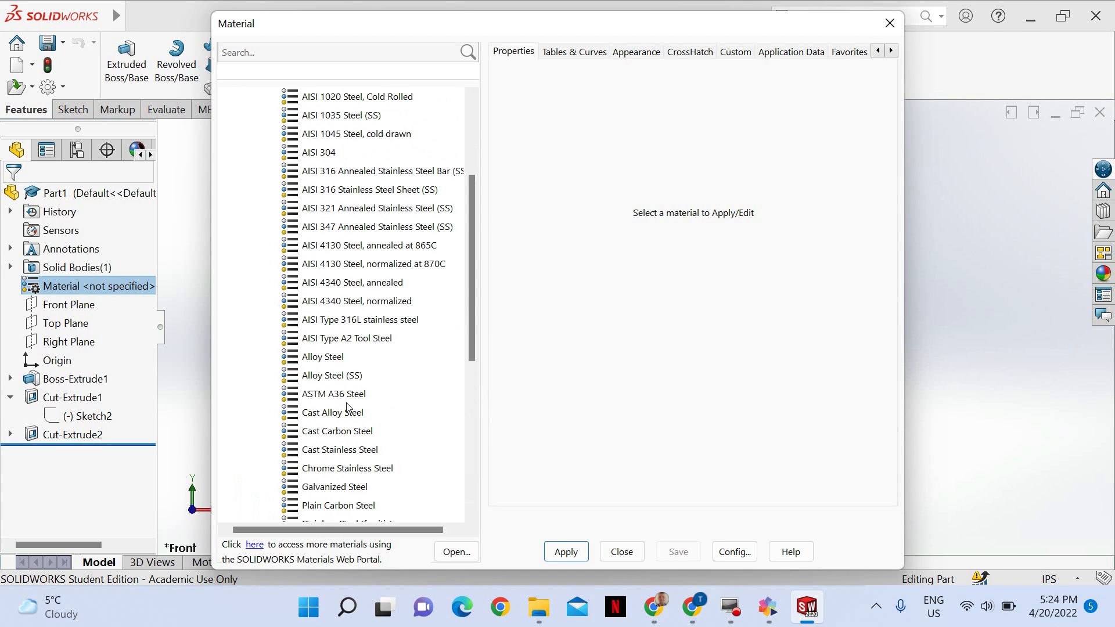
scroll(348, 410, down, 6)
scroll(348, 409, down, 3)
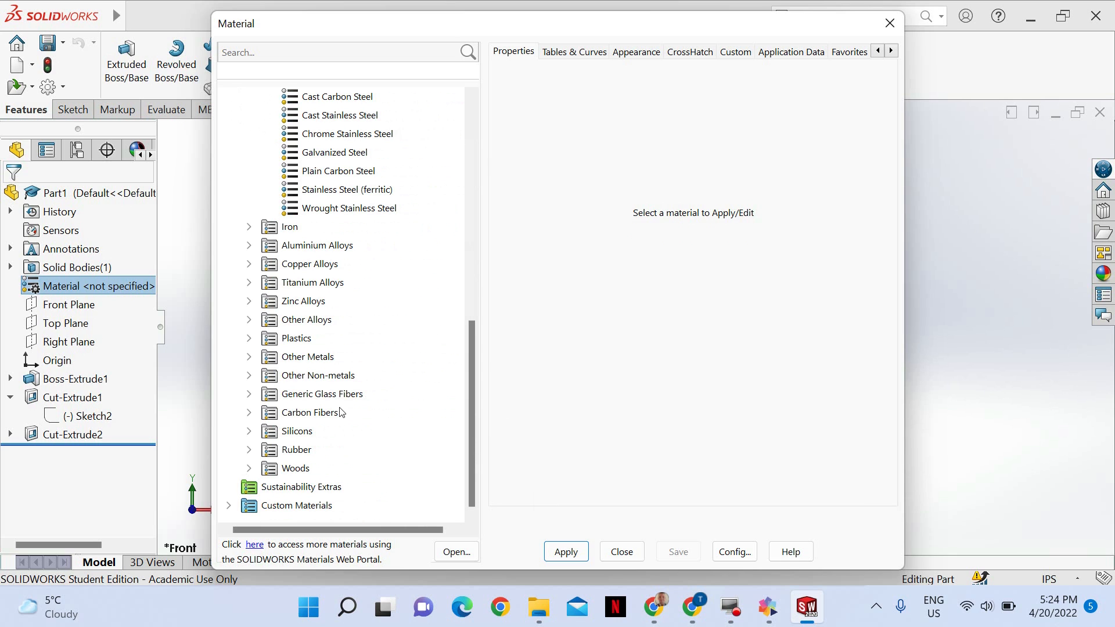
double_click(290, 469)
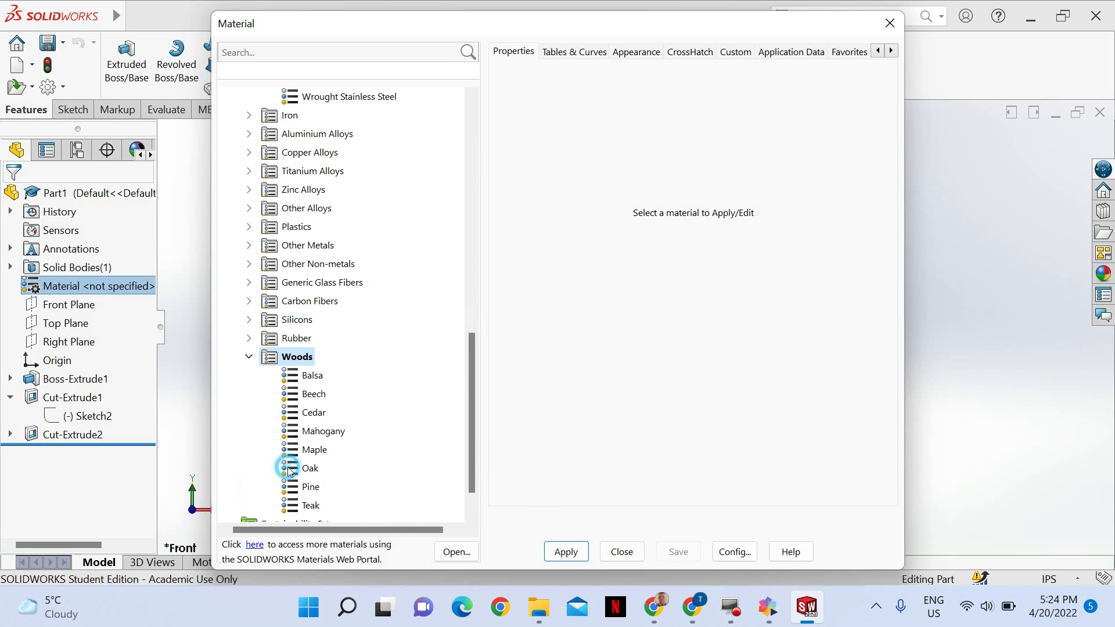
scroll(371, 410, down, 1)
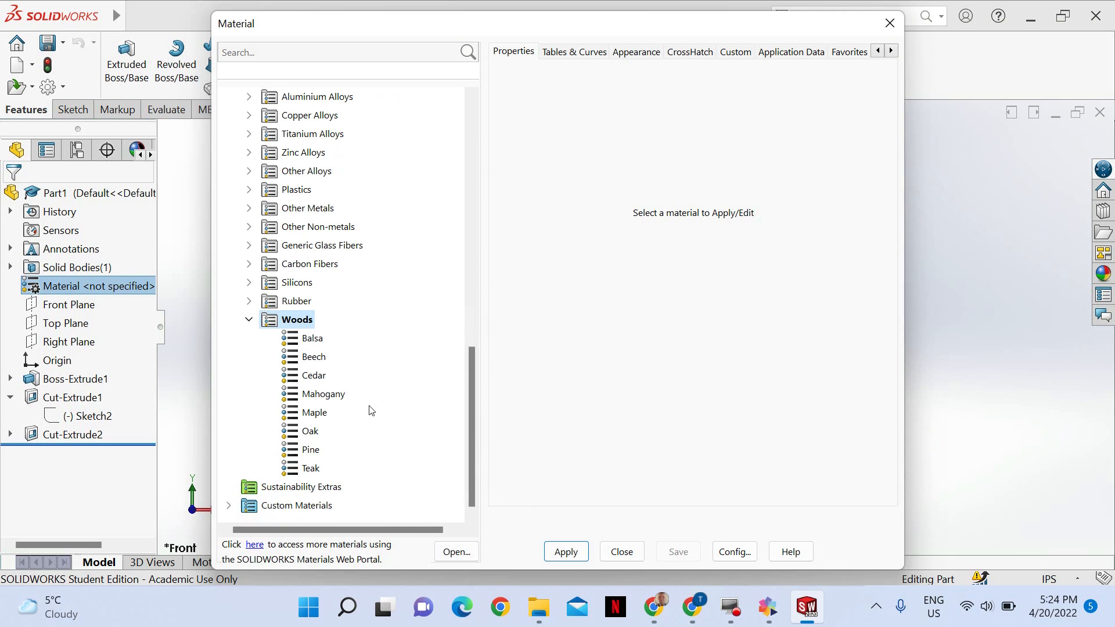
click(316, 434)
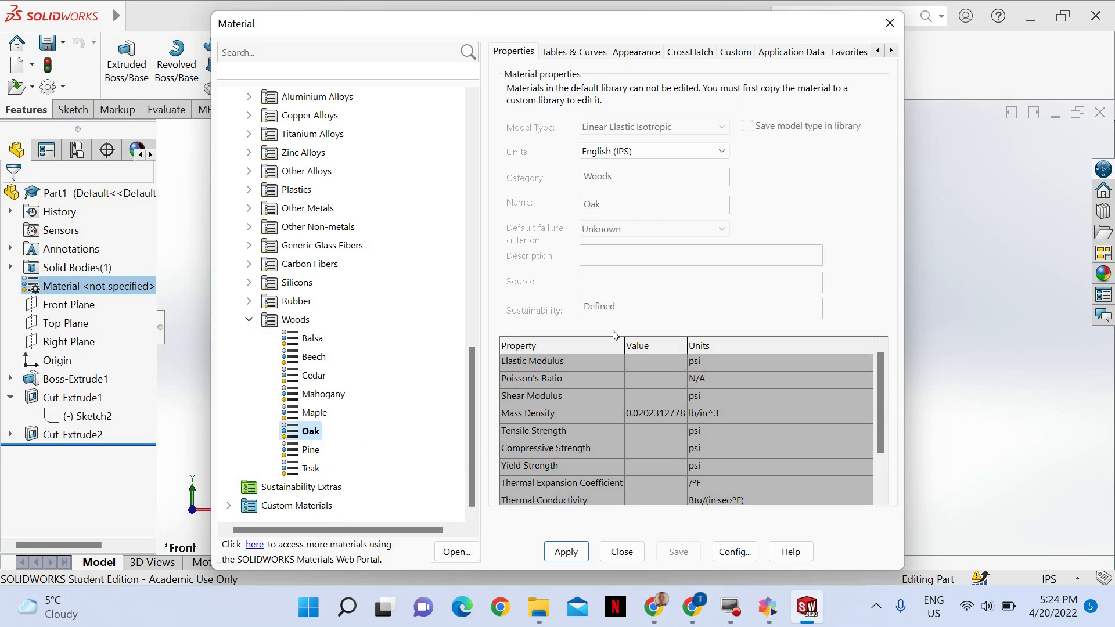
click(571, 552)
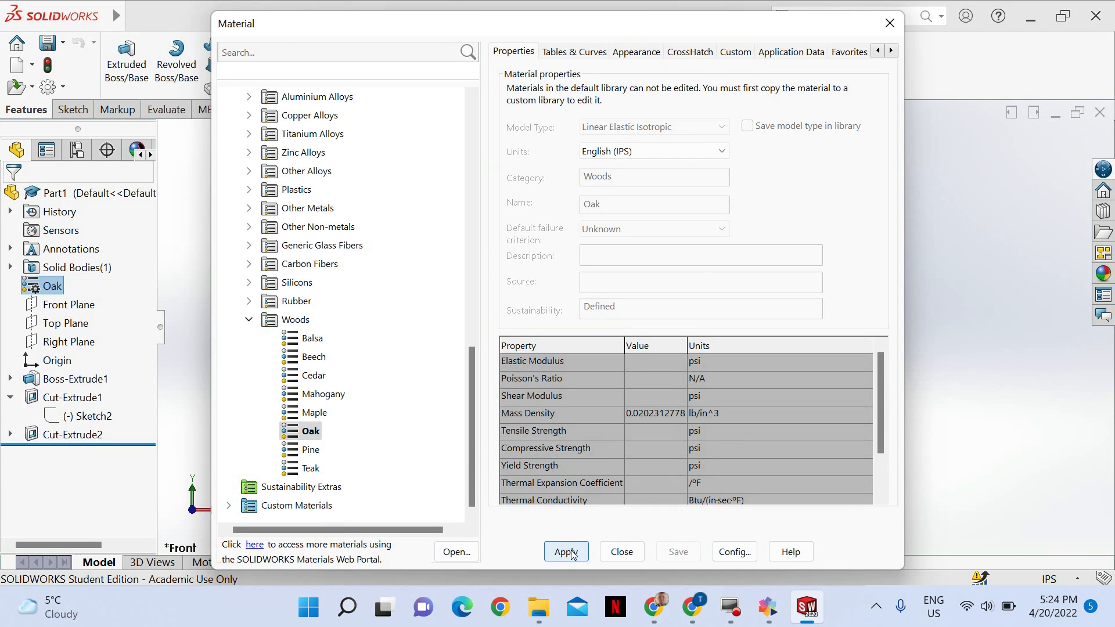
click(889, 26)
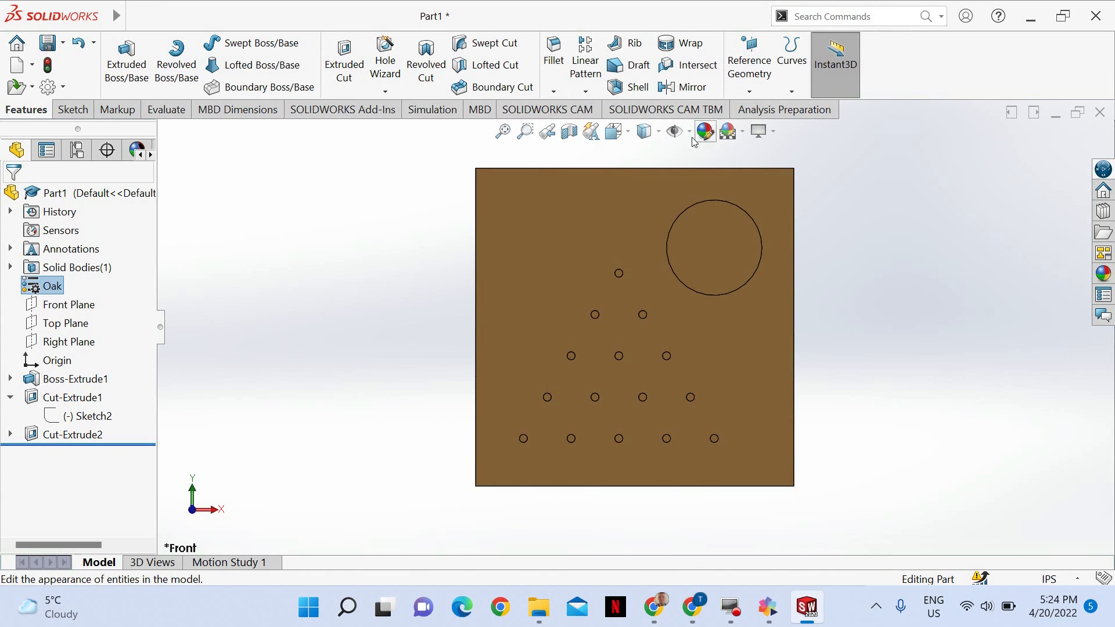
click(612, 131)
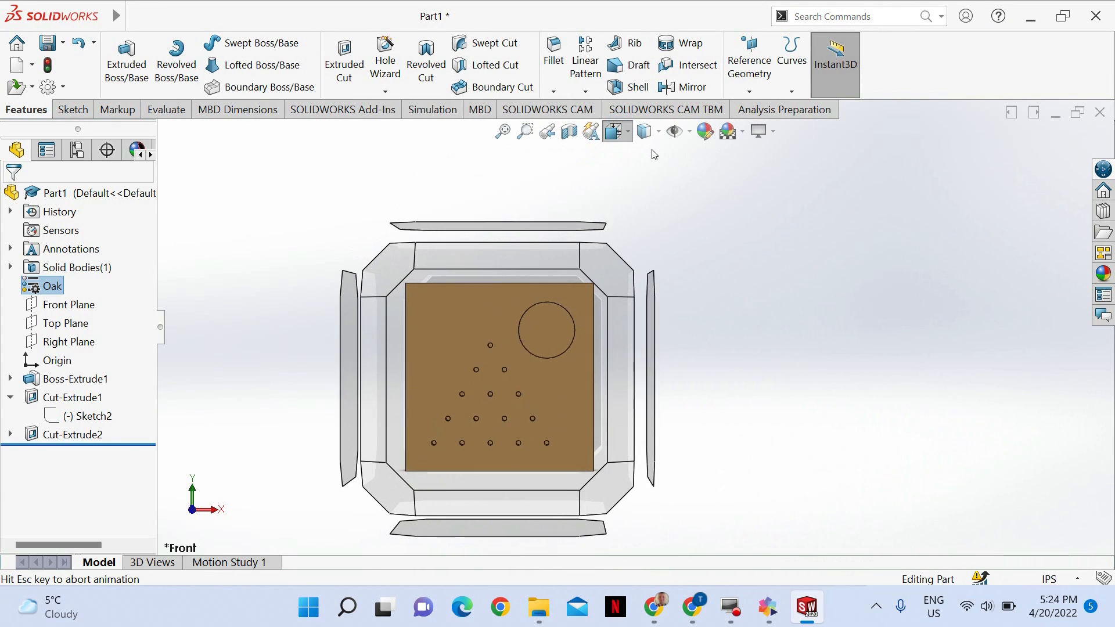
click(706, 177)
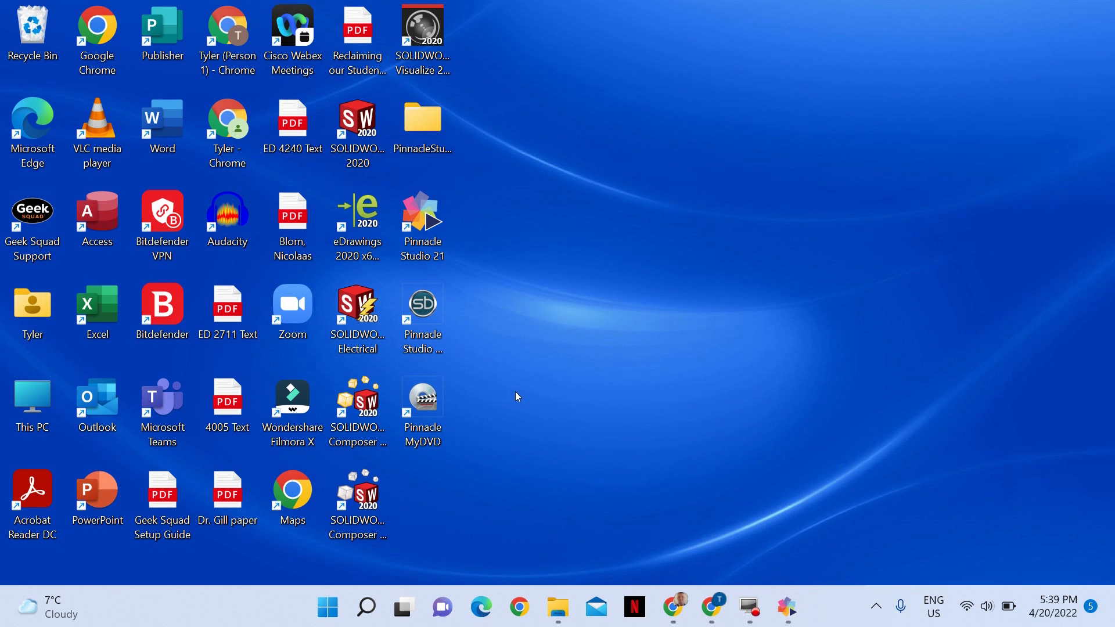
double_click(357, 122)
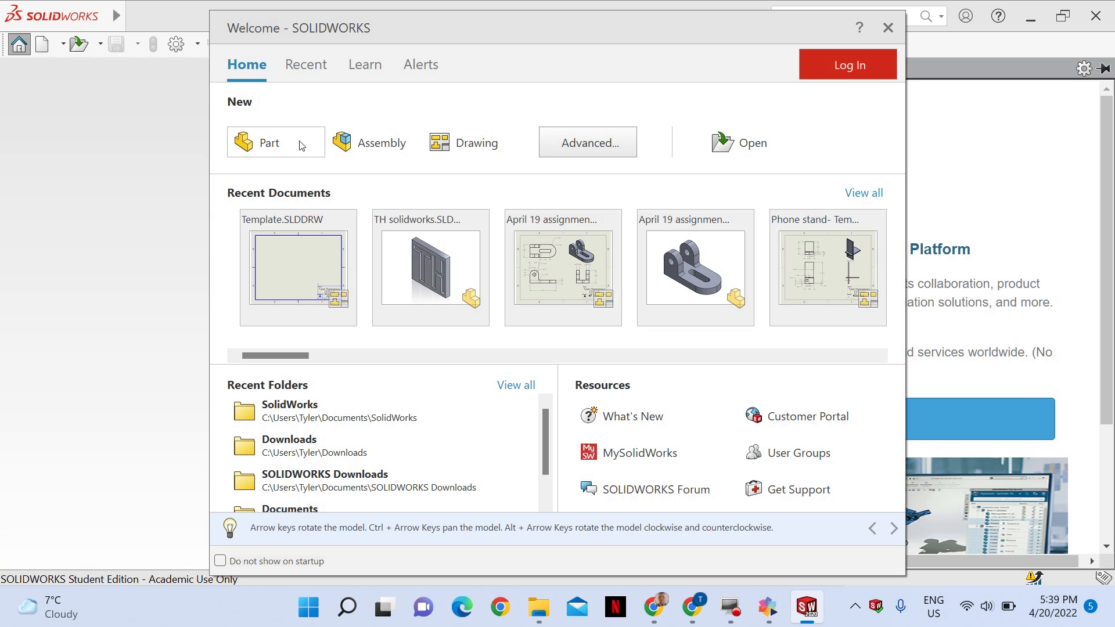
click(467, 152)
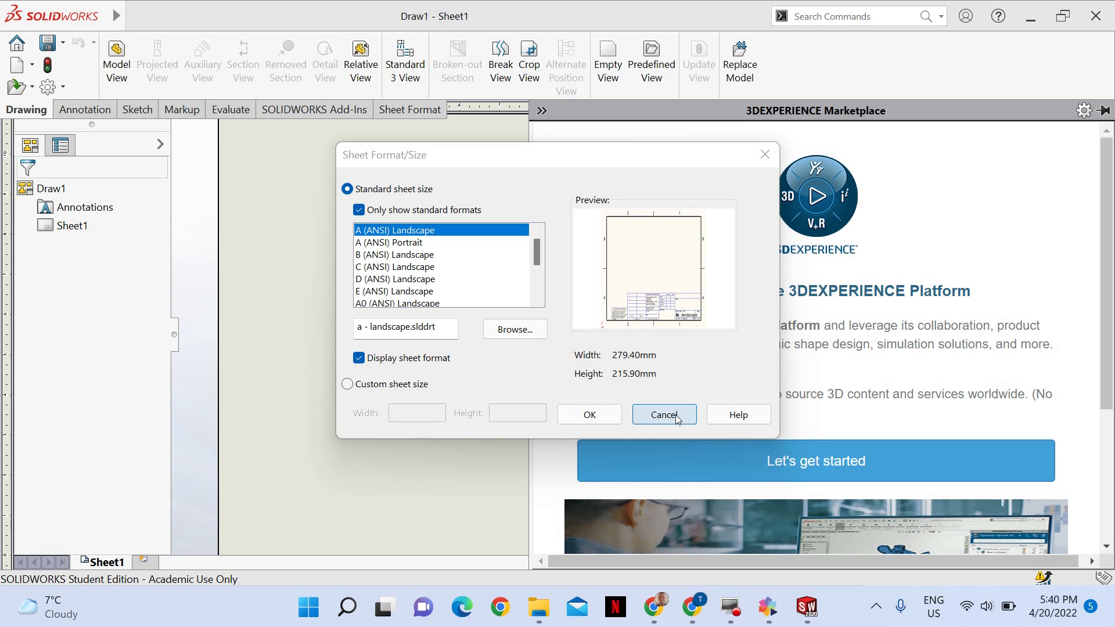
click(664, 414)
click(1100, 15)
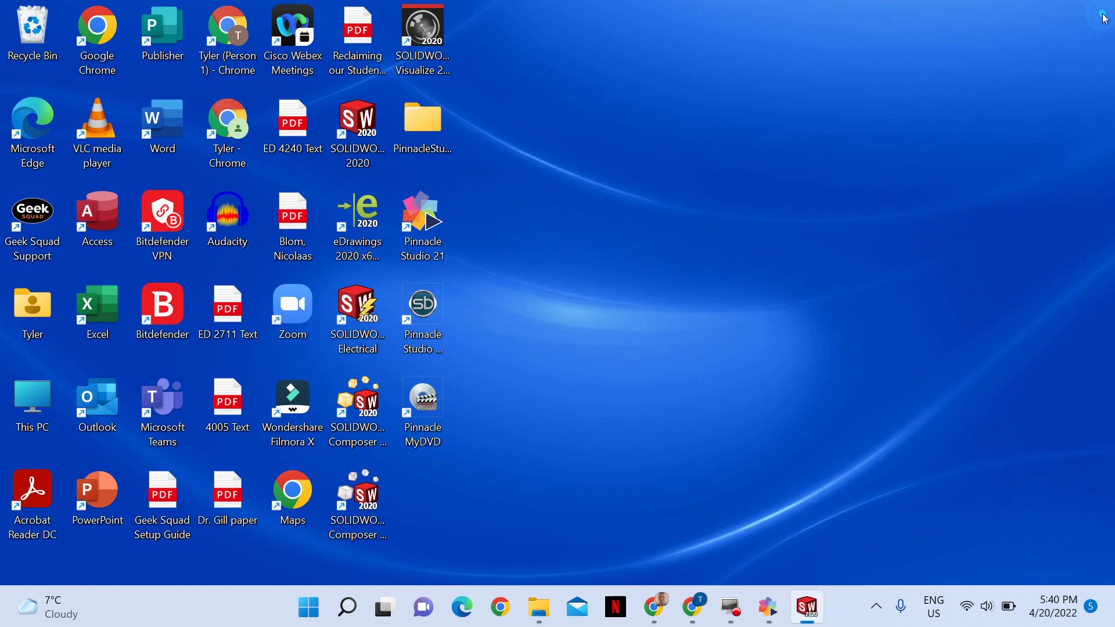
Step: Launch SOLIDWORKS 2020 and open the existing drawing file Template from the SolidWorks folder in Resolved mode
double_click(357, 146)
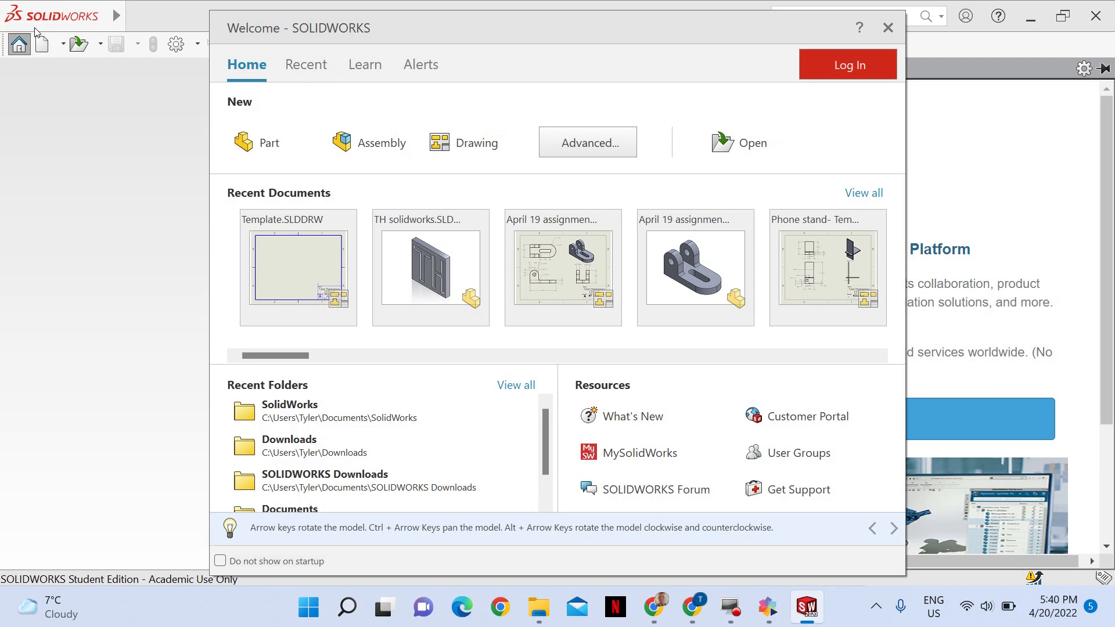
click(45, 47)
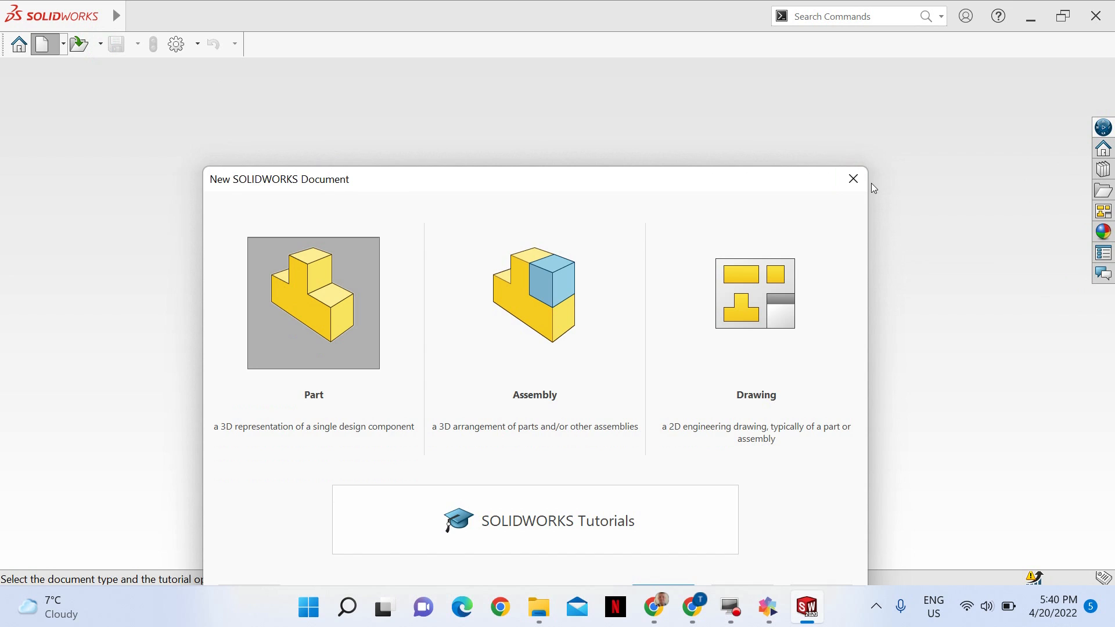
click(853, 178)
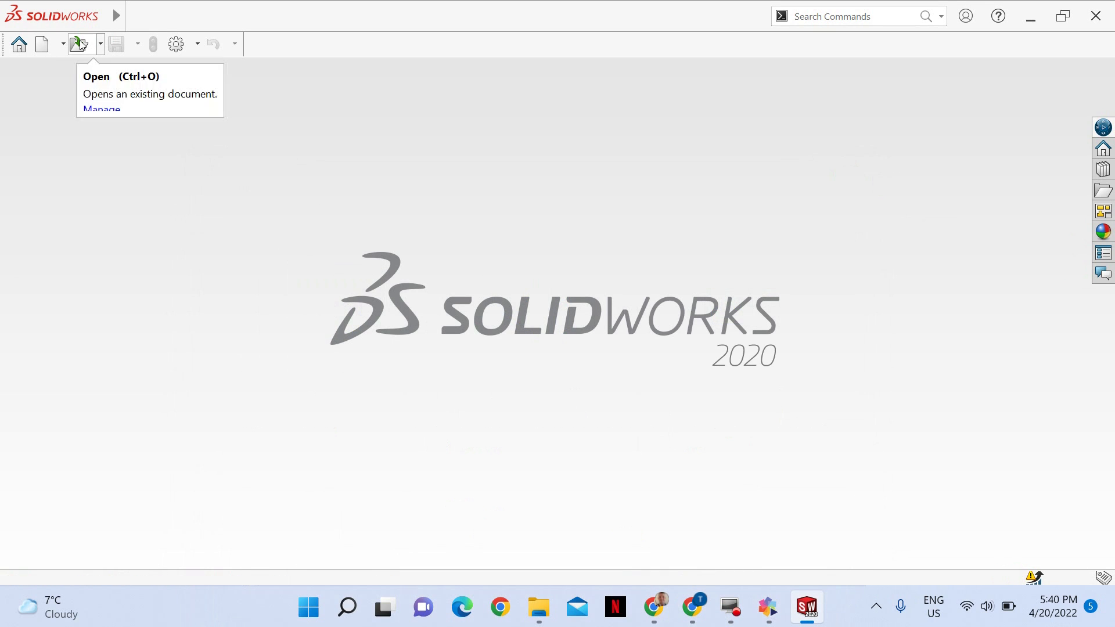
click(102, 46)
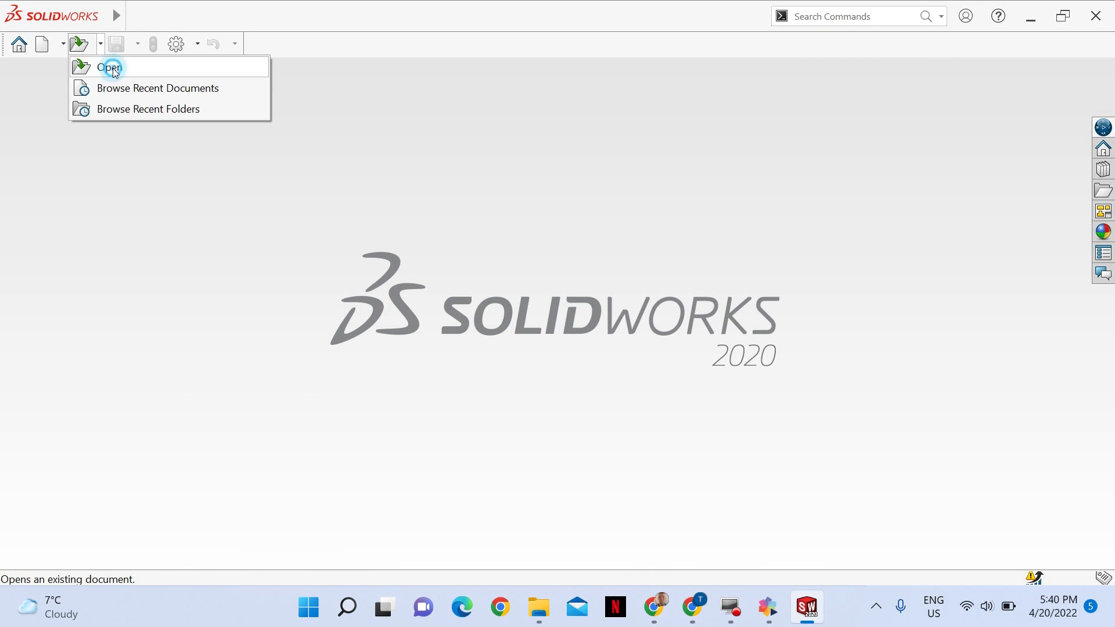
click(109, 66)
scroll(511, 279, down, 8)
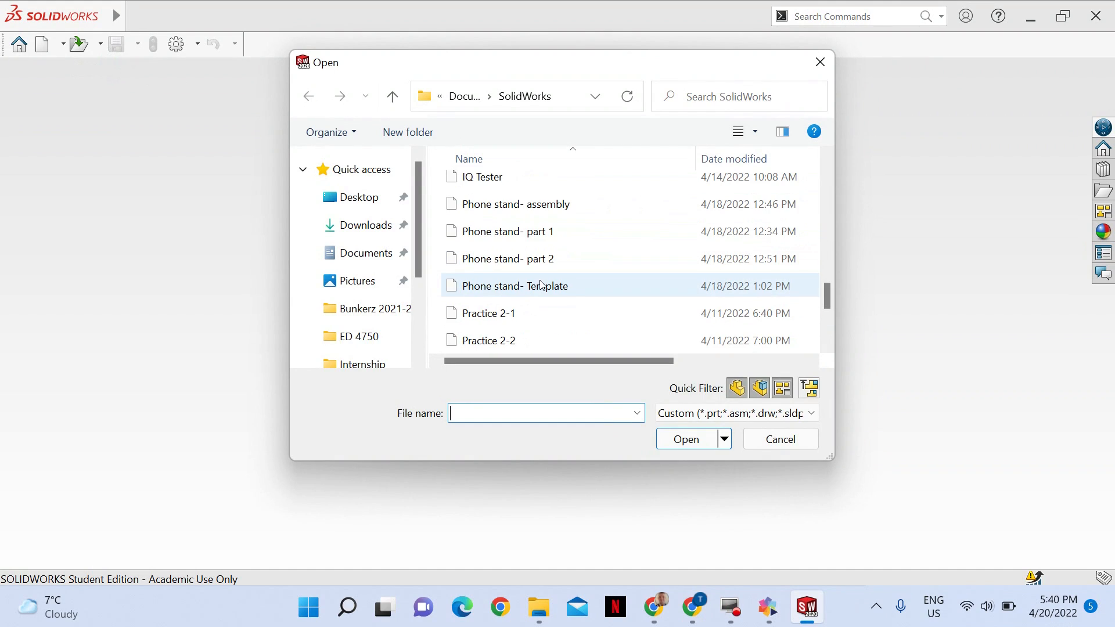
scroll(525, 343, down, 2)
click(518, 346)
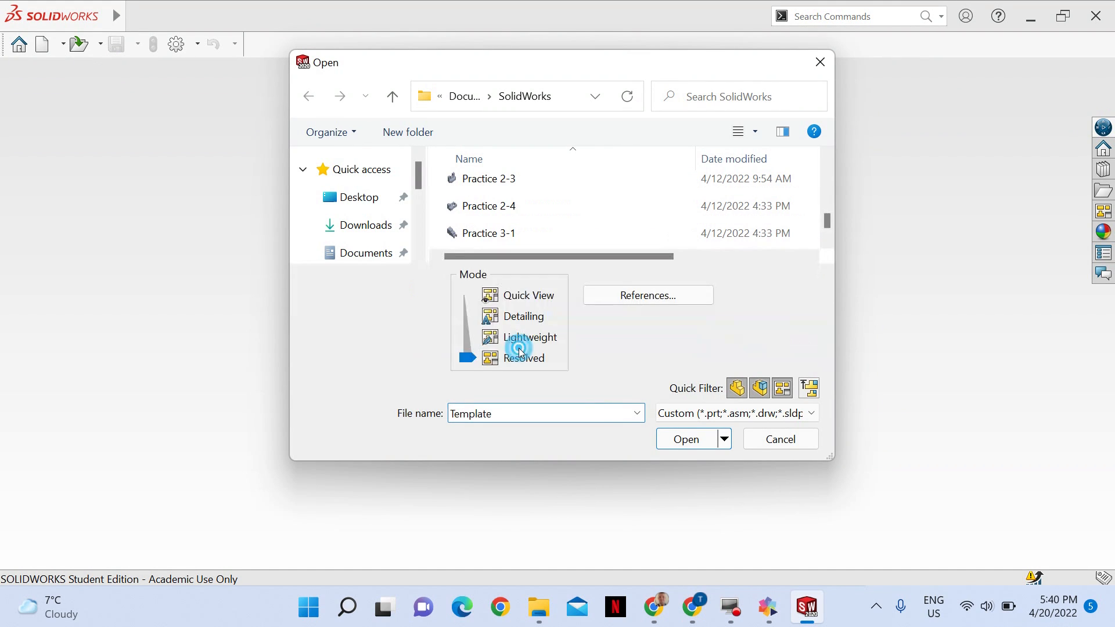
click(685, 439)
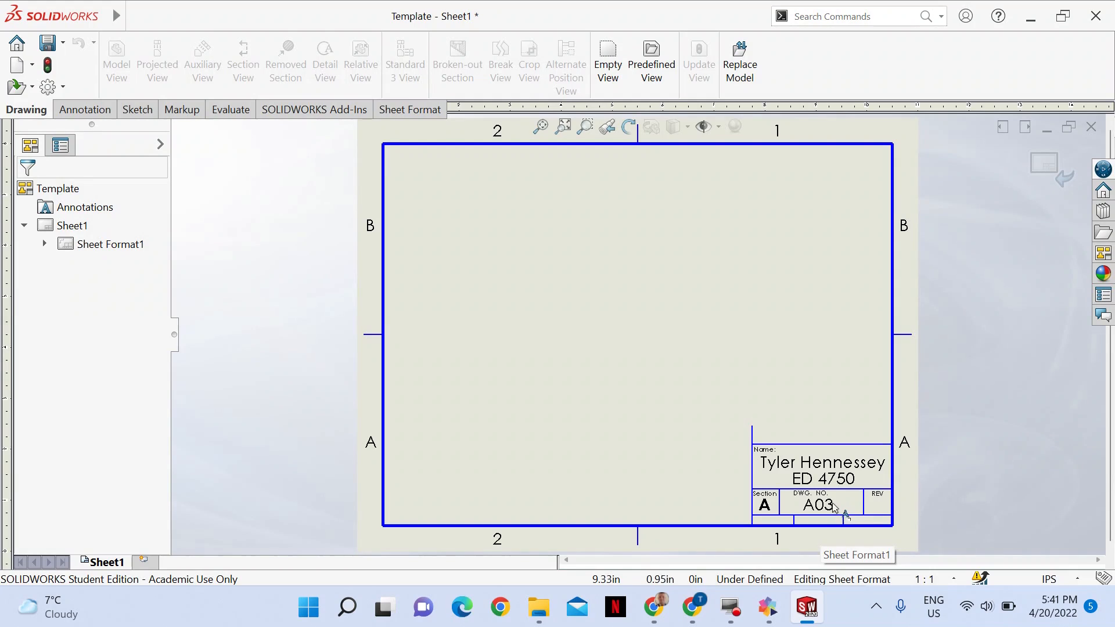
Step: Replace the title block's drawing number with IQ Tester in bold 16-point text and return to editing the sheet
double_click(830, 507)
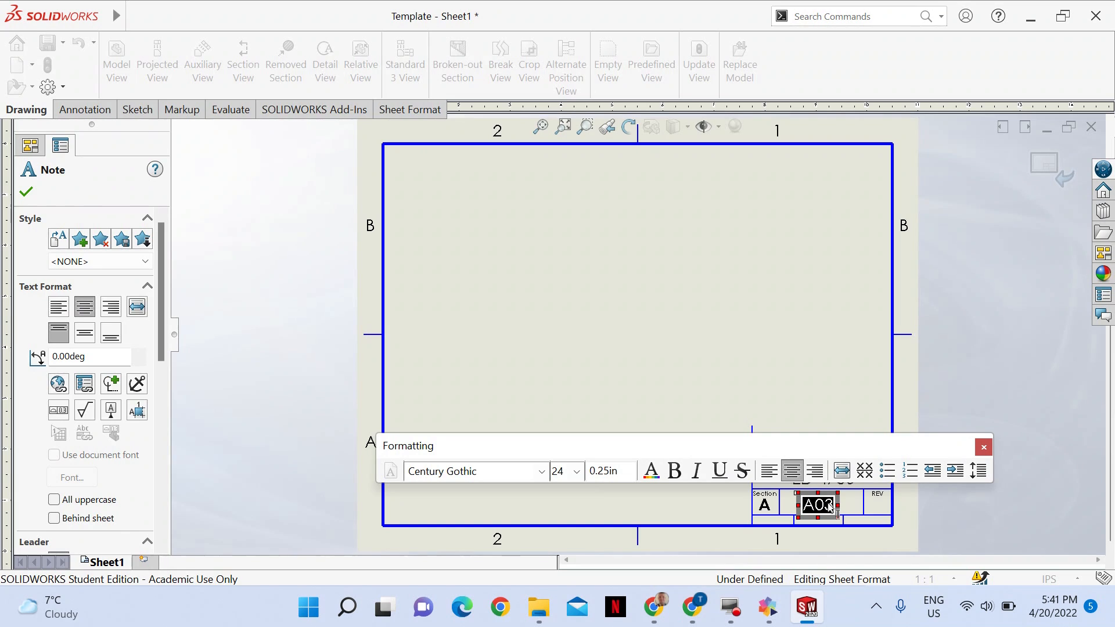
text(IQ Tester)
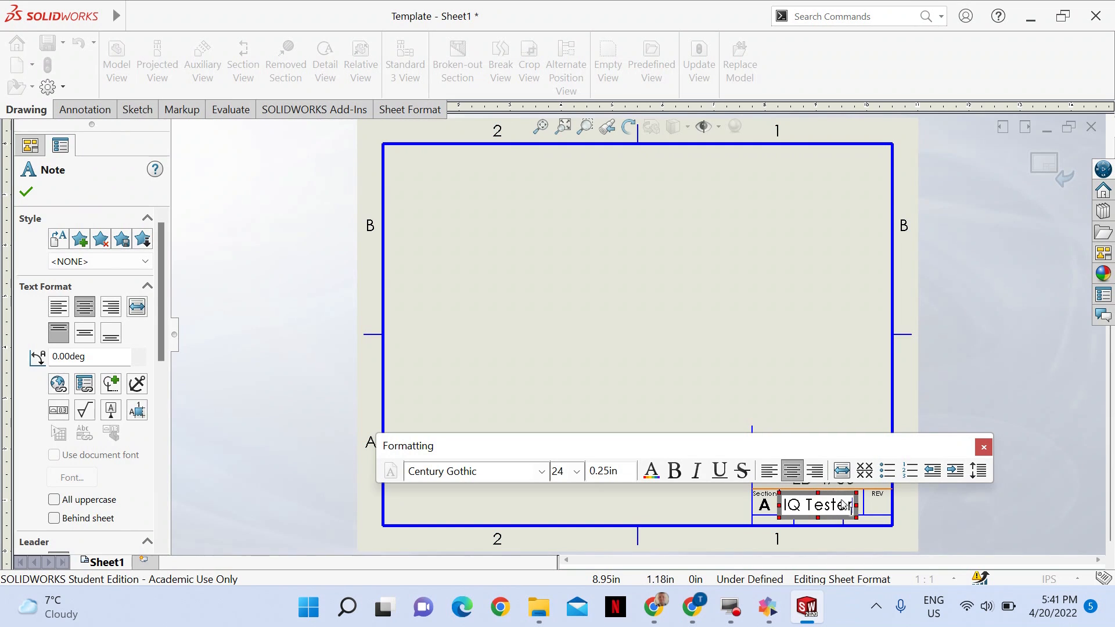
drag(857, 507, 783, 511)
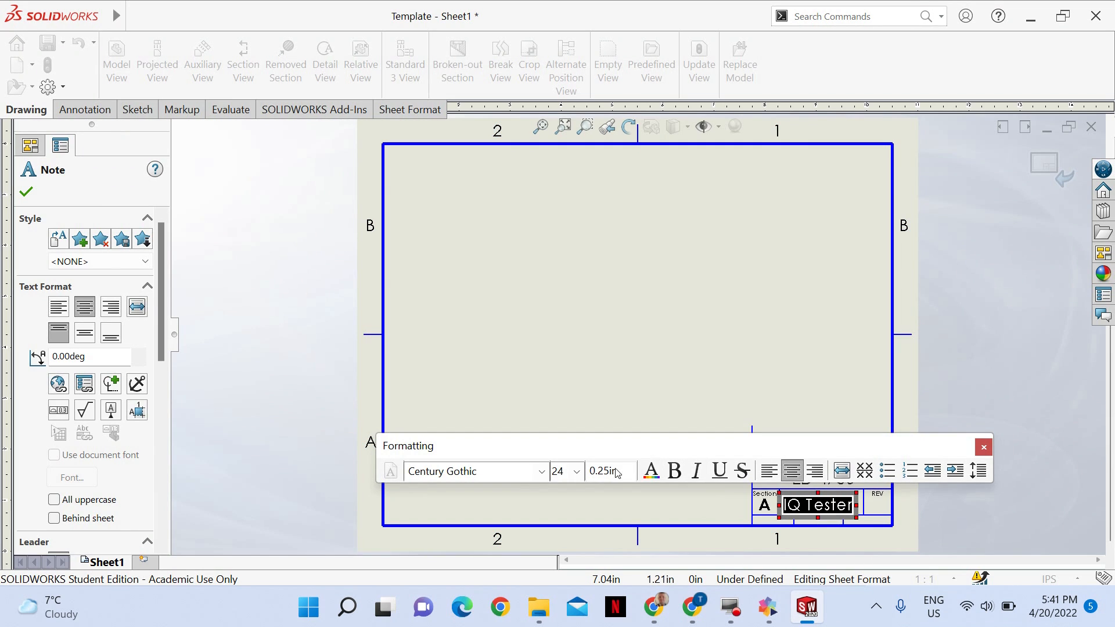
click(577, 472)
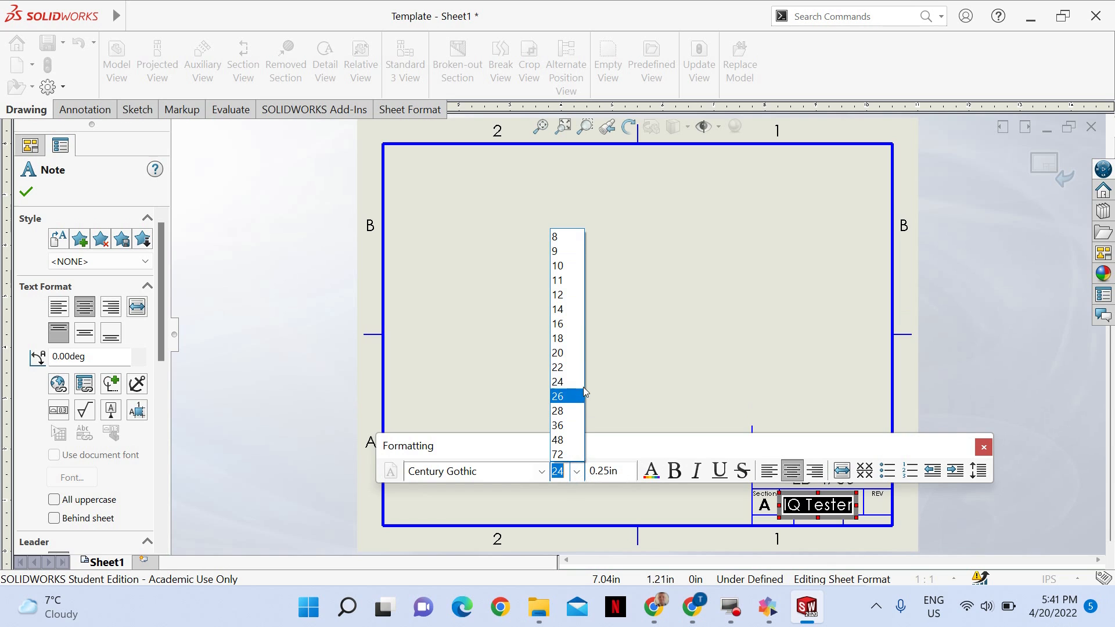
click(568, 324)
click(674, 470)
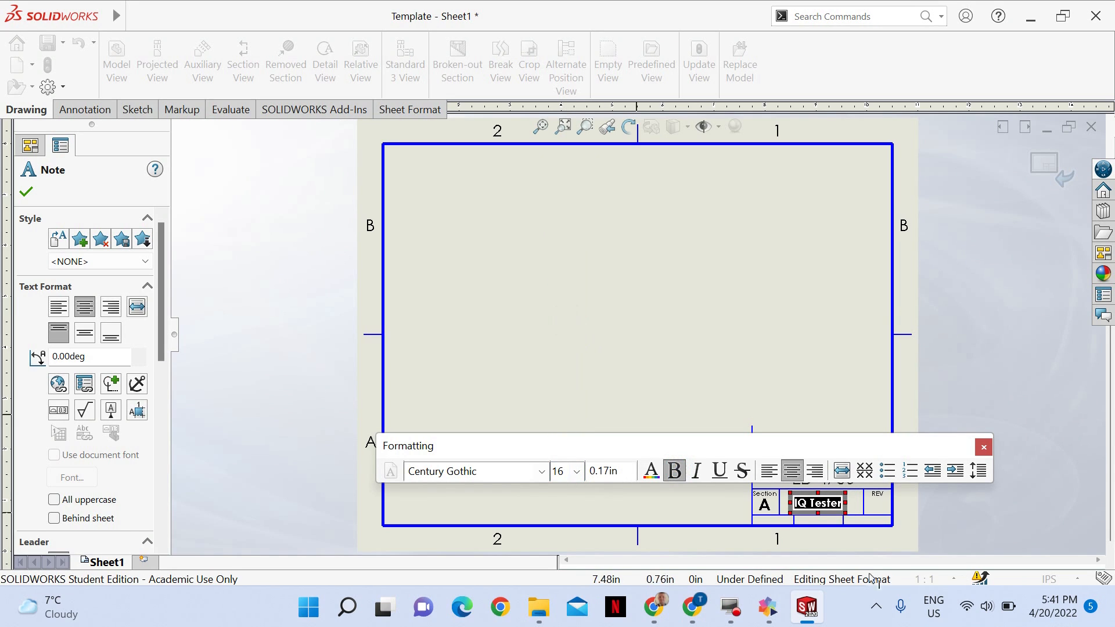
click(789, 375)
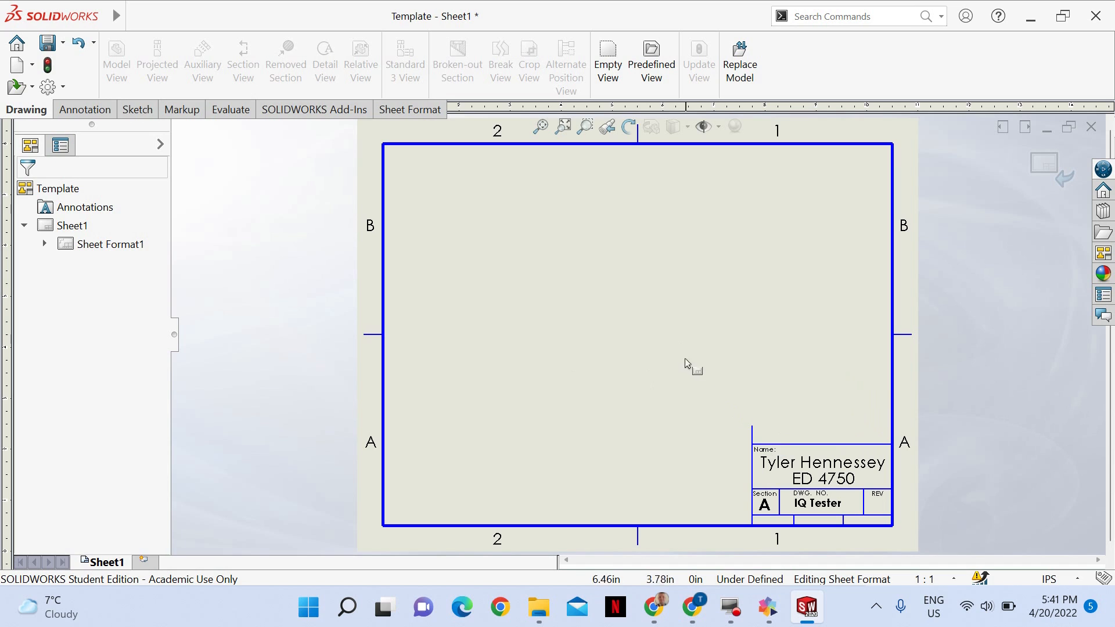
right_click(604, 319)
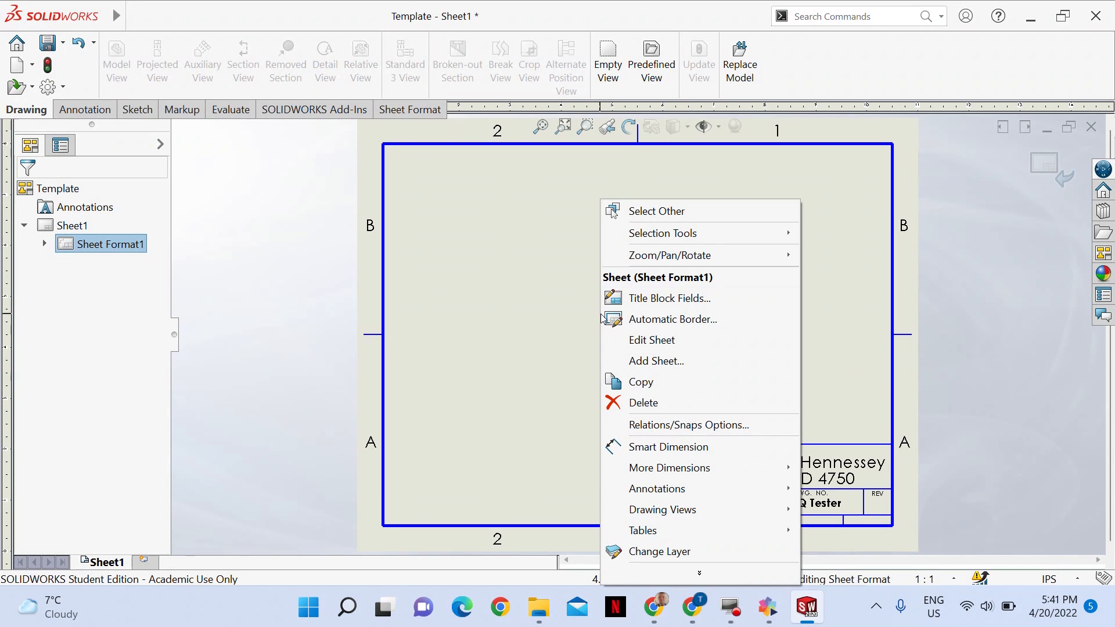
click(652, 341)
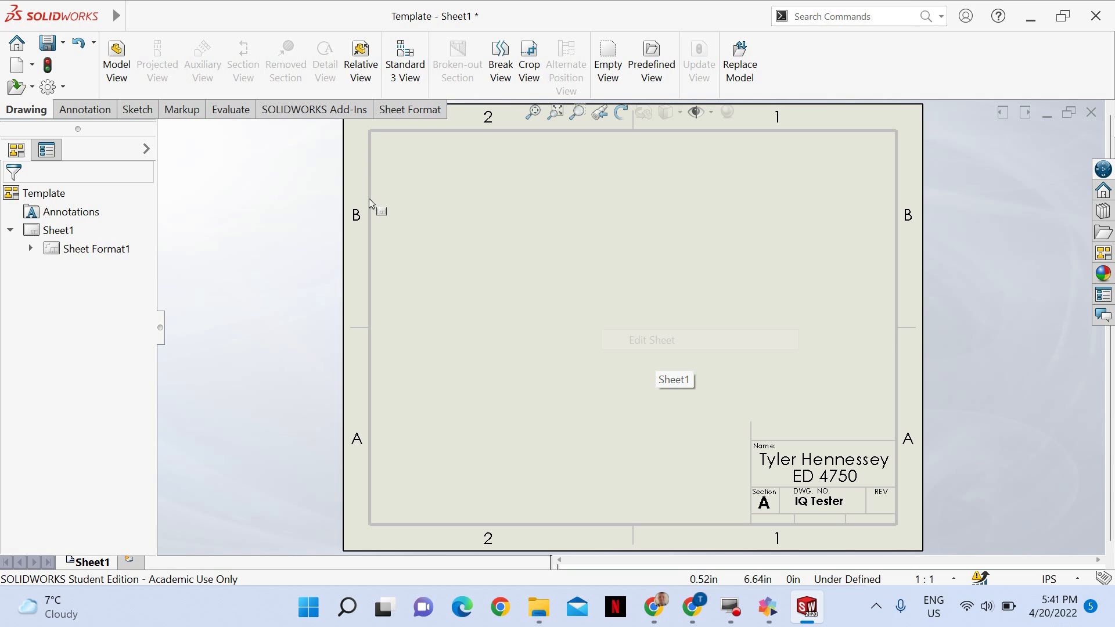
Step: Start a Model View on the sheet and load the IQ Tester part from the SolidWorks folder as its source
click(115, 74)
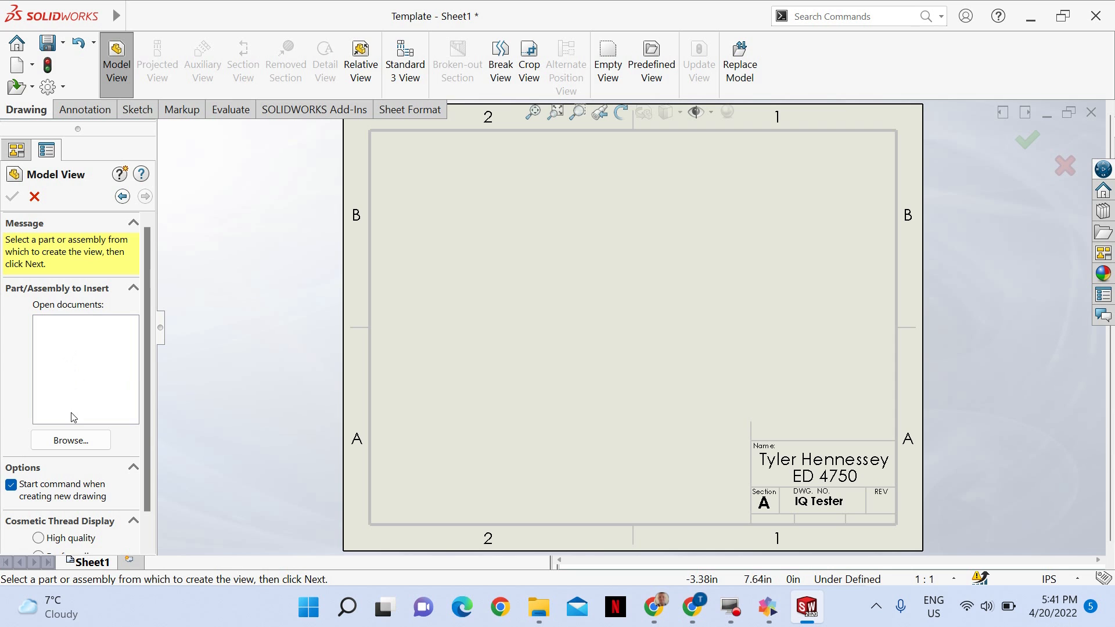
click(70, 440)
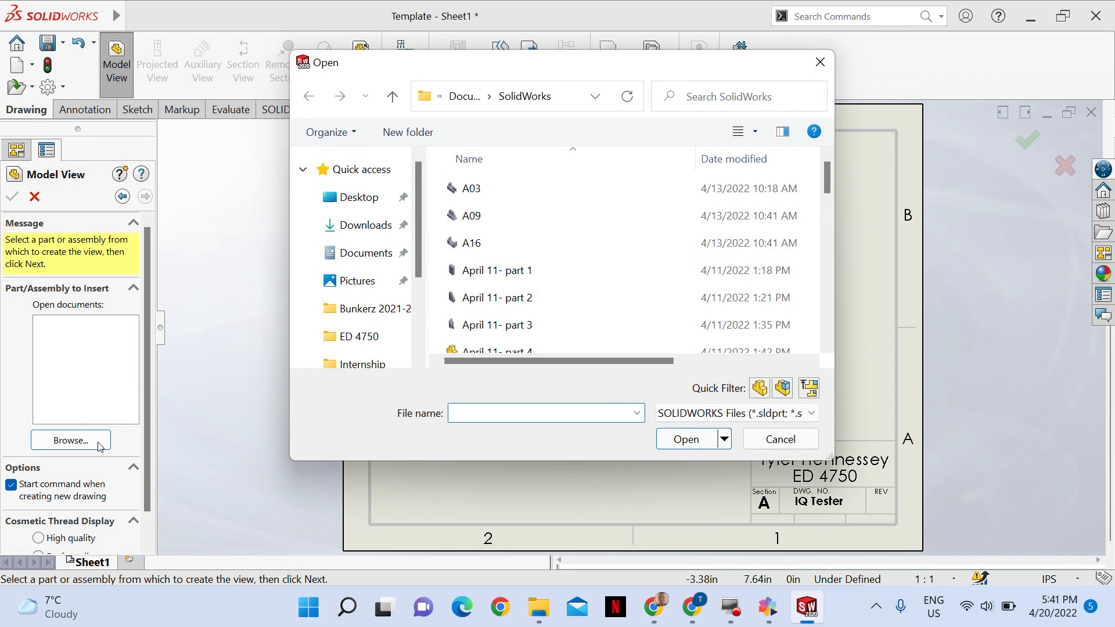
scroll(532, 239, down, 10)
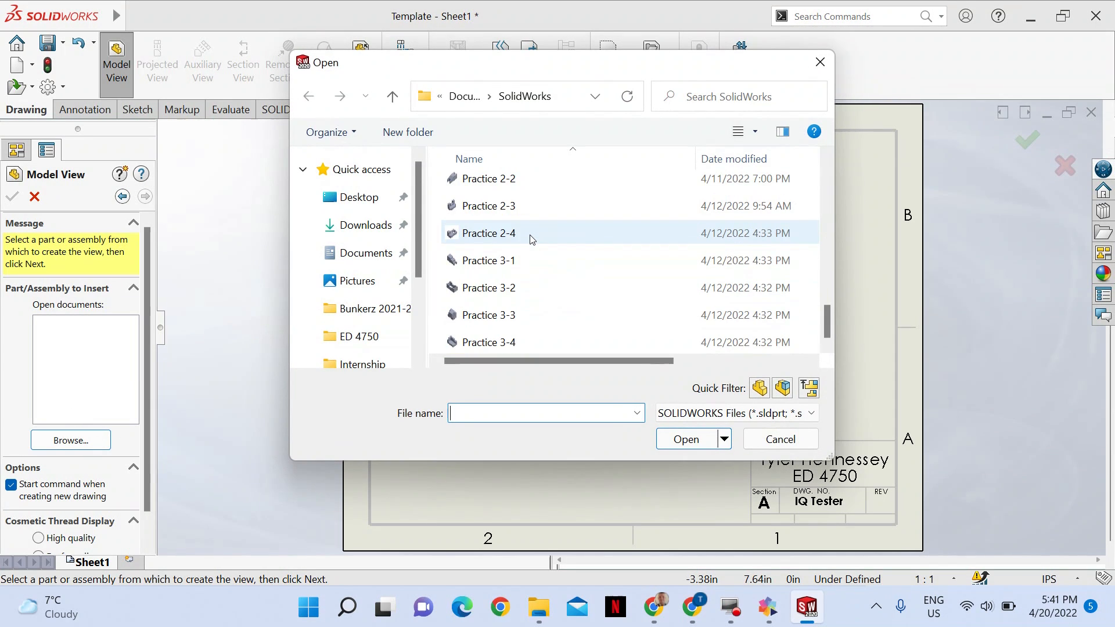
scroll(529, 235, up, 3)
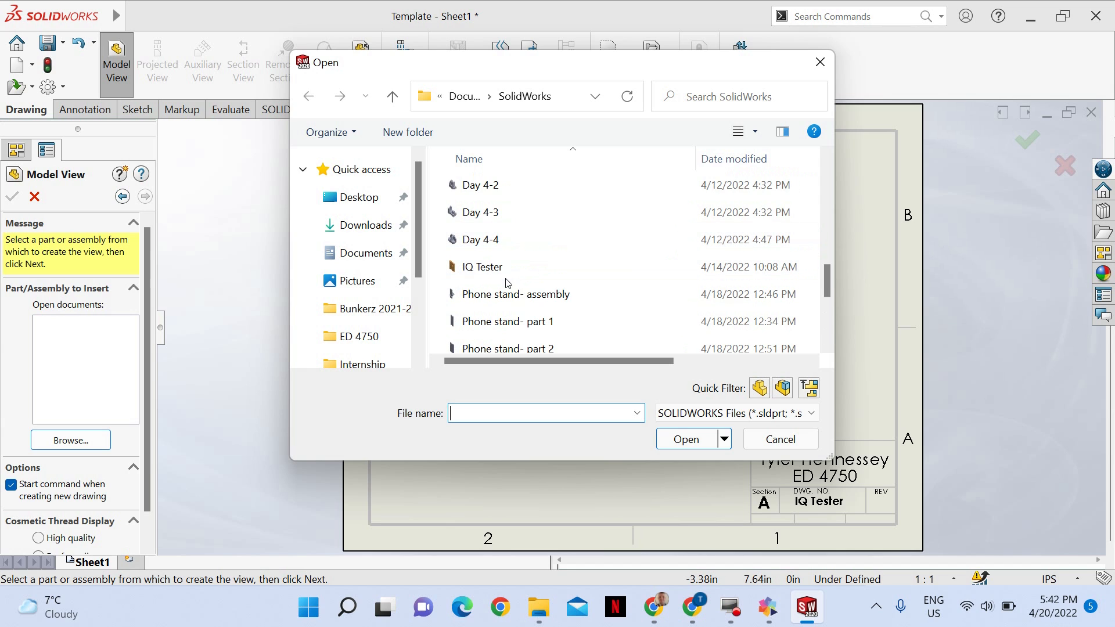
scroll(506, 267, down, 1)
scroll(507, 267, up, 5)
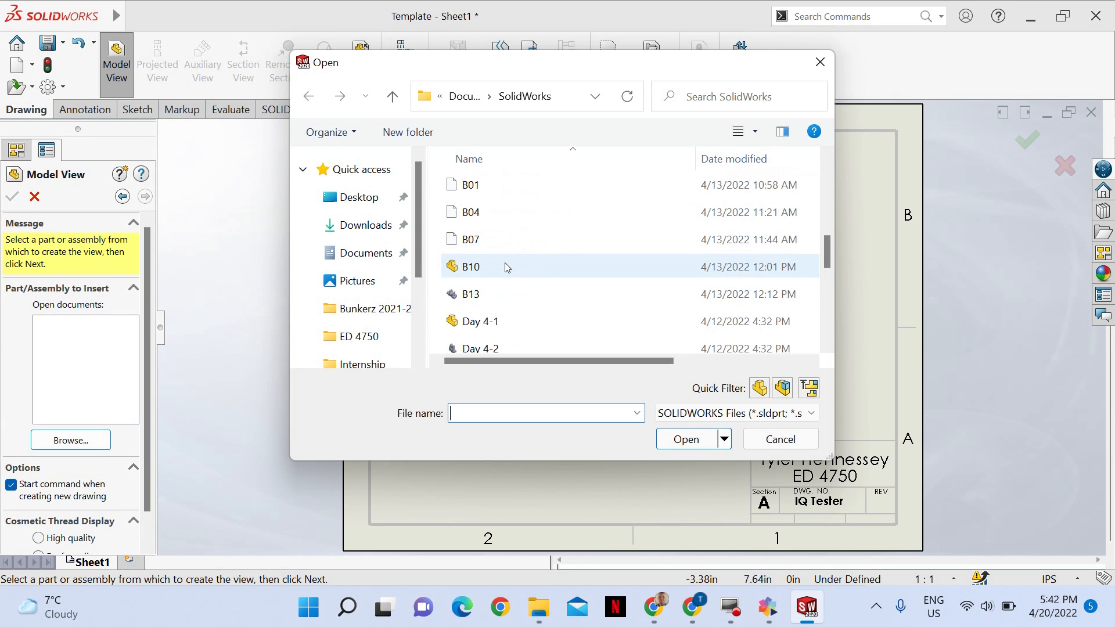
scroll(506, 267, up, 3)
scroll(508, 268, down, 5)
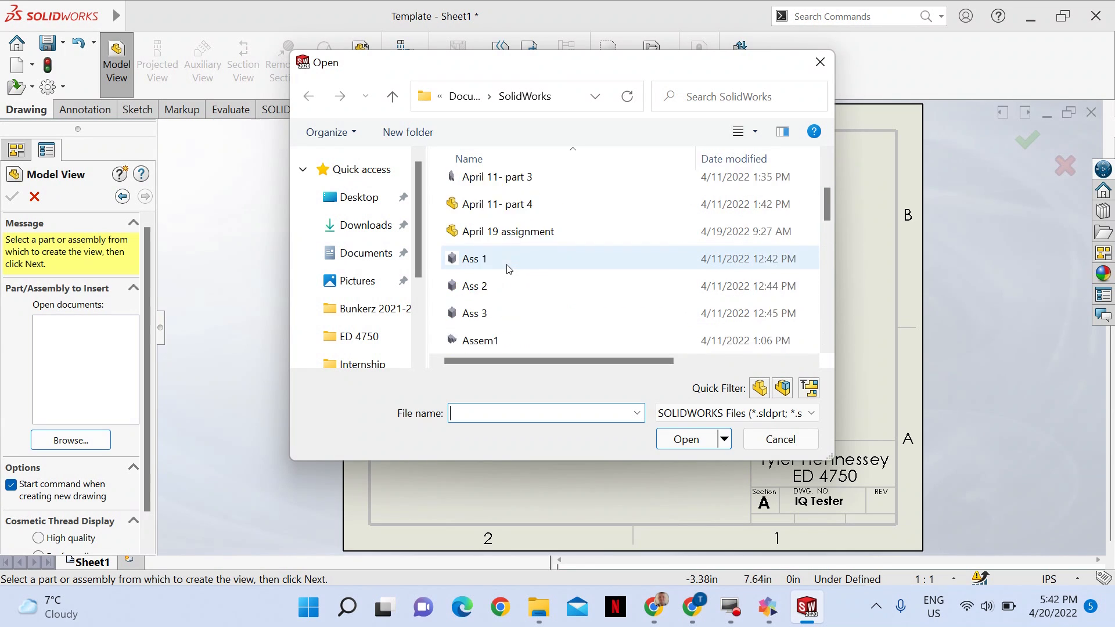
scroll(509, 268, down, 3)
scroll(513, 266, down, 2)
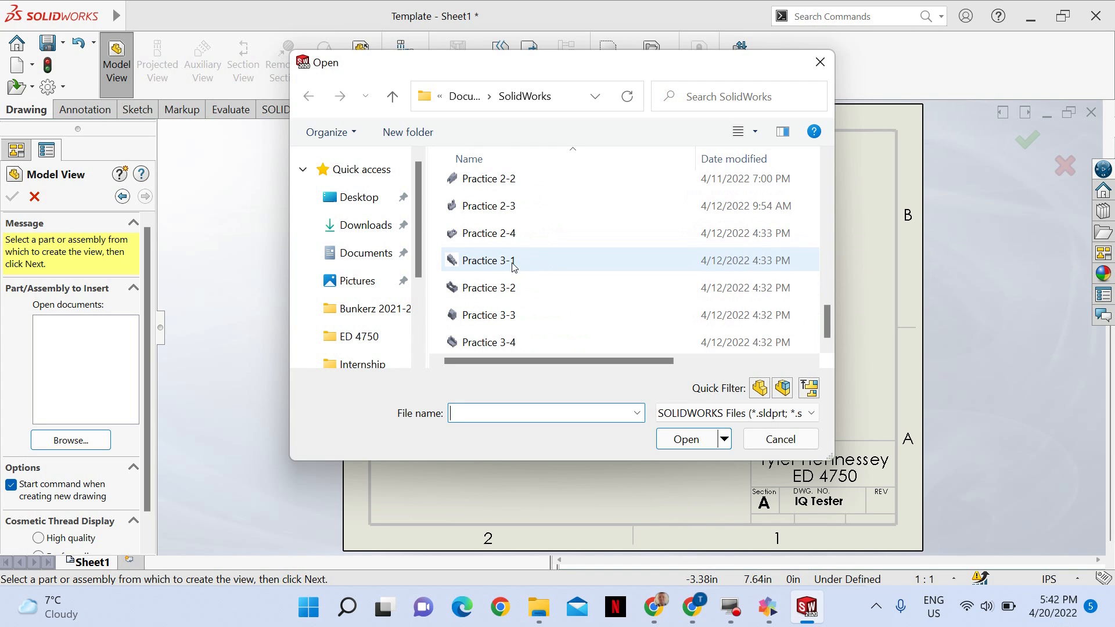
scroll(514, 266, up, 2)
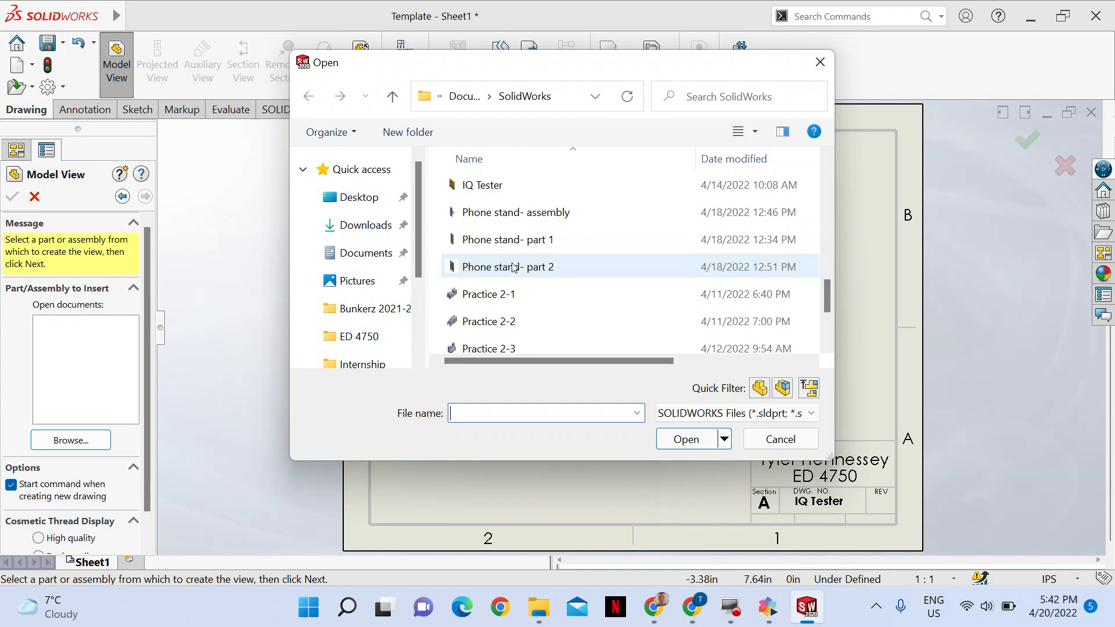
click(530, 185)
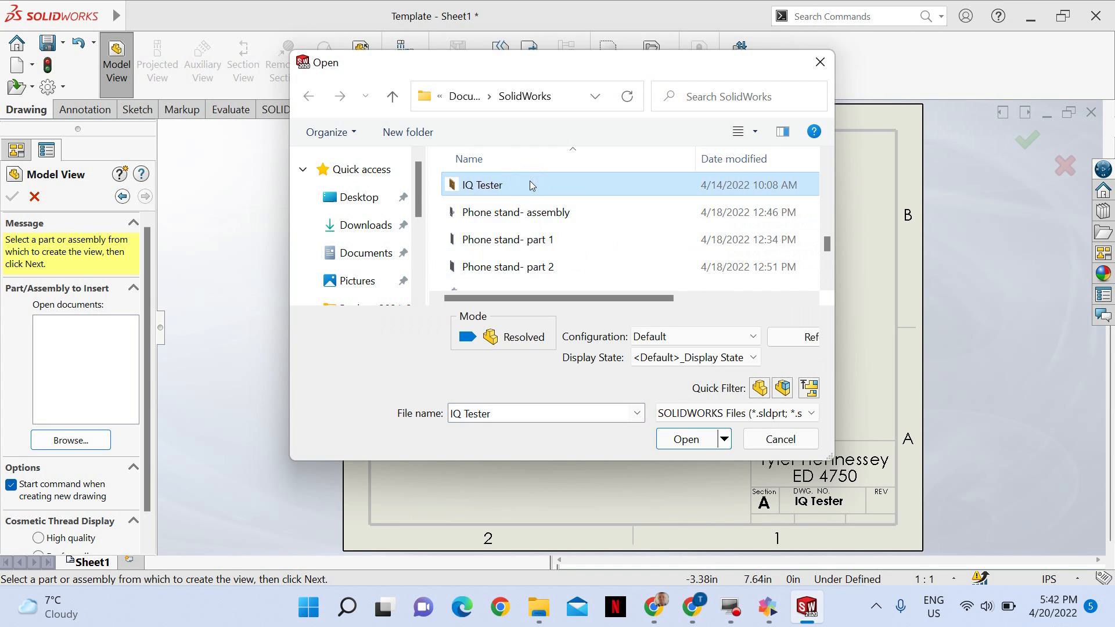
click(686, 441)
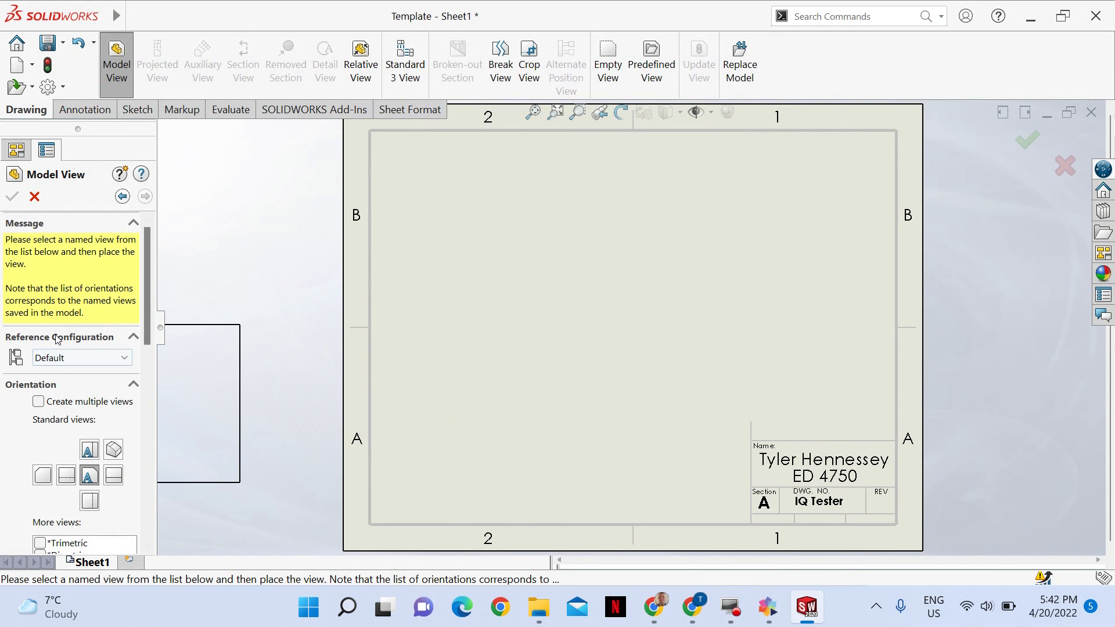
Step: Create front, top, right and isometric views of the part together and move the isometric view fully inside the sheet border
scroll(68, 301, down, 3)
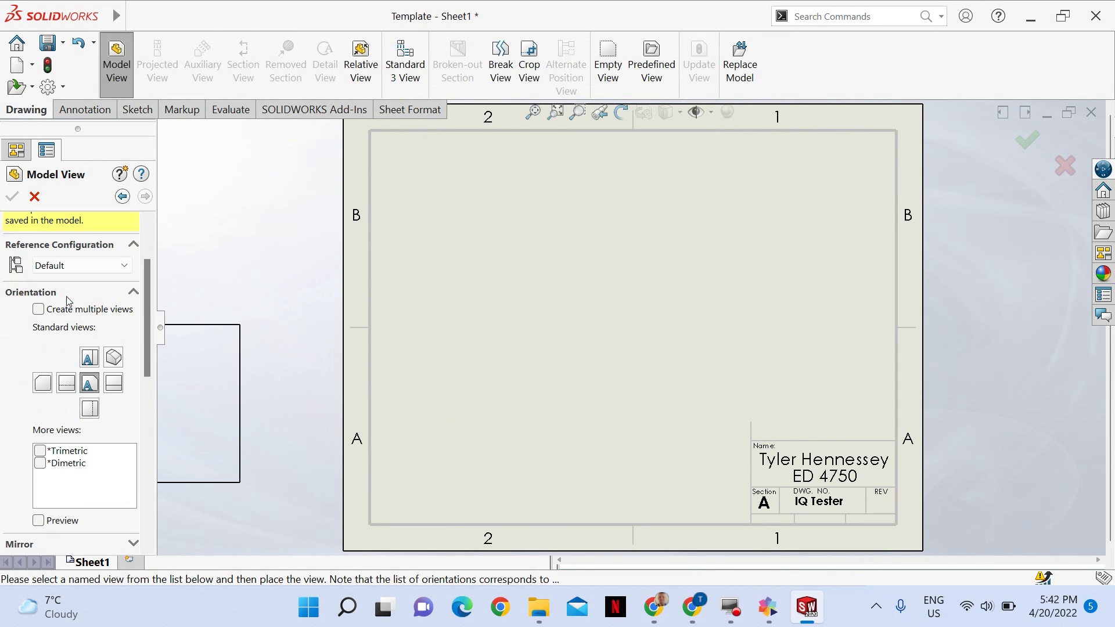
click(38, 310)
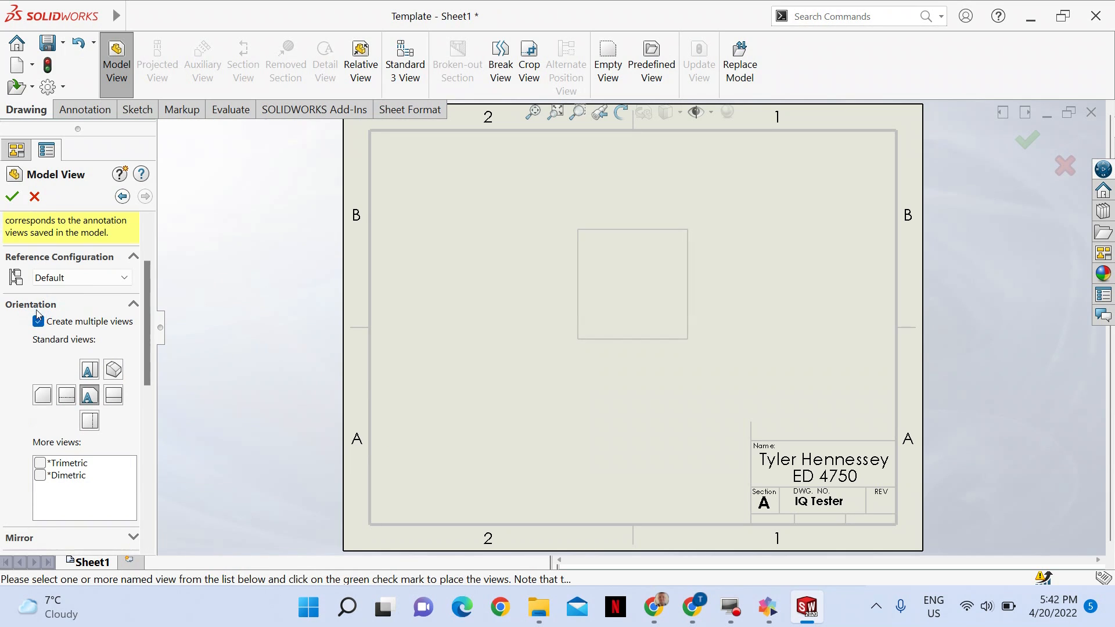
click(114, 370)
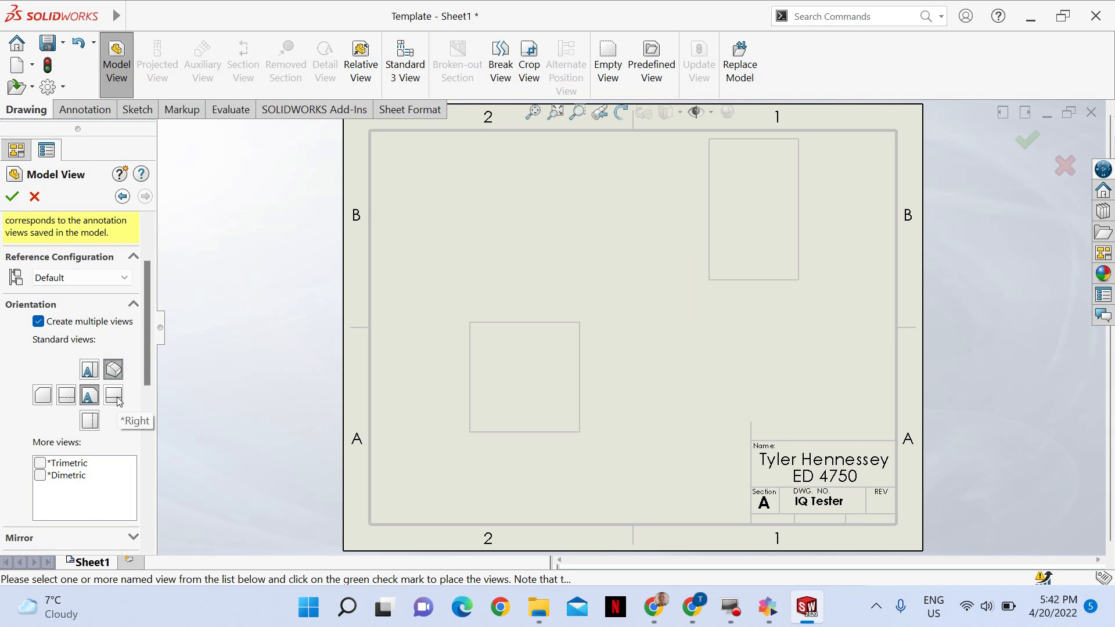
click(115, 397)
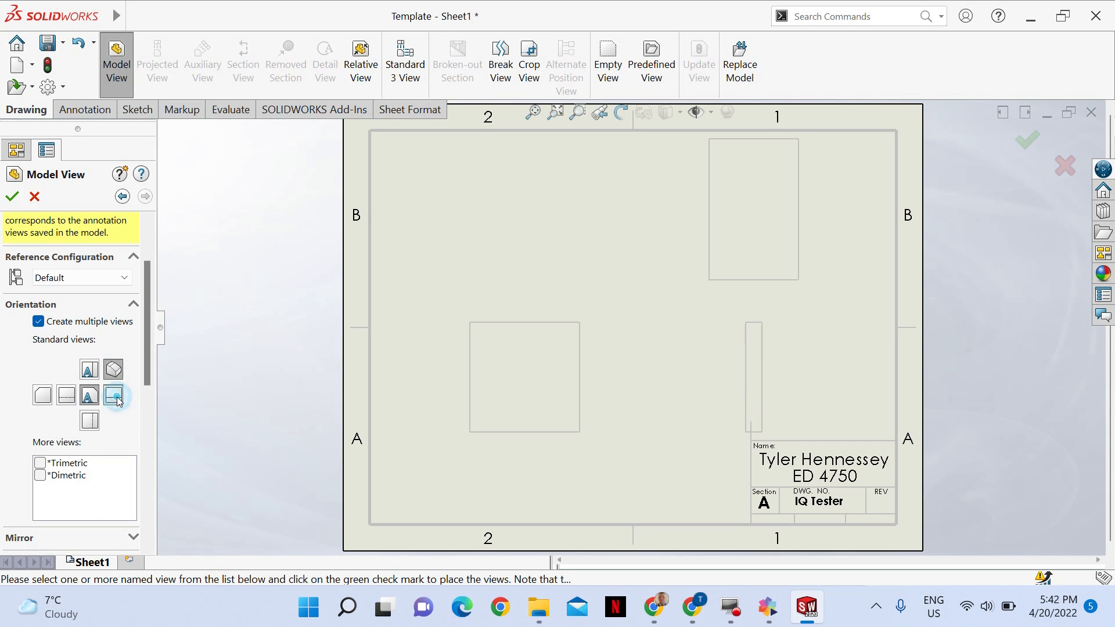
click(90, 376)
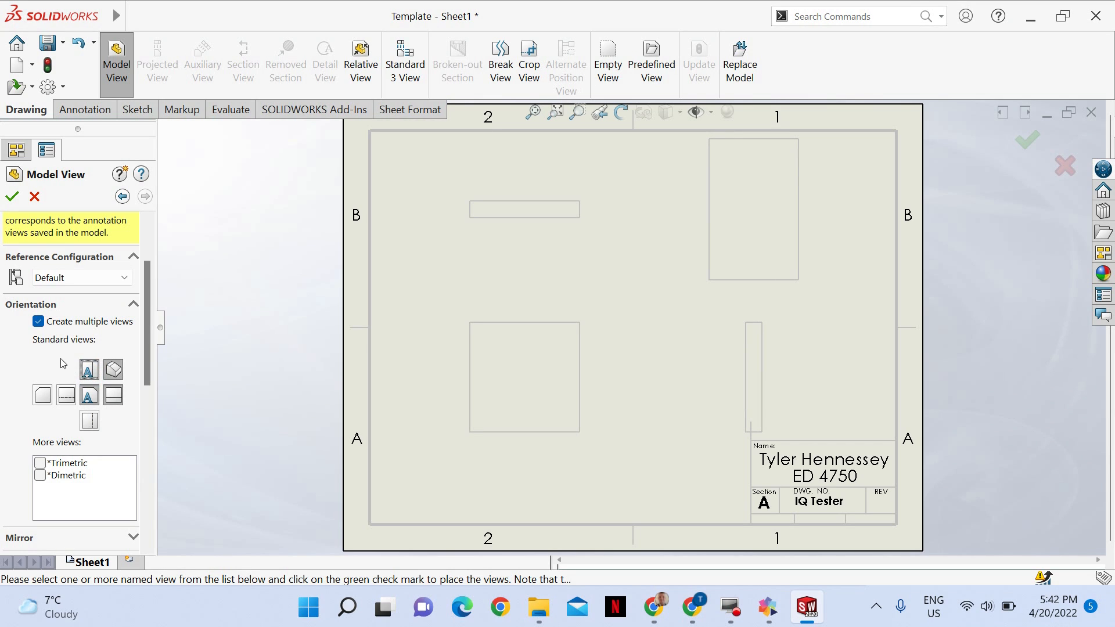
click(12, 197)
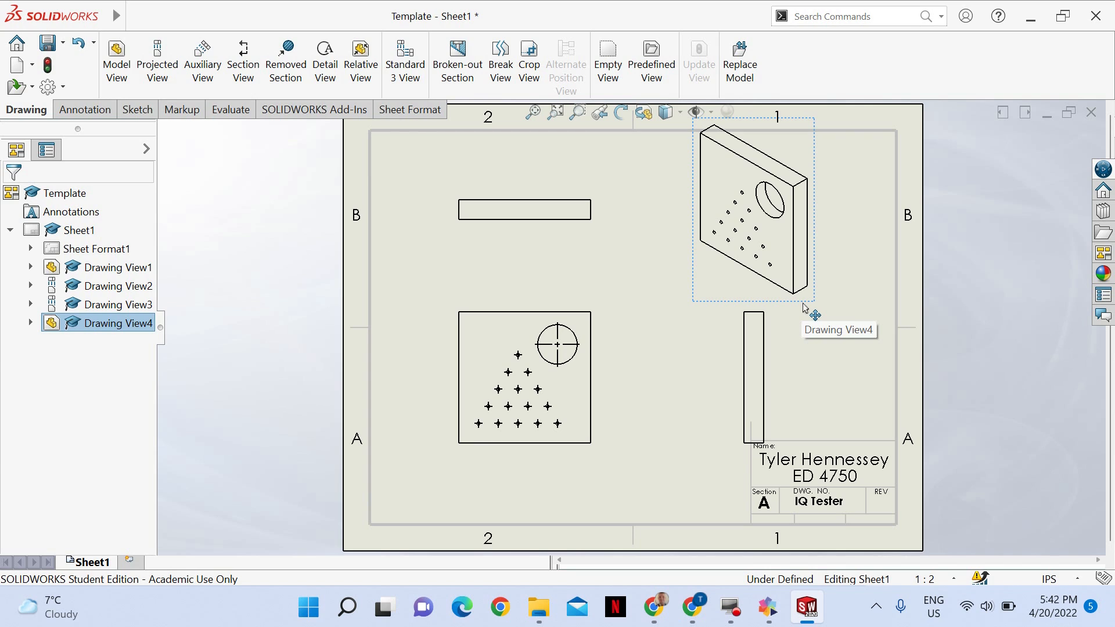
drag(803, 304, 818, 319)
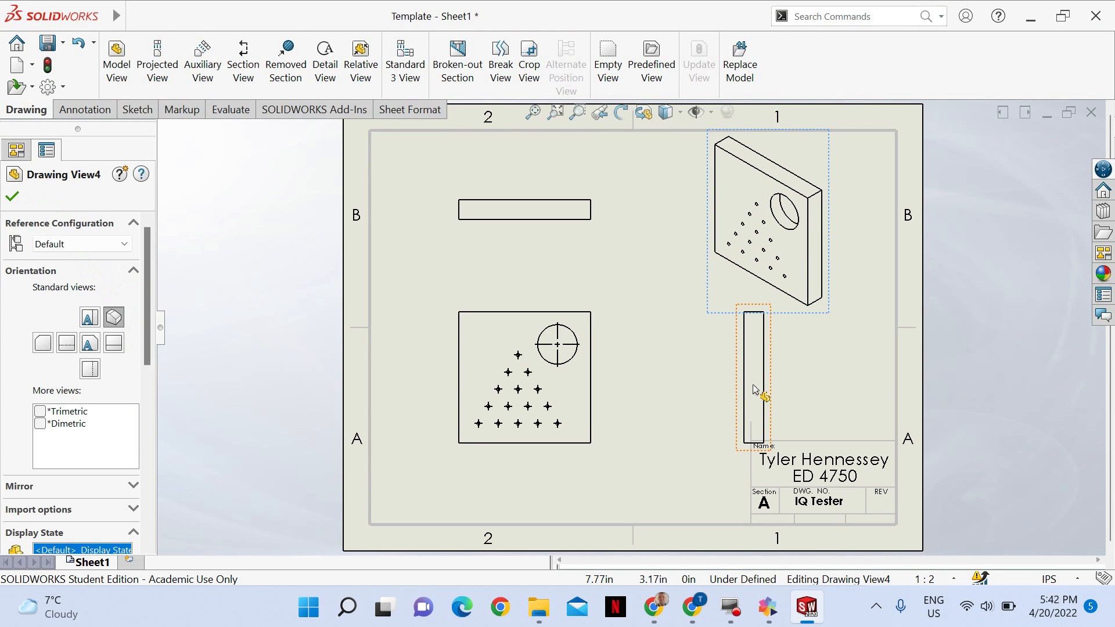
Step: Move the right view clear of the title block and set the isometric view's display style to Shaded With Edges
drag(740, 390, 704, 392)
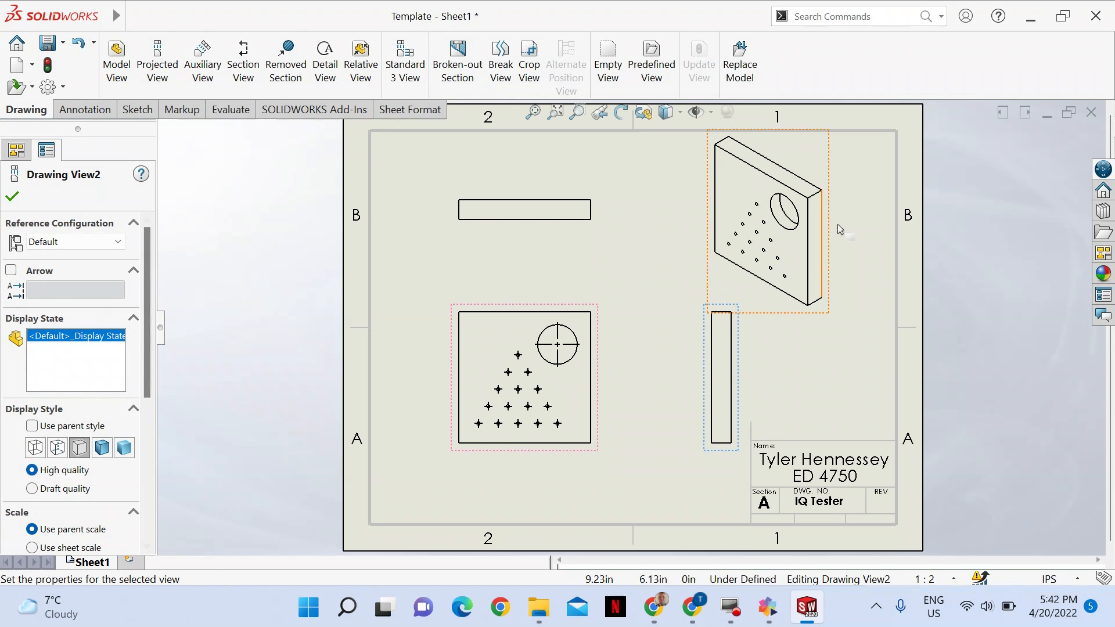
click(739, 293)
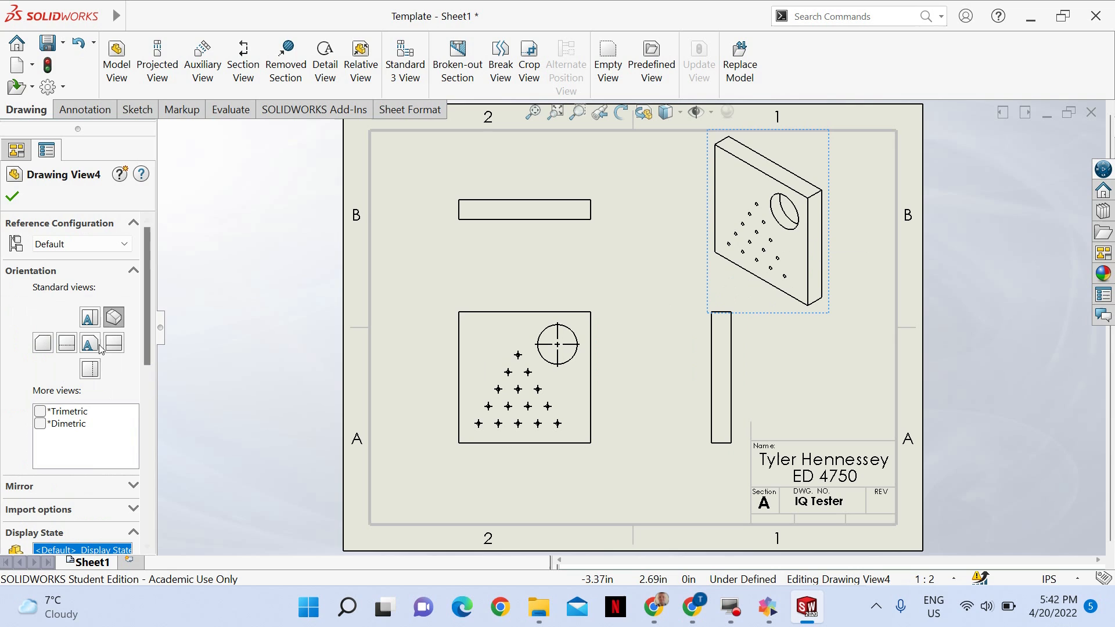
scroll(94, 372, down, 3)
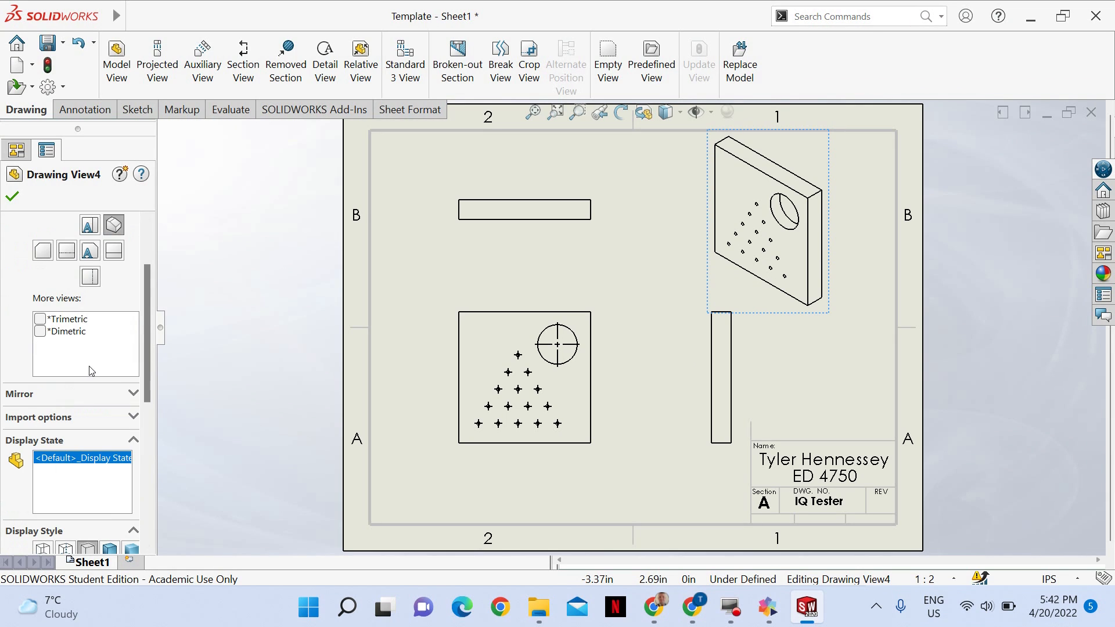
scroll(96, 435, down, 6)
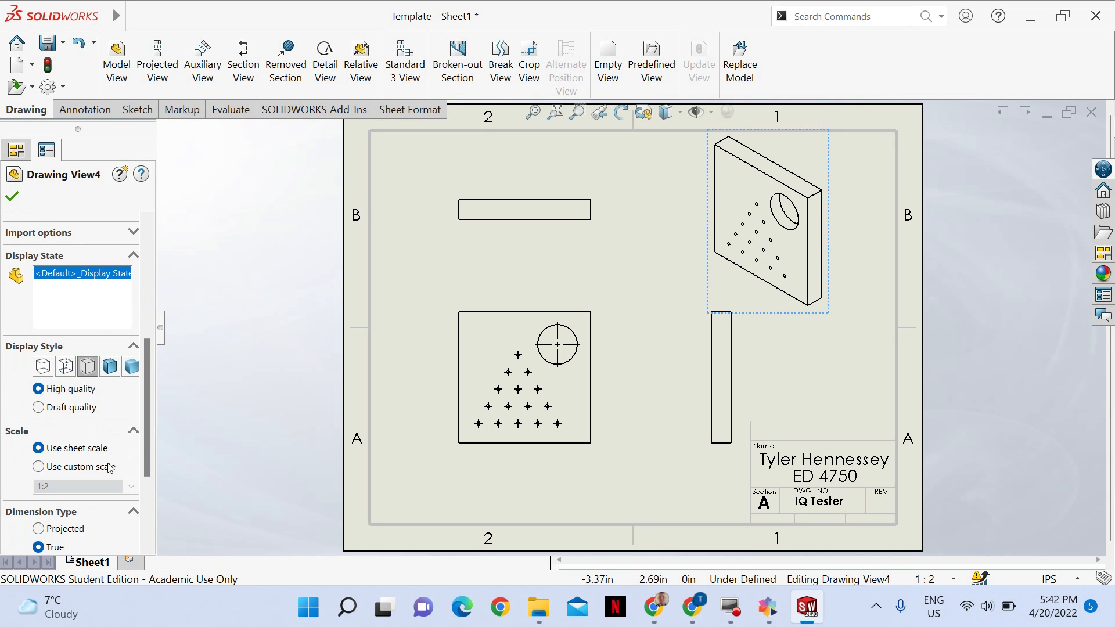
click(110, 366)
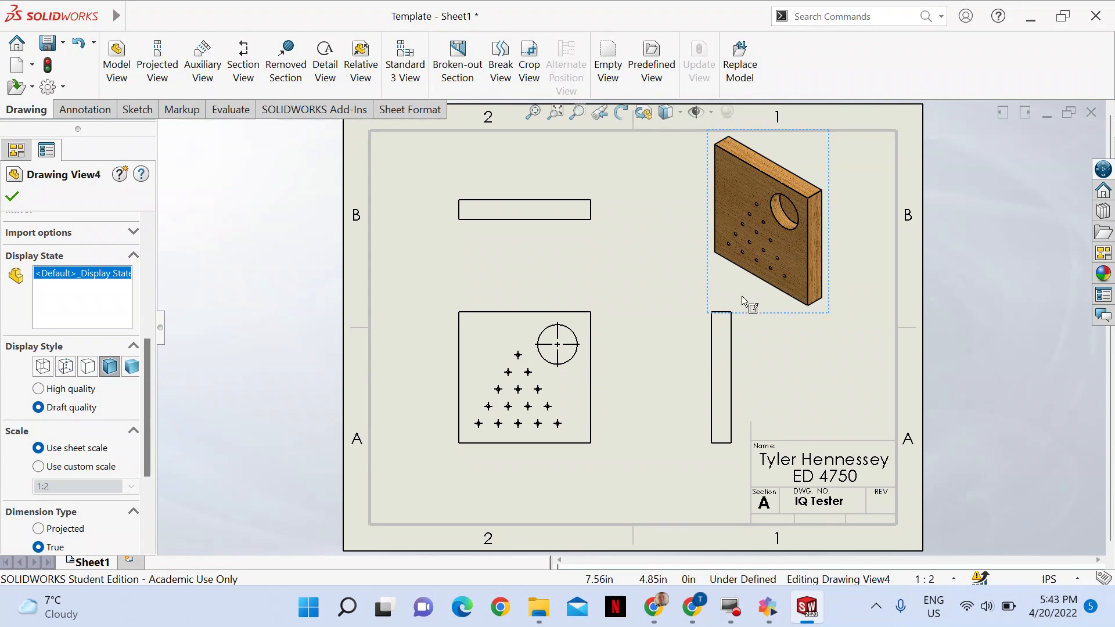
Step: Set the display style of the right, front and top views to Hidden Lines Visible
click(739, 392)
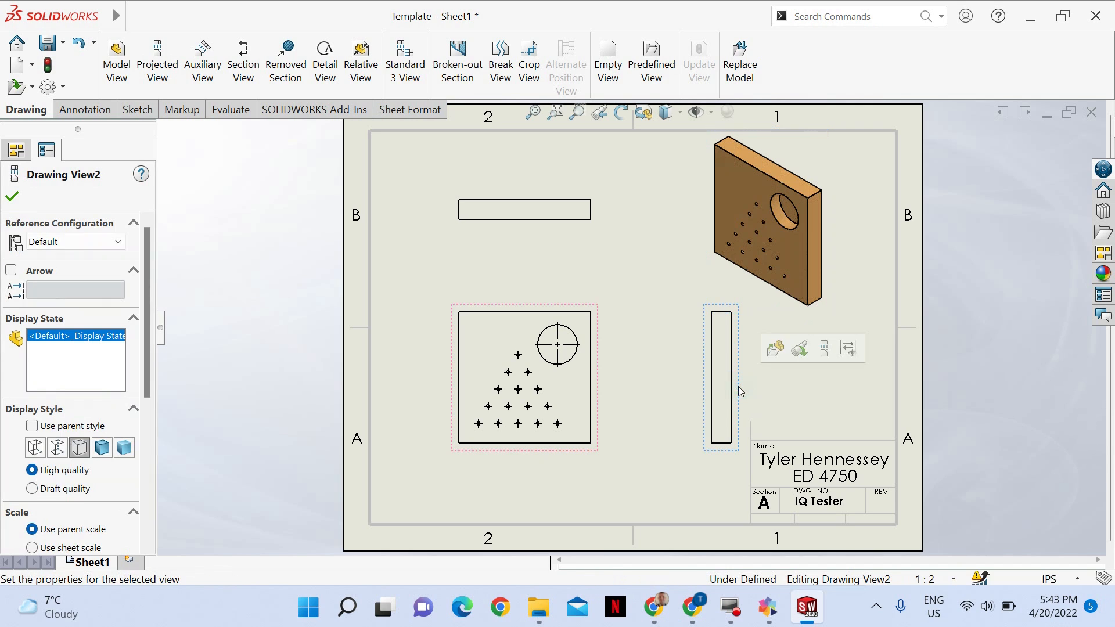
click(62, 452)
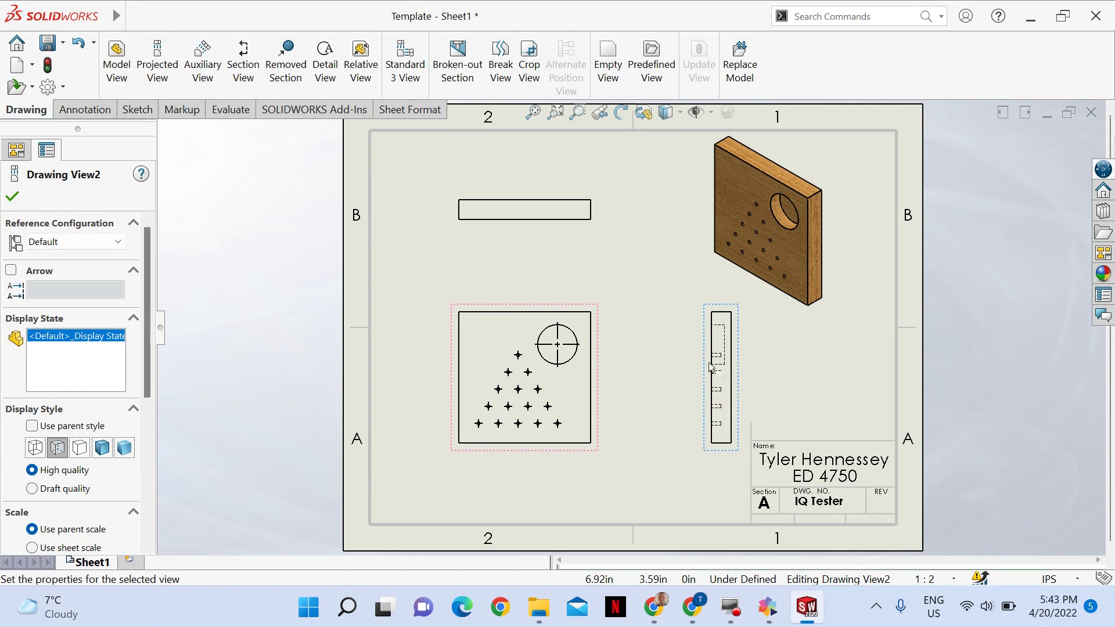
click(460, 447)
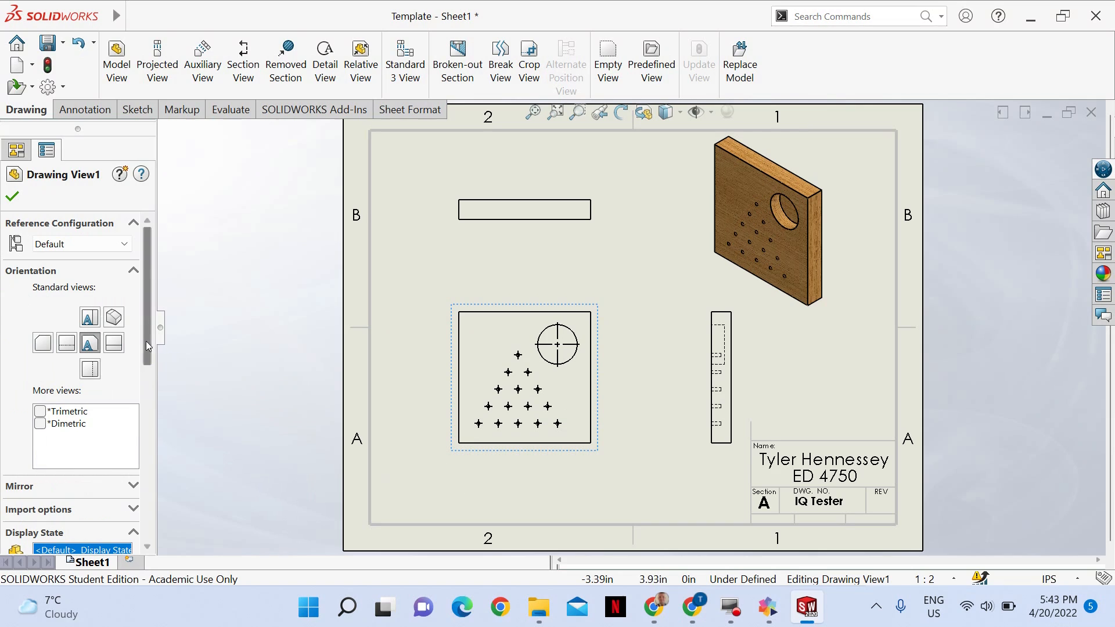
scroll(68, 458, down, 3)
click(73, 445)
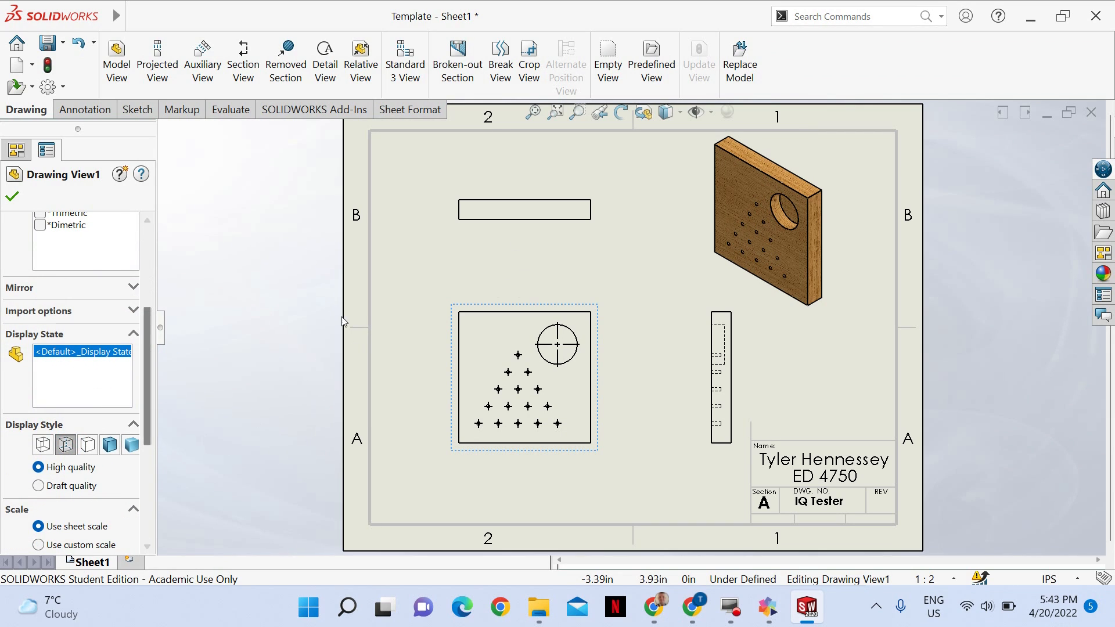
click(508, 224)
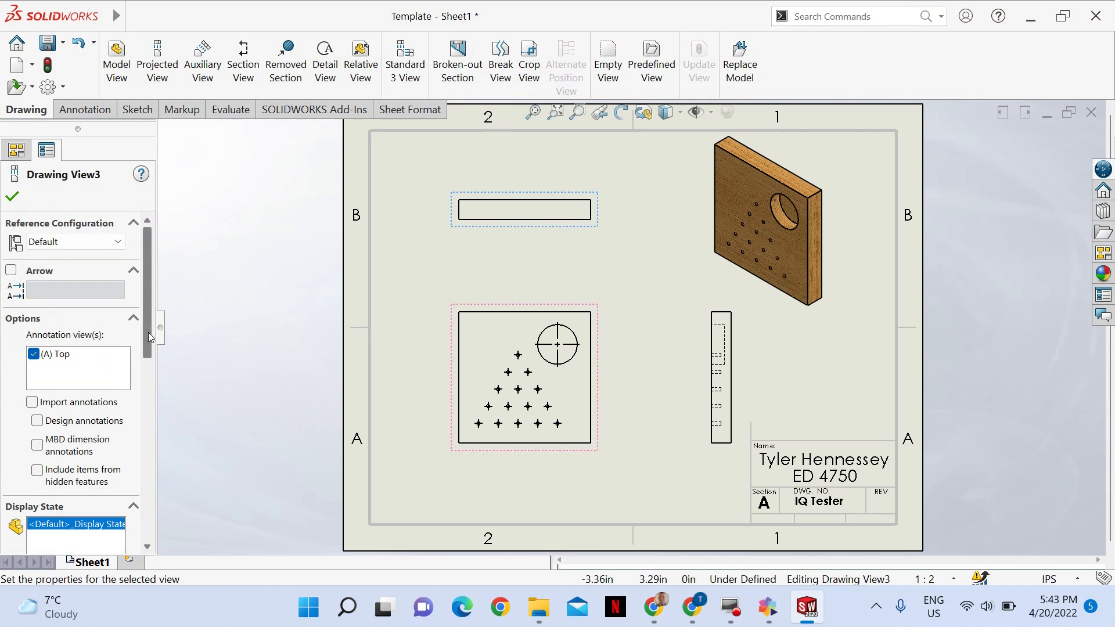
scroll(111, 378, down, 3)
click(57, 443)
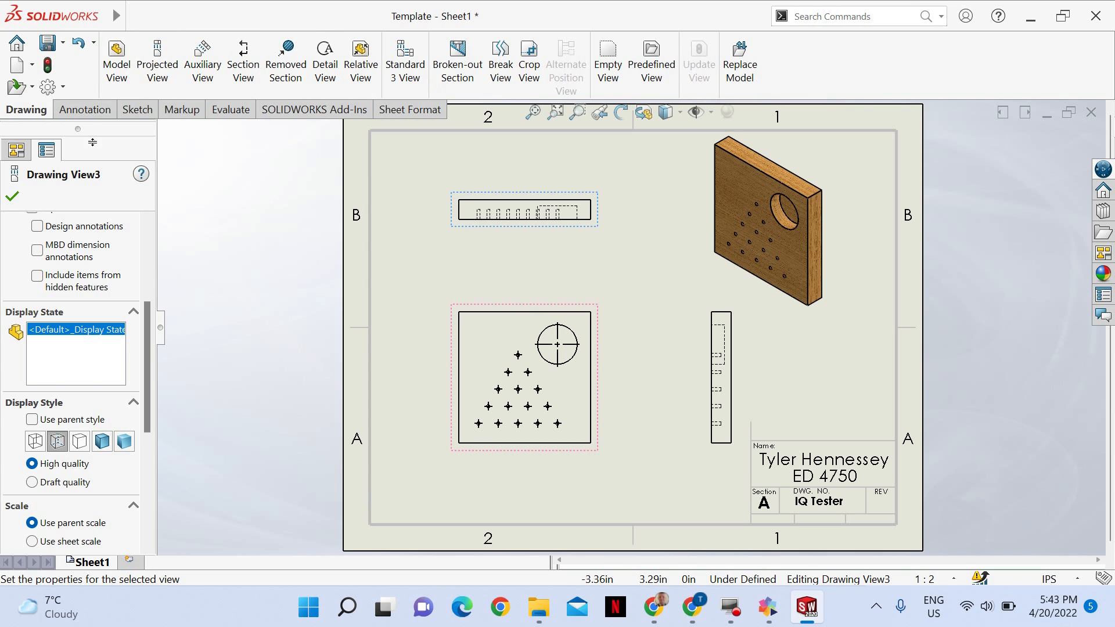
click(12, 198)
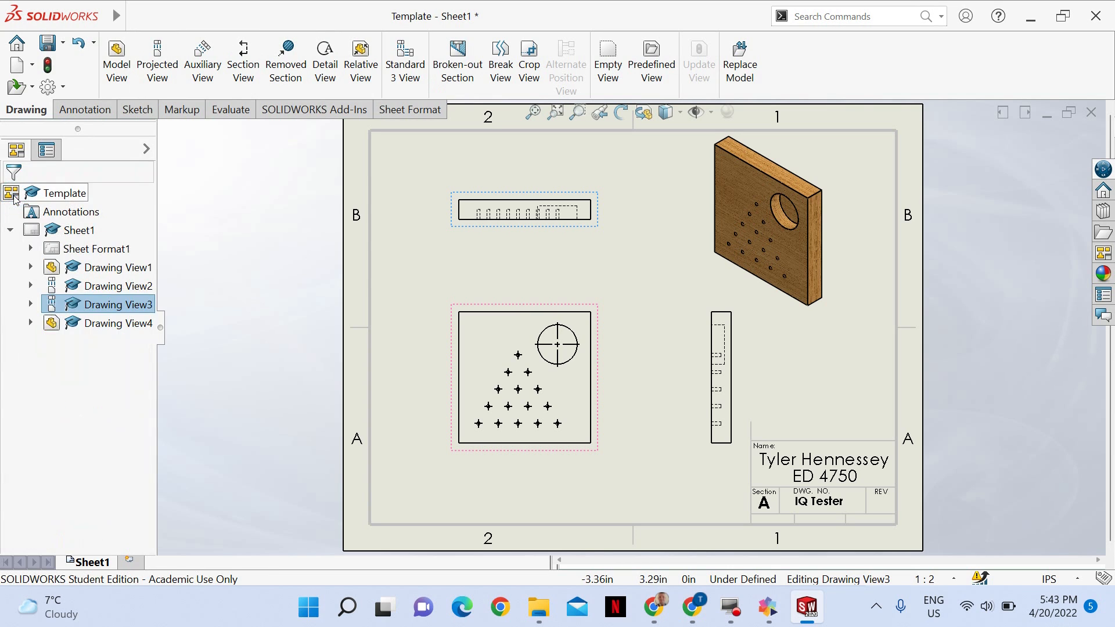
Step: Use Smart Dimension in the right view to dimension the plate's thickness above it and the small holes' depth below it
click(76, 113)
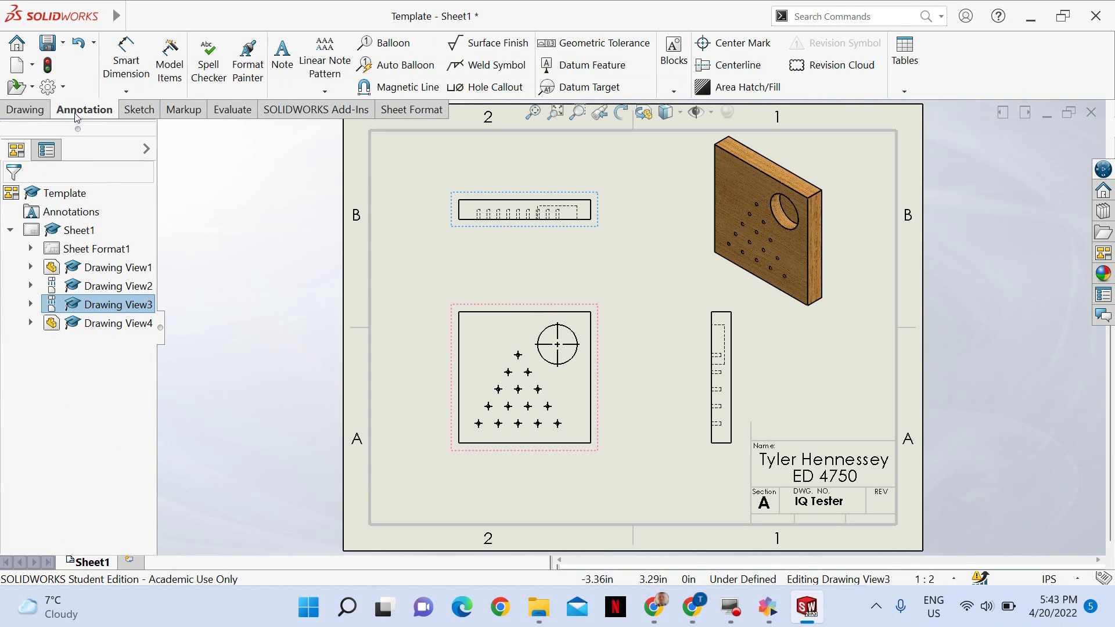
click(118, 70)
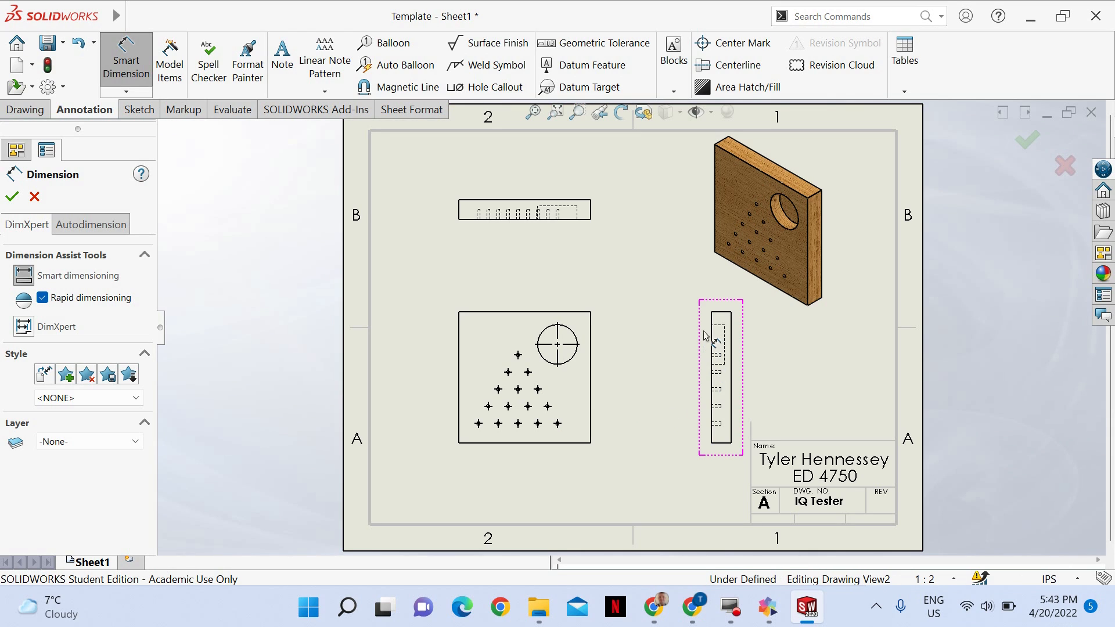
click(731, 314)
click(722, 288)
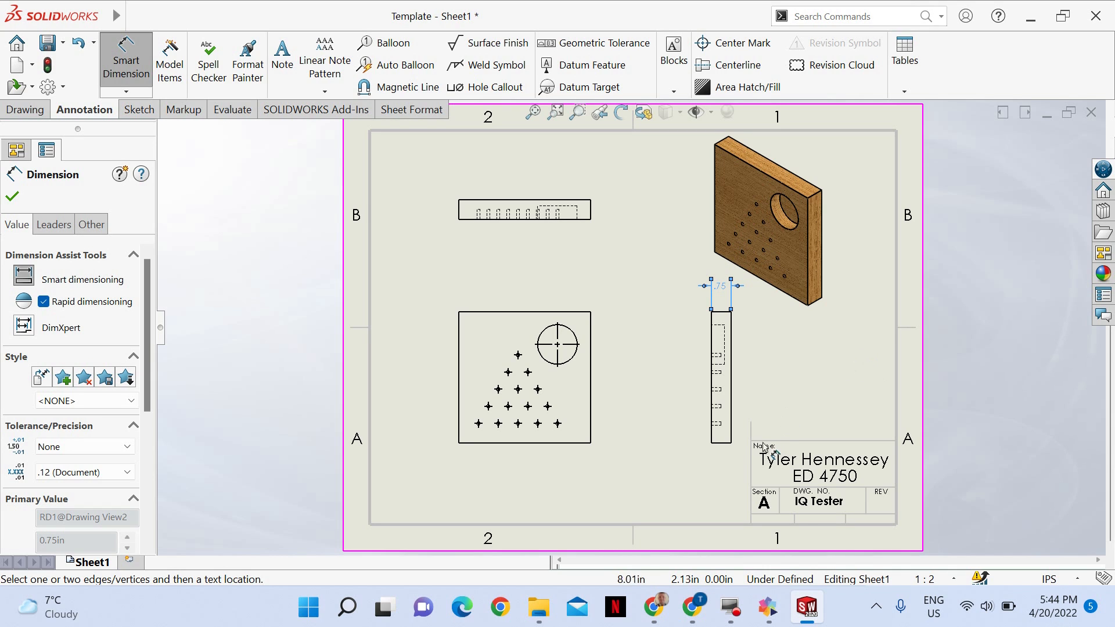
click(711, 425)
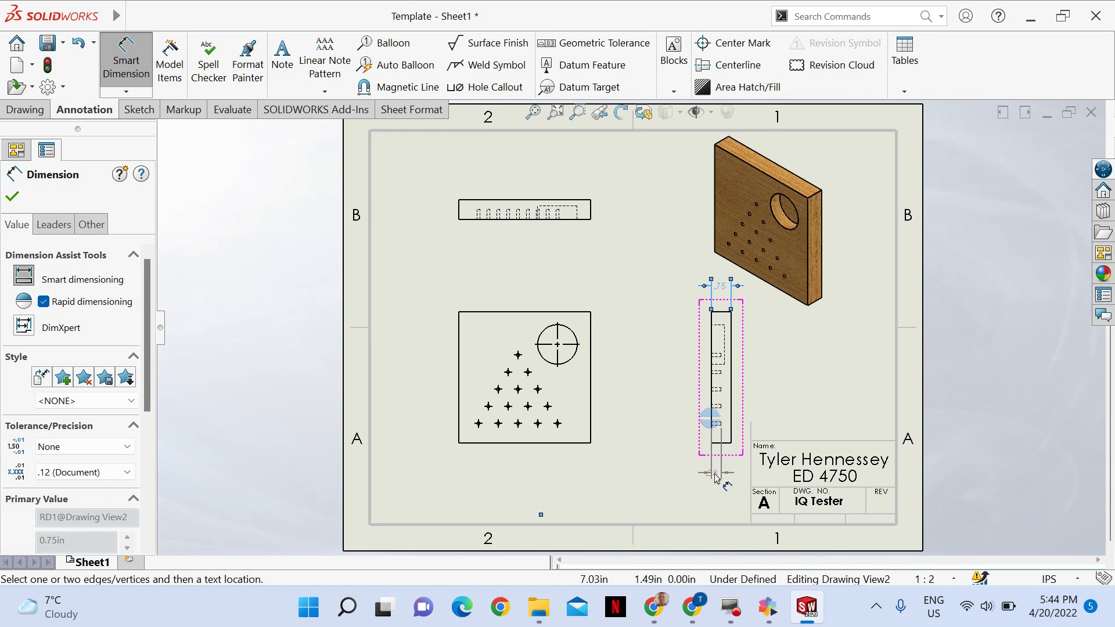
click(693, 472)
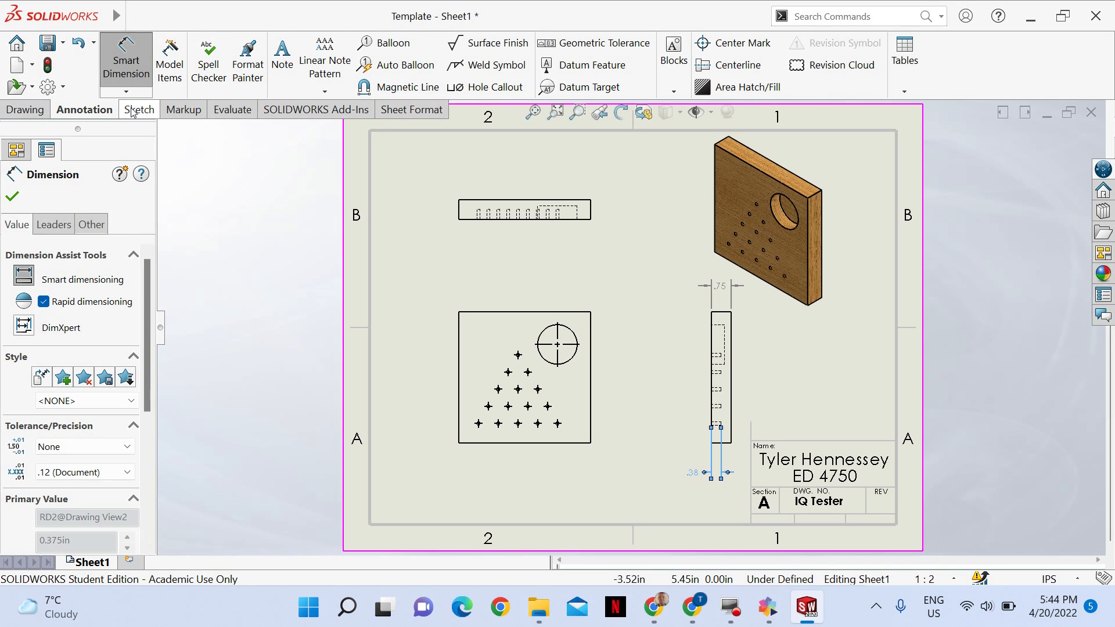
Step: Set the document's primary dimension precision to three decimal places (.123)
click(48, 87)
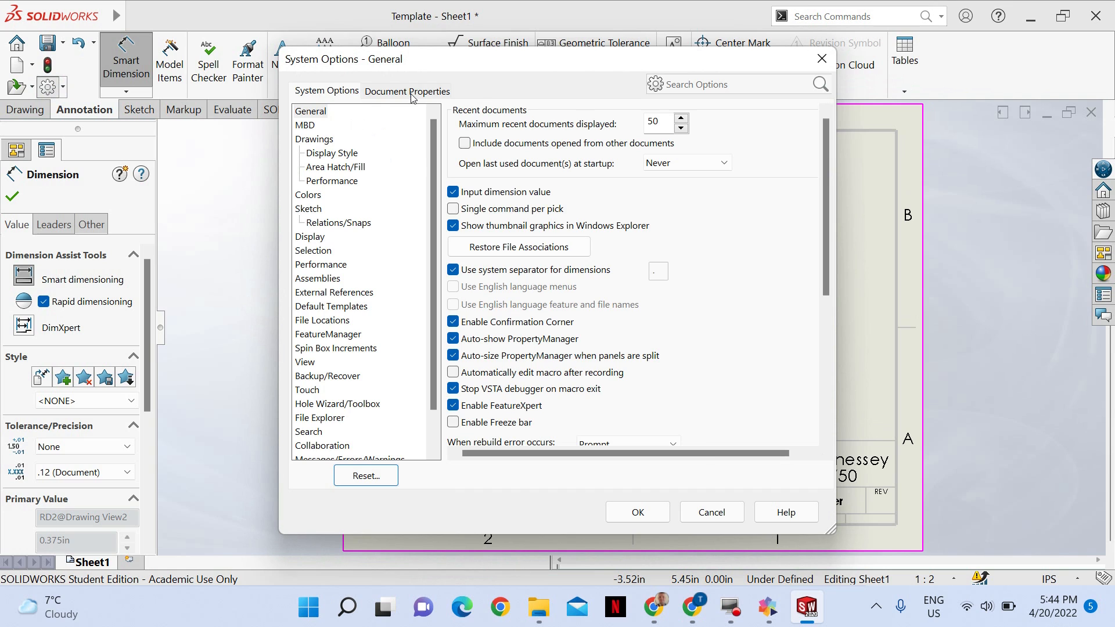
click(410, 92)
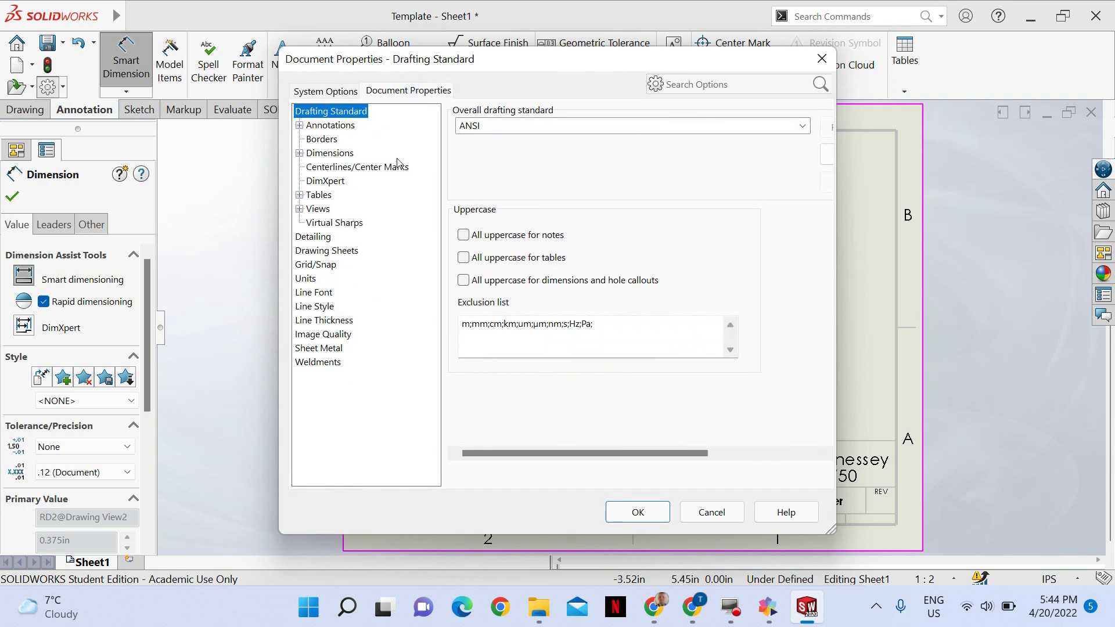
click(331, 154)
click(528, 284)
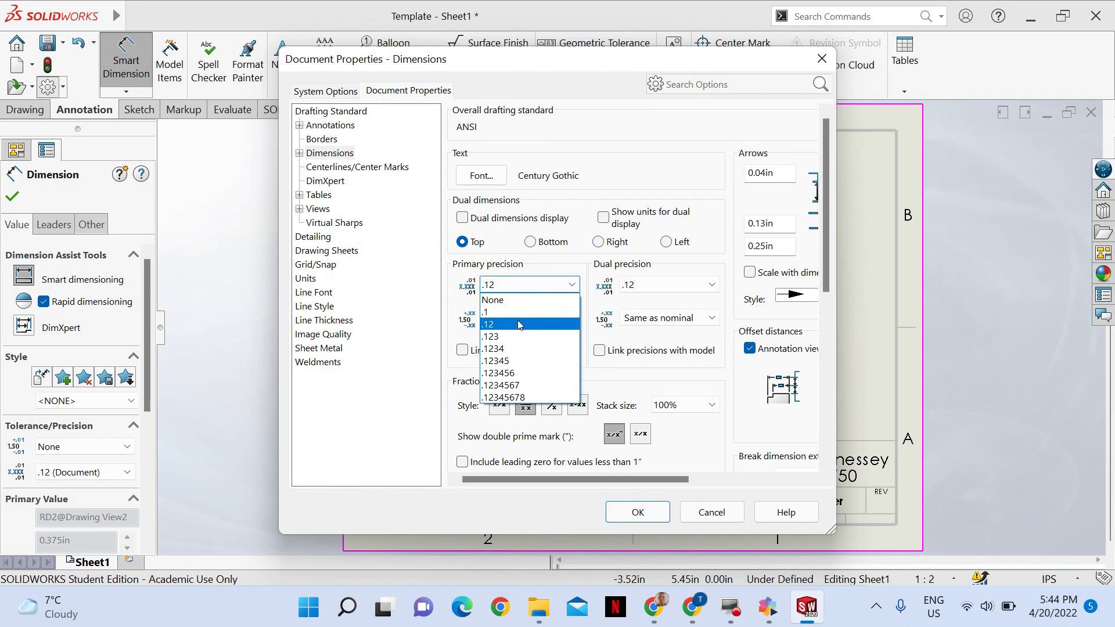
click(519, 337)
click(657, 519)
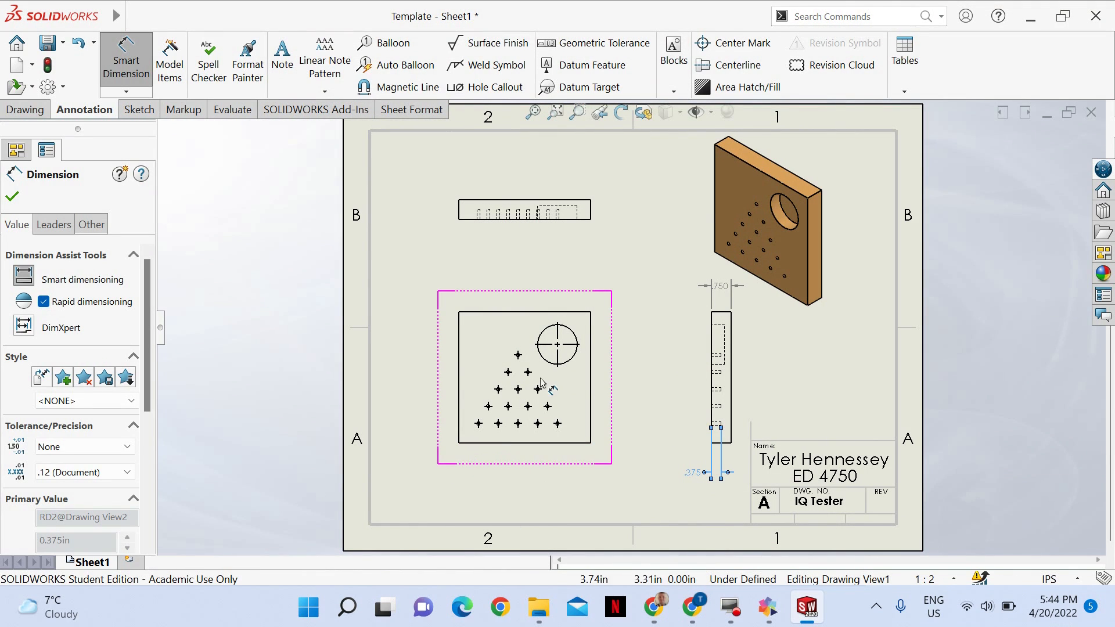
Step: Dimension the diameter of the large circular pocket in the front view, with the text outside the plate's upper-right corner
scroll(559, 363, down, 3)
scroll(566, 364, down, 2)
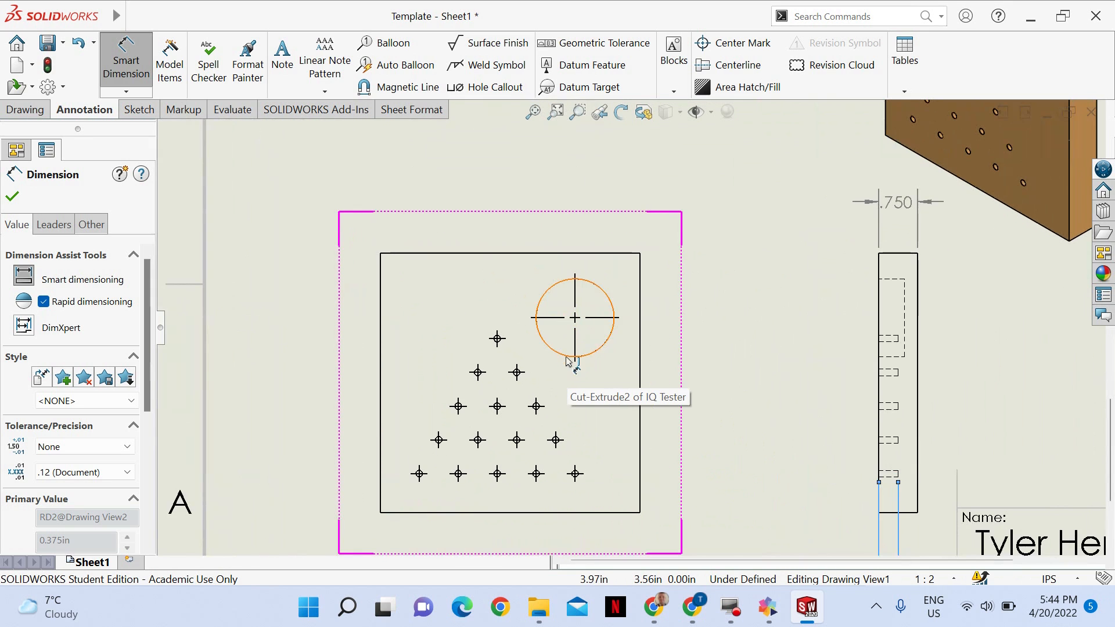
click(609, 299)
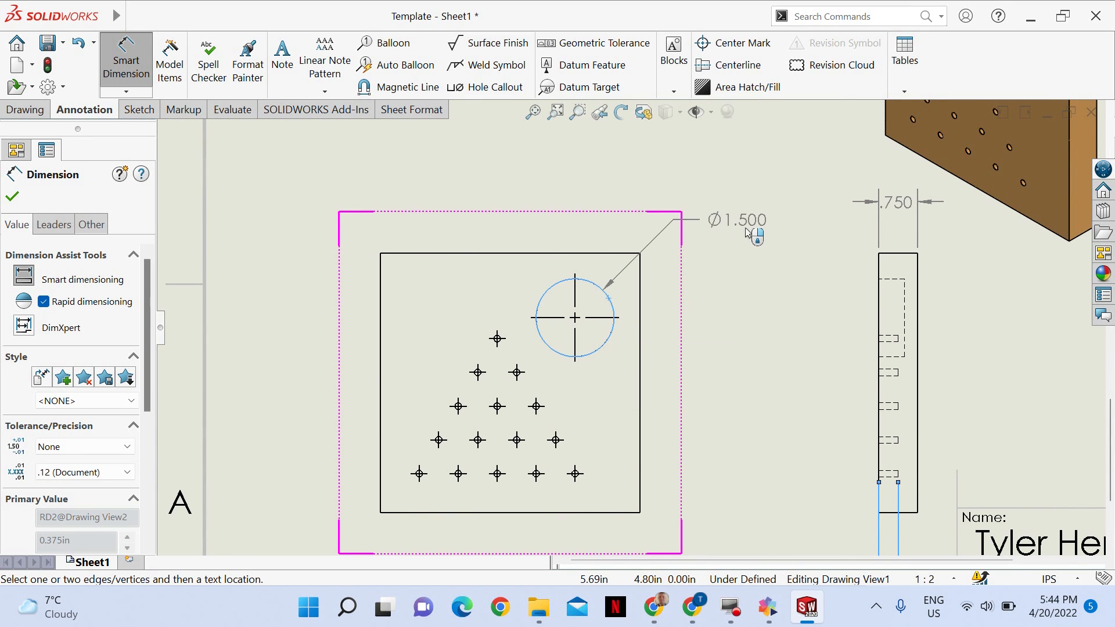
click(748, 231)
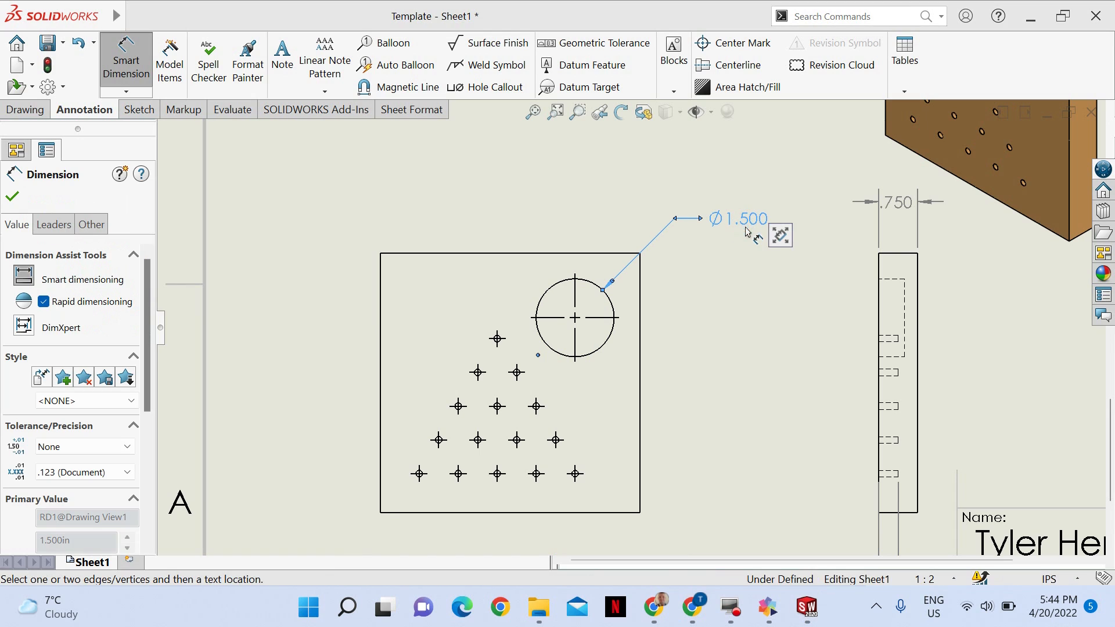
Step: Dimension the large pocket's centre from the plate's right and top edges in the front view
click(614, 313)
click(640, 319)
click(602, 187)
click(598, 283)
click(601, 253)
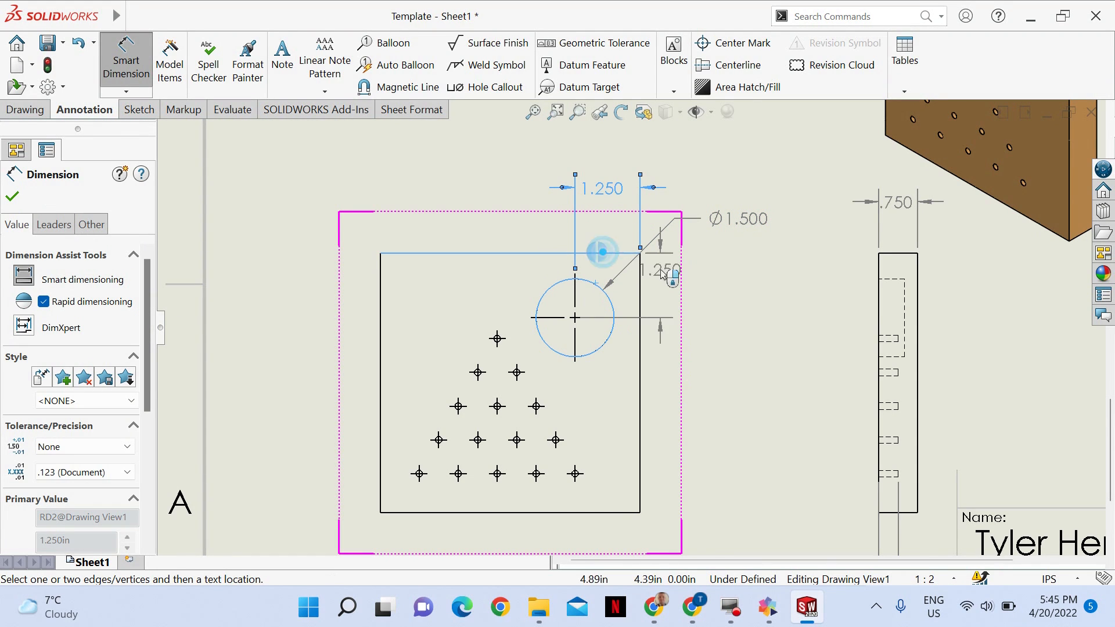
click(715, 285)
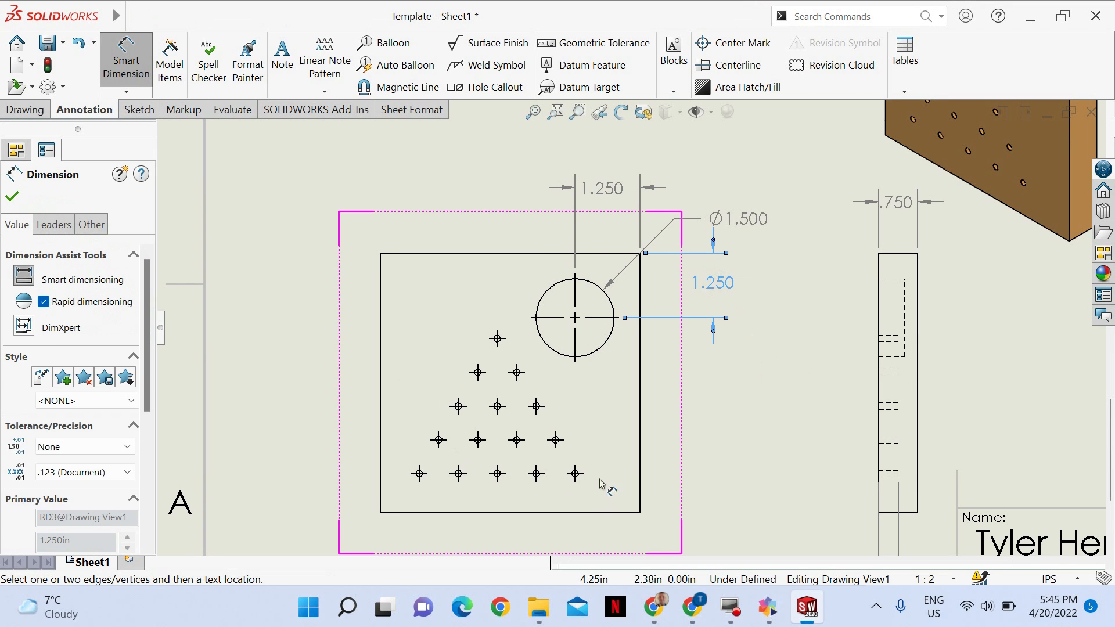
Step: Dimension the spacing between the two rightmost holes of the bottom row, placing it below the plate in the front view
scroll(596, 487, down, 1)
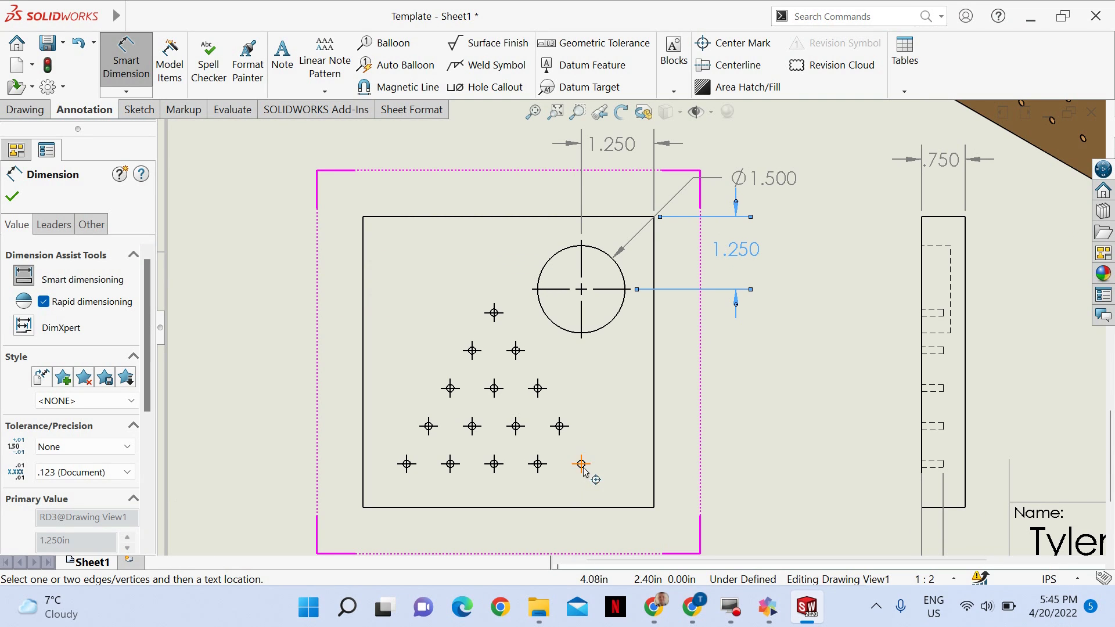
scroll(584, 469, down, 2)
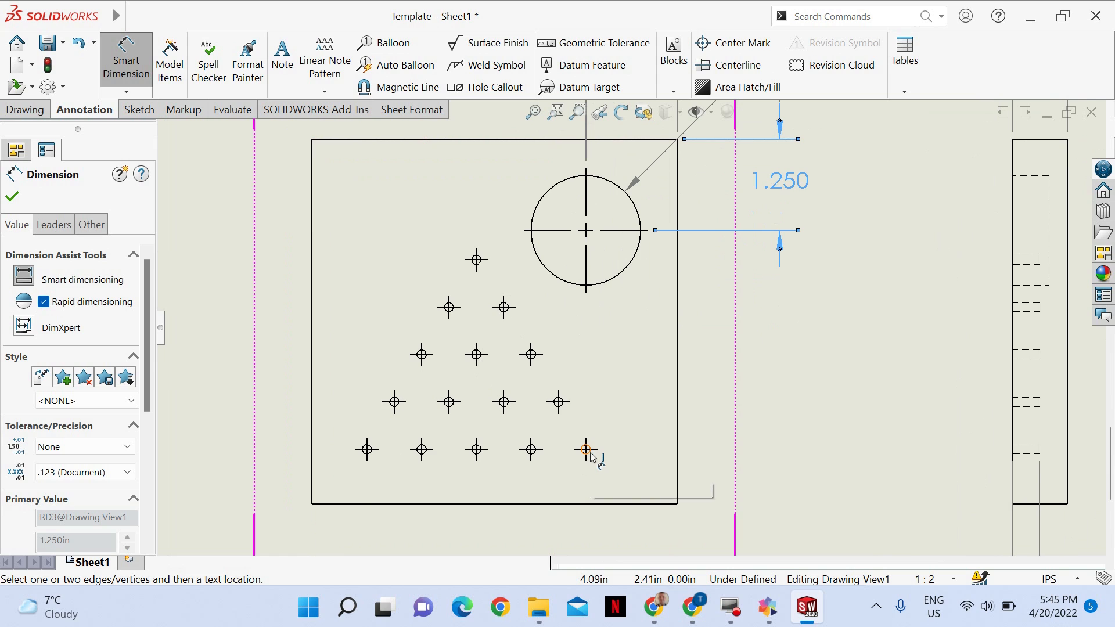
click(588, 453)
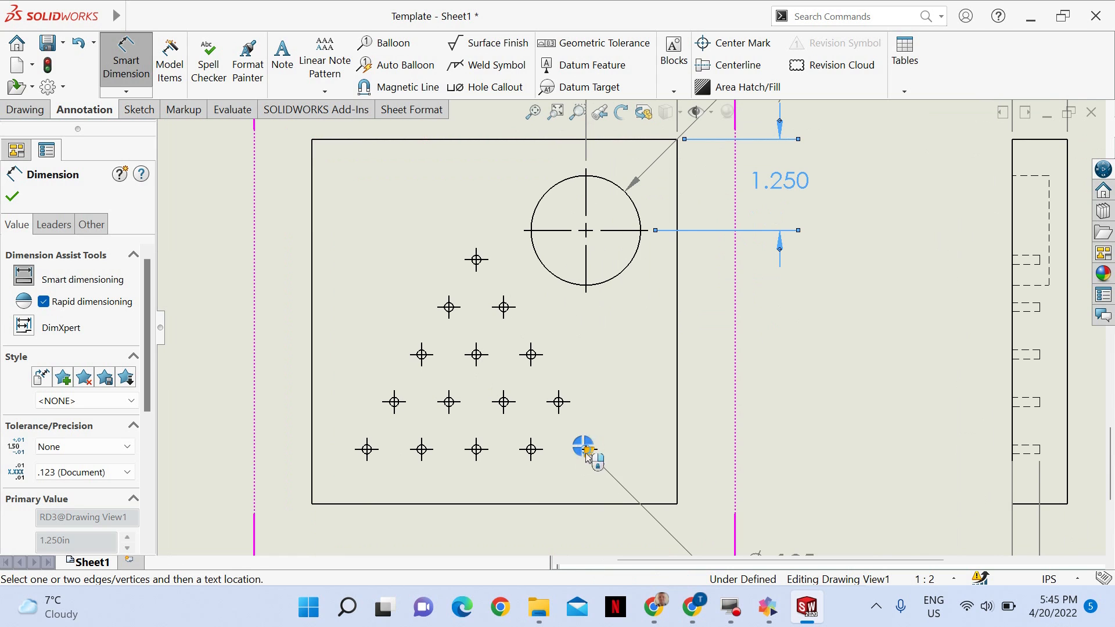
click(534, 450)
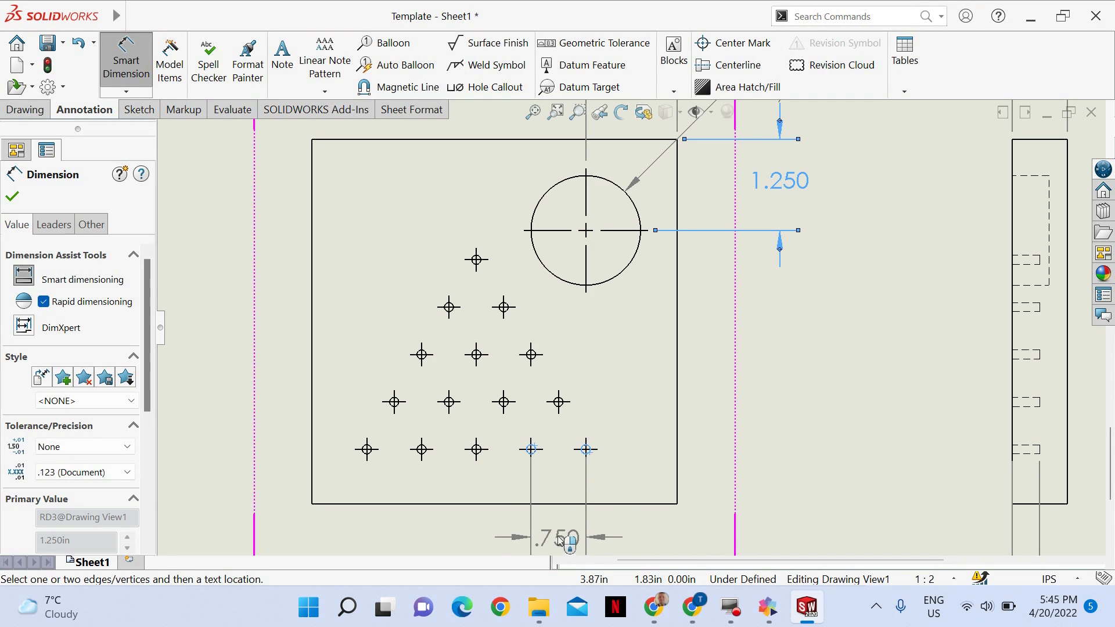
click(560, 529)
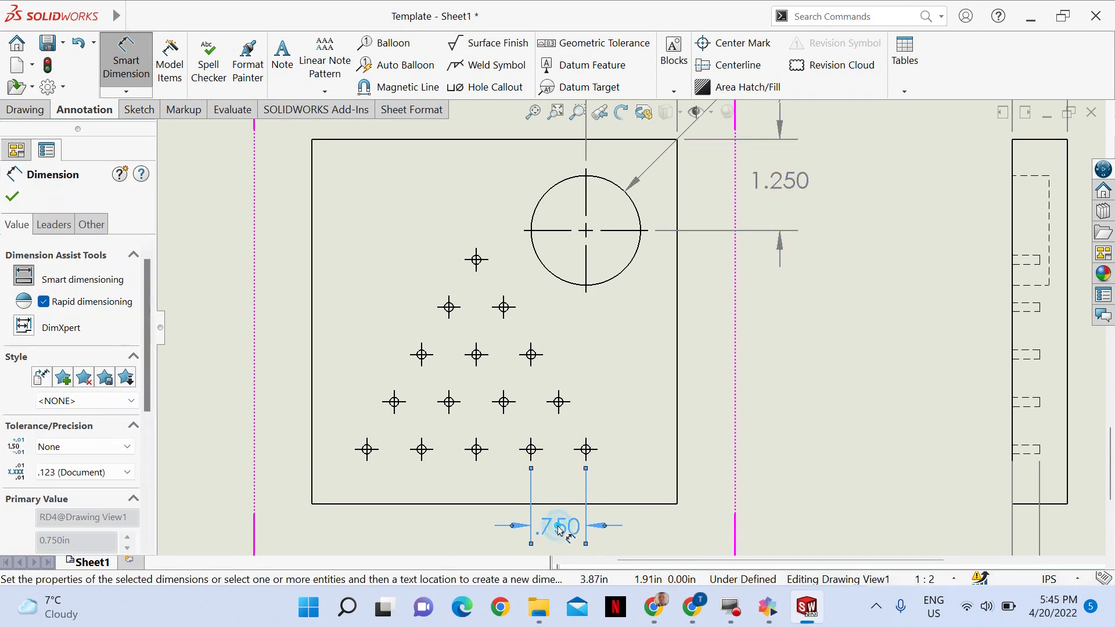
Step: Dimension the diameter of the middle hole in the bottom row, placing the text below the hole-spacing dimension
click(479, 457)
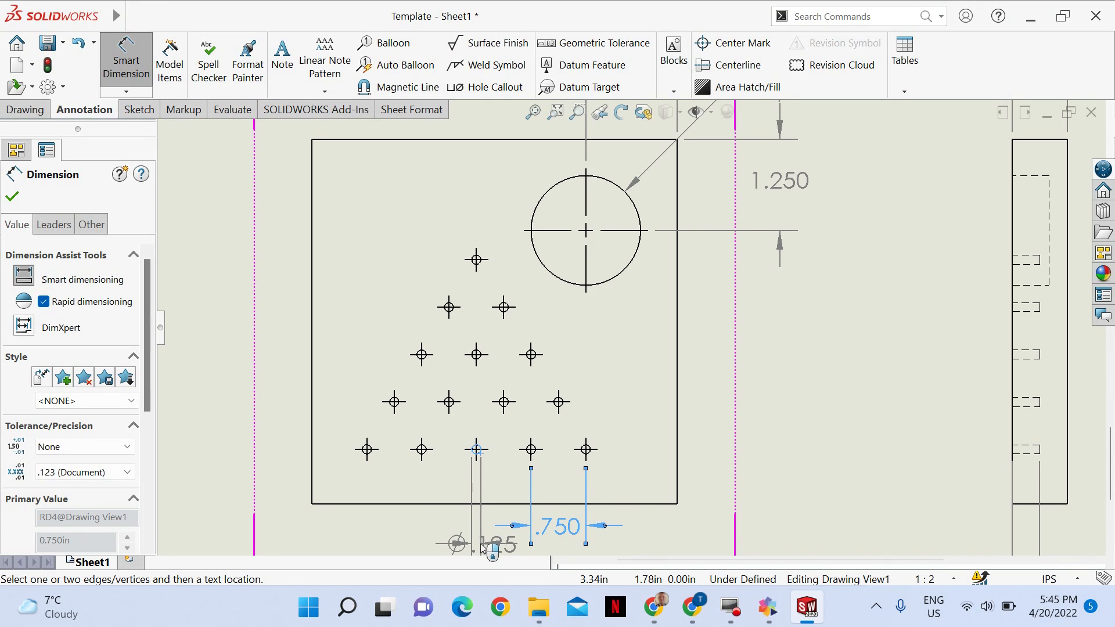
scroll(494, 545, up, 1)
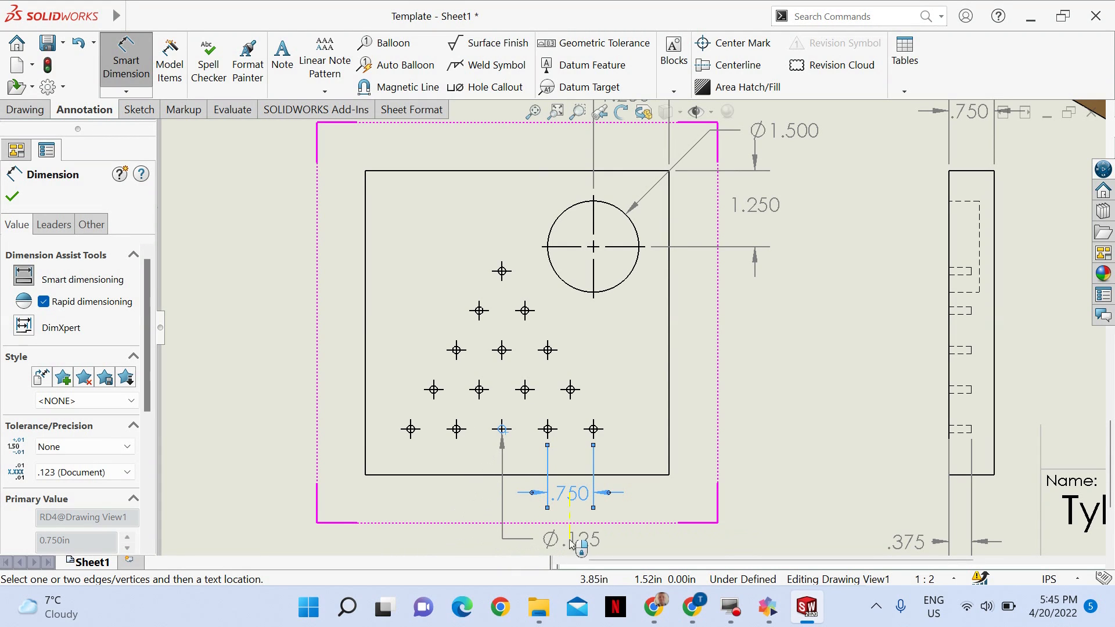
click(576, 545)
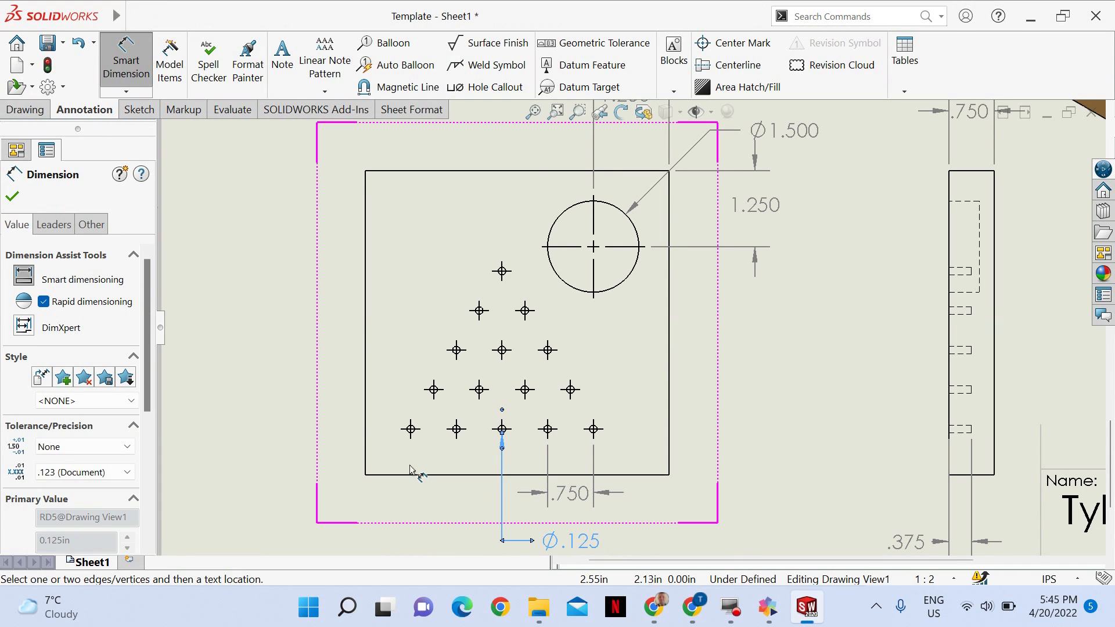
Step: Dimension the bottom row's leftmost hole centre from the plate's bottom and left edges in the front view, placing both dimensions outside the plate
click(416, 434)
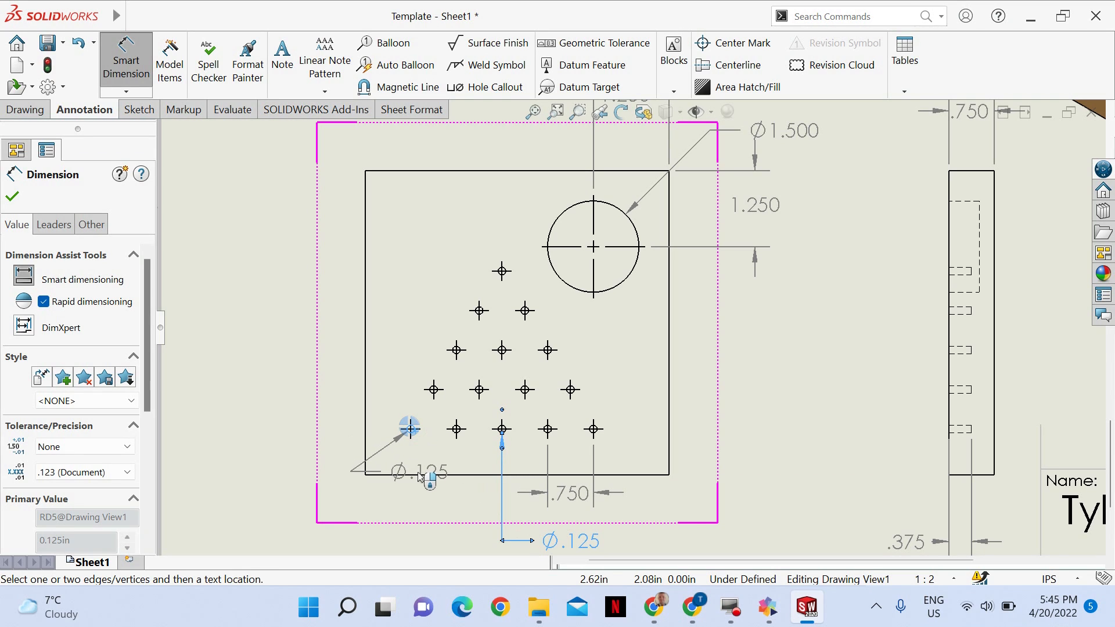
click(424, 475)
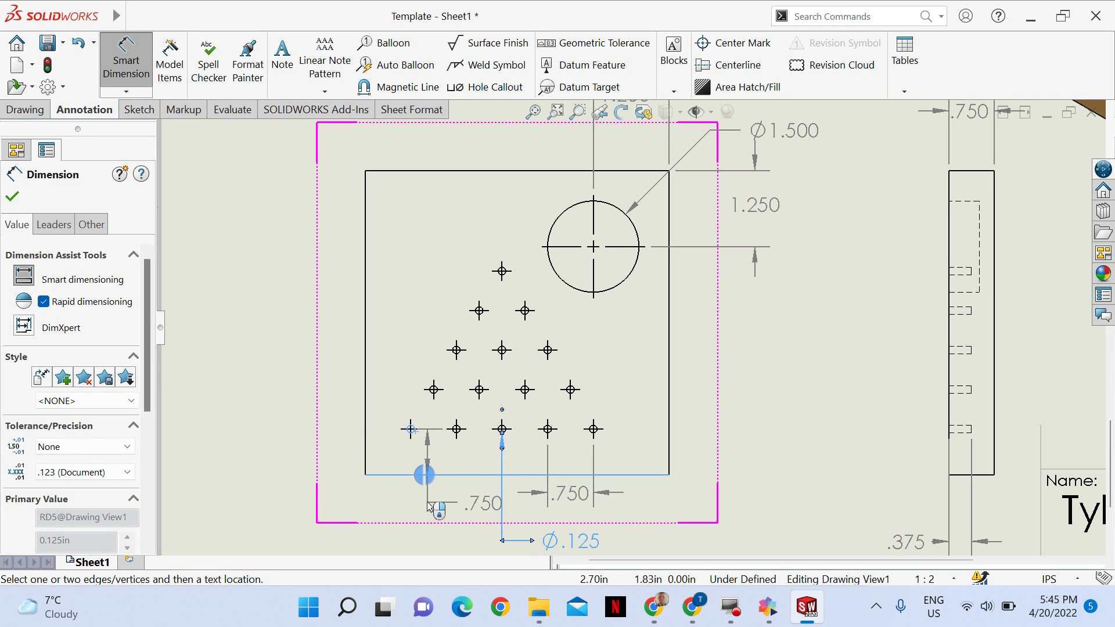
click(316, 452)
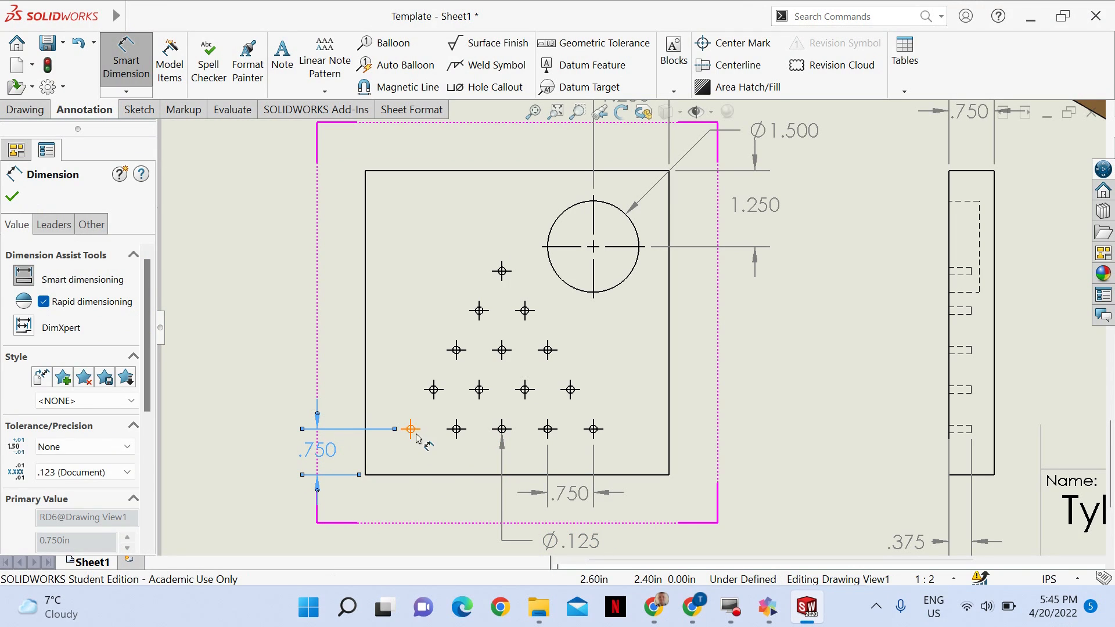
click(415, 433)
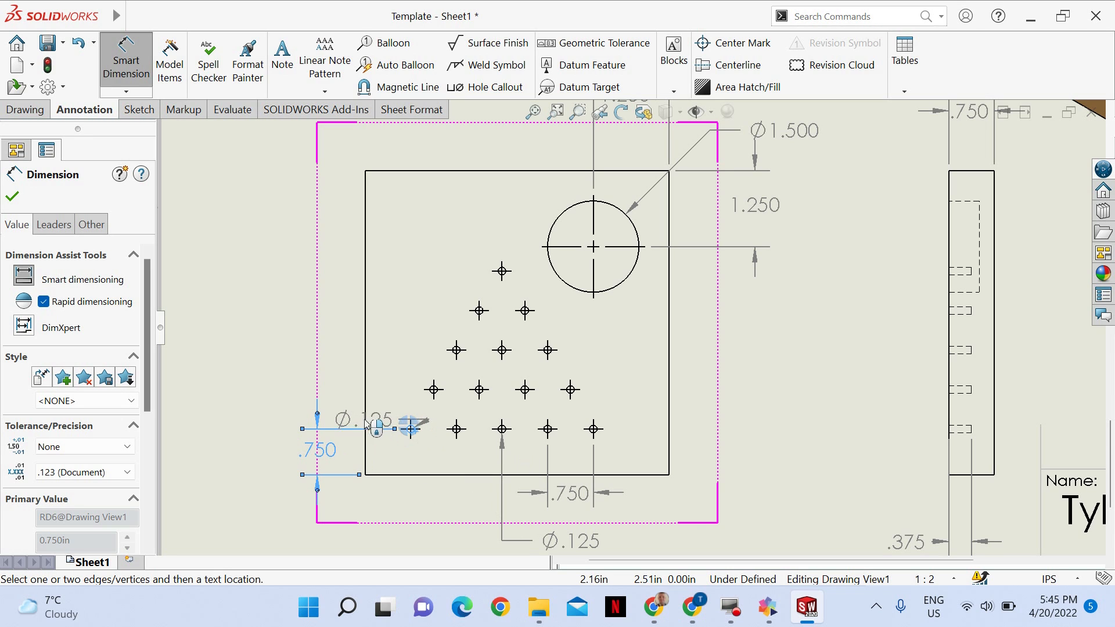
click(365, 425)
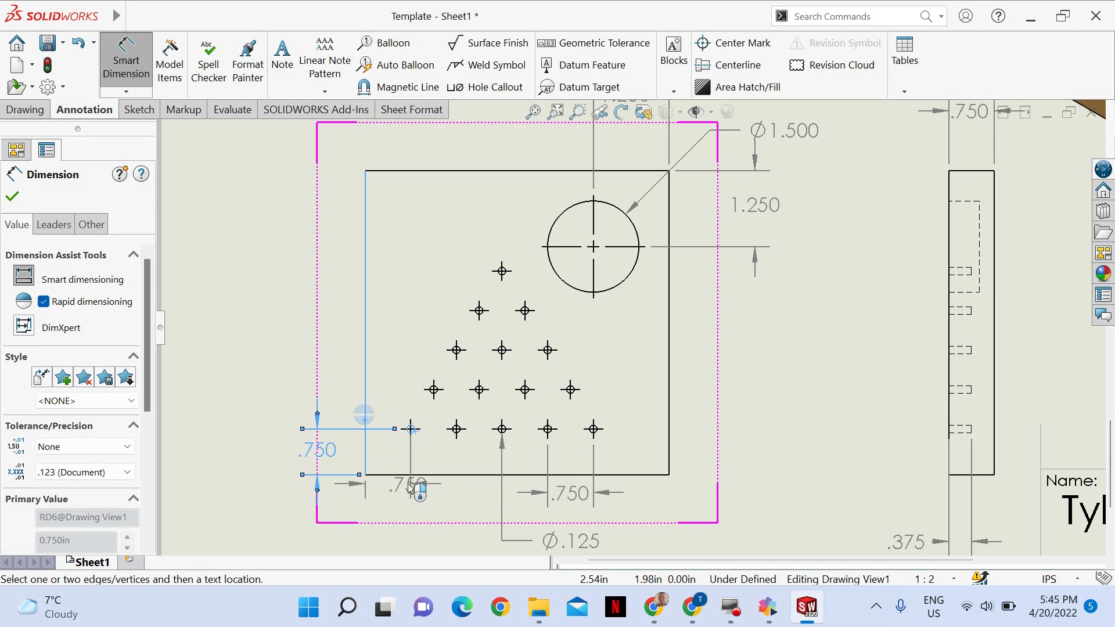
click(392, 511)
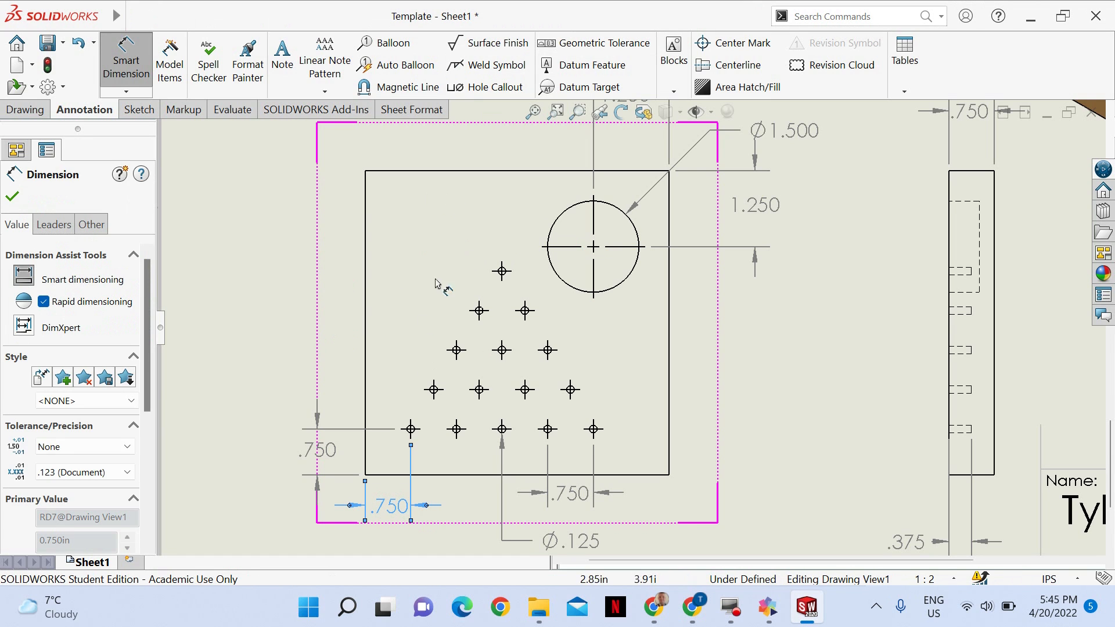
Step: Dimension the plate's overall height and the diagonal spacing between the leftmost holes of the two lowest rows in the front view
click(365, 174)
click(279, 324)
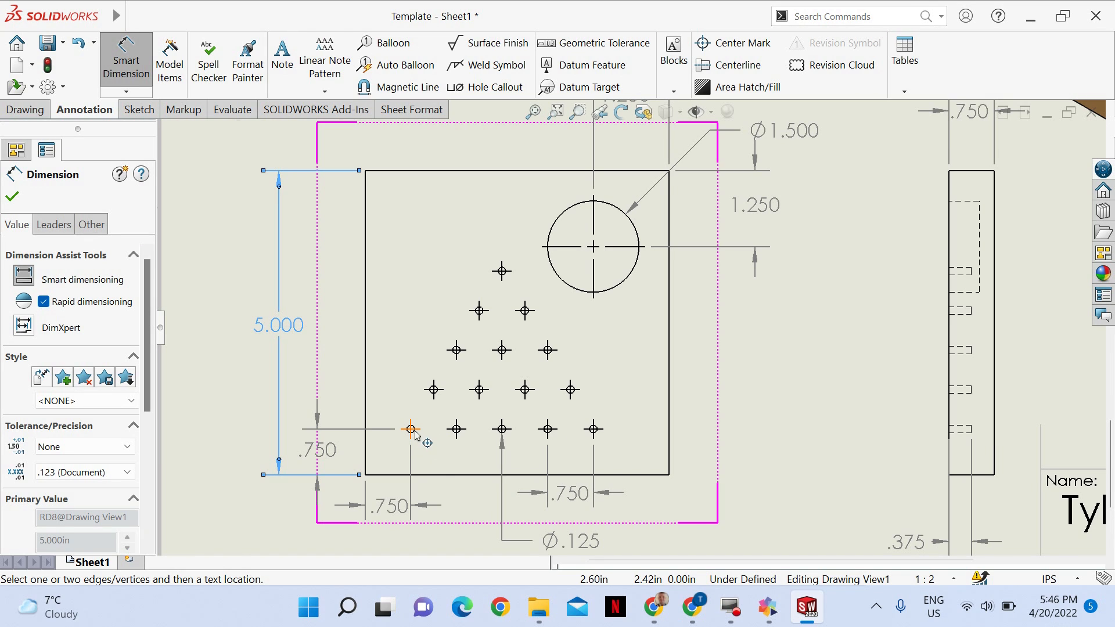
scroll(415, 436, up, 1)
scroll(485, 406, down, 4)
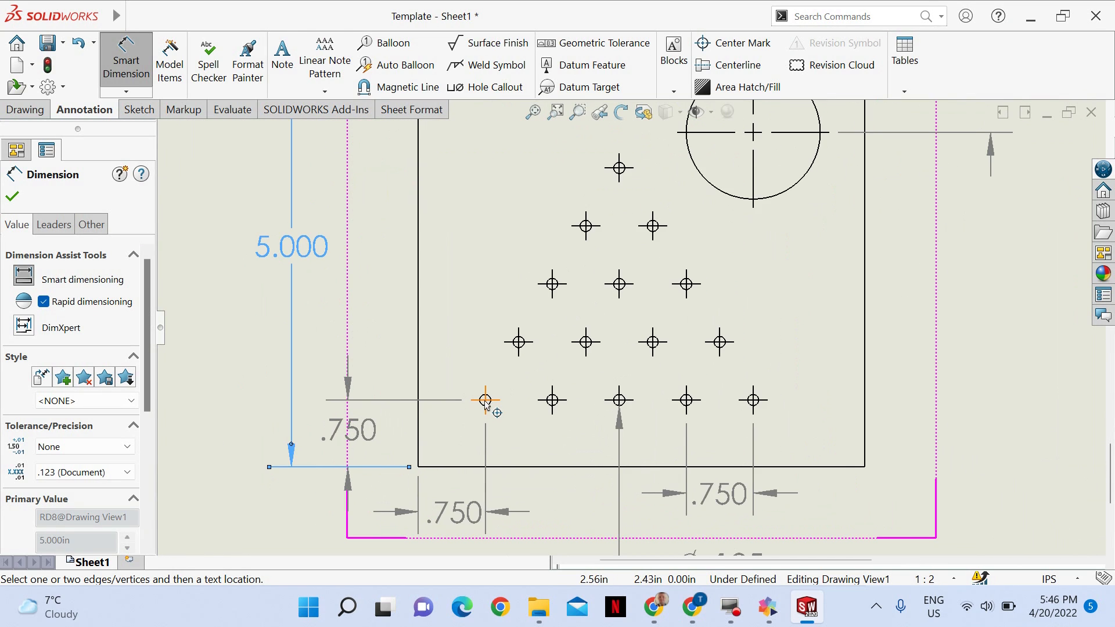
click(486, 401)
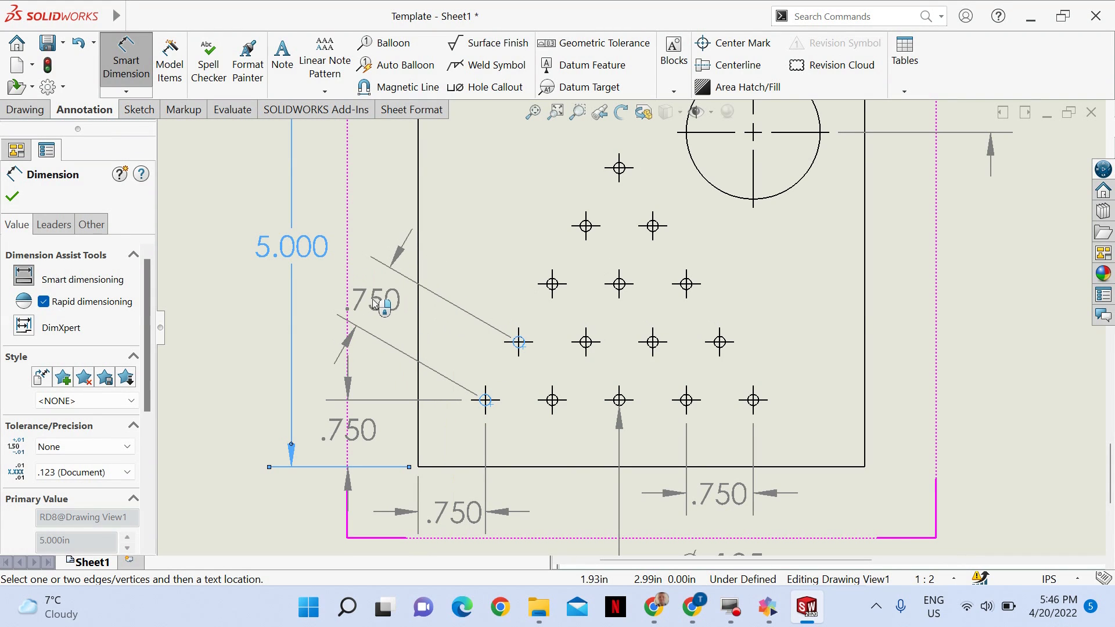
click(383, 305)
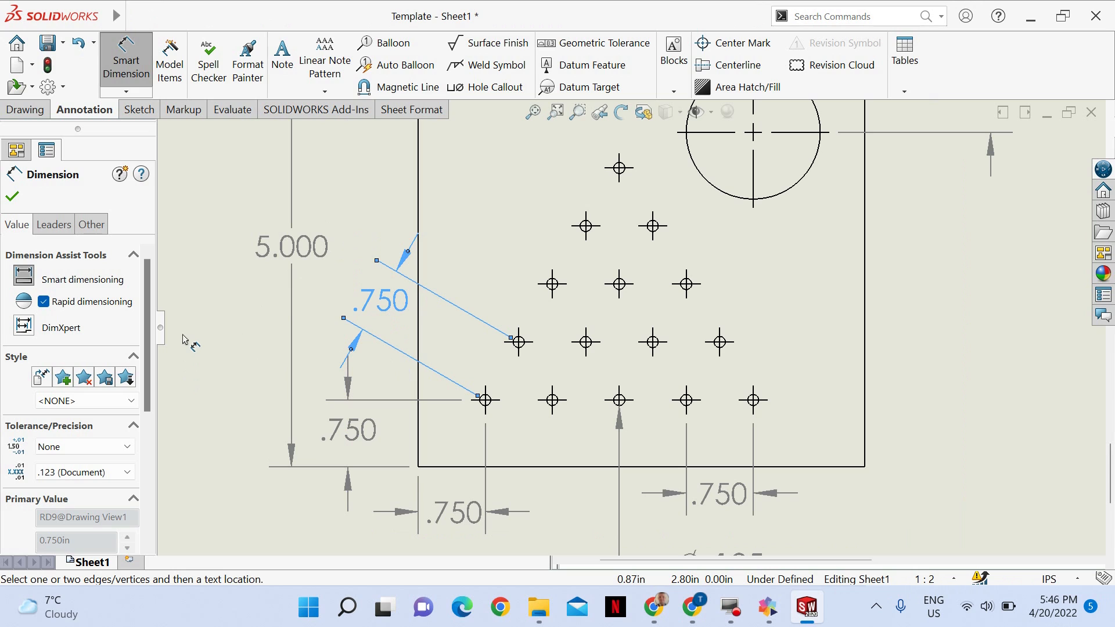
click(214, 370)
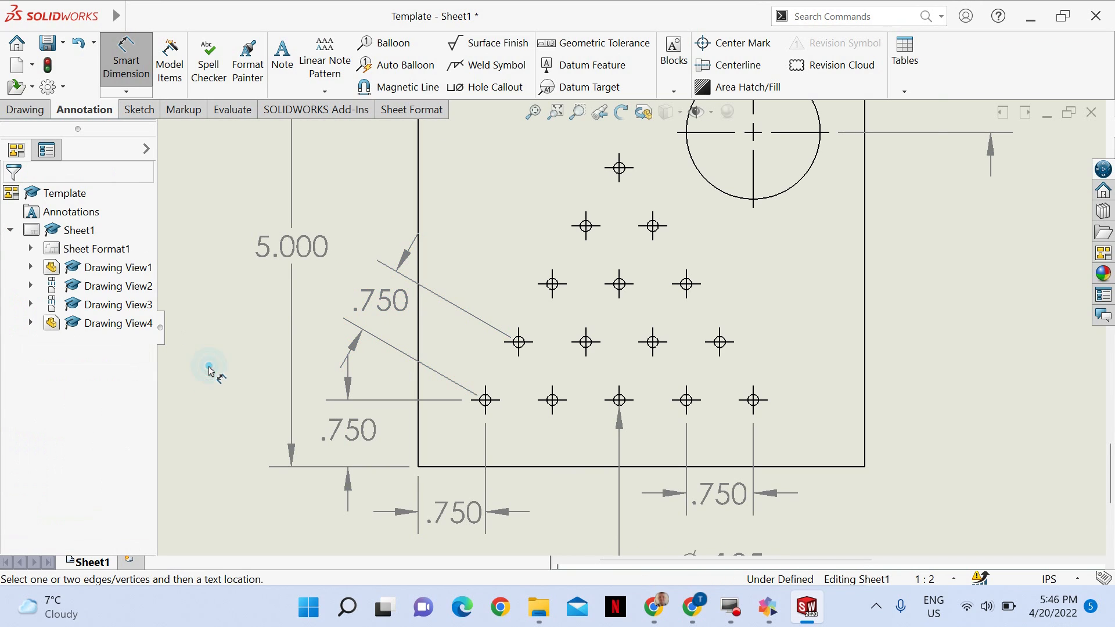
Step: Dimension the plate's overall width in the top view, placing the dimension above the plate
click(532, 113)
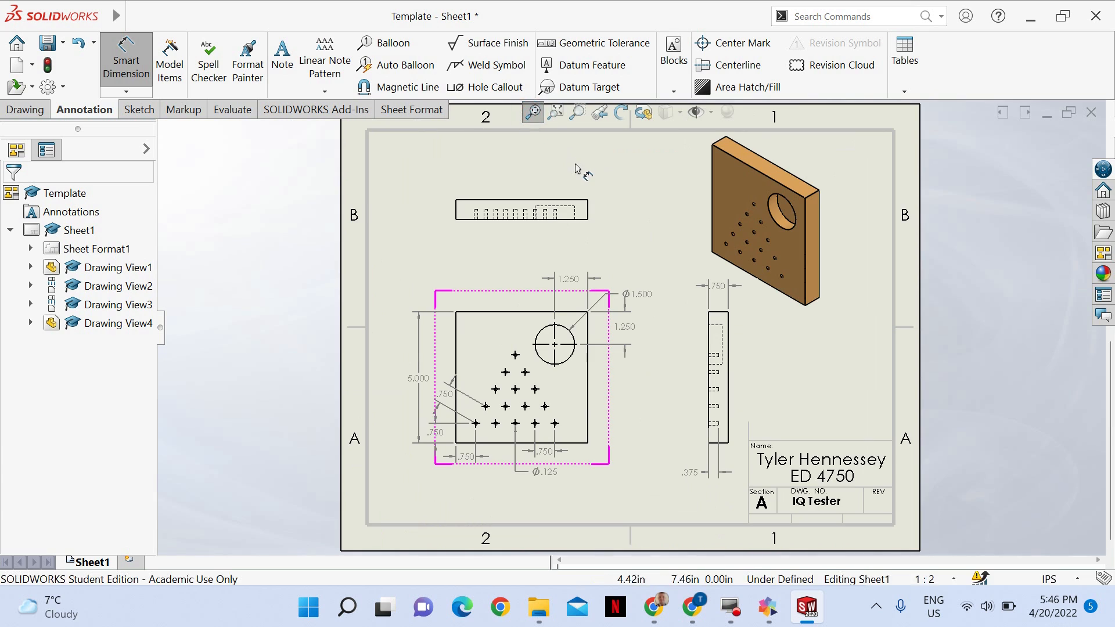
scroll(546, 204, down, 2)
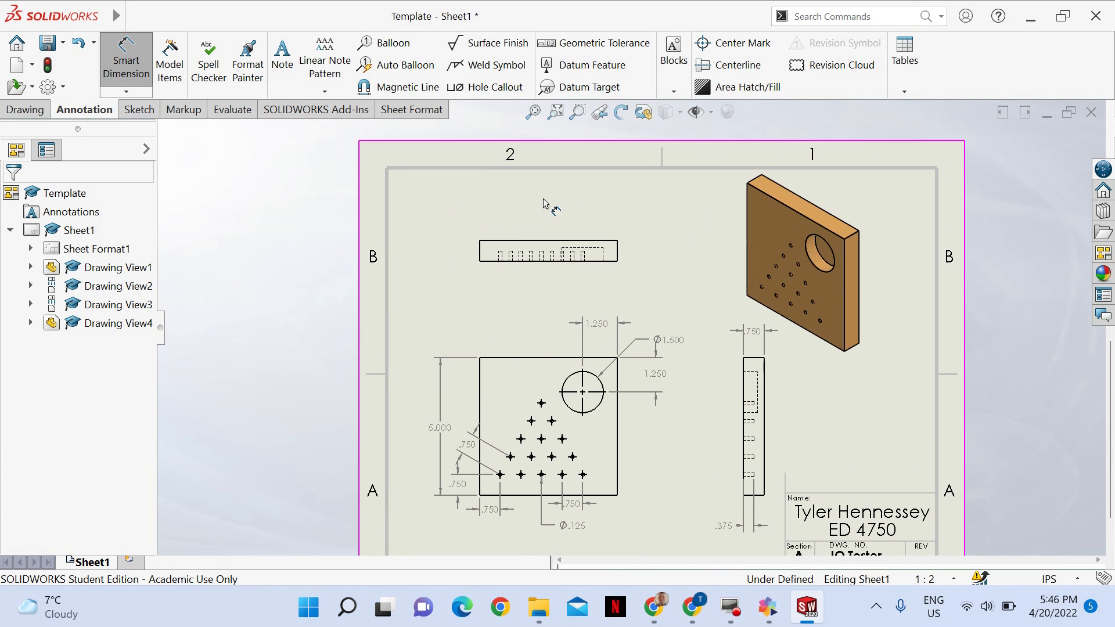
scroll(561, 292, down, 2)
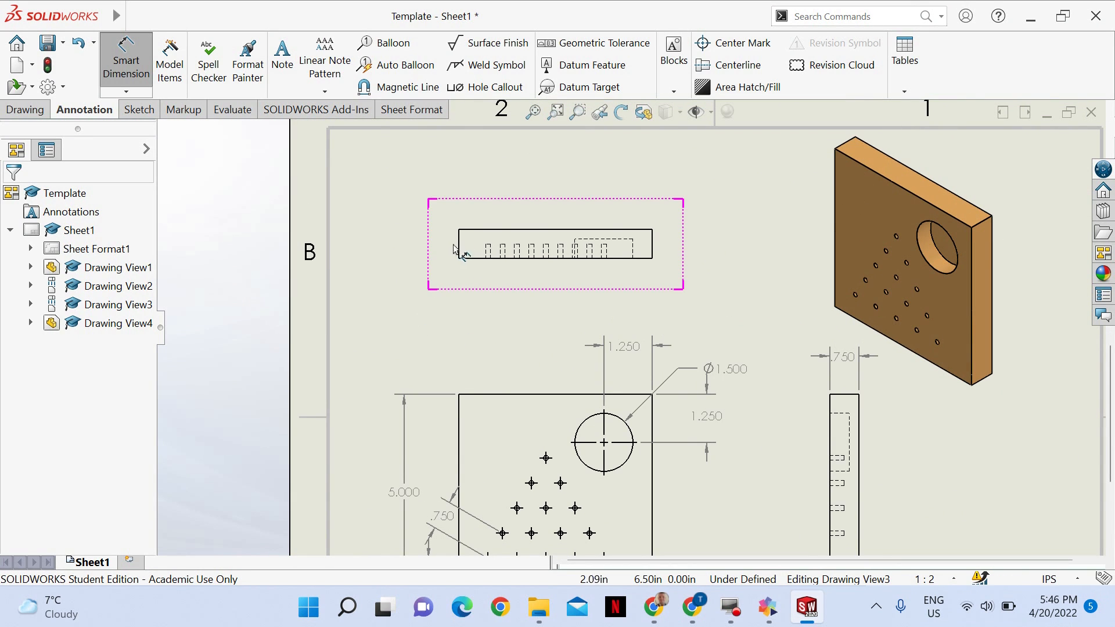
click(459, 230)
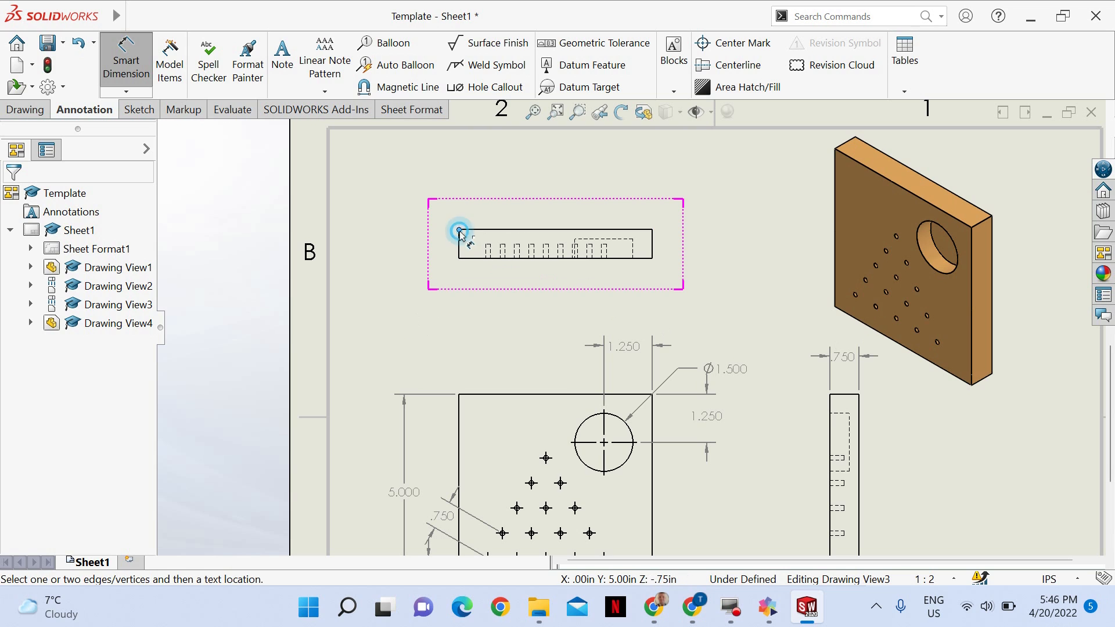
click(652, 230)
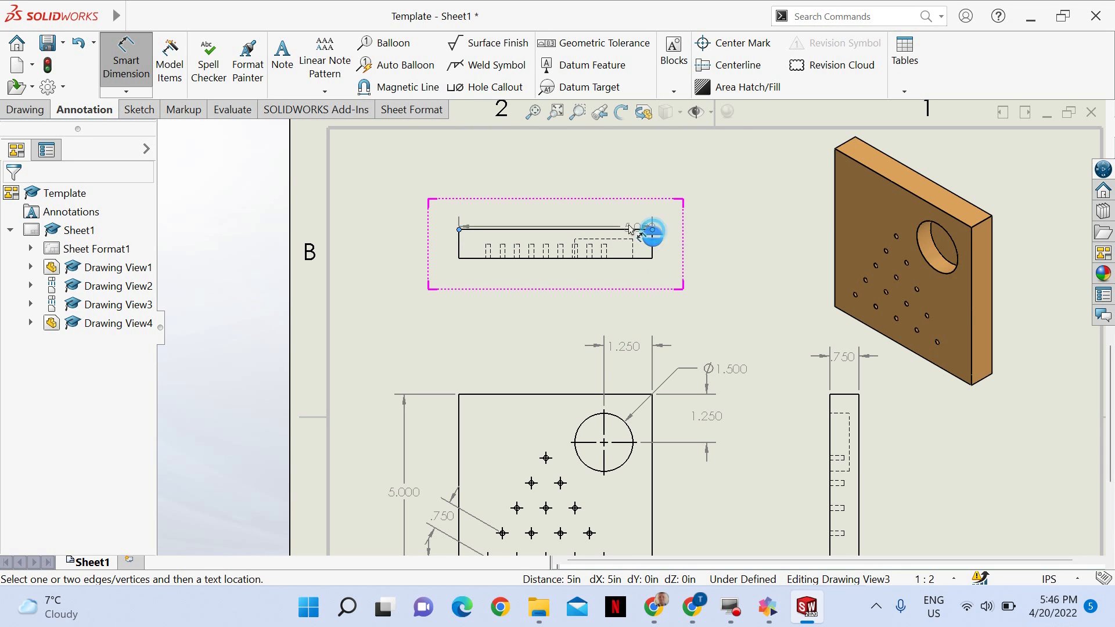
click(548, 175)
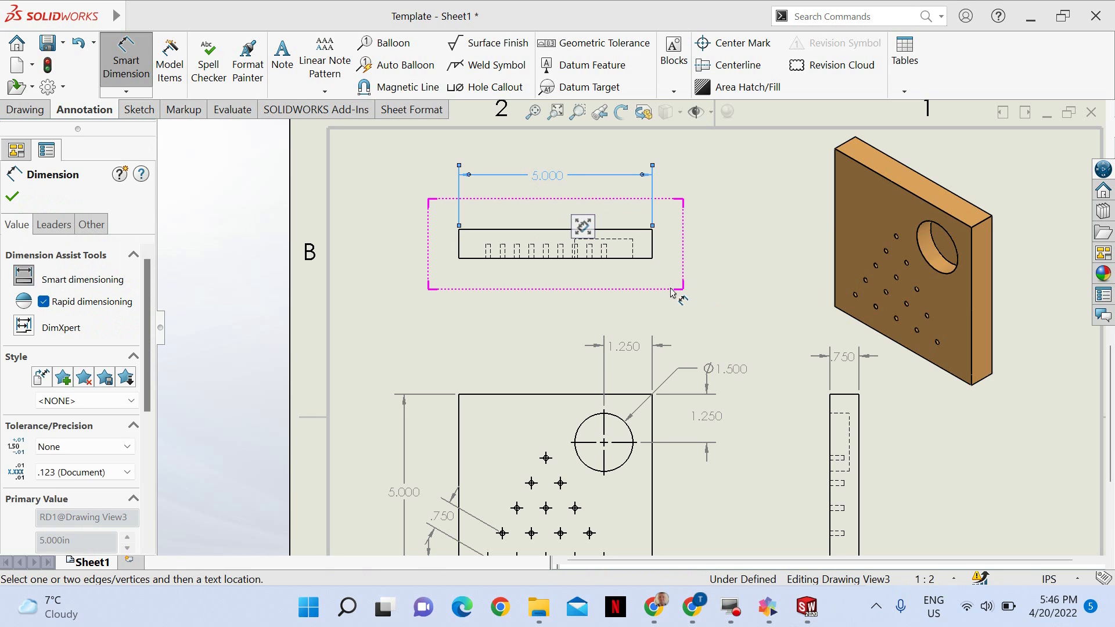
Step: Dimension the depth of the large circular pocket in the top view, placing it beside the plate's right end, and finish dimensioning
click(623, 259)
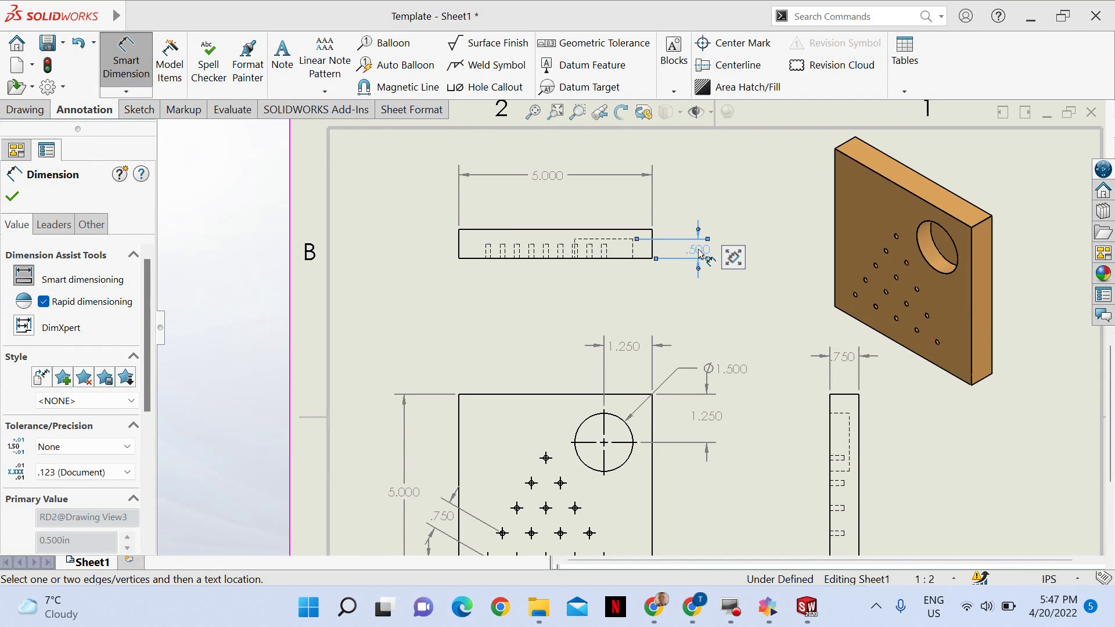
click(700, 252)
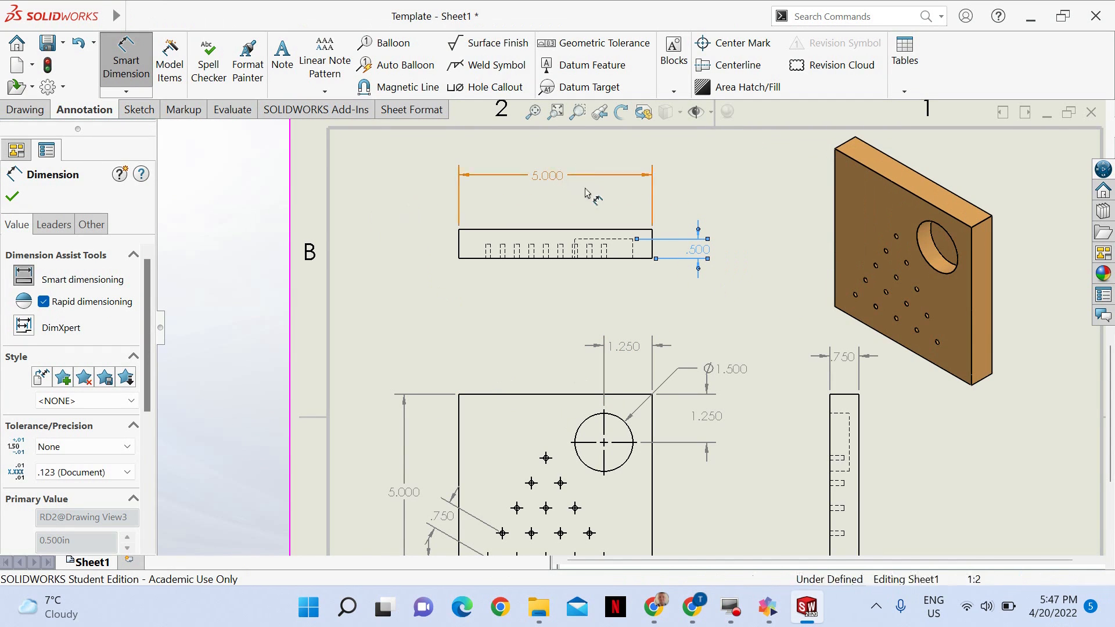
click(532, 112)
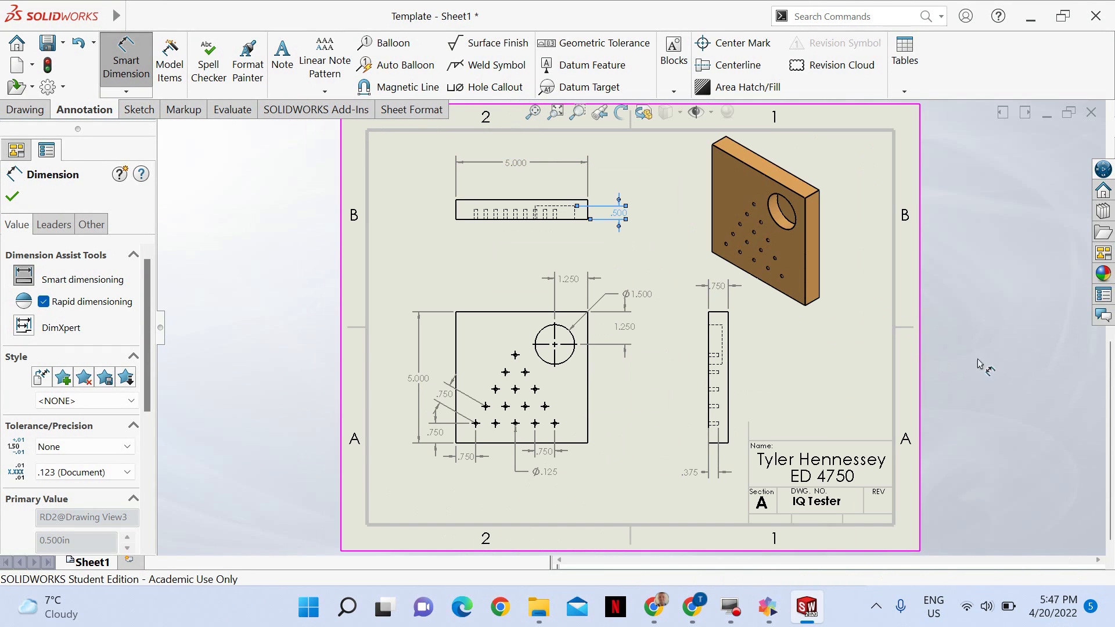
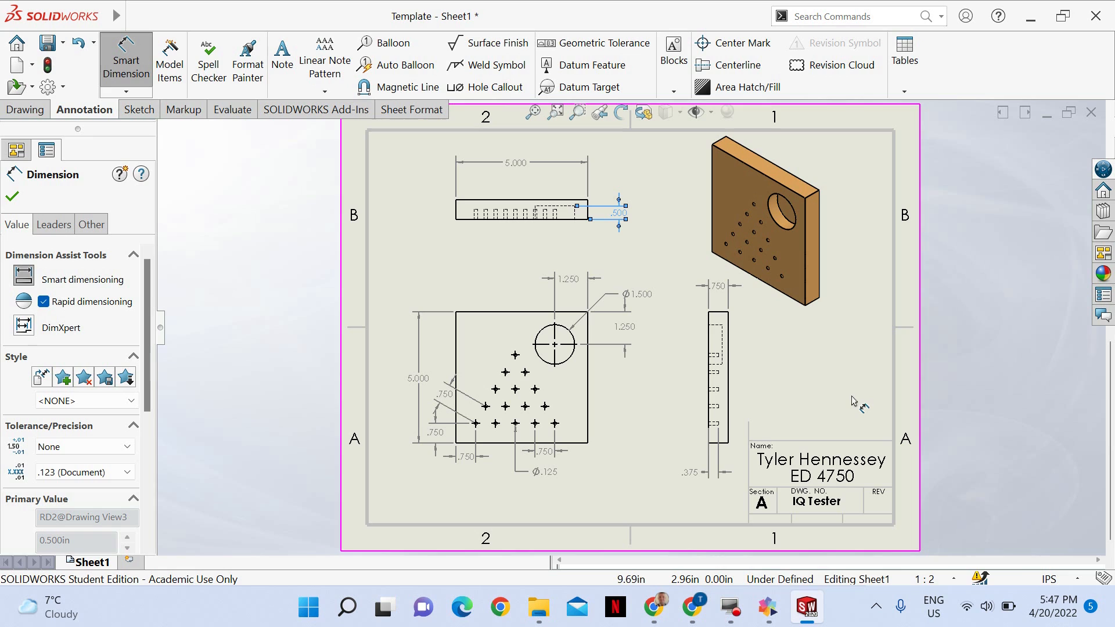
click(12, 197)
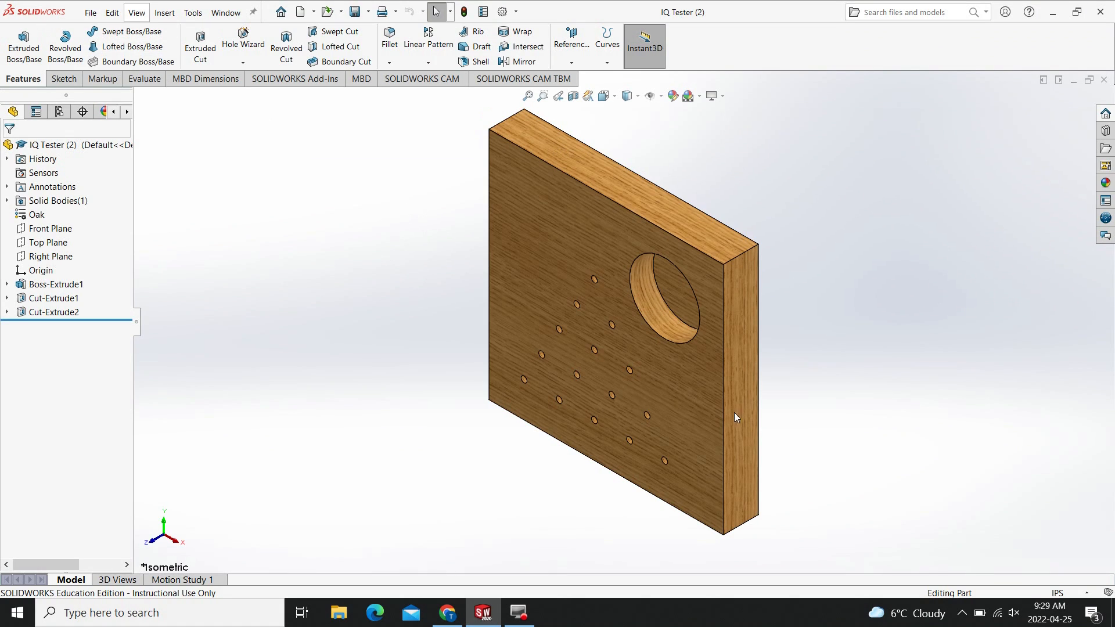
Step: Send the IQ Tester part to Mastercam through MastercamDirect with Import operations and Create Edge Curves enabled
click(194, 13)
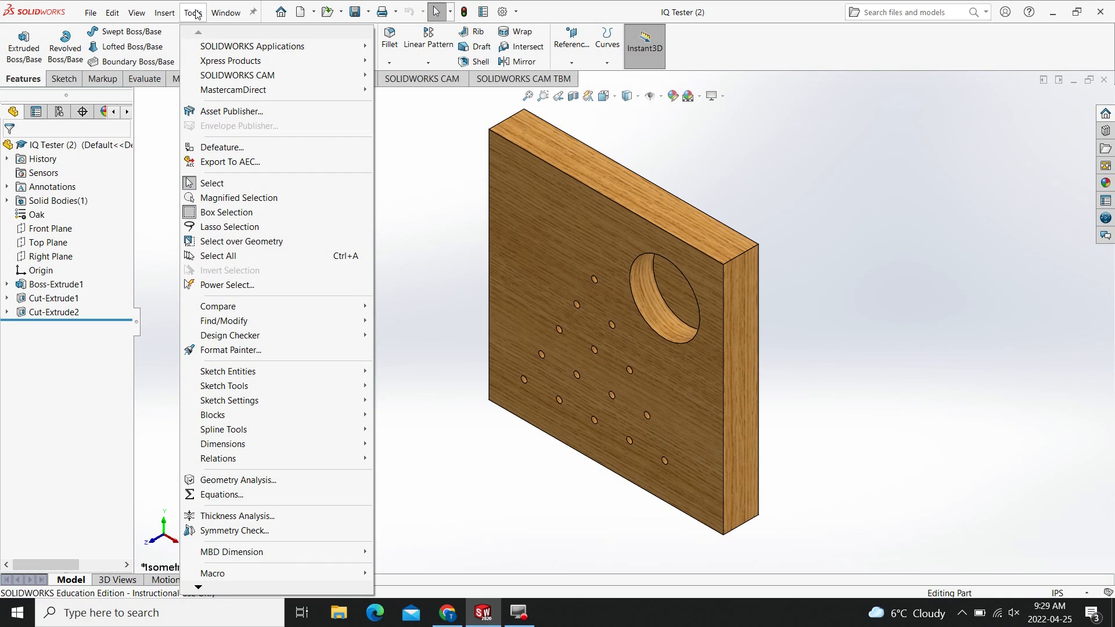
mouse_move(256, 93)
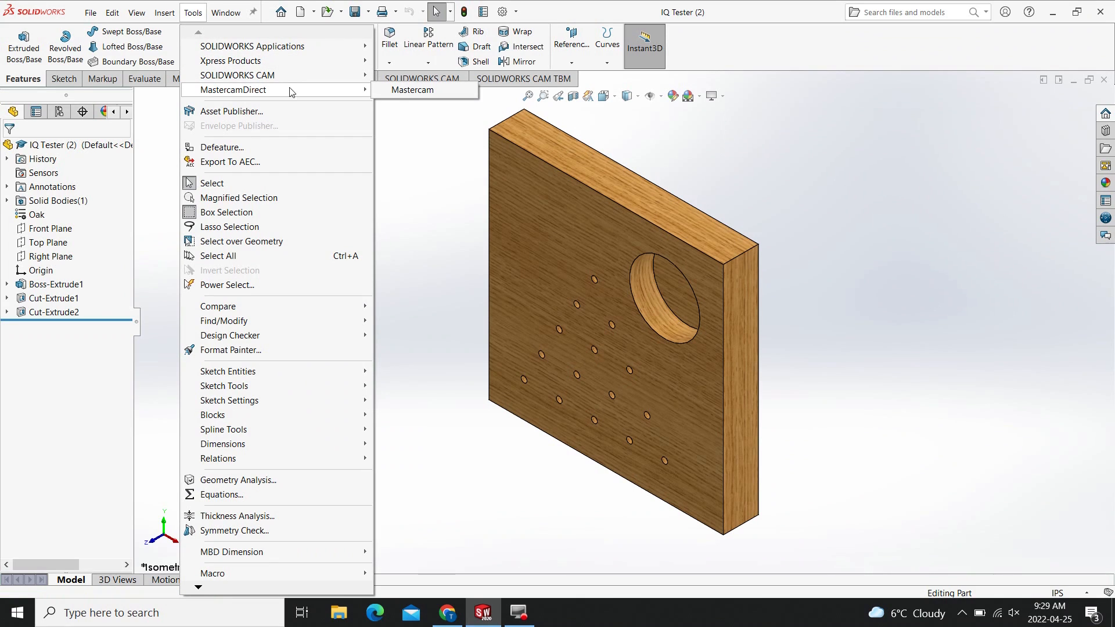
click(382, 93)
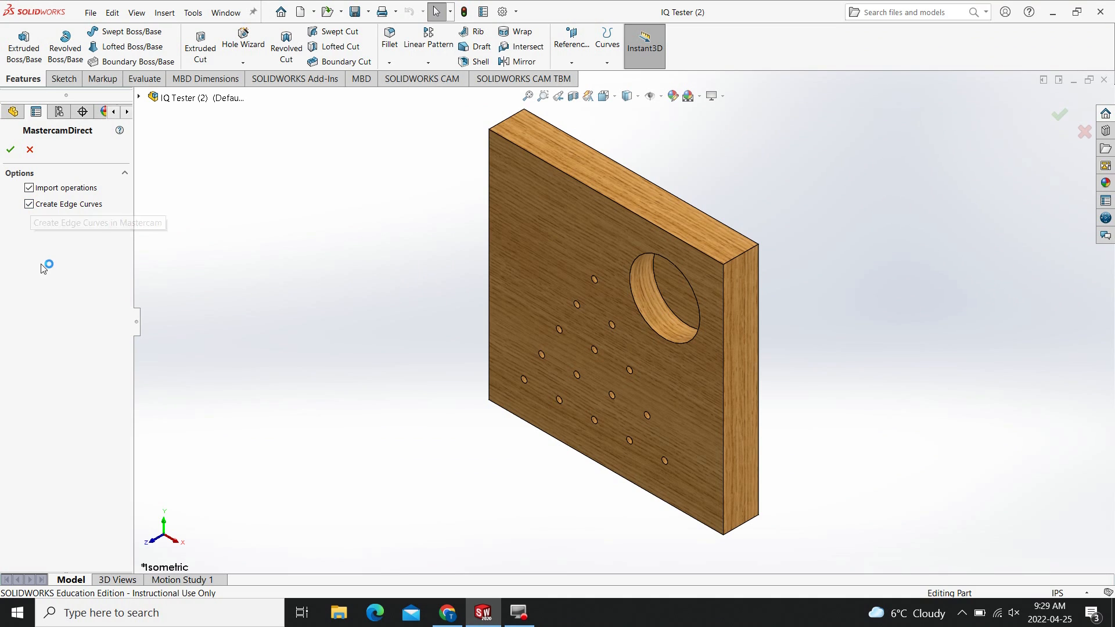
click(29, 204)
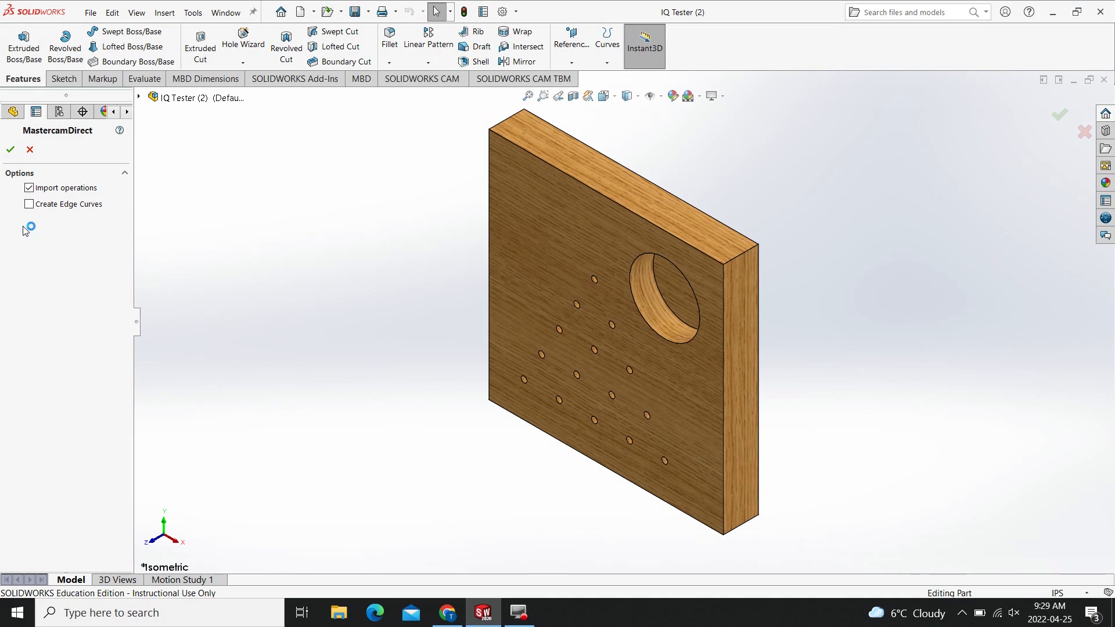
click(31, 207)
click(14, 154)
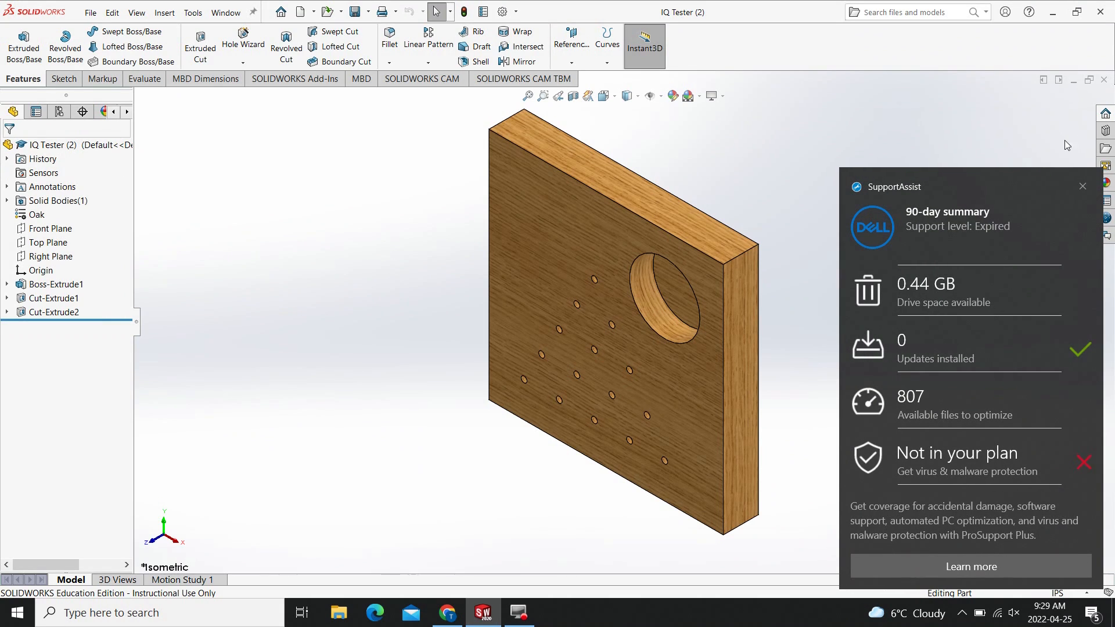
Step: Dismiss the SupportAssist notifications and cancel the file-opening dialog in Mastercam
click(1082, 187)
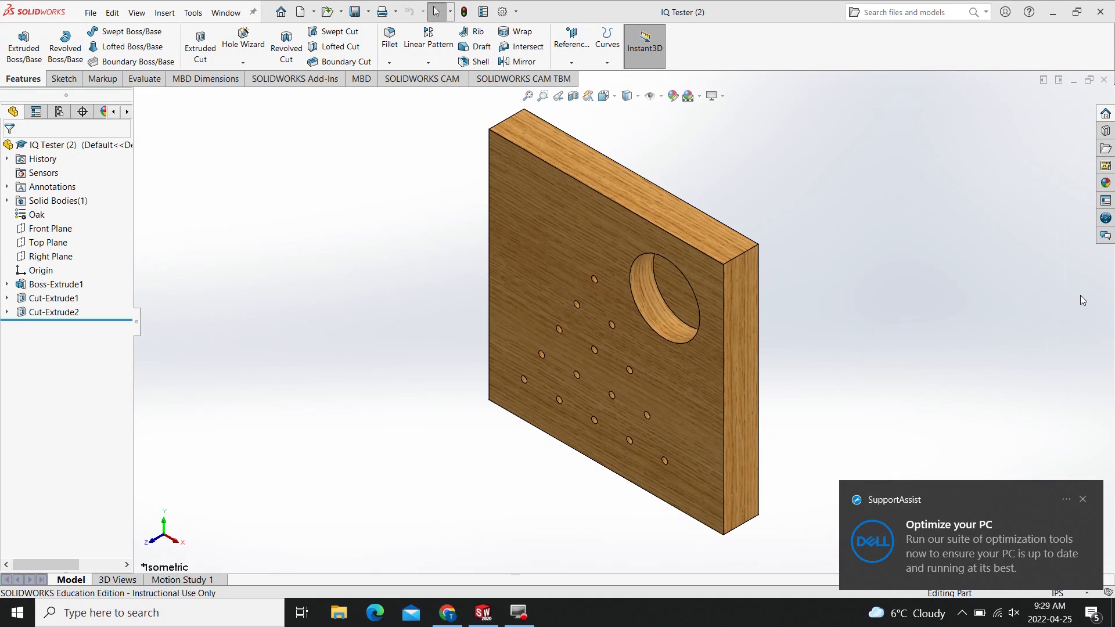
click(1084, 501)
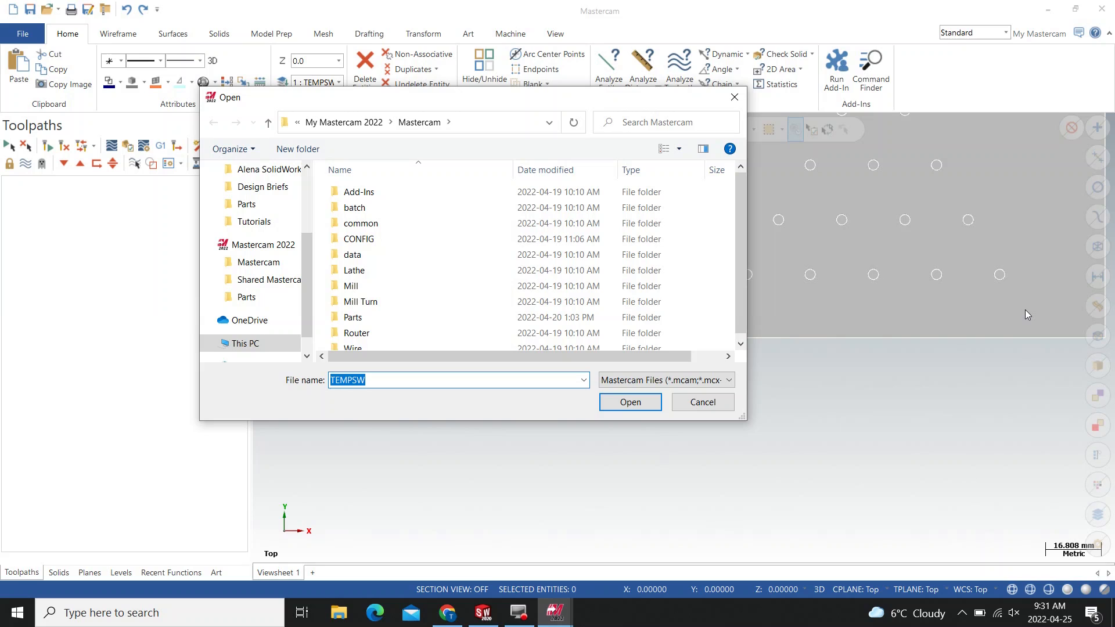
click(702, 402)
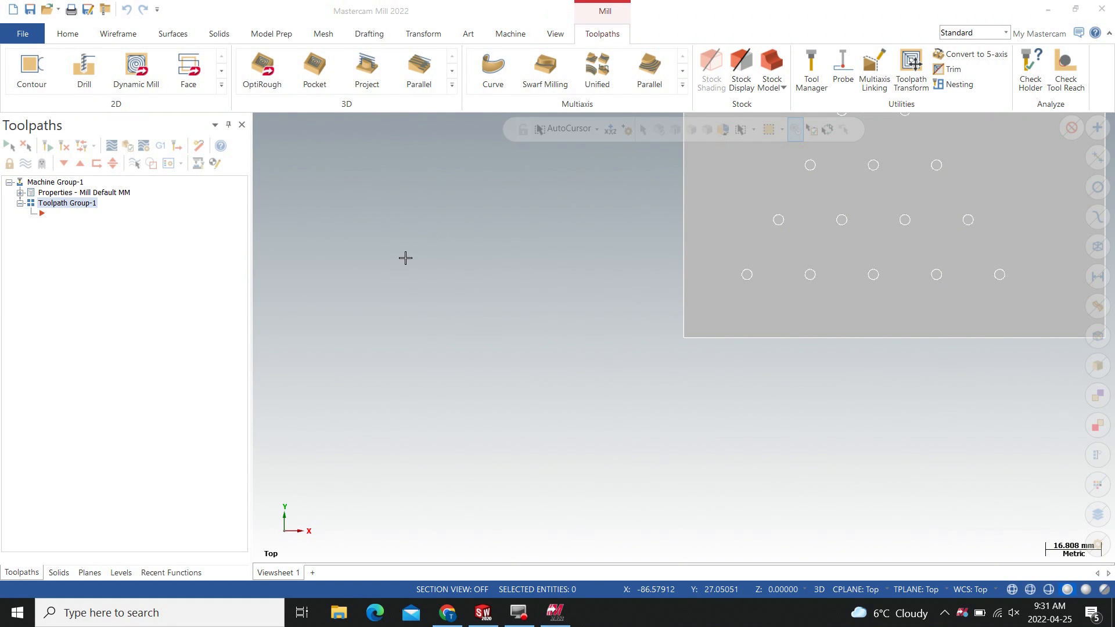
Step: Fit the whole imported plate in the Mastercam graphics view
right_click(431, 208)
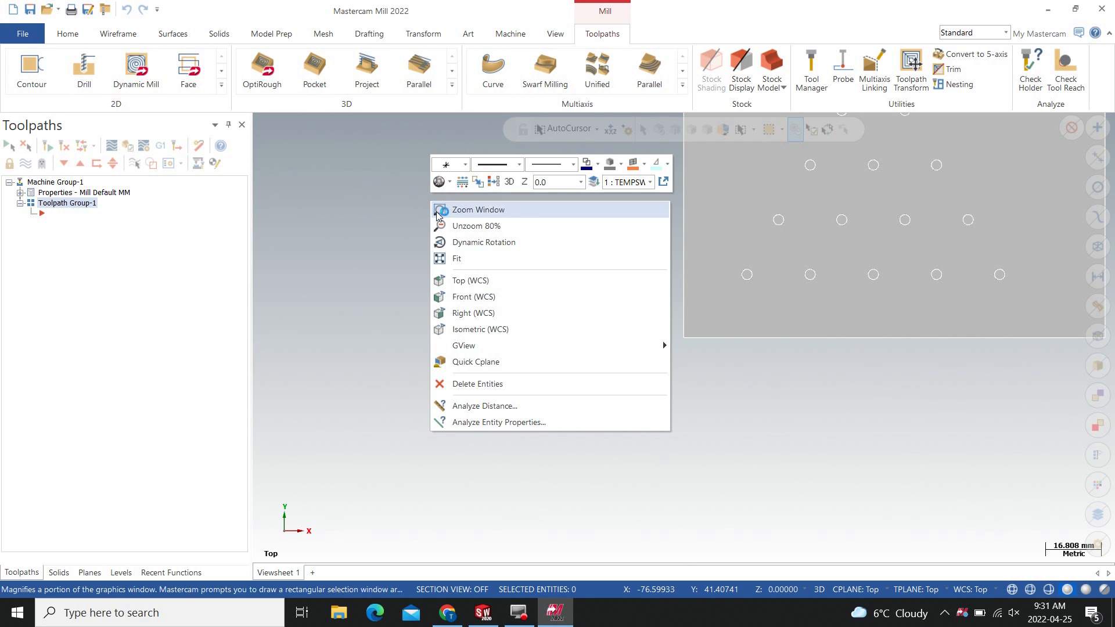
click(473, 259)
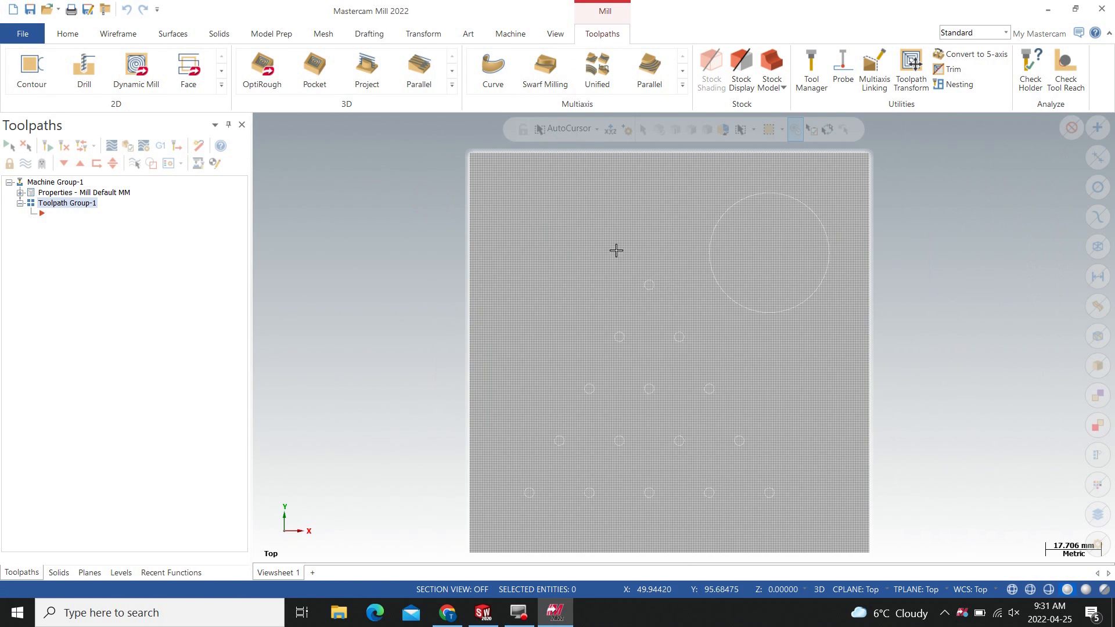
right_click(374, 267)
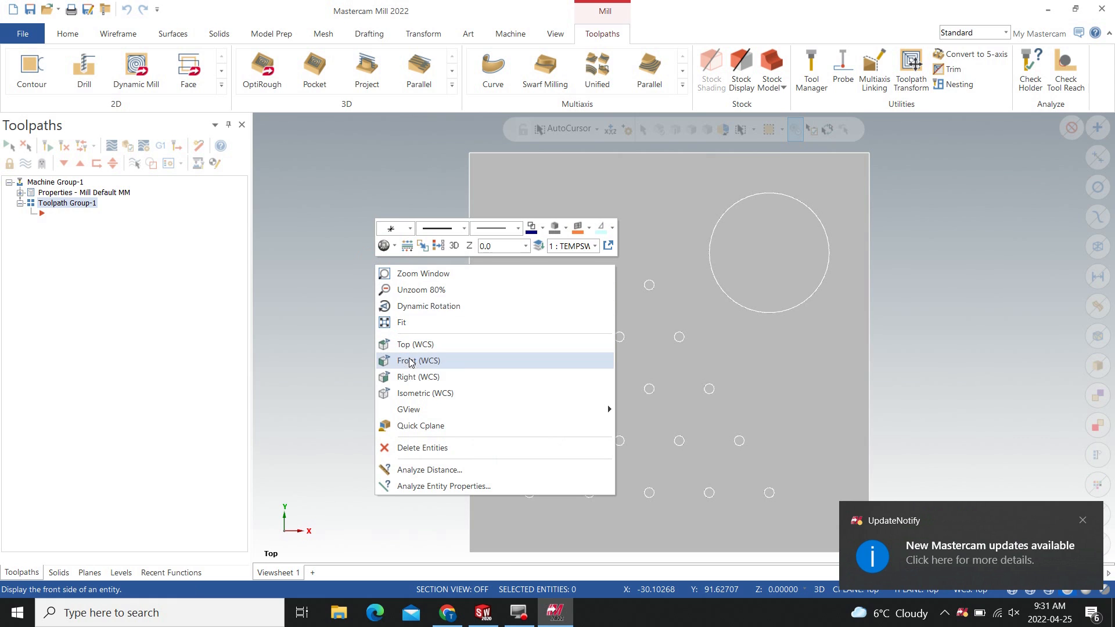
click(314, 309)
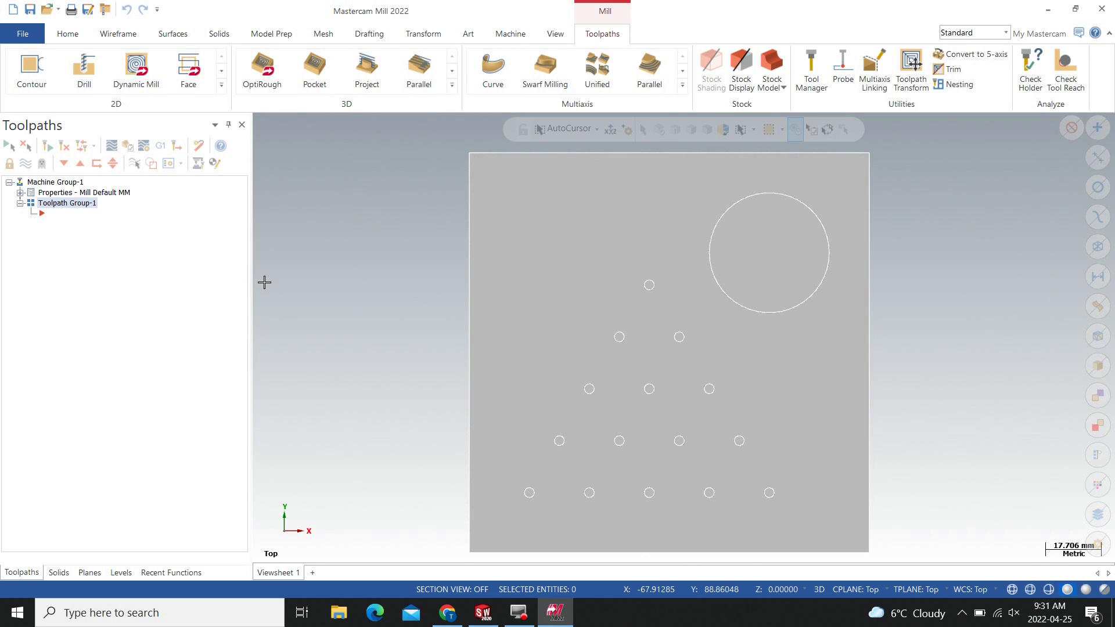
Step: Set the units for analyze measurements to Inches in the system configuration
click(24, 35)
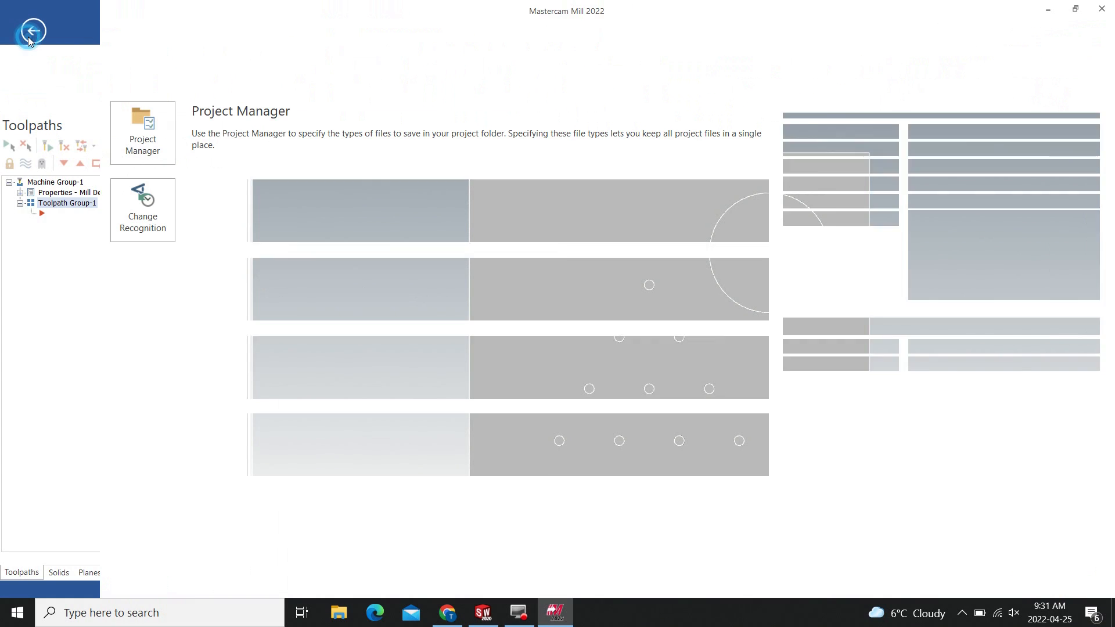
click(40, 367)
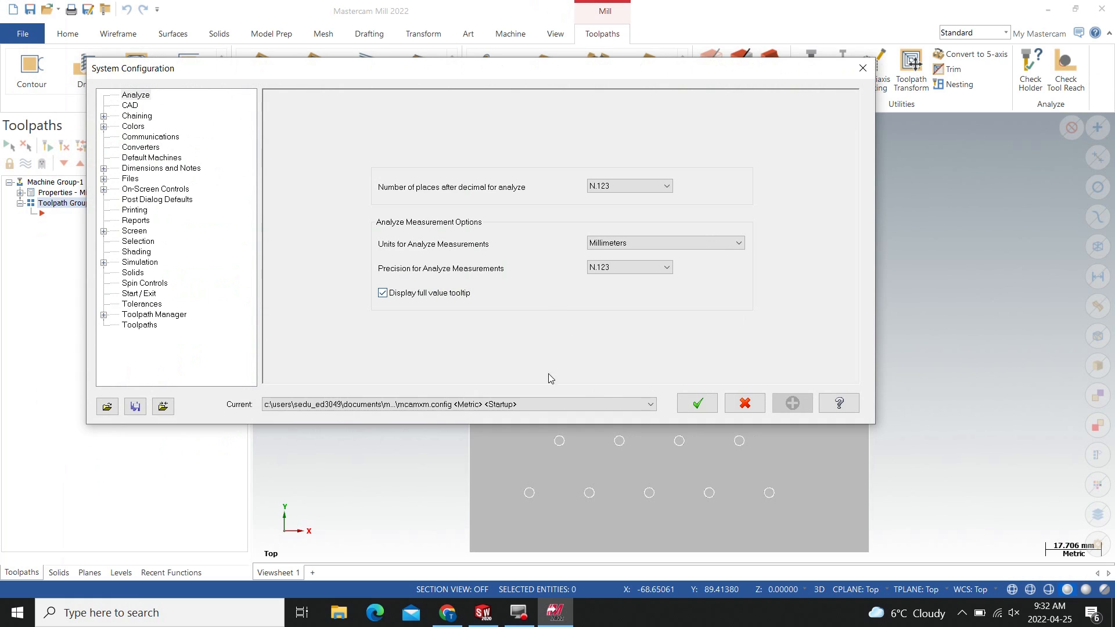
click(630, 245)
click(616, 260)
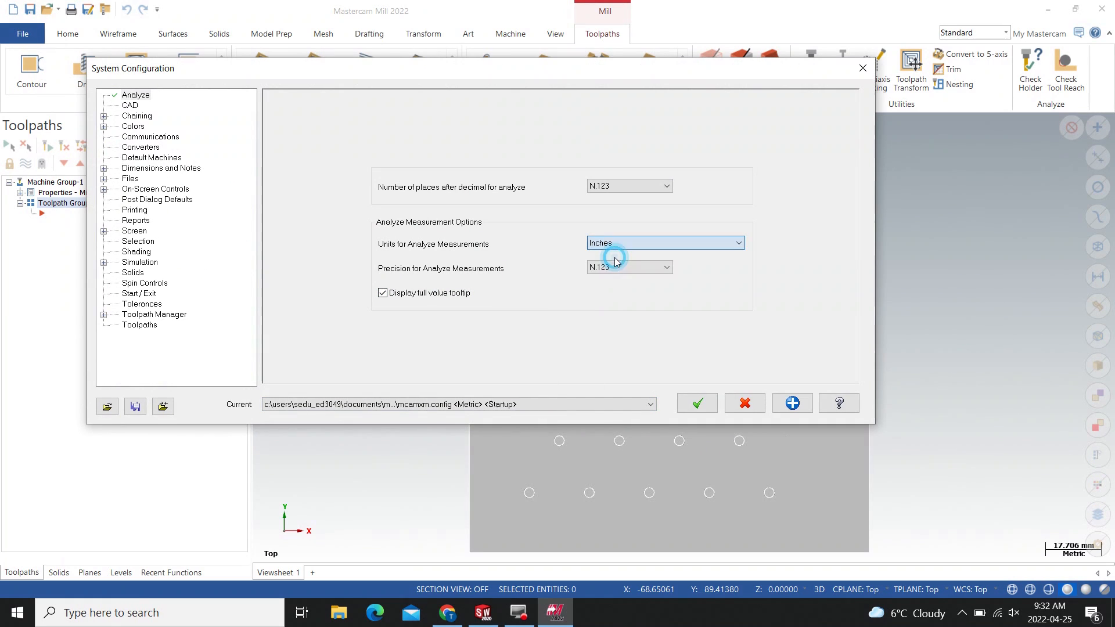
Step: Switch the current configuration to mcamx.config <Inch>, accept the unit change, and scale the current part to inch
click(530, 404)
click(514, 417)
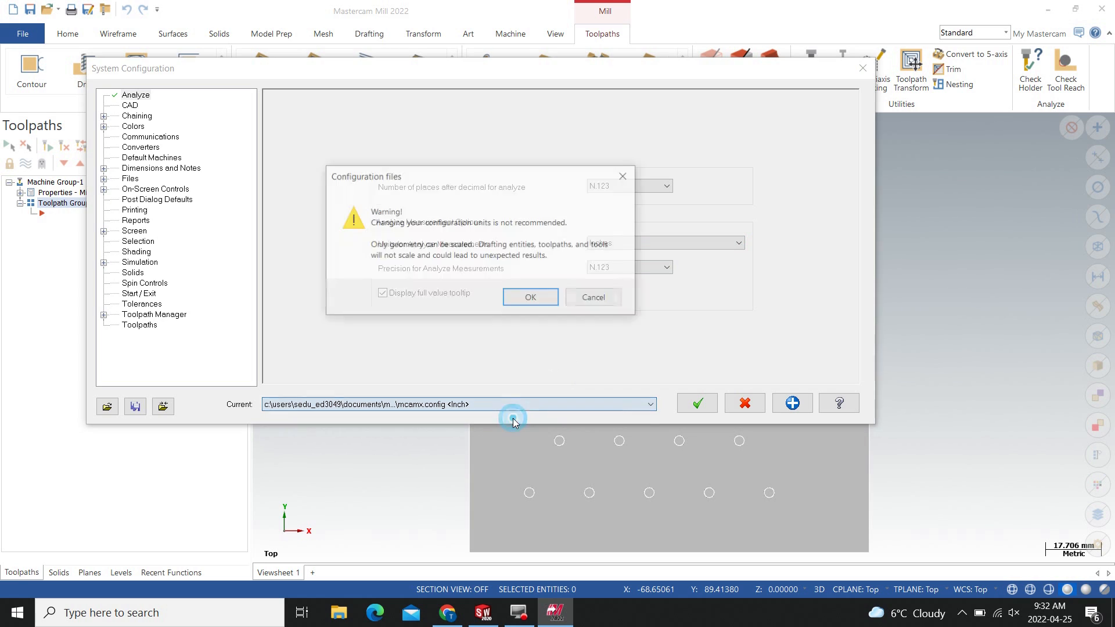
click(531, 298)
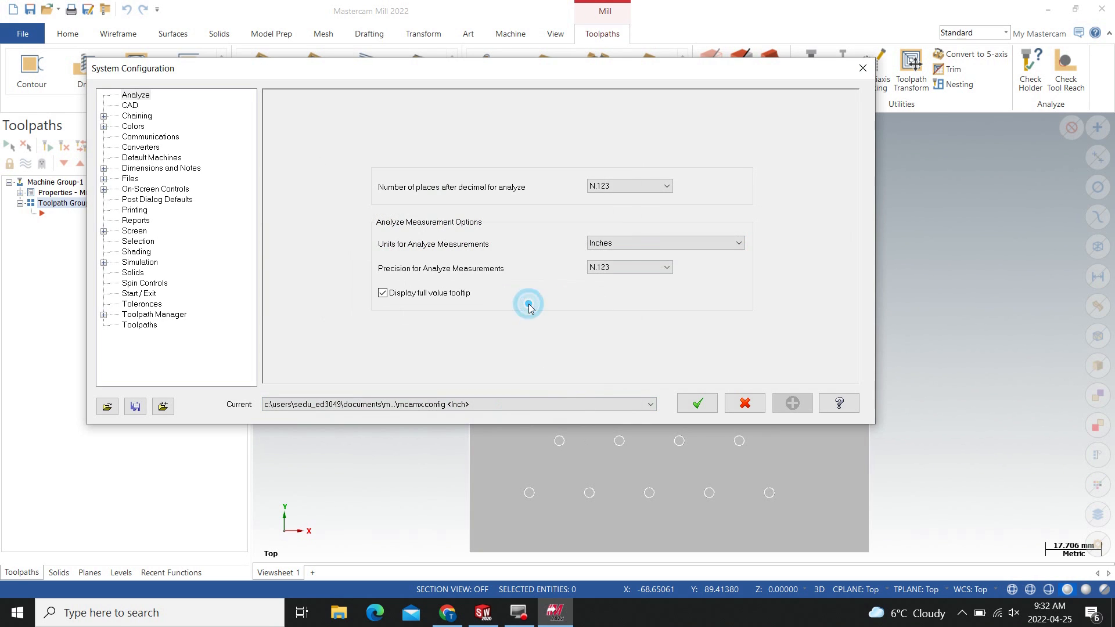
click(685, 403)
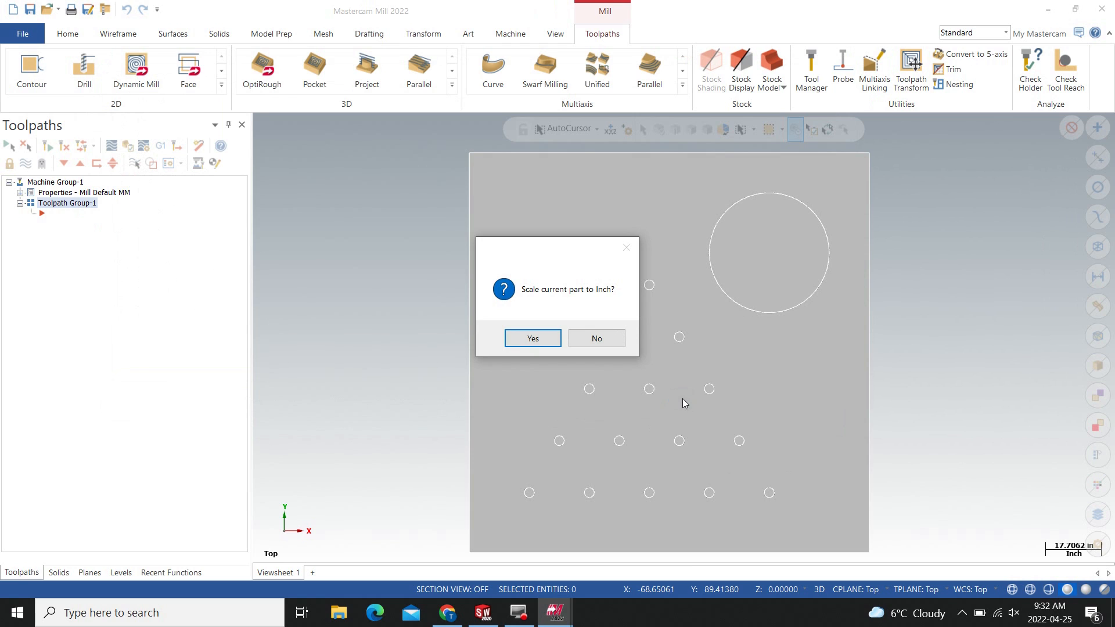
click(532, 340)
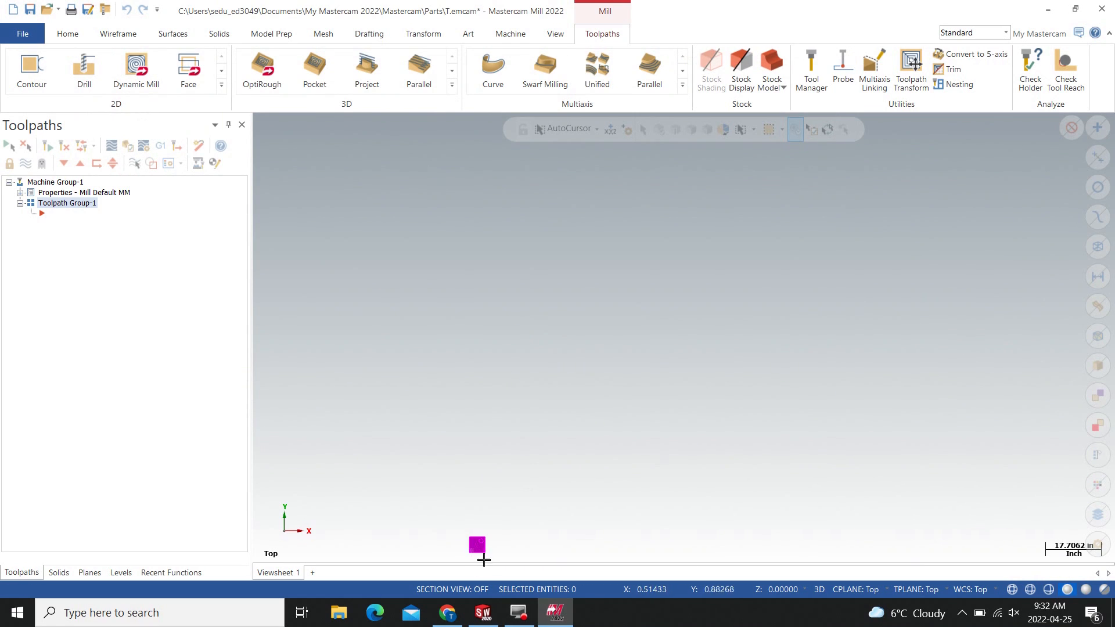
right_click(392, 208)
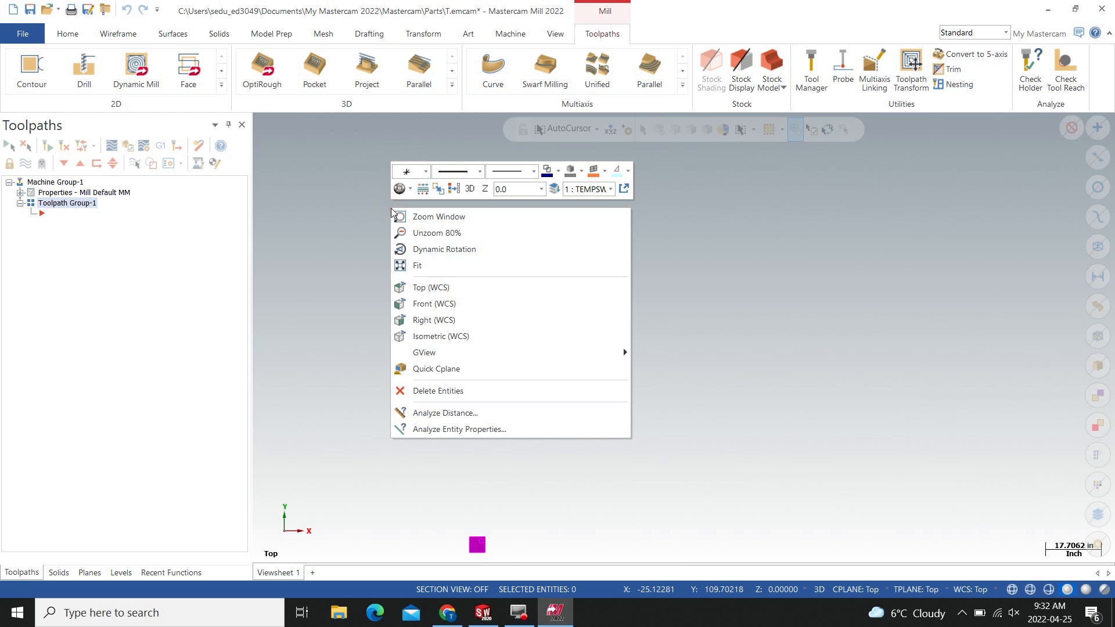
click(443, 268)
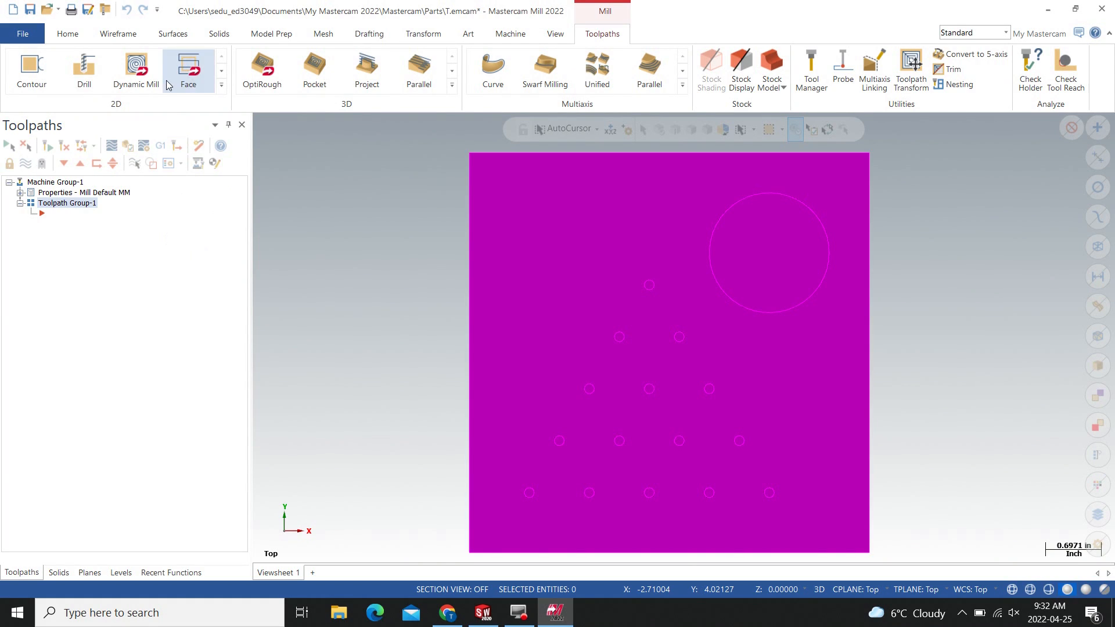
Step: Add the LARKEN CAMTOOL ROUTER machine and delete the default mill's Machine Group-1
click(511, 34)
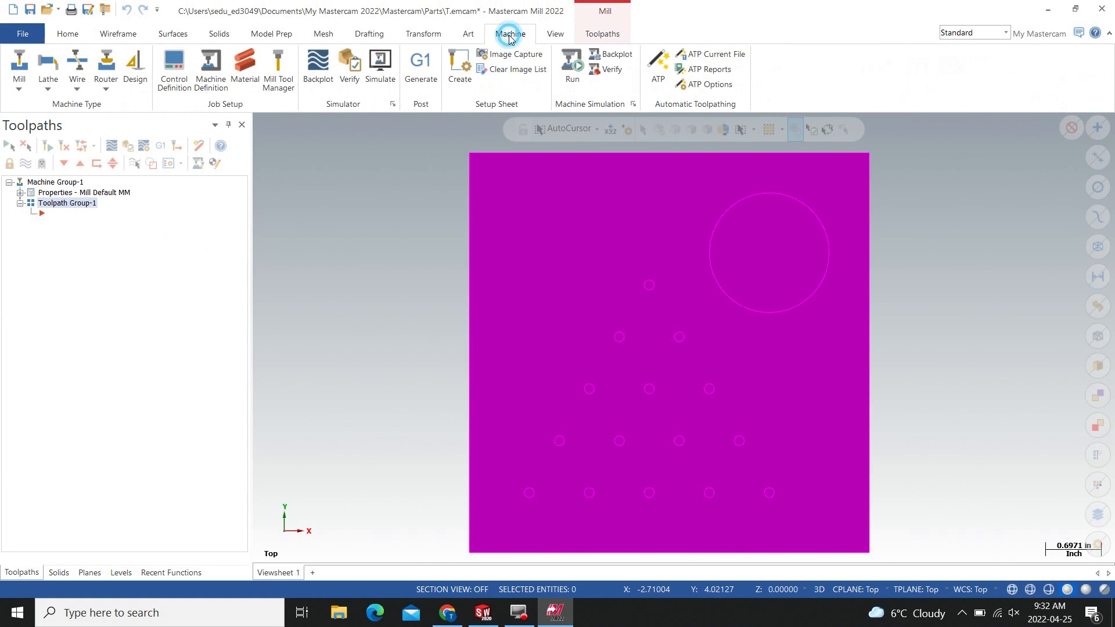
click(108, 90)
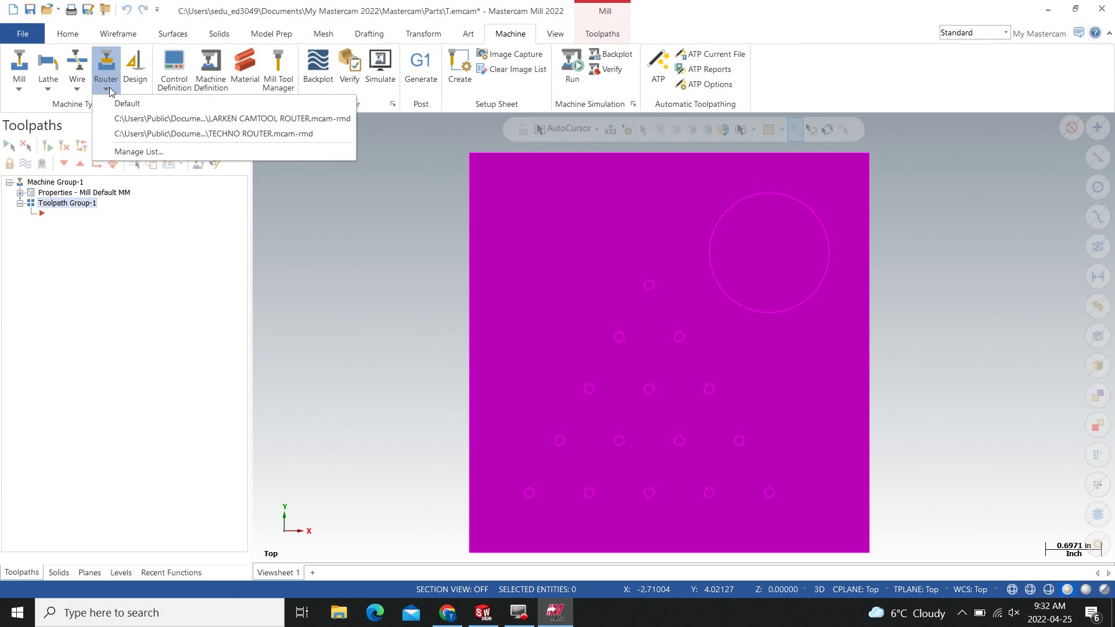
click(155, 119)
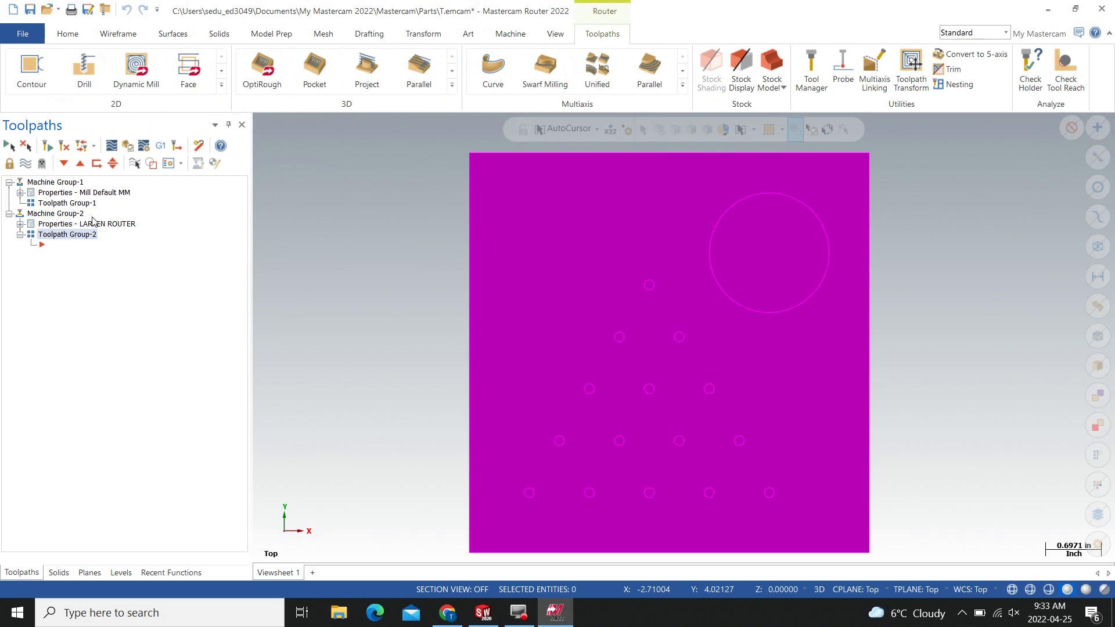
click(68, 183)
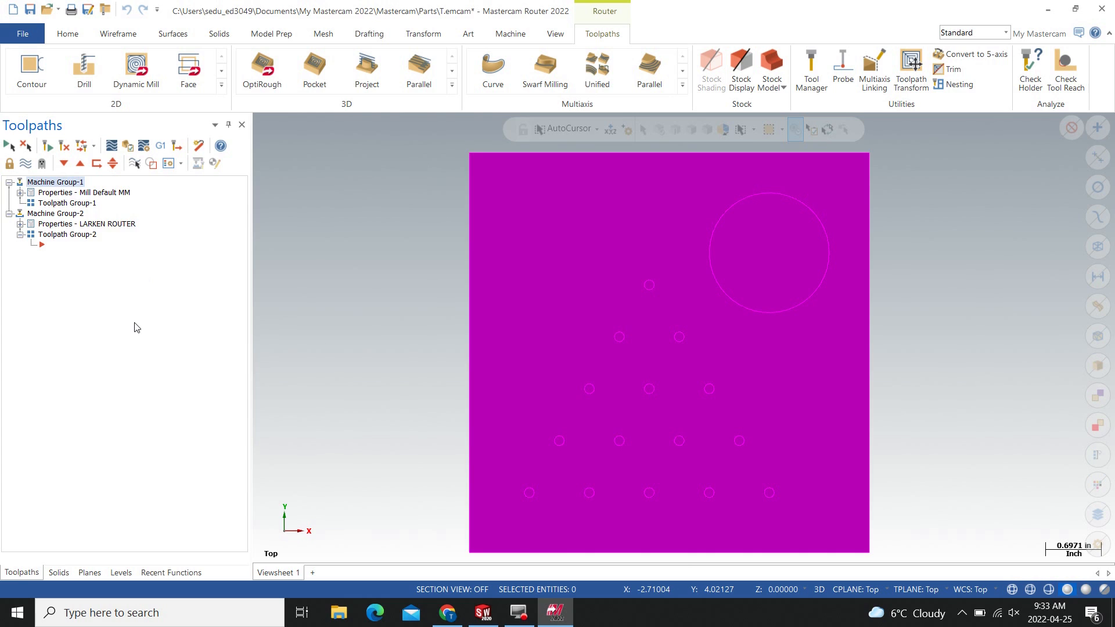
key(Delete)
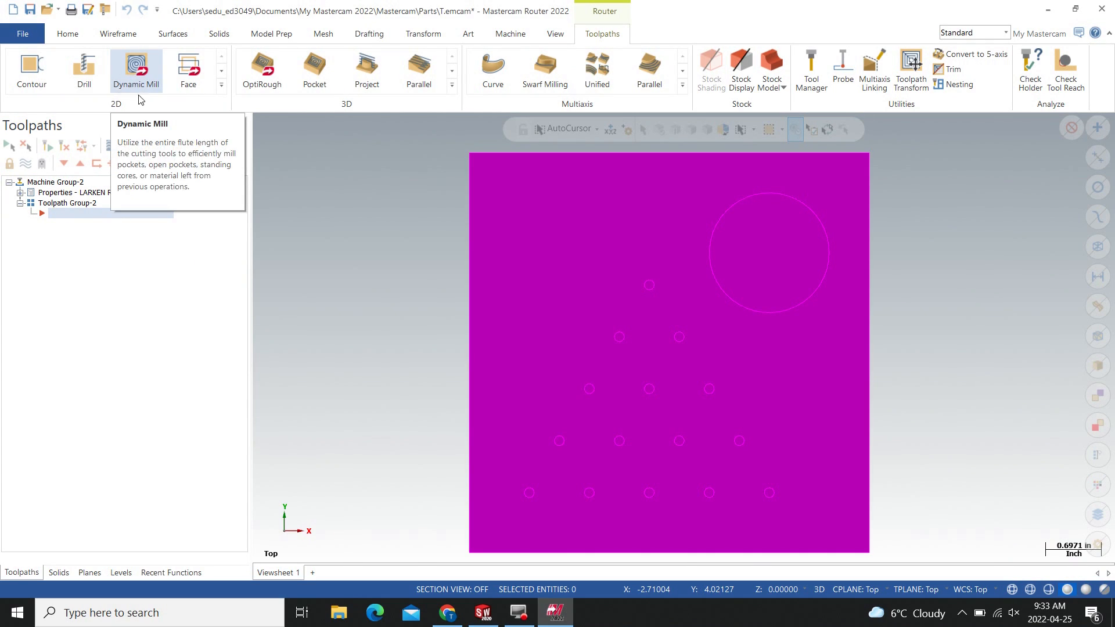
Step: Examine the router machine definitions available in the machine definition menu management, leaving the list as it is
click(511, 35)
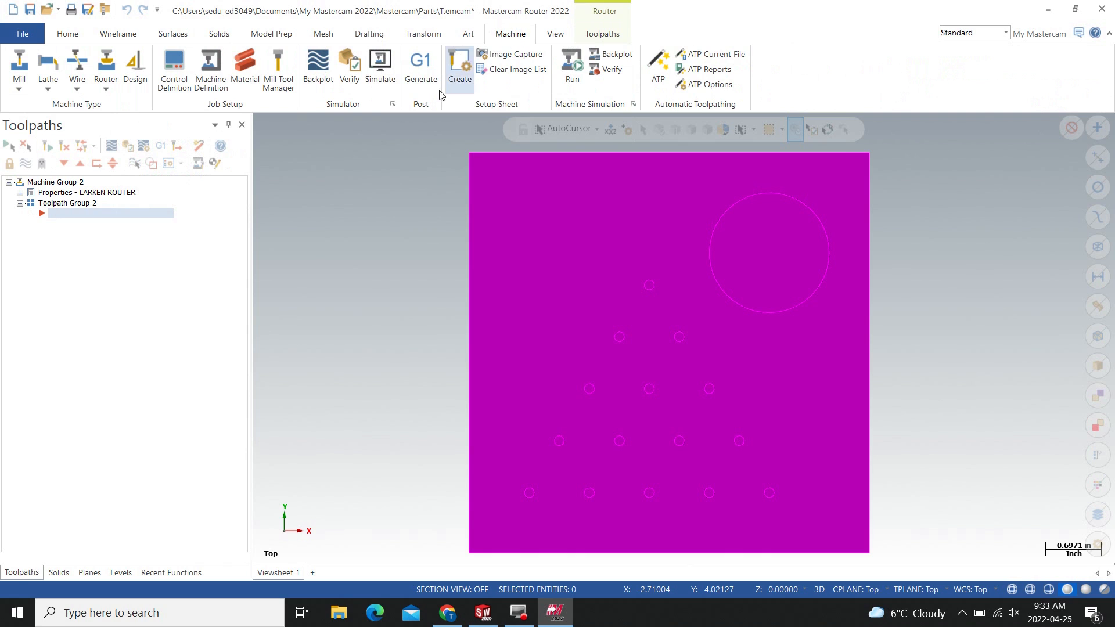
click(104, 88)
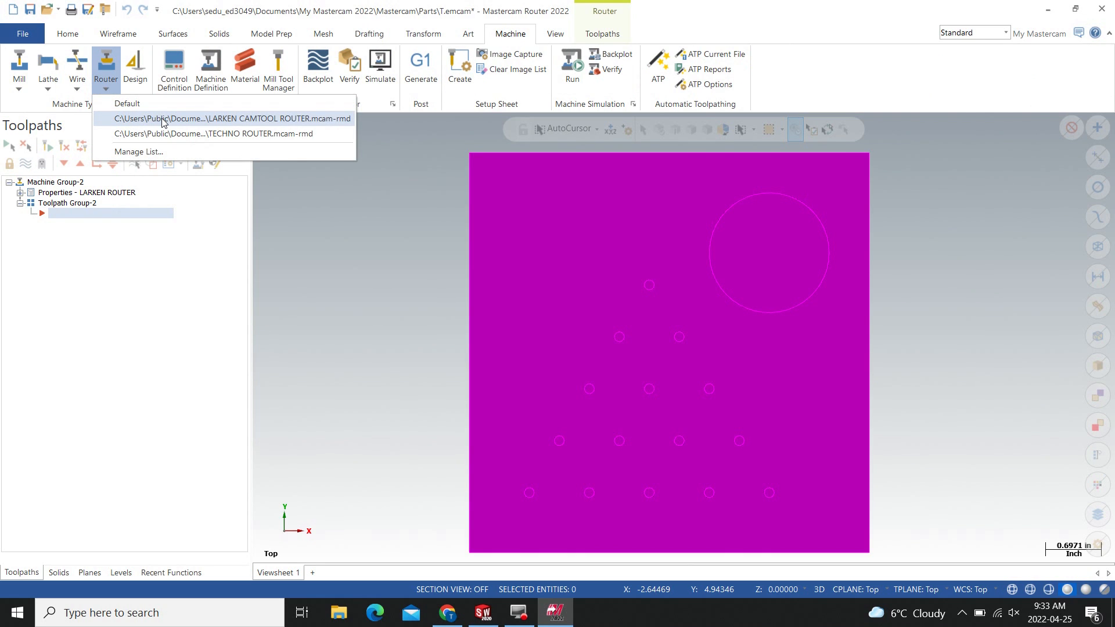
click(155, 153)
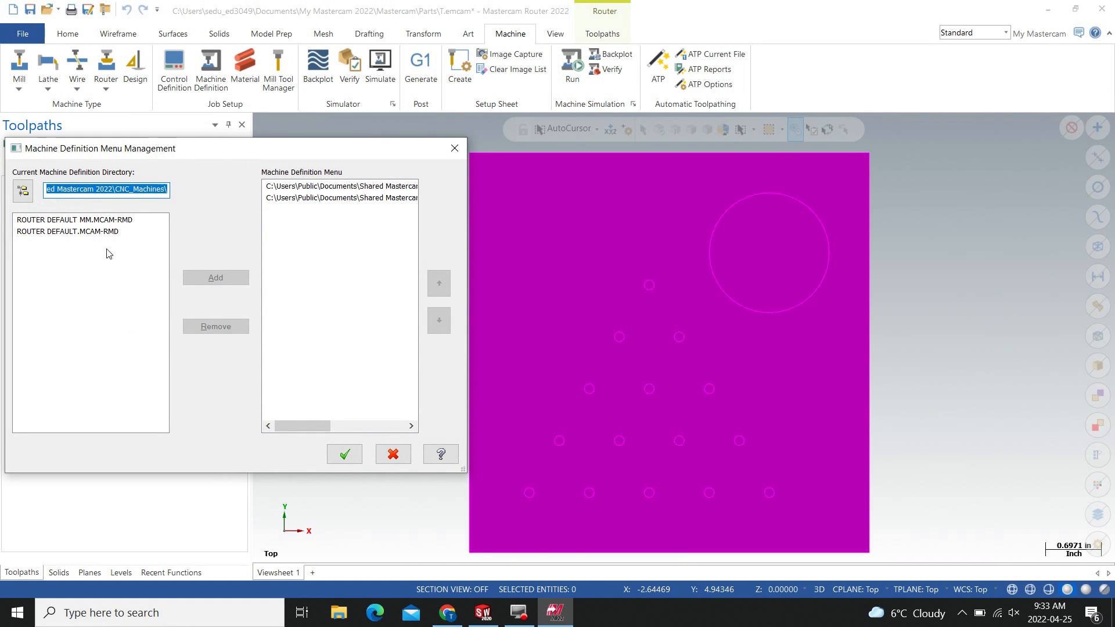
click(58, 220)
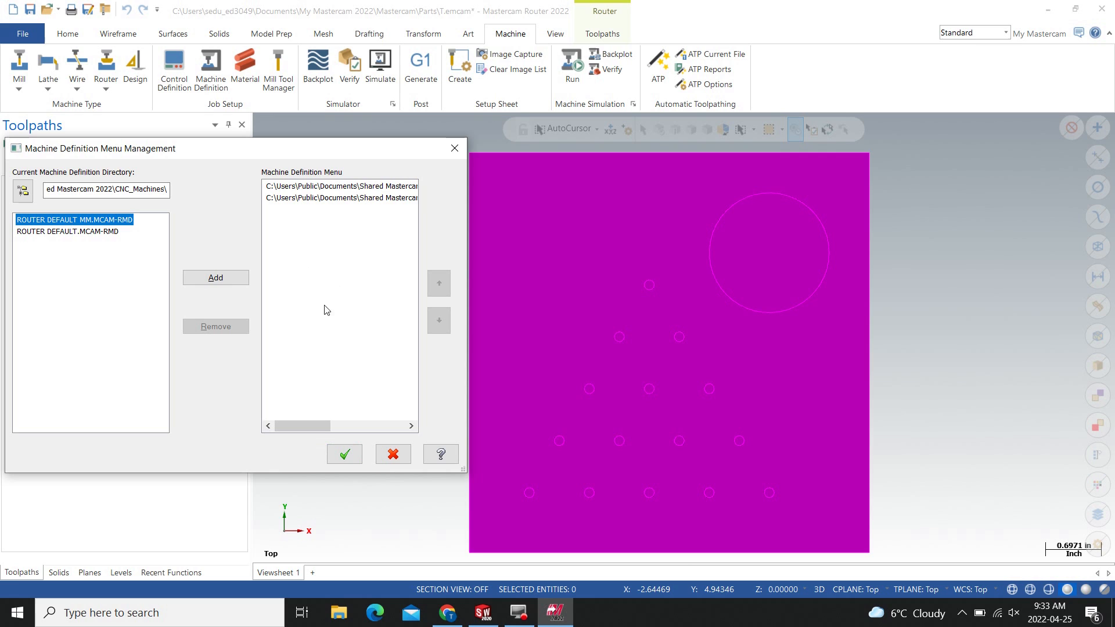
click(454, 149)
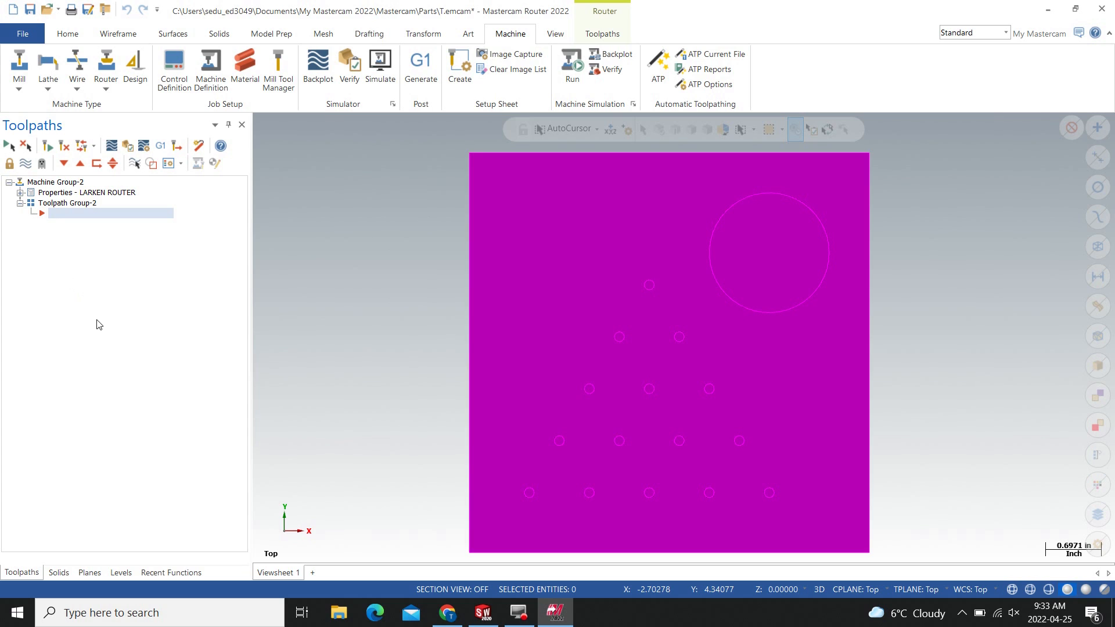
Step: Turn on the warning for duplicate tool numbers in the LARKEN ROUTER tool settings
click(20, 194)
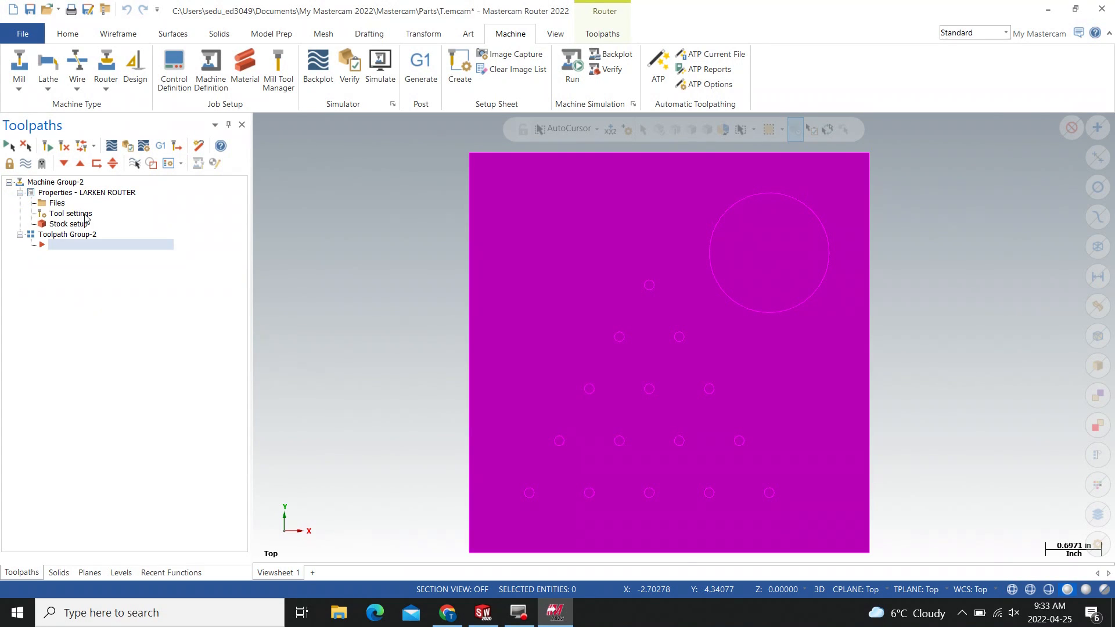
double_click(71, 214)
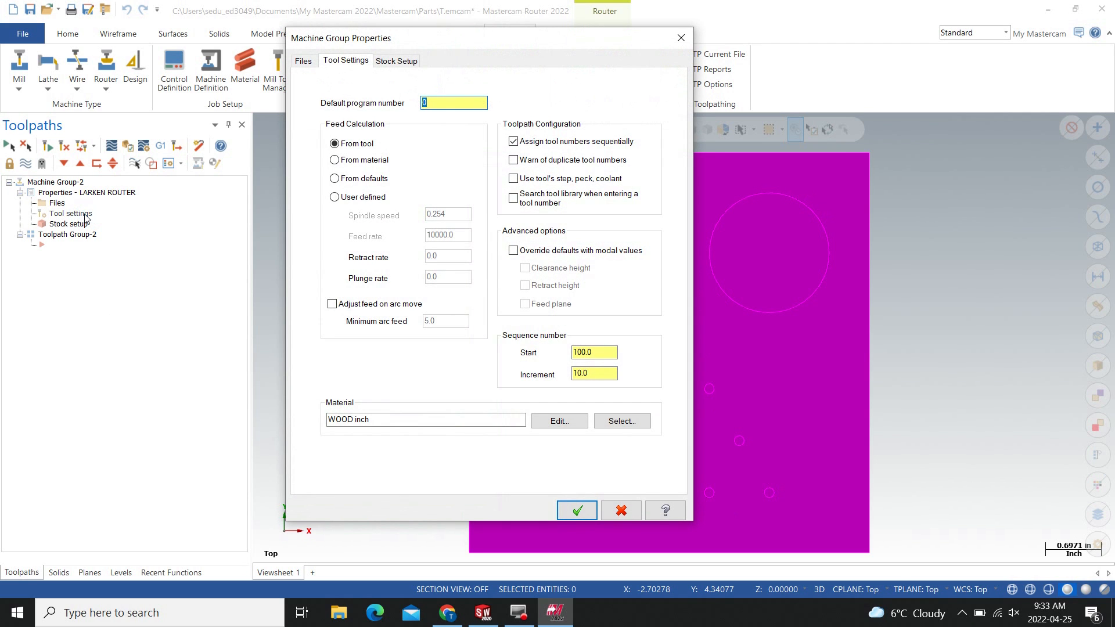
click(513, 160)
Step: Display rectangular stock with its origin at the top left corner, sized from all entities to 5.0 × 5.0 × 0.75
click(395, 61)
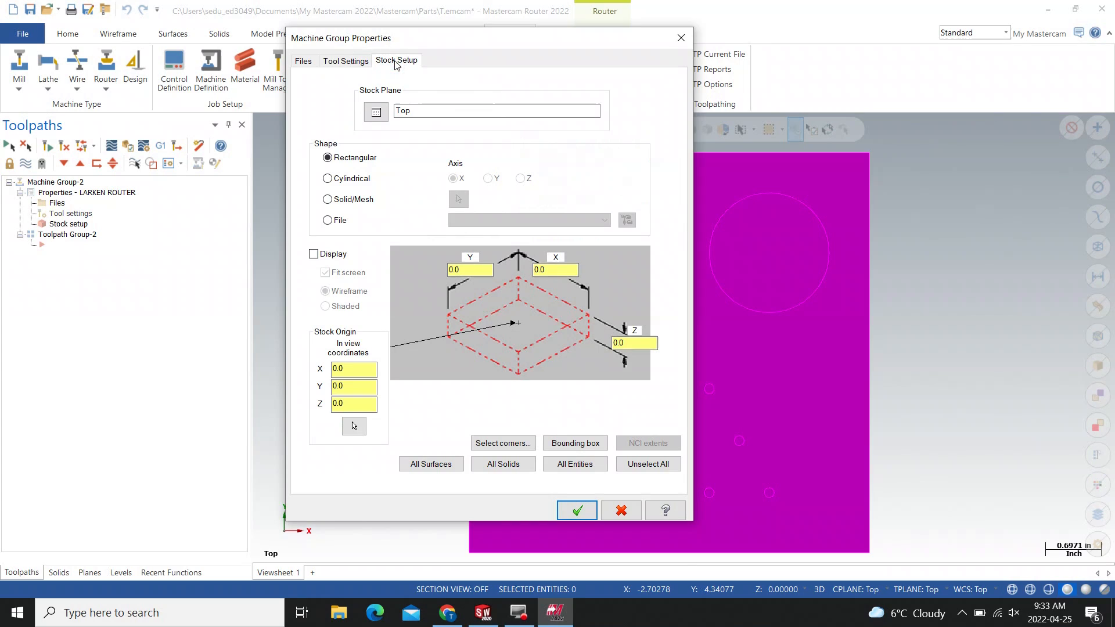
click(314, 254)
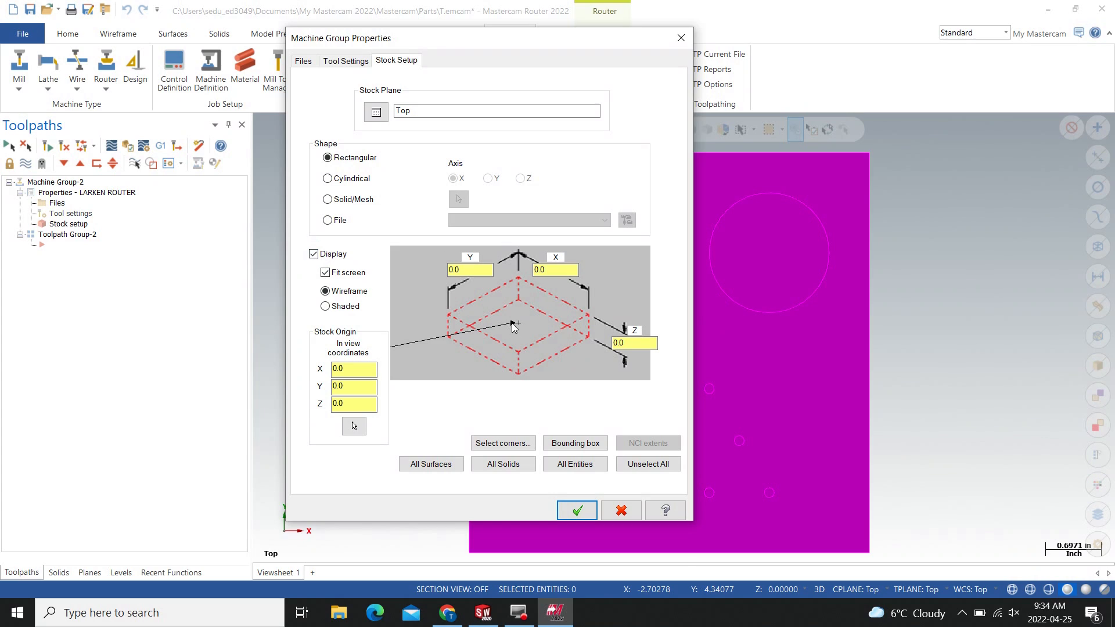
click(450, 320)
click(574, 466)
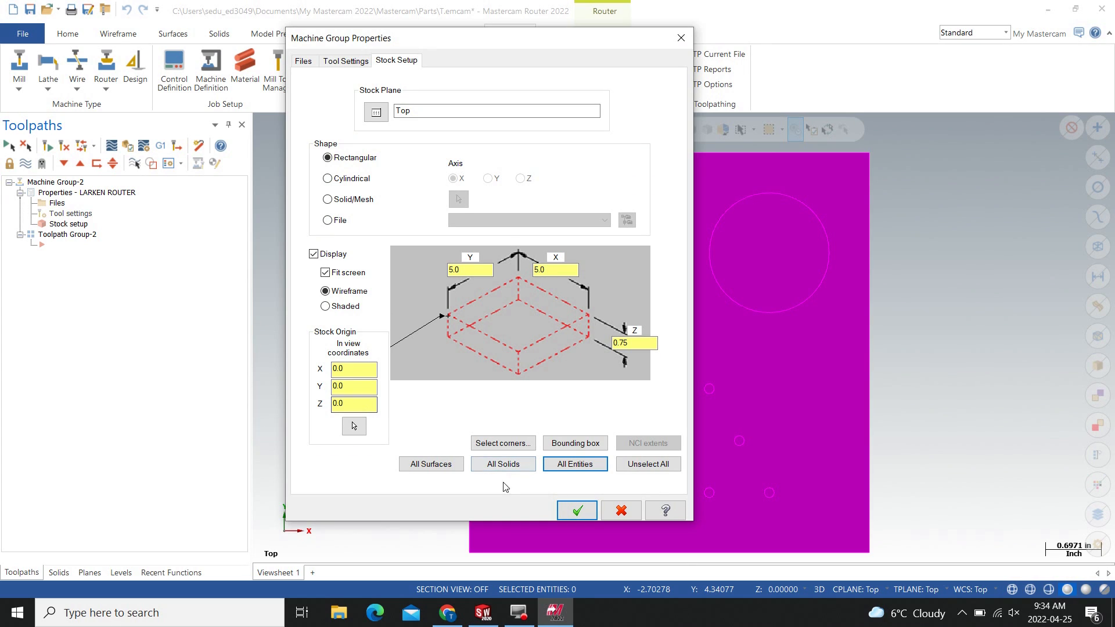
click(574, 512)
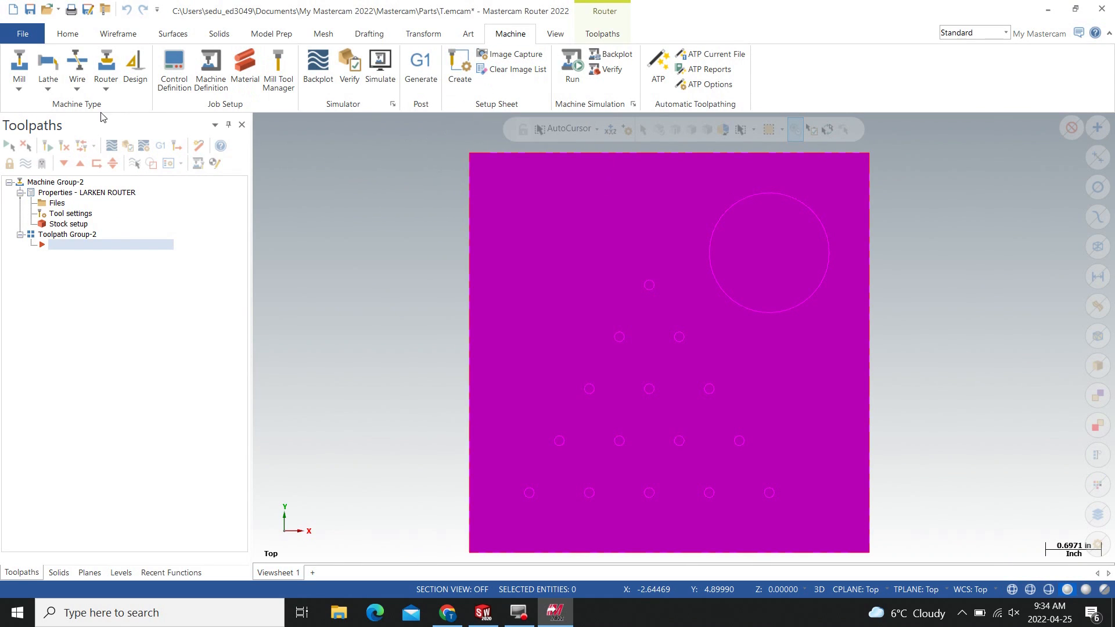
Step: Start a Drill toolpath and select all the 0.125 holes of the triangular pattern, leaving out the large circular pocket
click(602, 34)
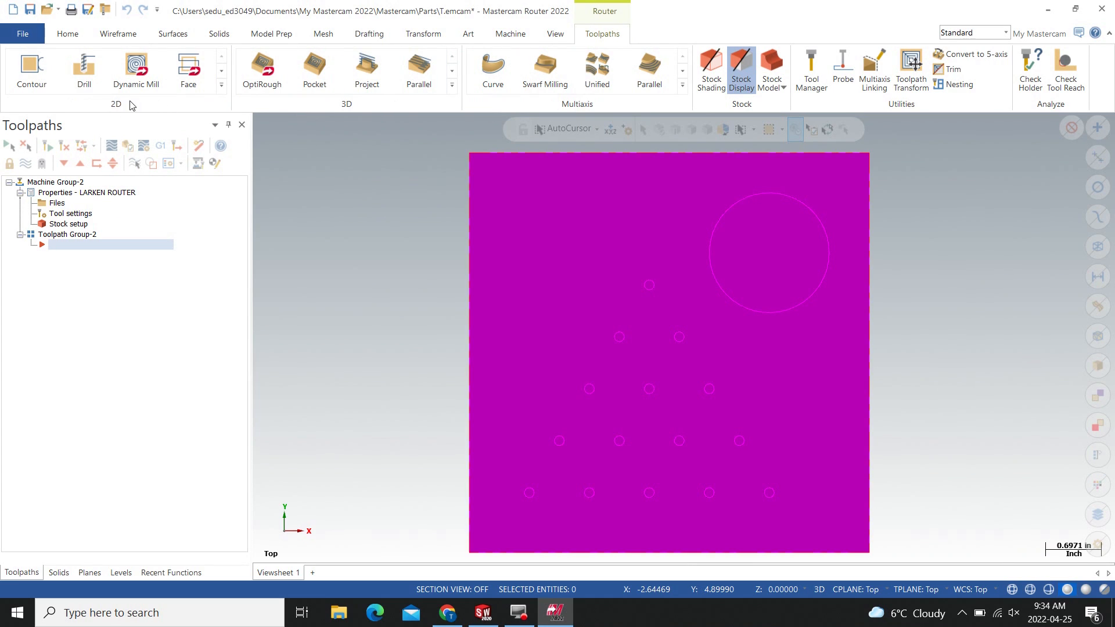
click(84, 73)
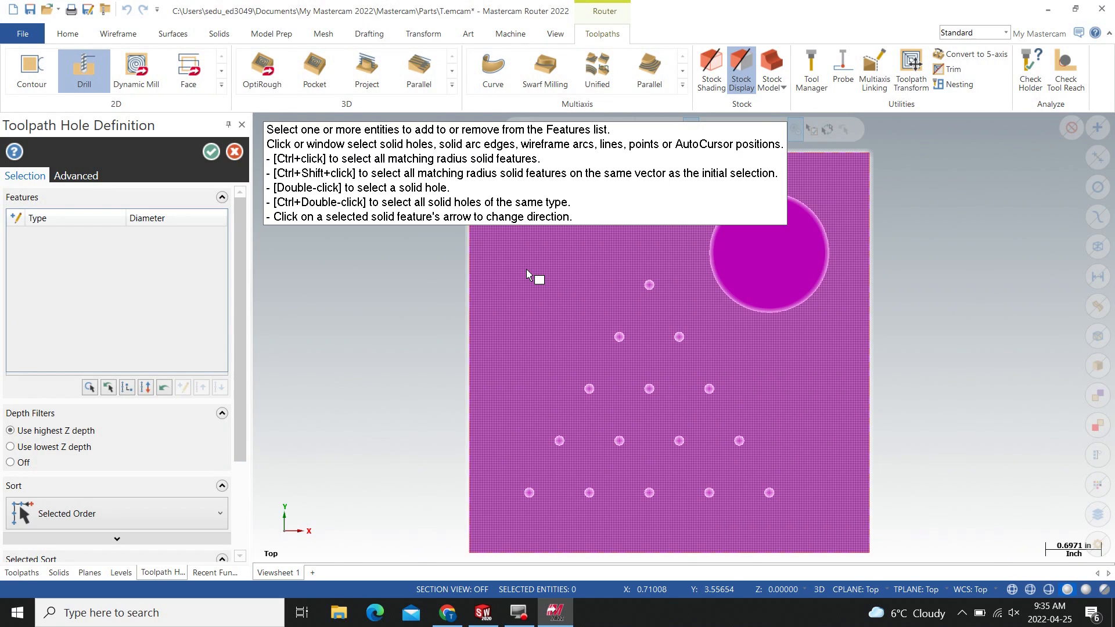
click(529, 492)
drag(491, 239, 846, 540)
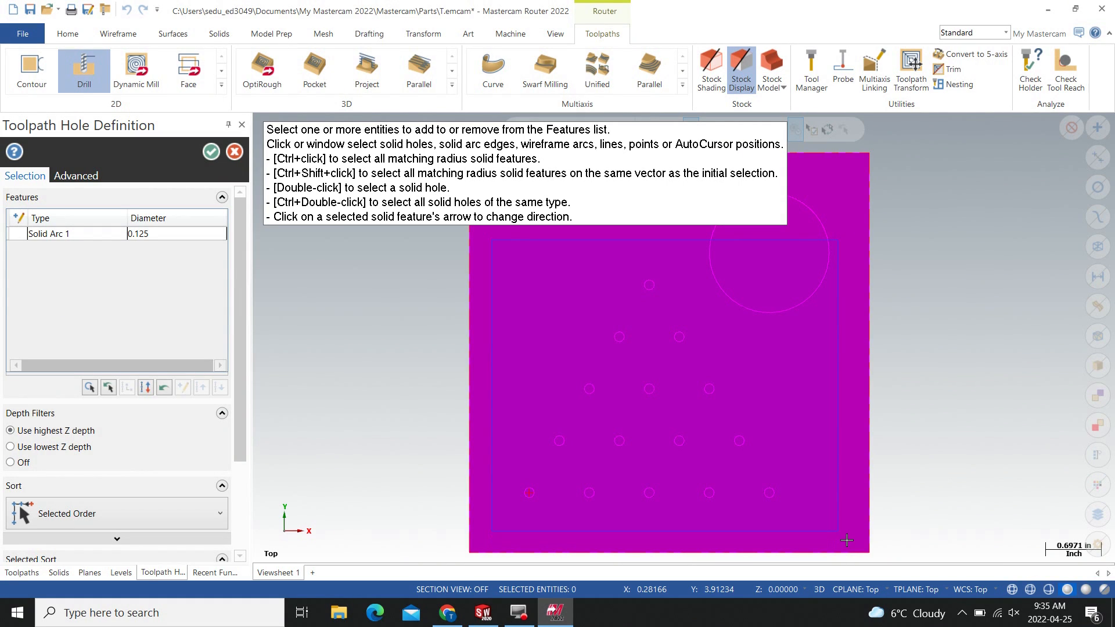
mouse_move(846, 540)
mouse_down()
mouse_move(854, 528)
mouse_move(843, 528)
mouse_up()
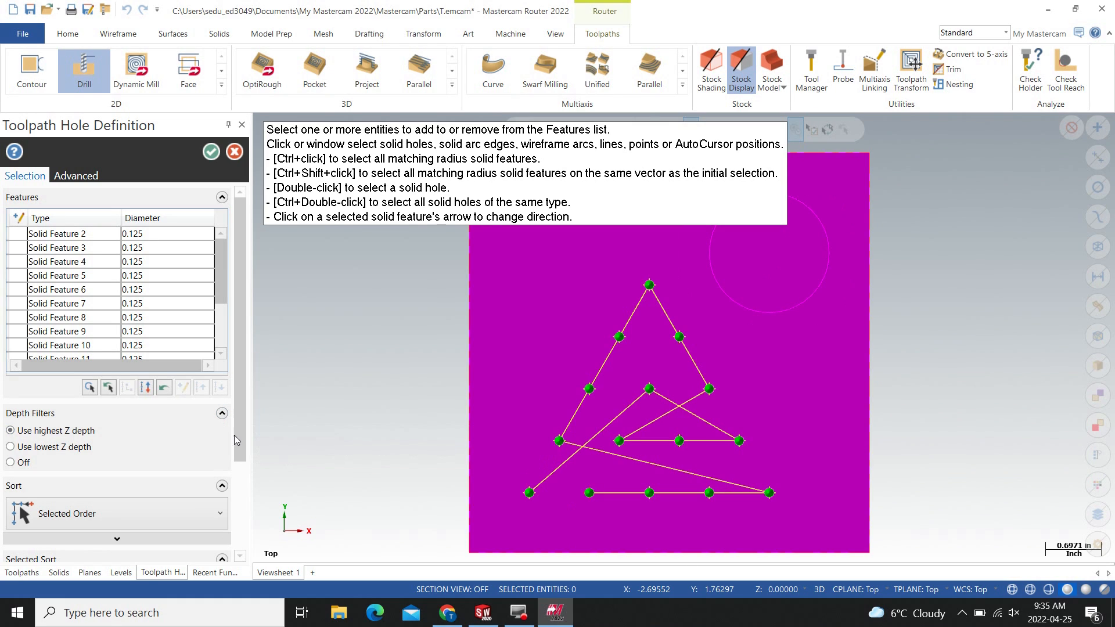
Step: Sort the selected holes in a row-by-row zigzag using the X Zig+ Y- order and accept the hole definition
scroll(172, 483, down, 1)
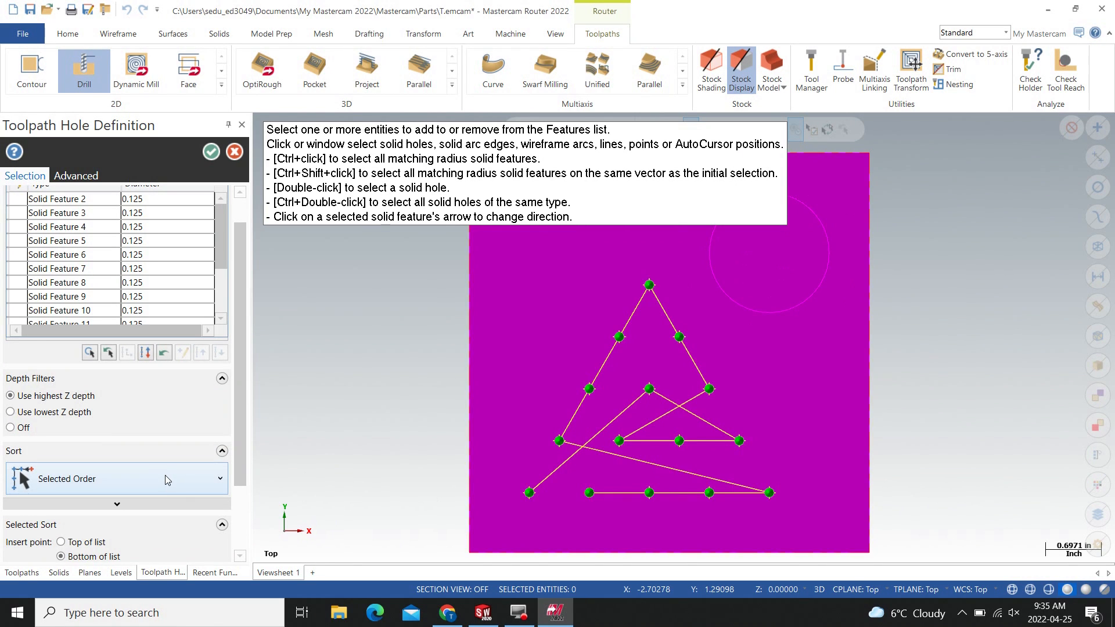
click(165, 478)
scroll(116, 406, down, 2)
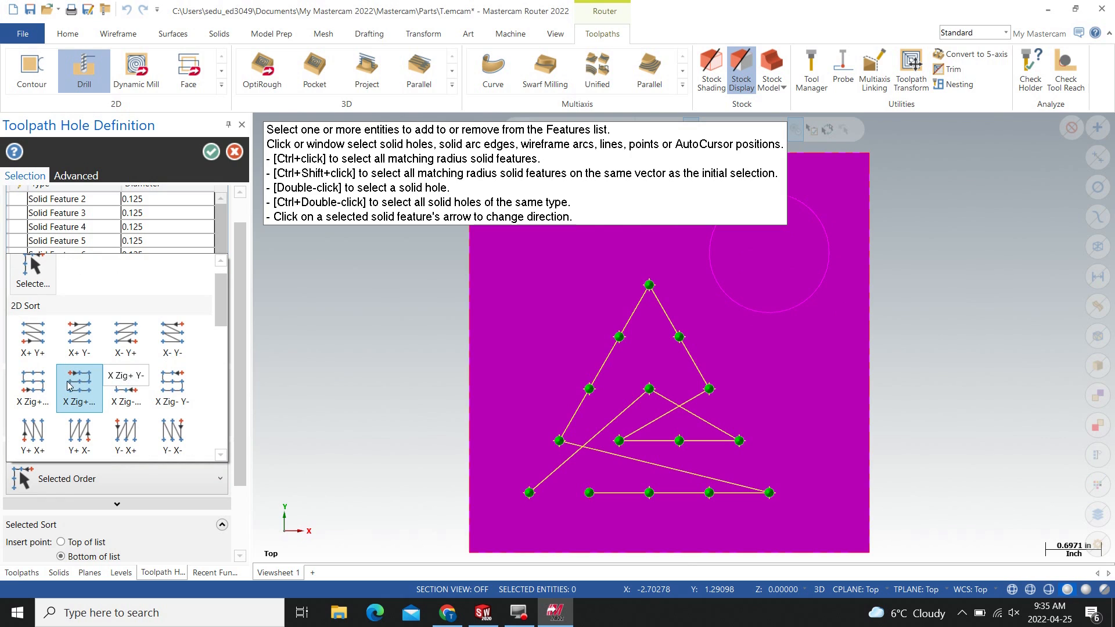
click(32, 387)
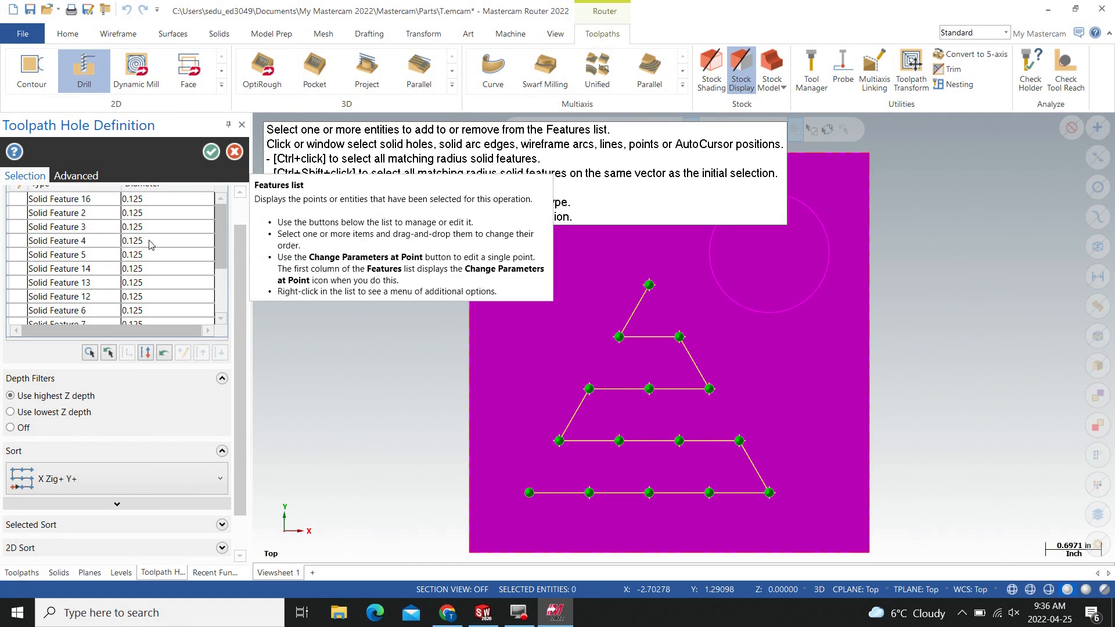
scroll(108, 328, down, 3)
scroll(107, 377, down, 1)
scroll(105, 430, down, 1)
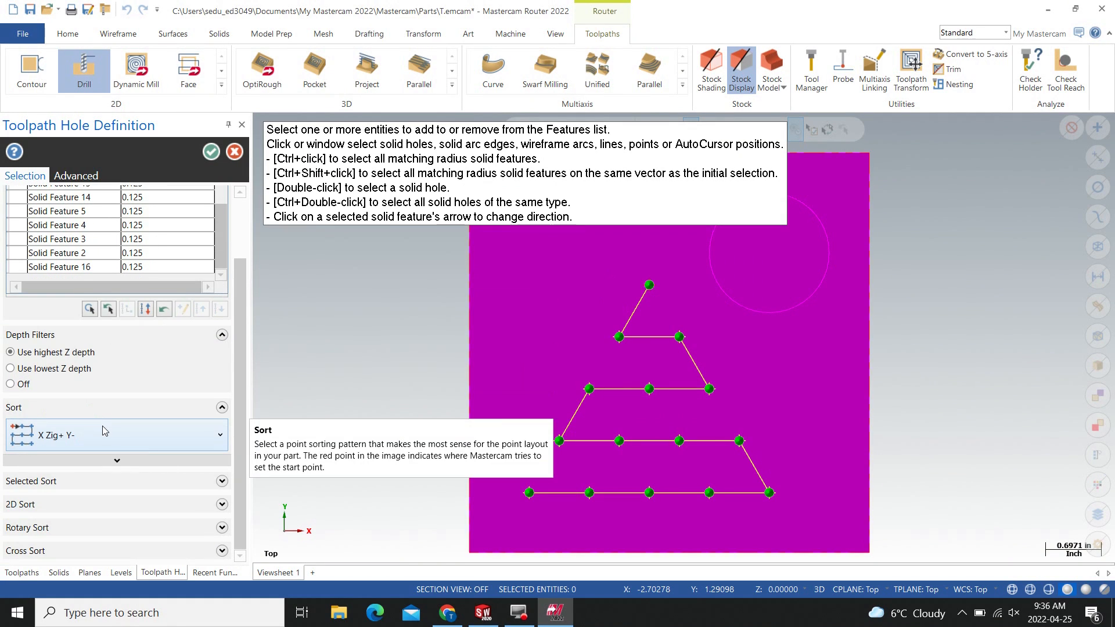
click(210, 153)
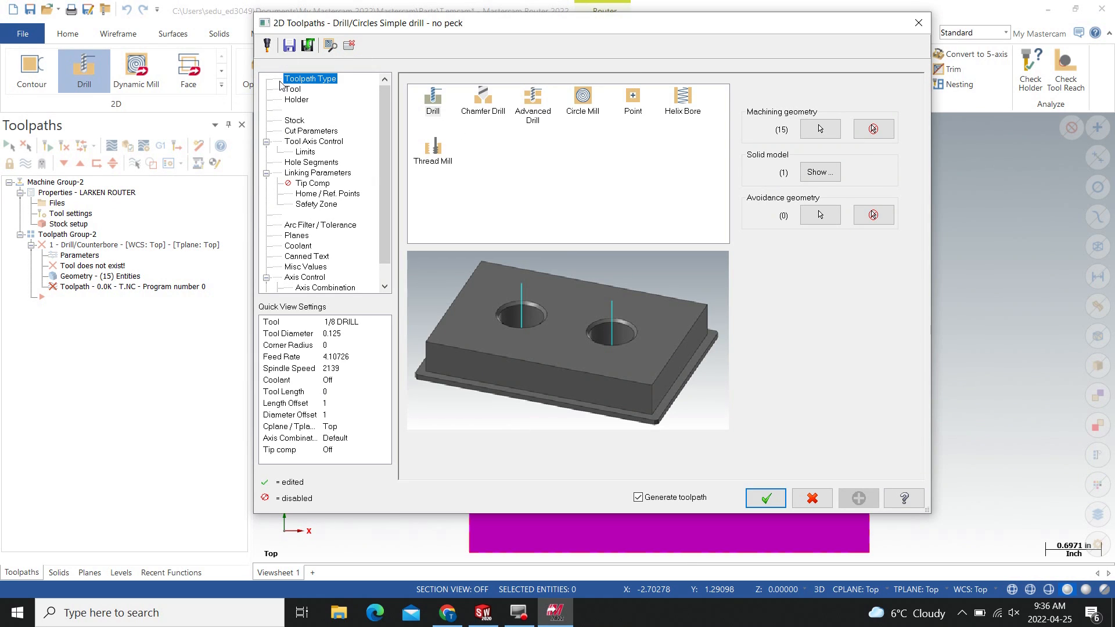
Step: Assign the 1/8 STRAIGHT BIT, tool 144 in the Router_Inch library, to the drill toolpath
click(299, 90)
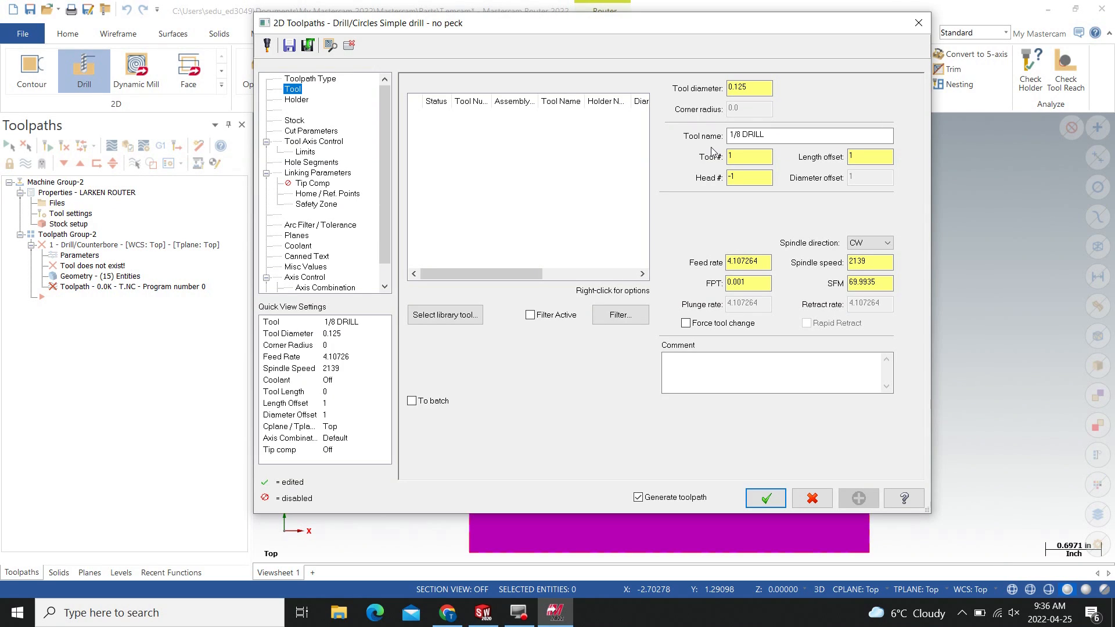
click(458, 320)
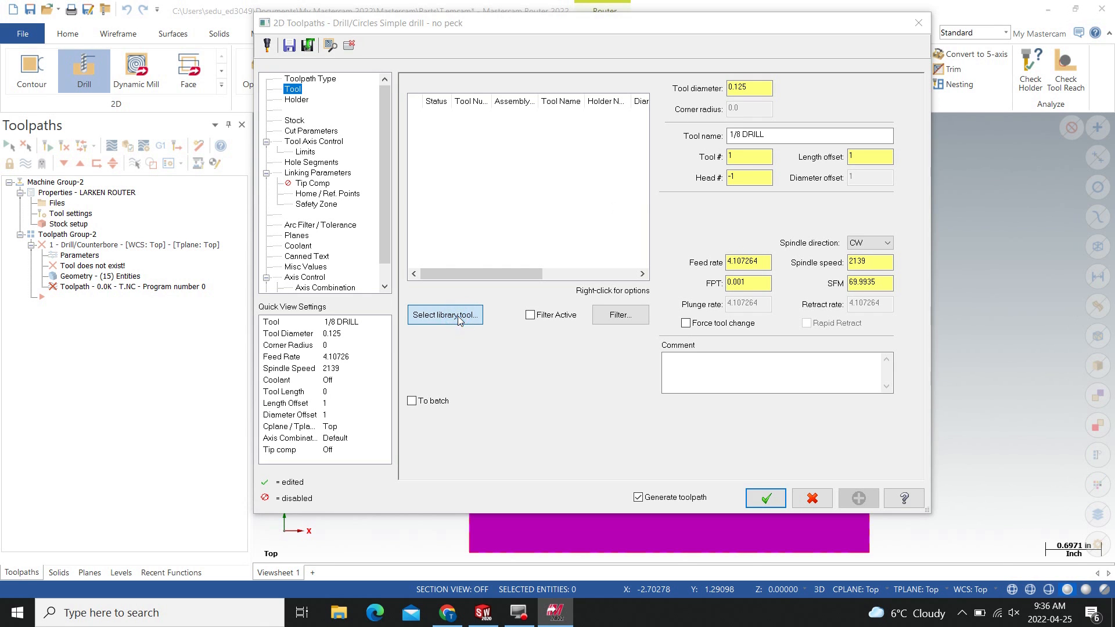
scroll(323, 289, down, 20)
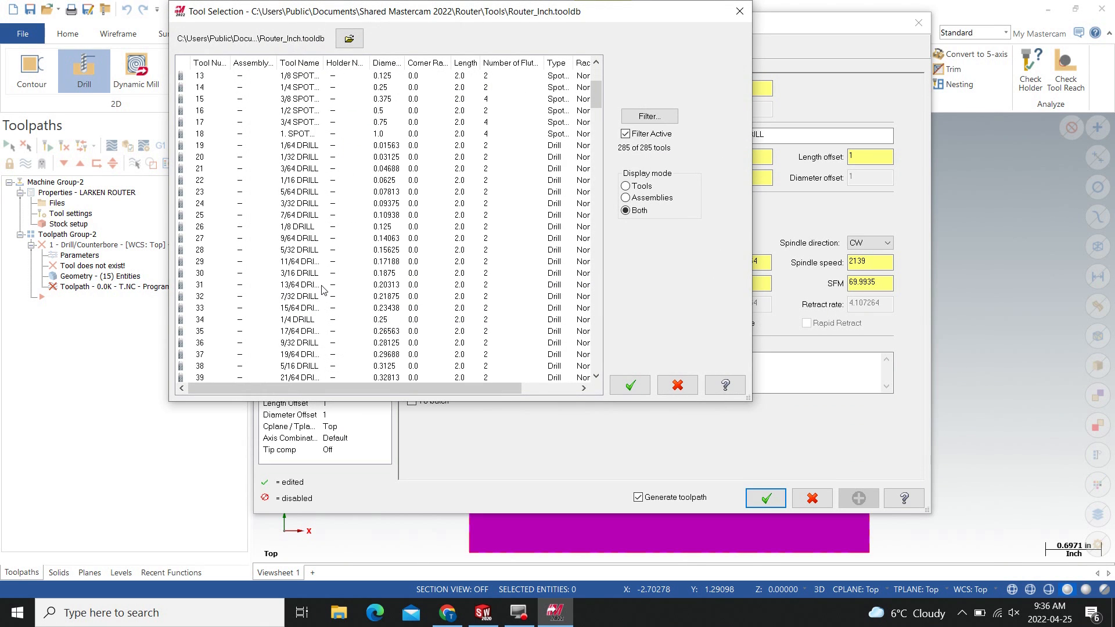
scroll(323, 289, down, 20)
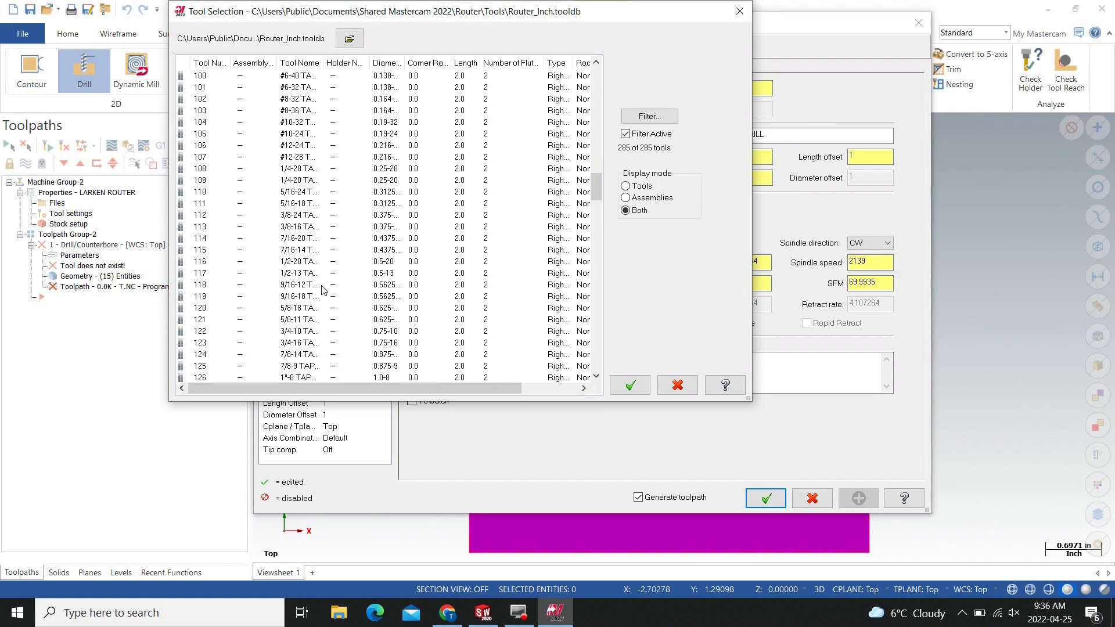
scroll(323, 289, down, 1)
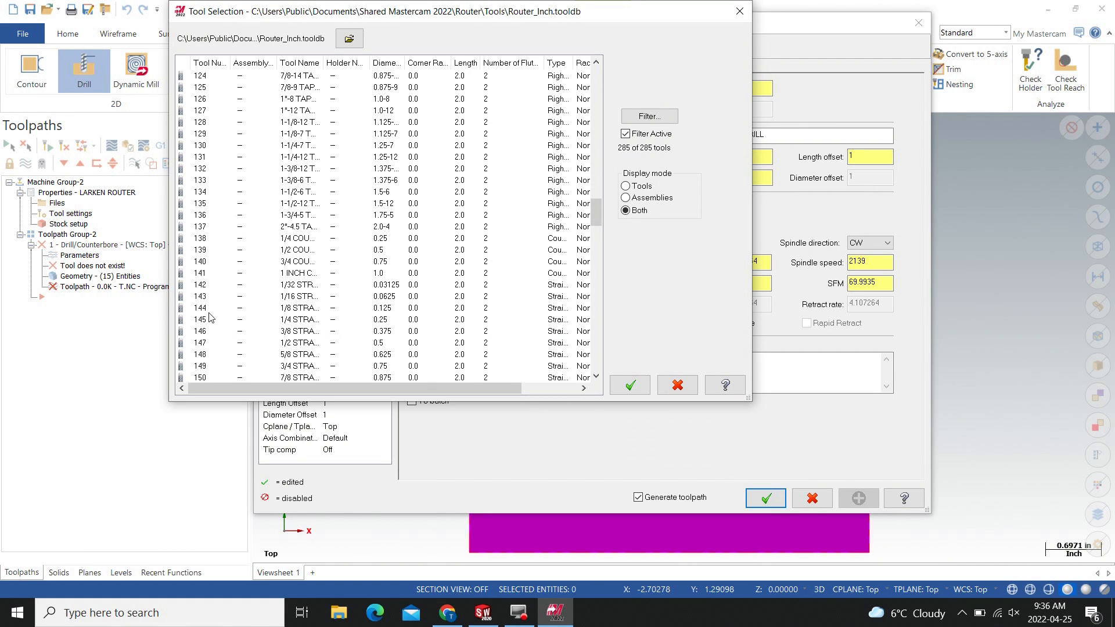
click(328, 308)
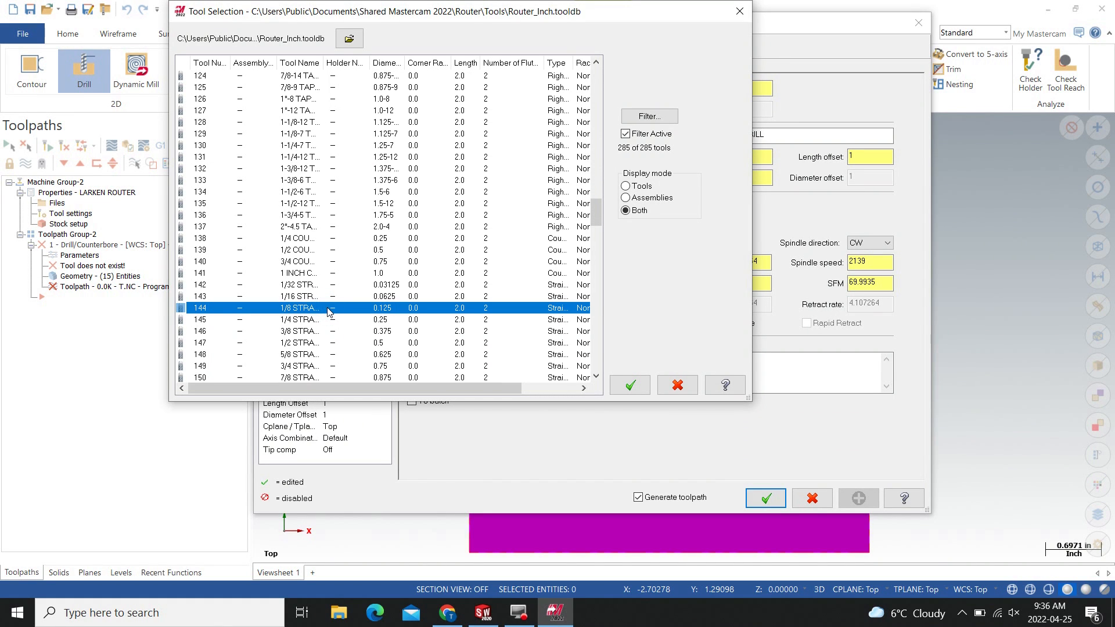
click(638, 386)
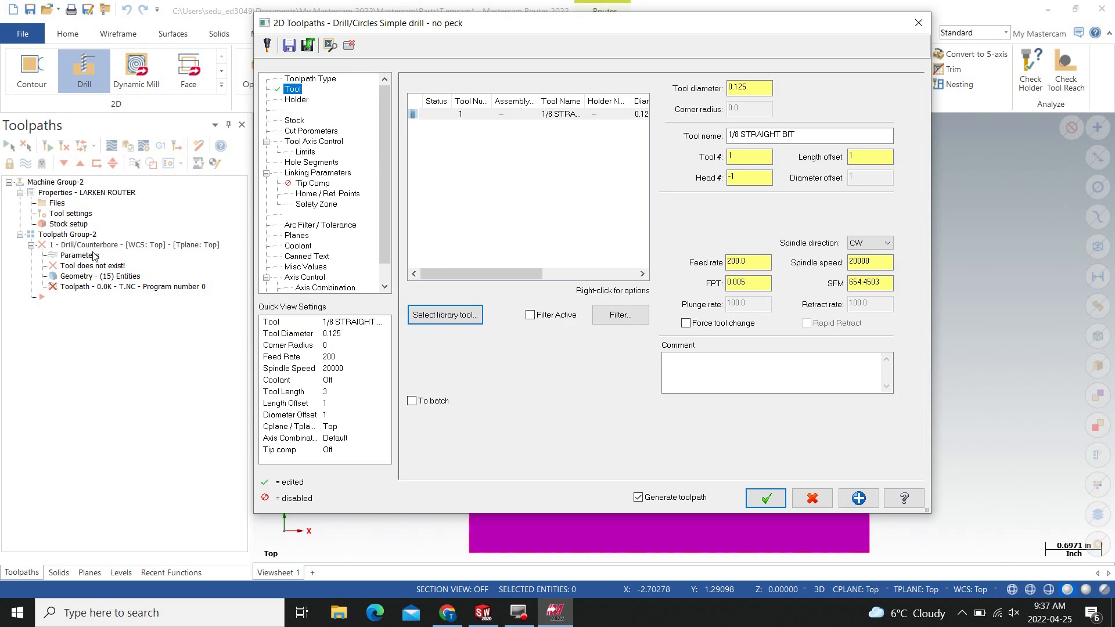
Step: Switch the drilling depth to absolute, give it a negative value, and generate the drill toolpath
click(314, 173)
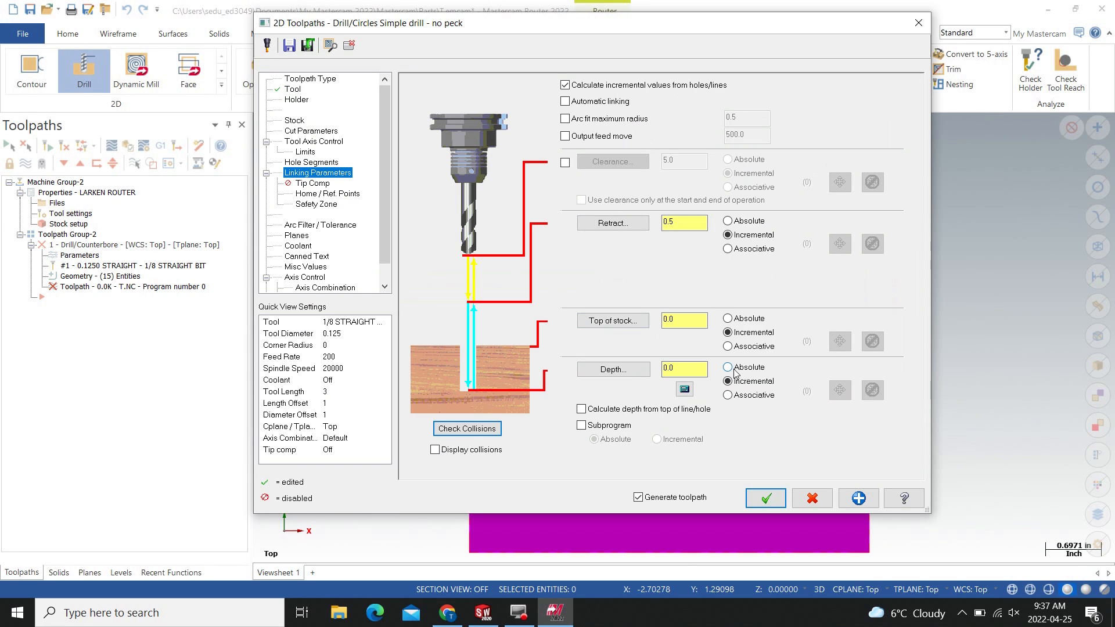
click(730, 369)
click(693, 376)
text(-)
click(763, 499)
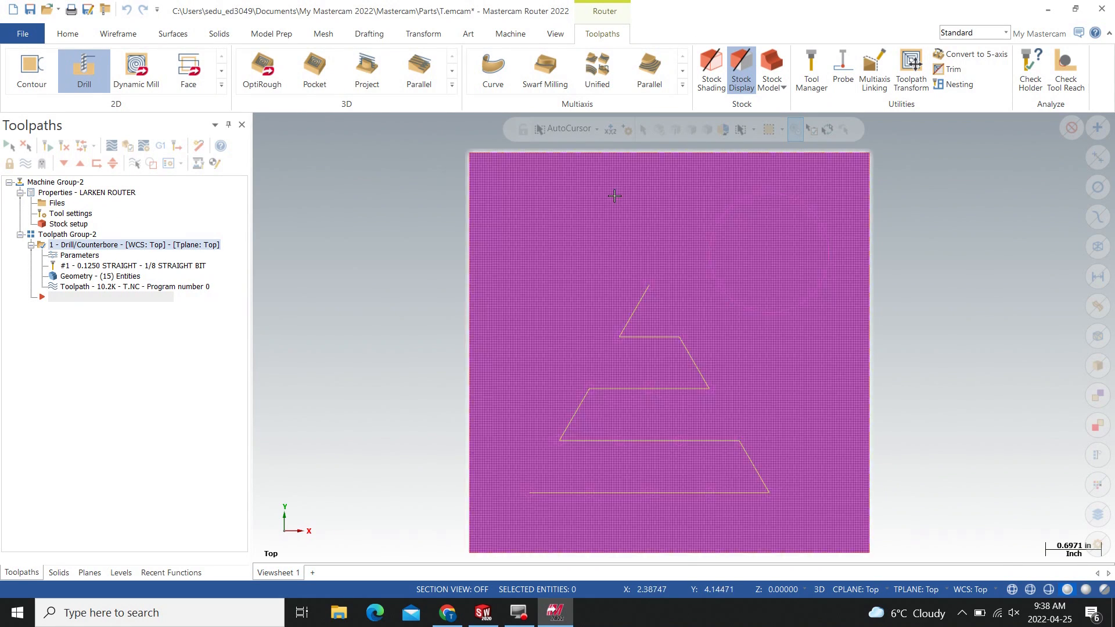
Step: Start a Pocket toolpath on the large circle with its chain direction reversed, using the existing 1/8 STRAIGHT BIT
click(220, 71)
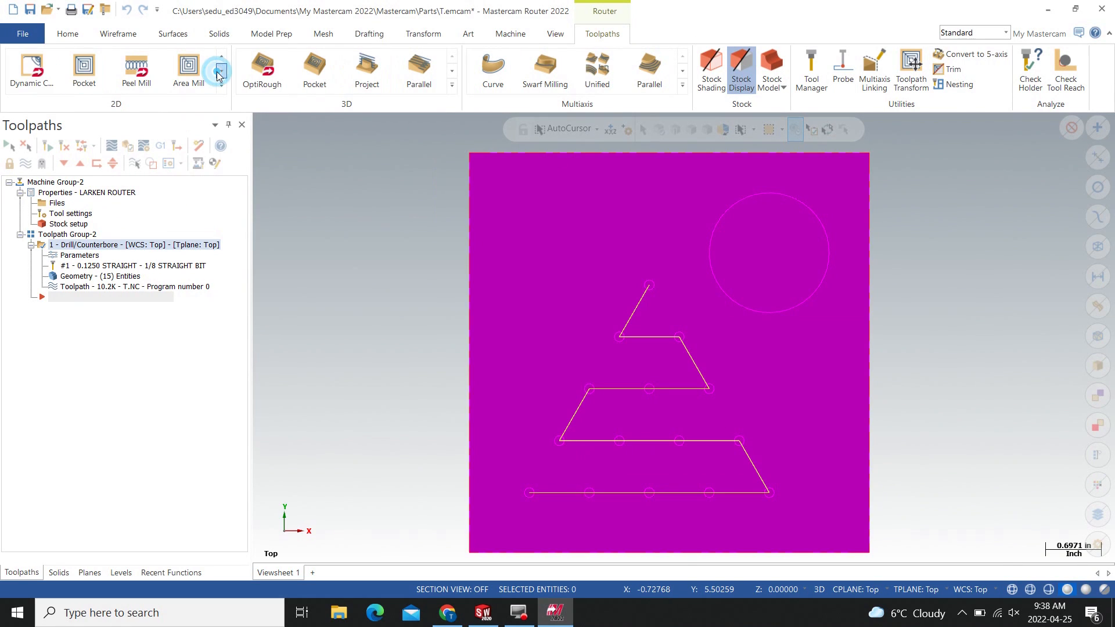
click(88, 67)
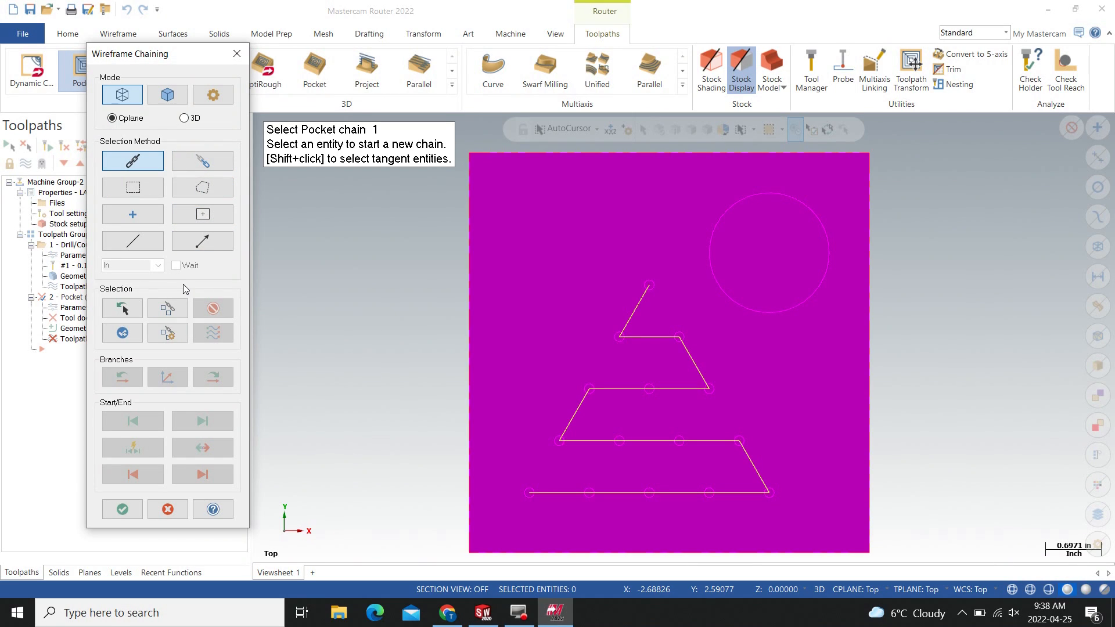
click(743, 204)
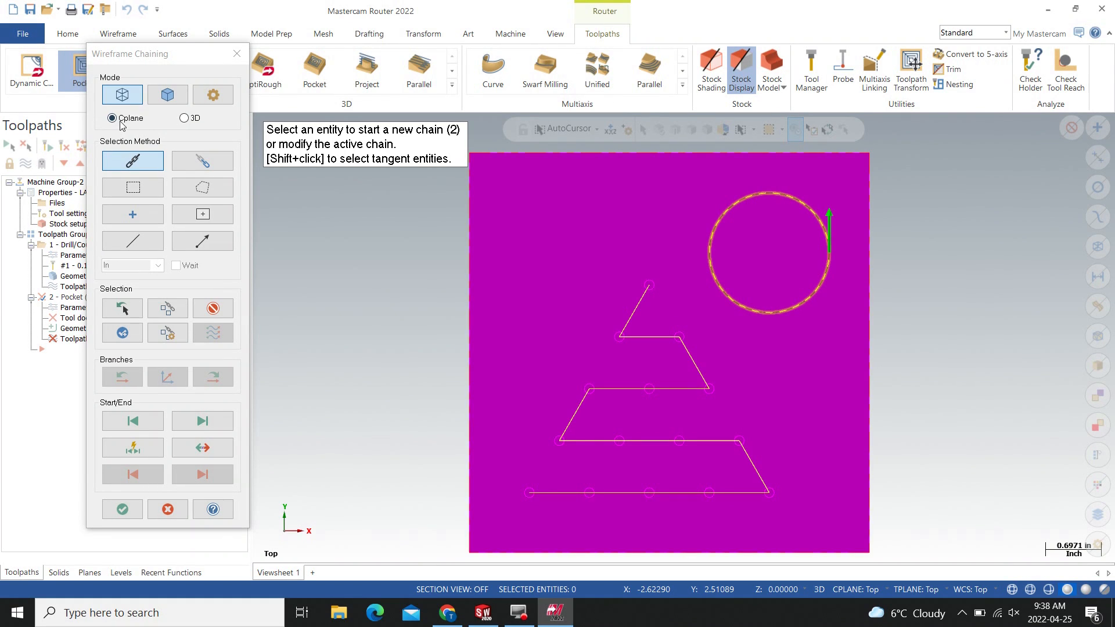
click(208, 449)
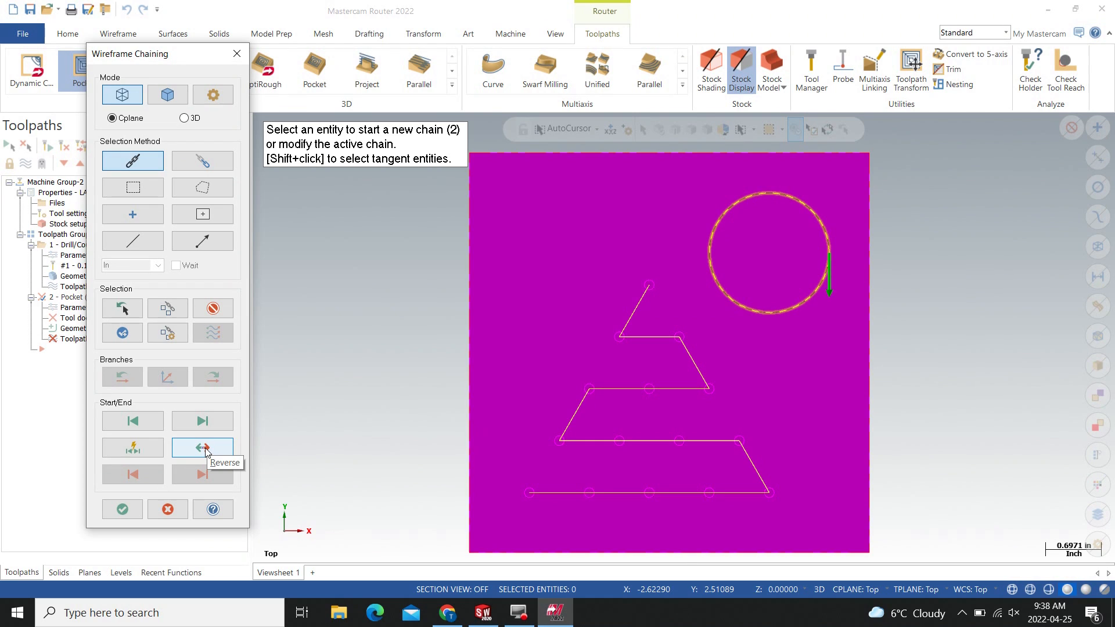
click(121, 509)
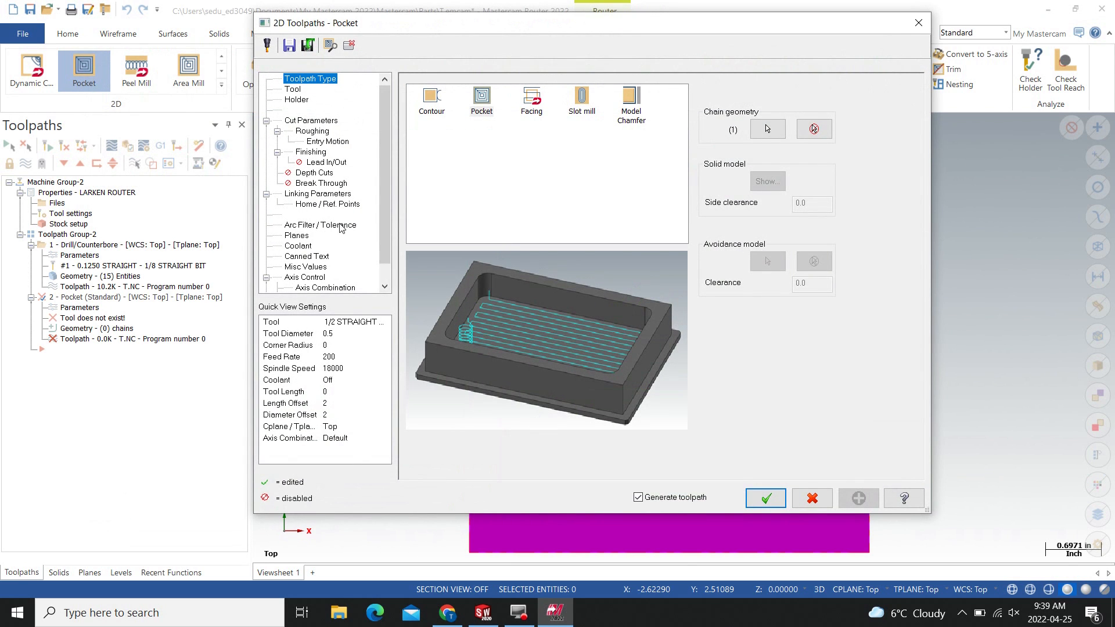
click(294, 89)
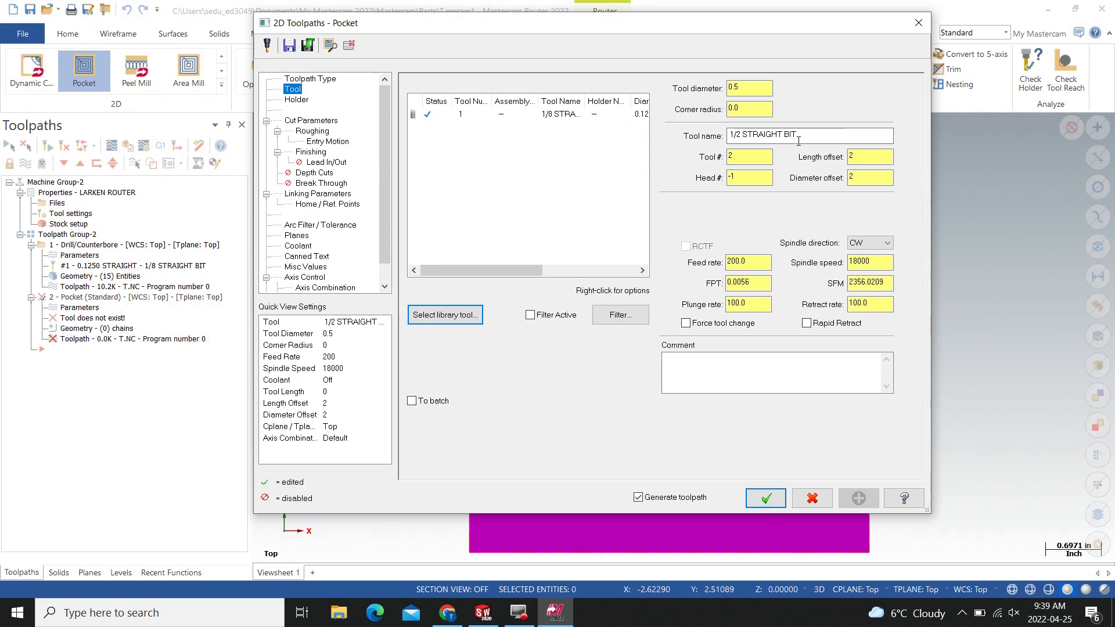
click(543, 115)
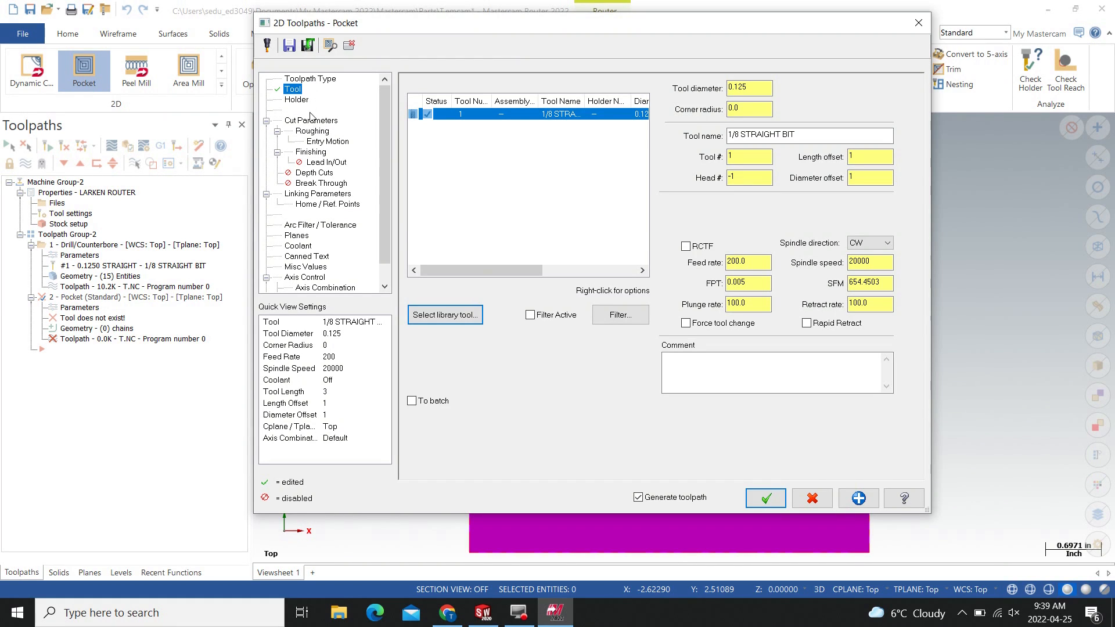
Step: Set the pocket's roughing method to True Spiral and turn its entry motion off
click(312, 132)
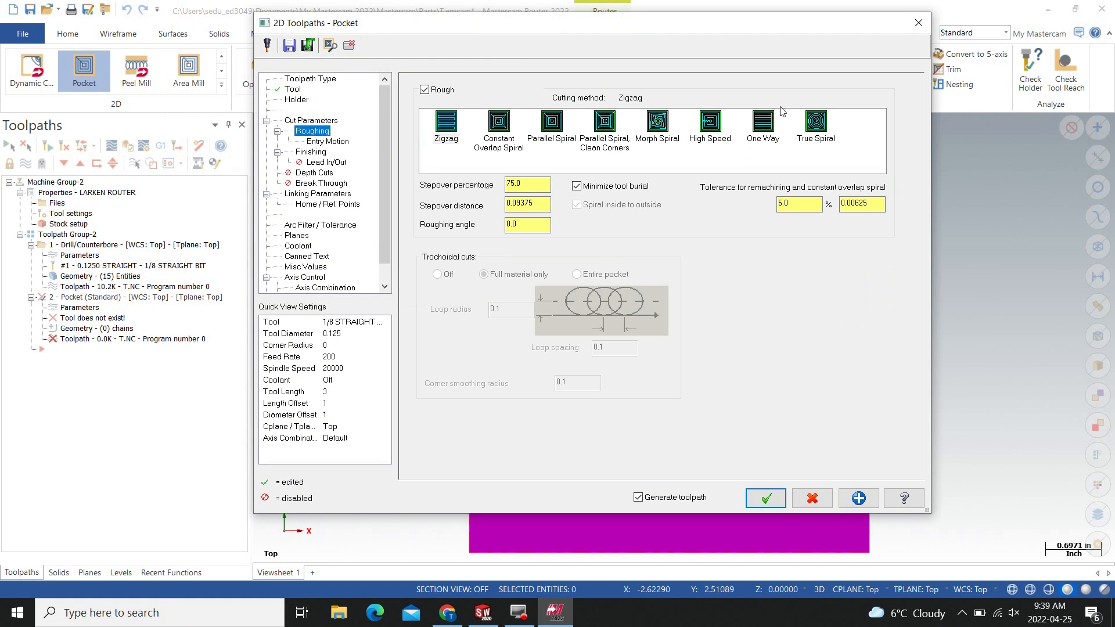
click(814, 121)
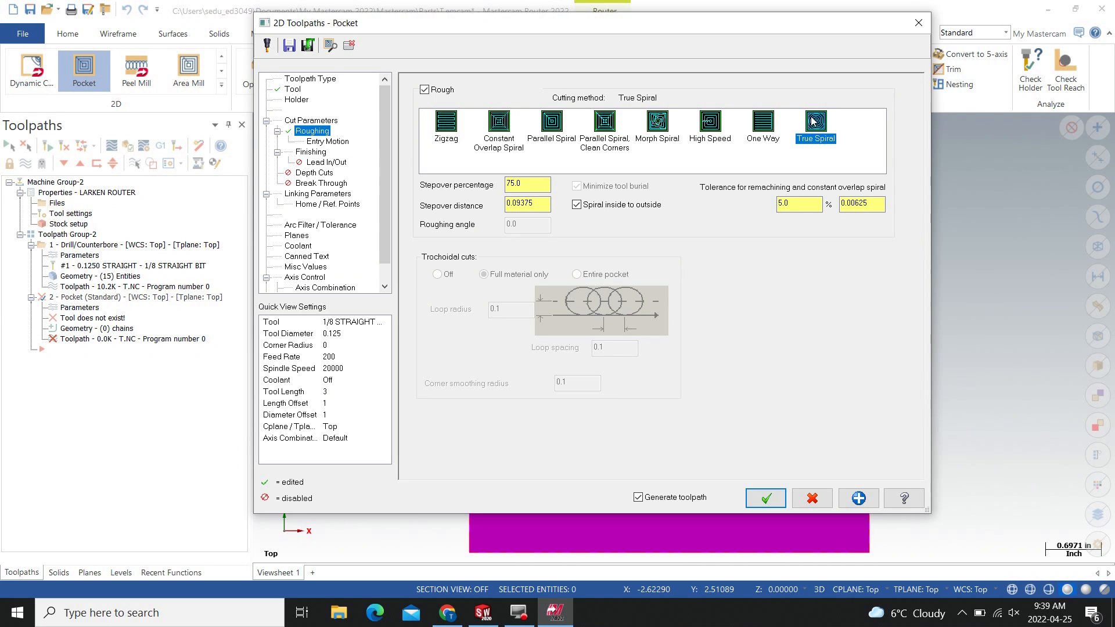
click(326, 141)
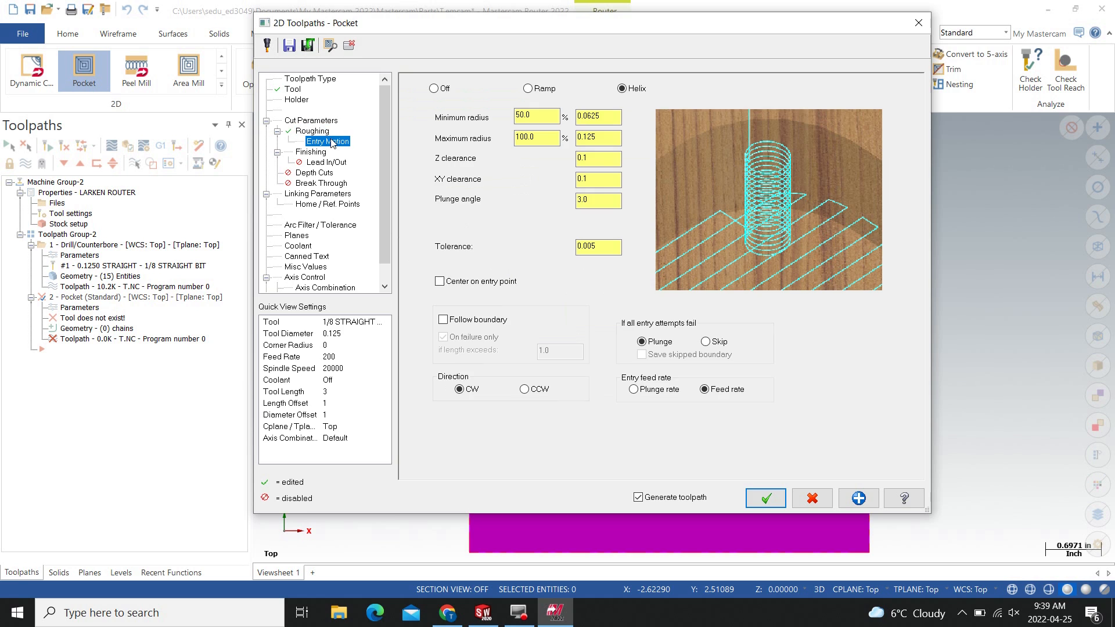
click(435, 89)
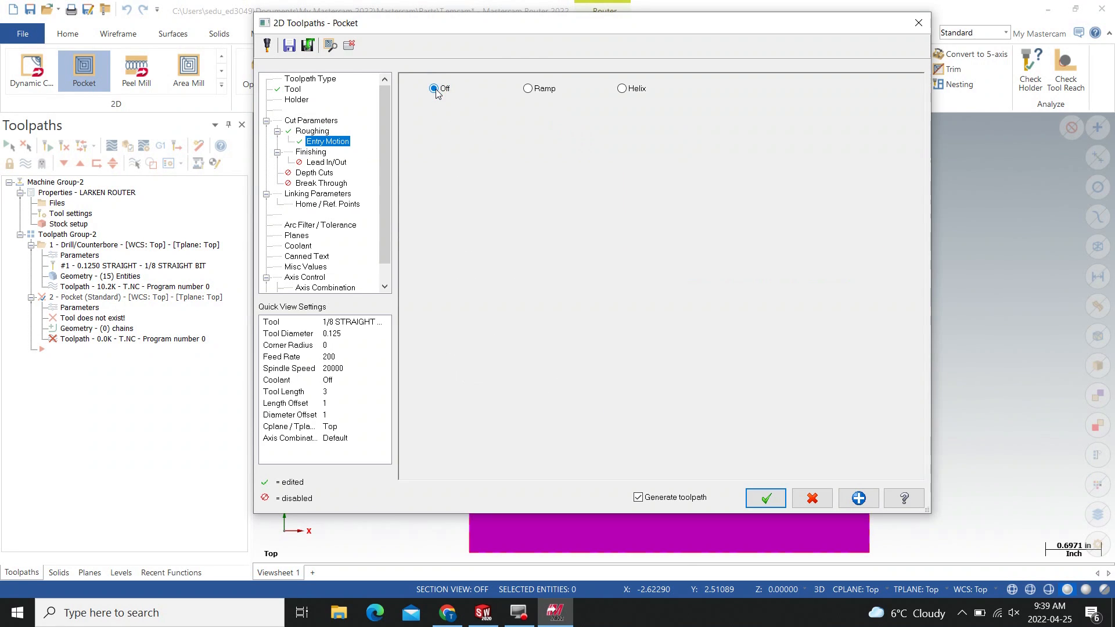
Step: Machine the pocket's finish passes only at final depth and disable finishing after roughing all pockets
click(318, 152)
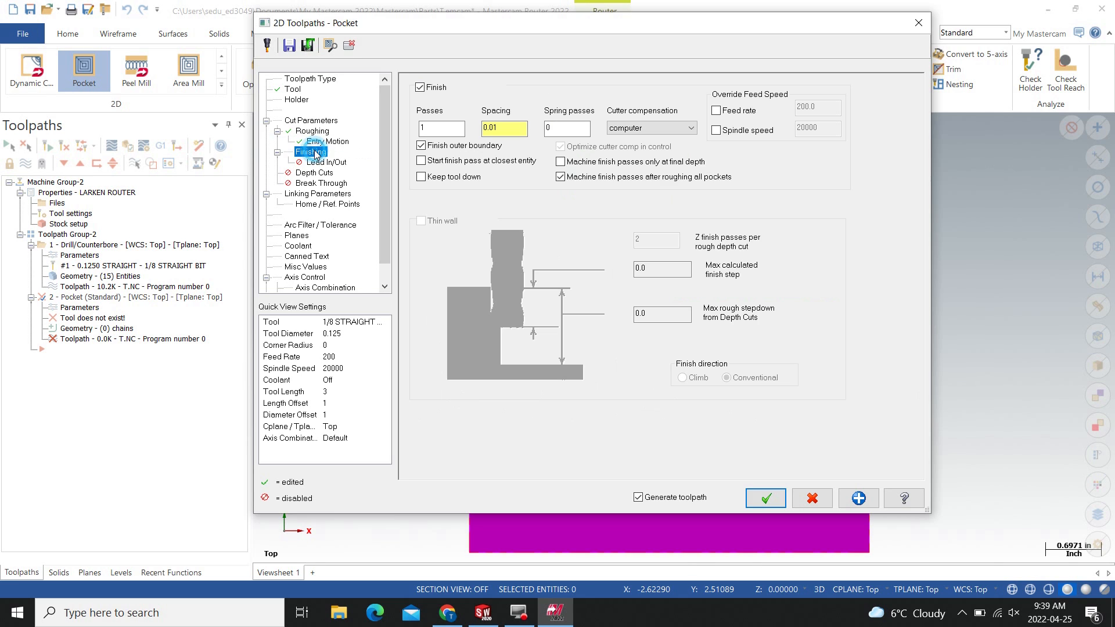
click(425, 131)
click(561, 163)
click(560, 177)
Step: Enable depth cuts for the pocket with a max rough step of 1/16
click(310, 174)
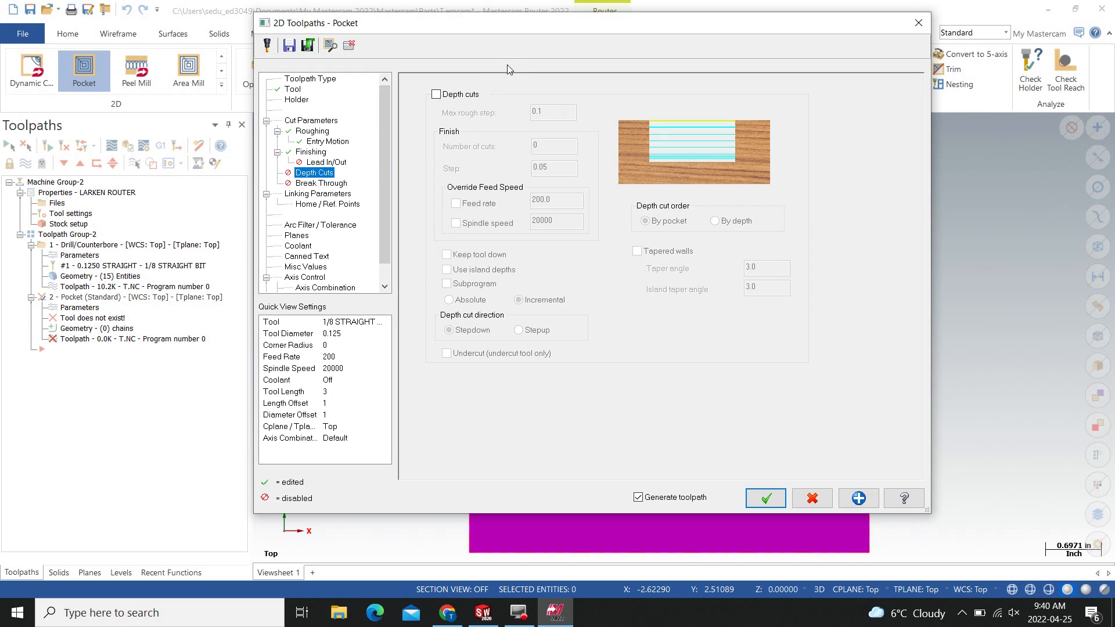
click(436, 94)
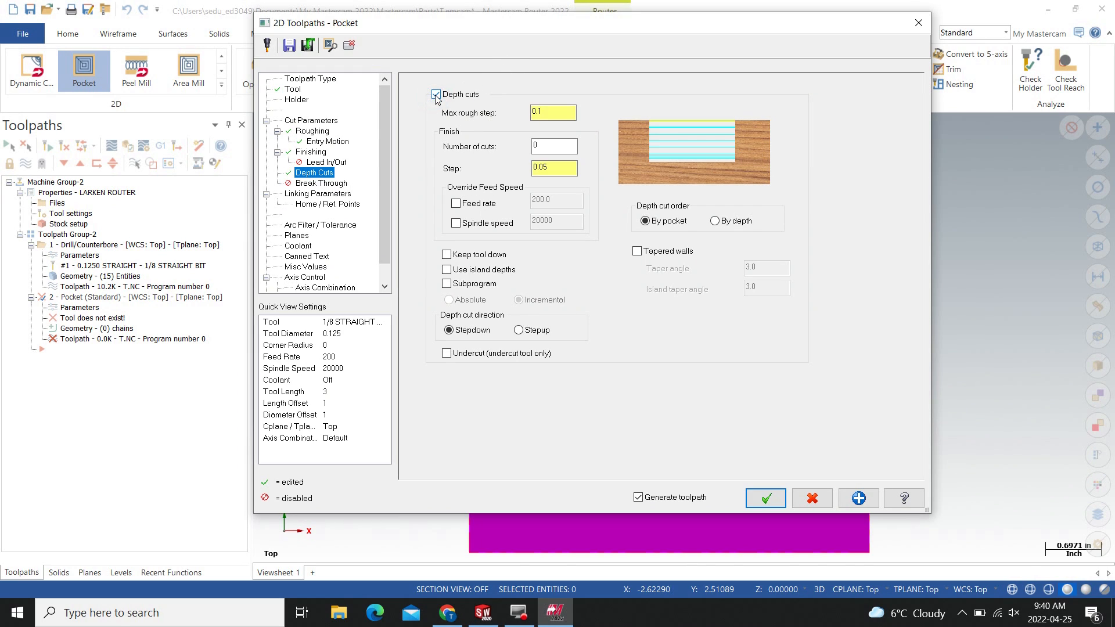
click(566, 119)
key(BackSpace)
key(BackSpace)
key(BackSpace)
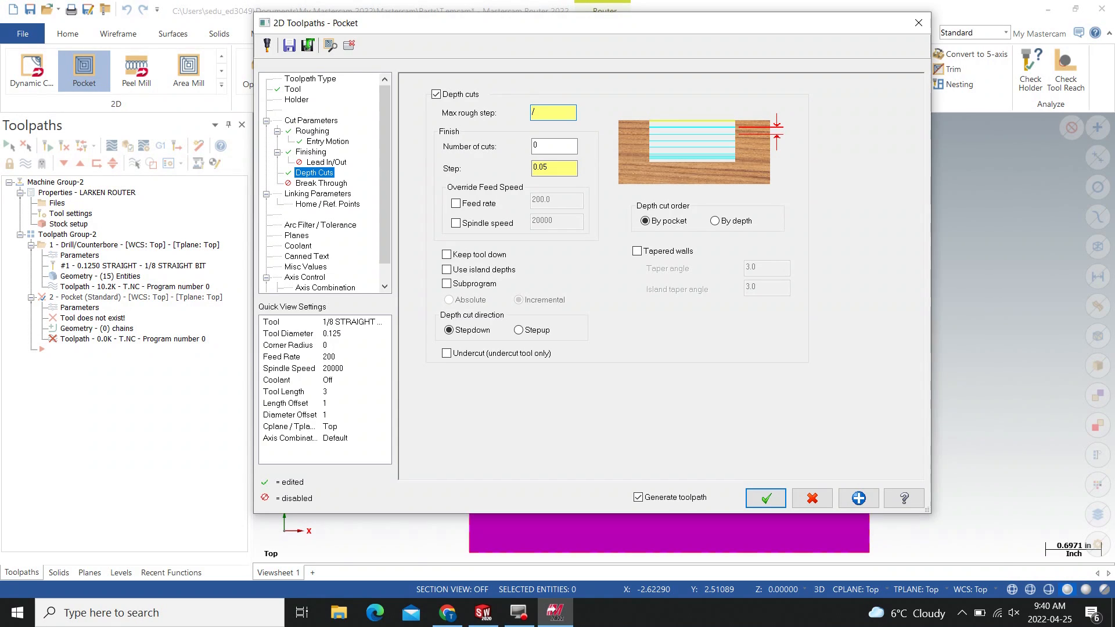
text(1/16)
Step: Set the pocket depth to an absolute -0.5 and generate the pocket toolpath
click(328, 194)
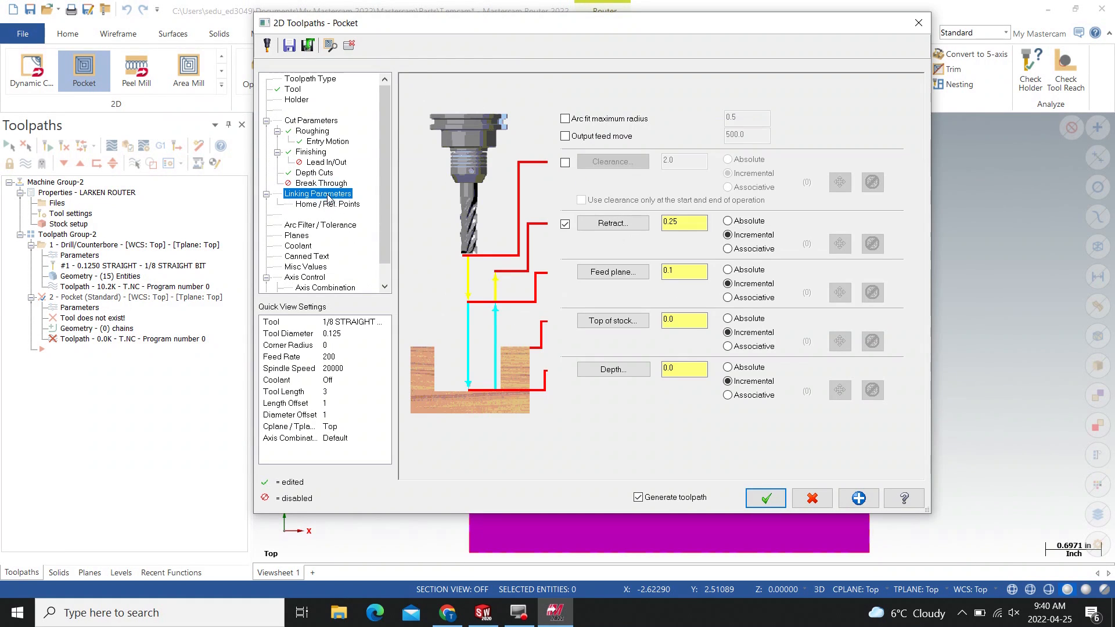
click(727, 367)
click(672, 372)
key(BackSpace)
key(BackSpace)
key(BackSpace)
text(-0.5)
click(764, 499)
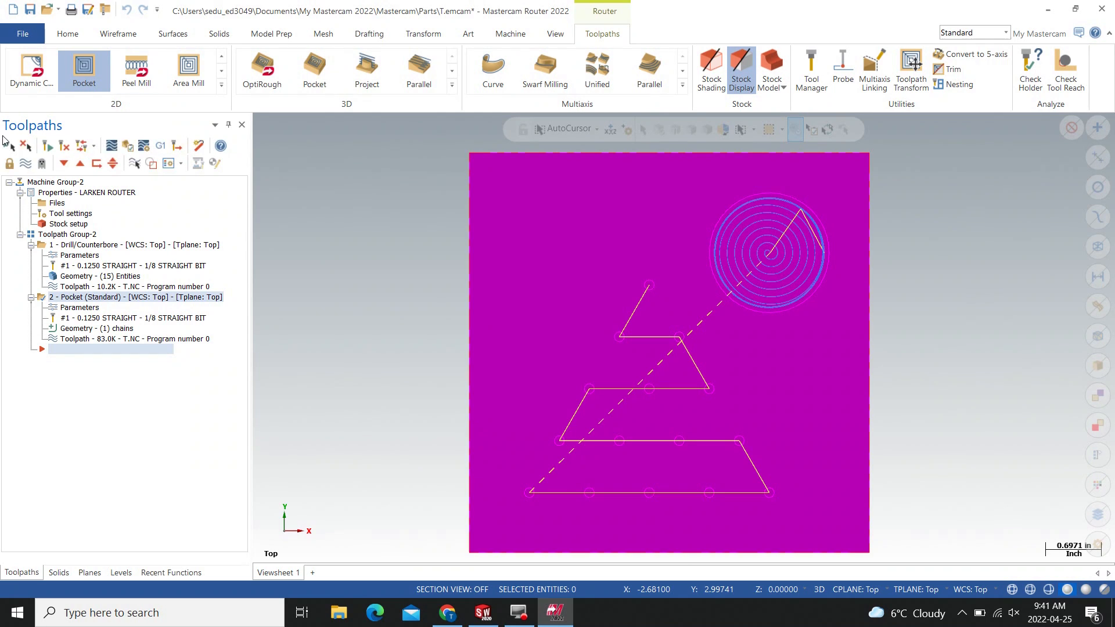
Step: Start a Contour toolpath around the plate's outer square edge, using the existing 1/8 STRAIGHT BIT
click(221, 55)
click(32, 73)
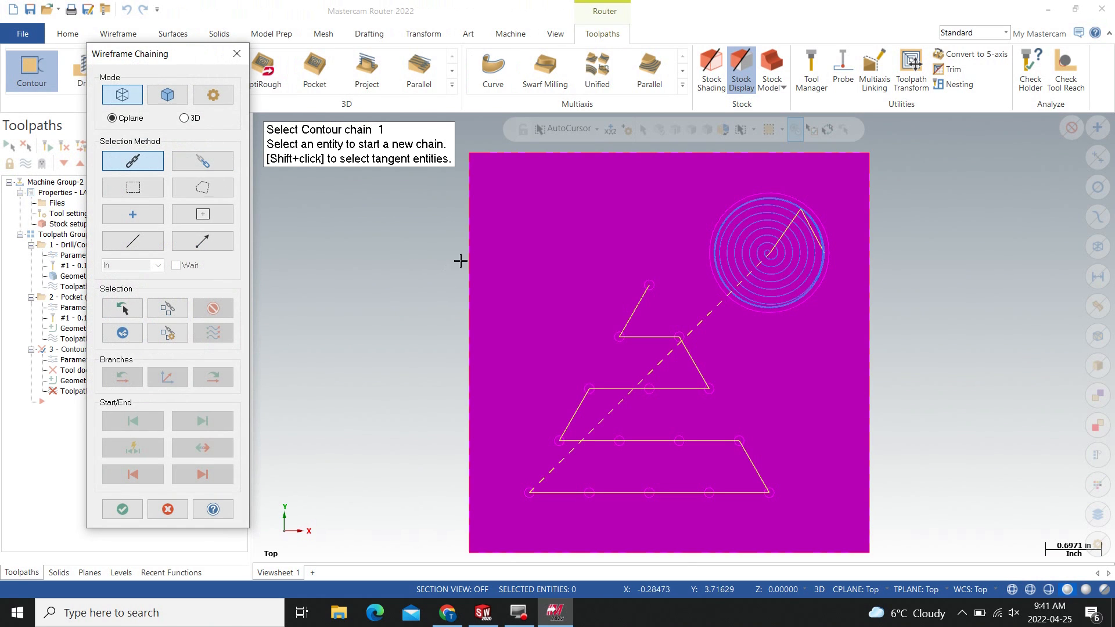
click(540, 163)
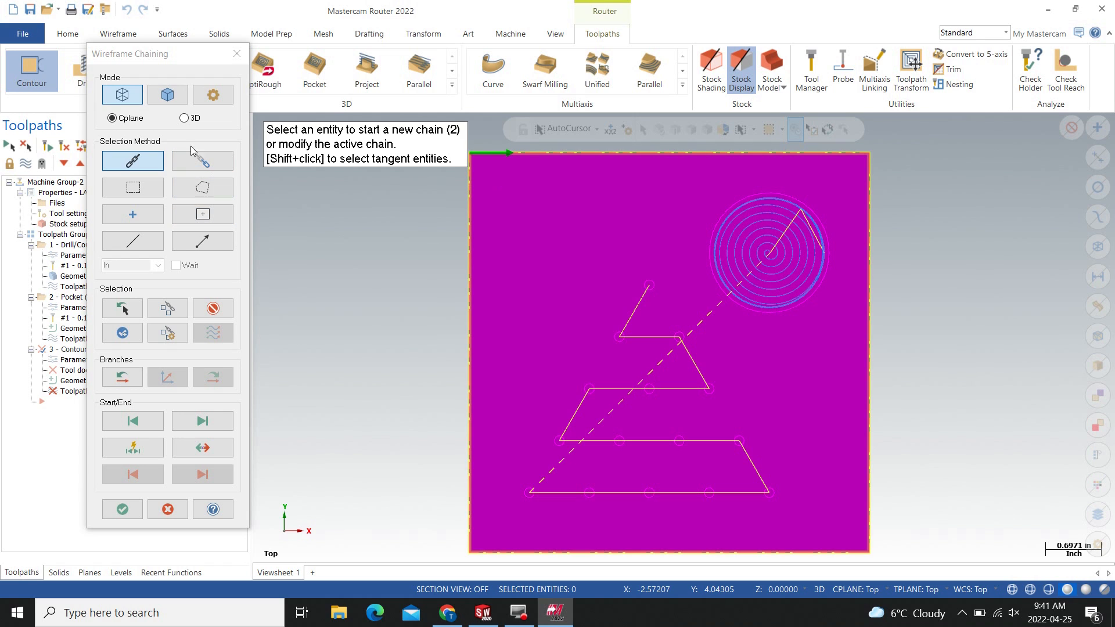
click(122, 510)
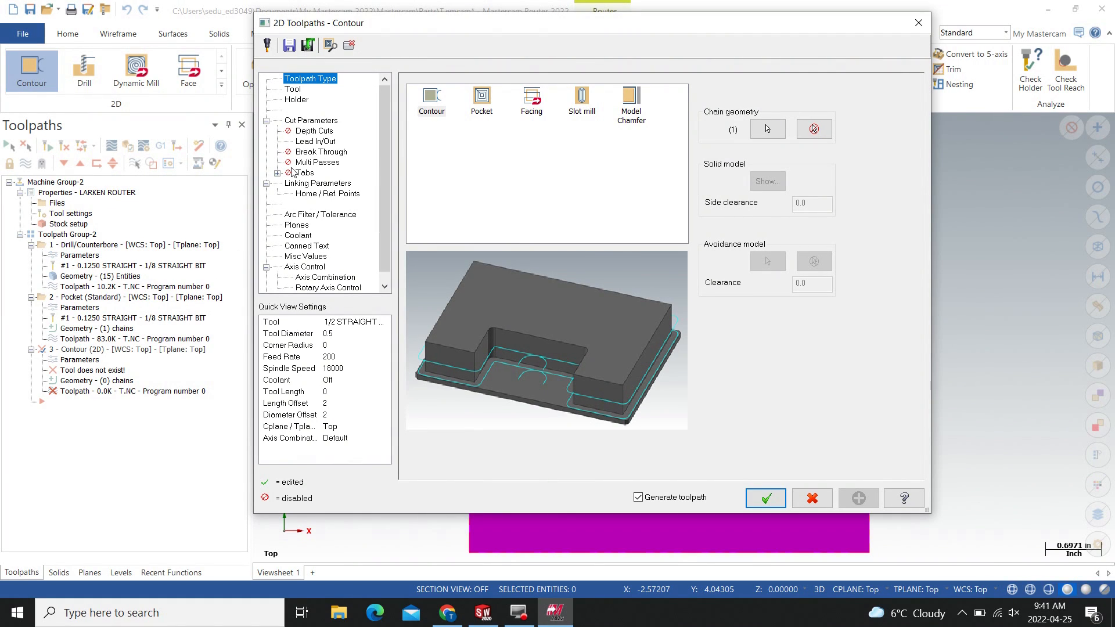
click(293, 89)
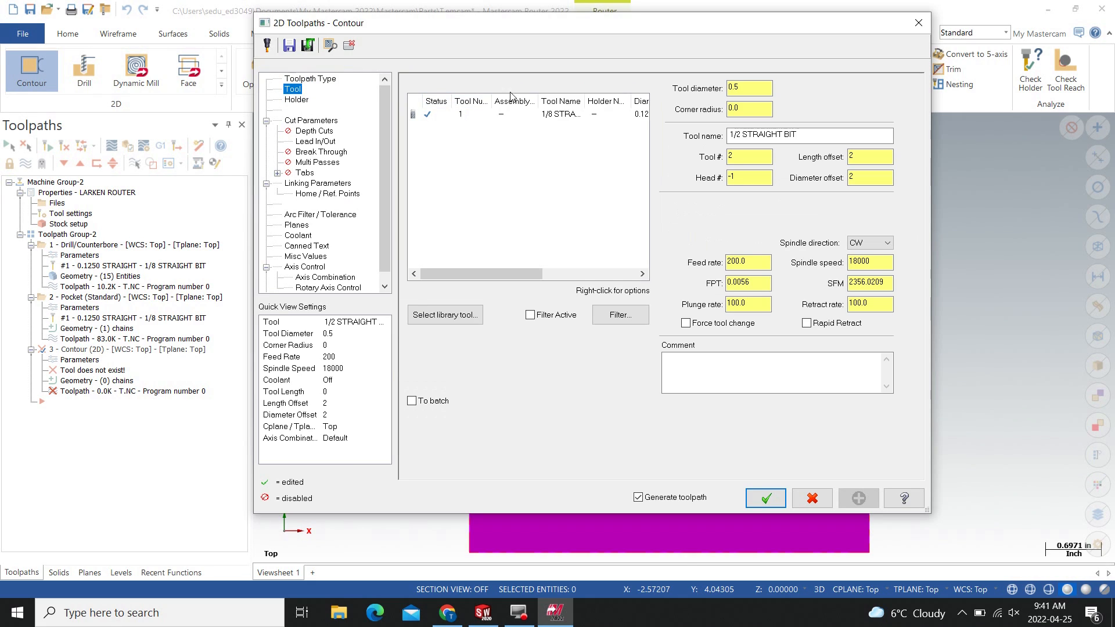
click(557, 115)
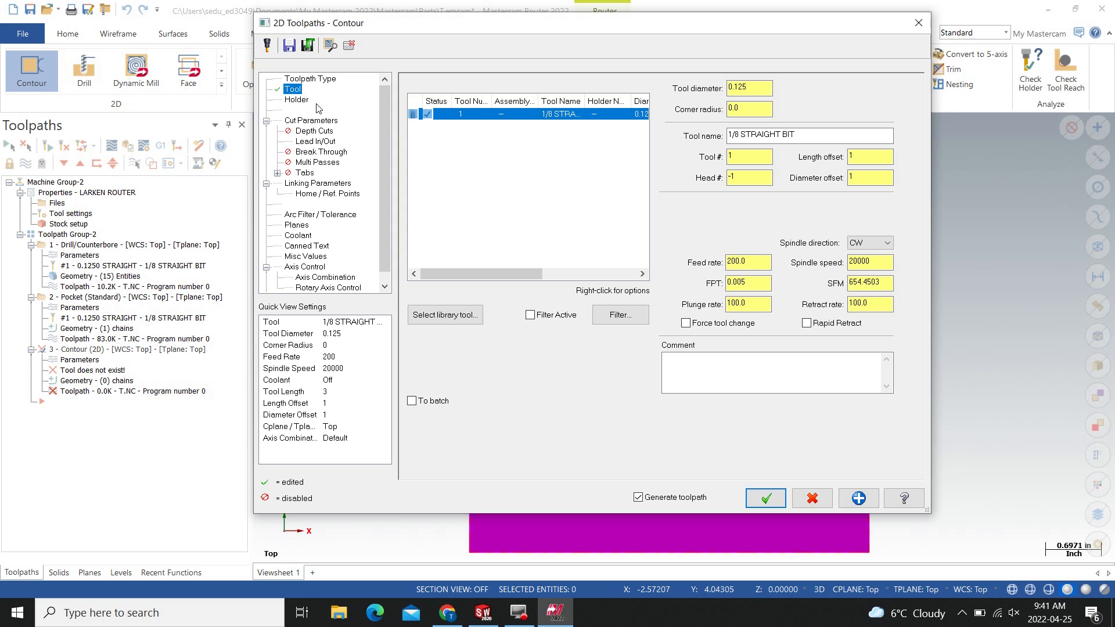
Step: Enable depth cuts for the contour with a max rough step of 1/16
click(315, 133)
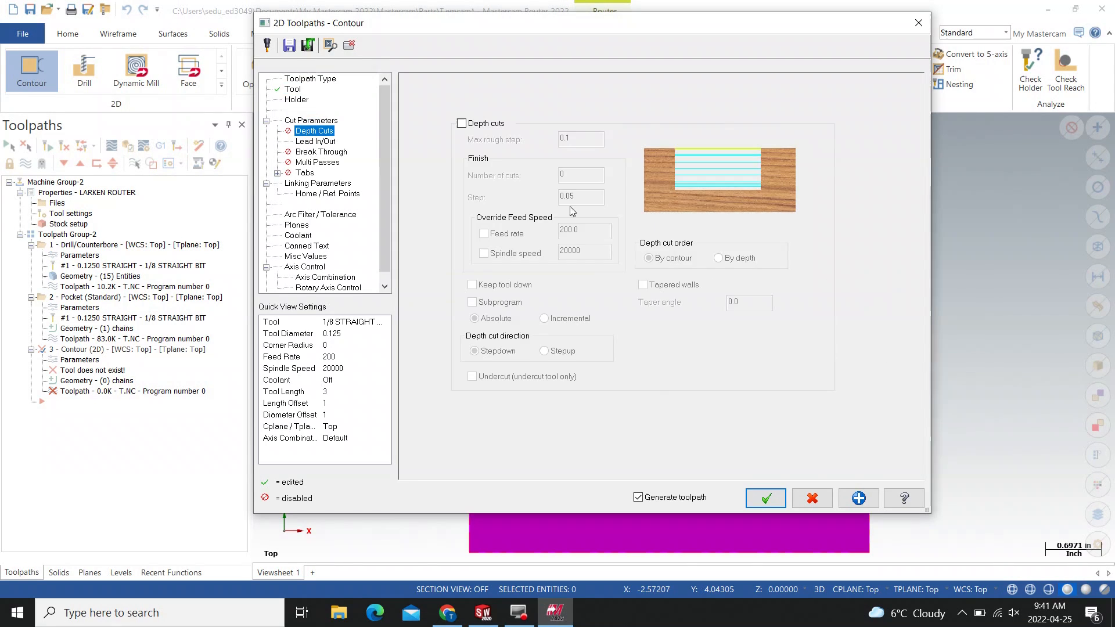
click(462, 125)
click(595, 140)
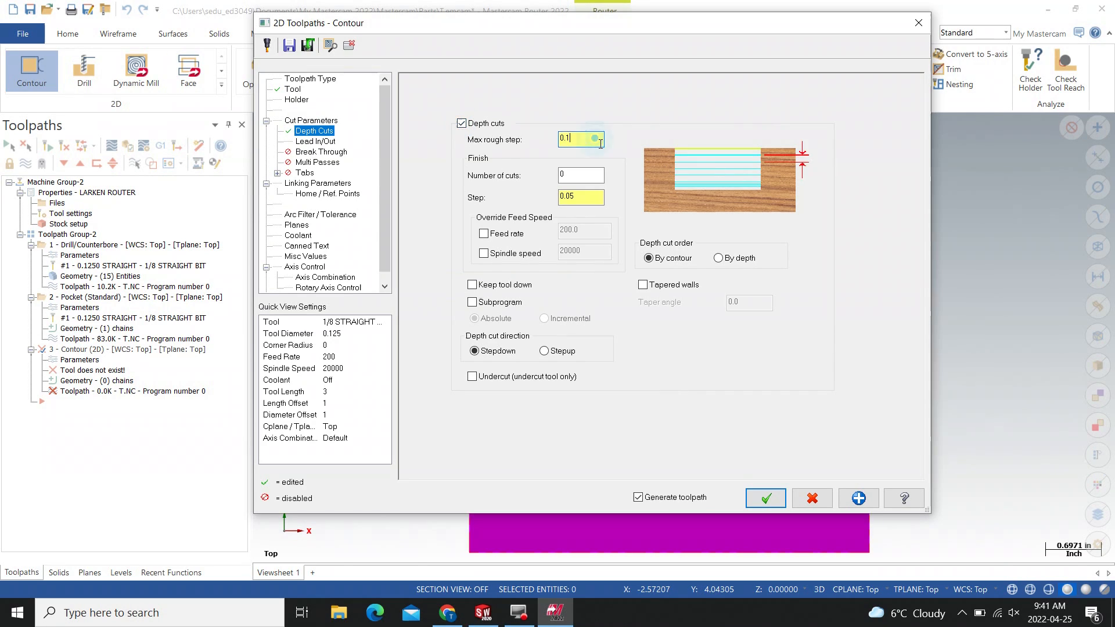
key(BackSpace)
key(BackSpace)
key(BackSpace)
text(1/16)
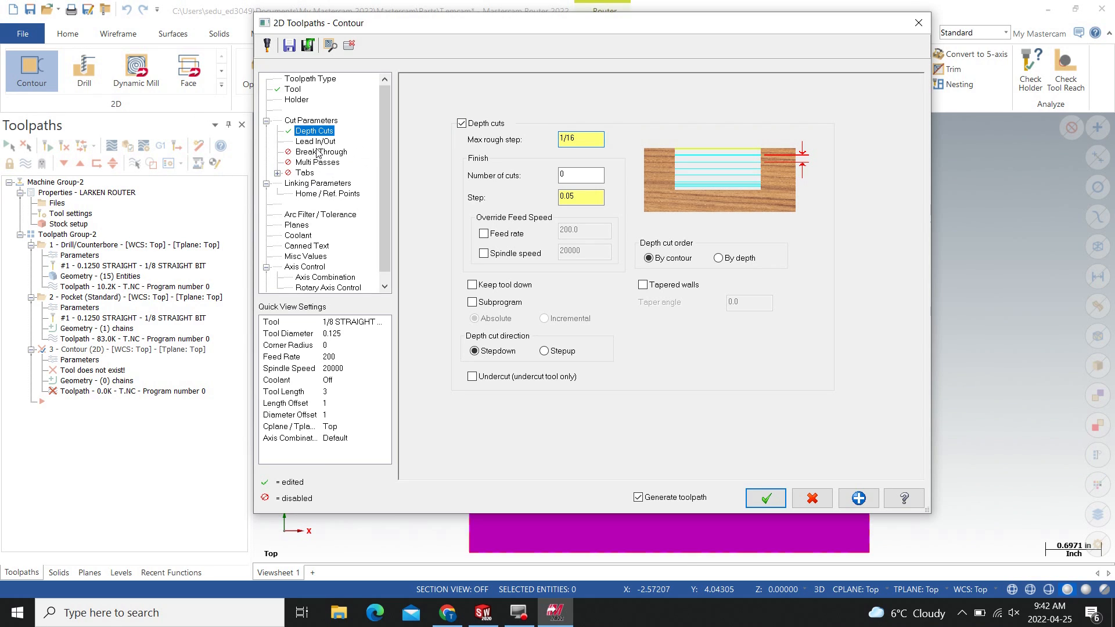
Step: Enable manually positioned tabs for the contour, using vertical moves and a tab thickness of 1/8
click(307, 173)
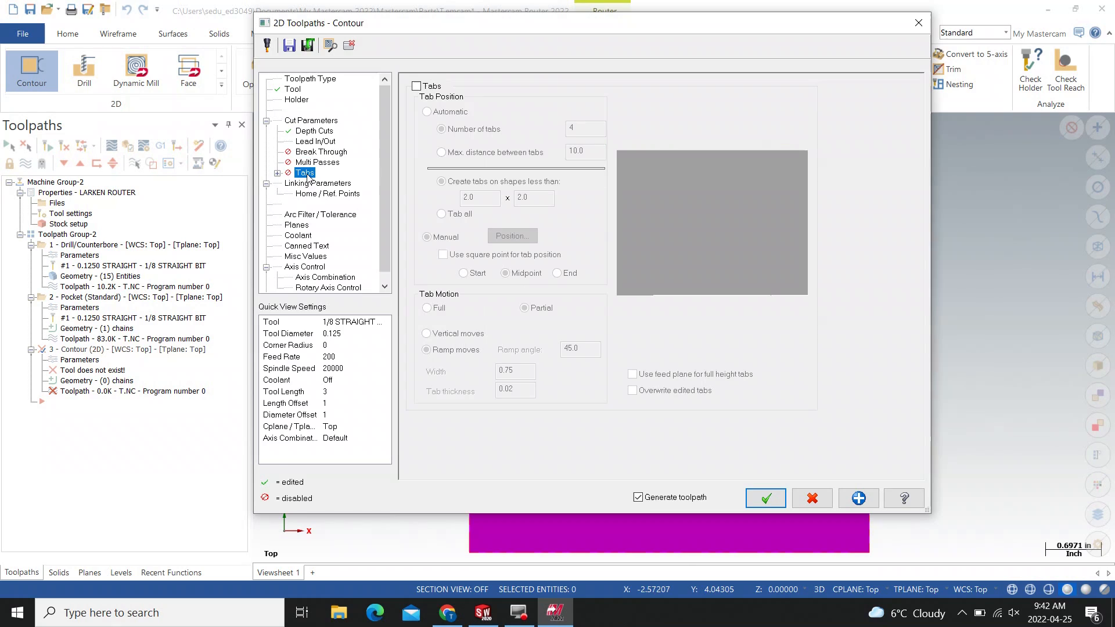
click(416, 87)
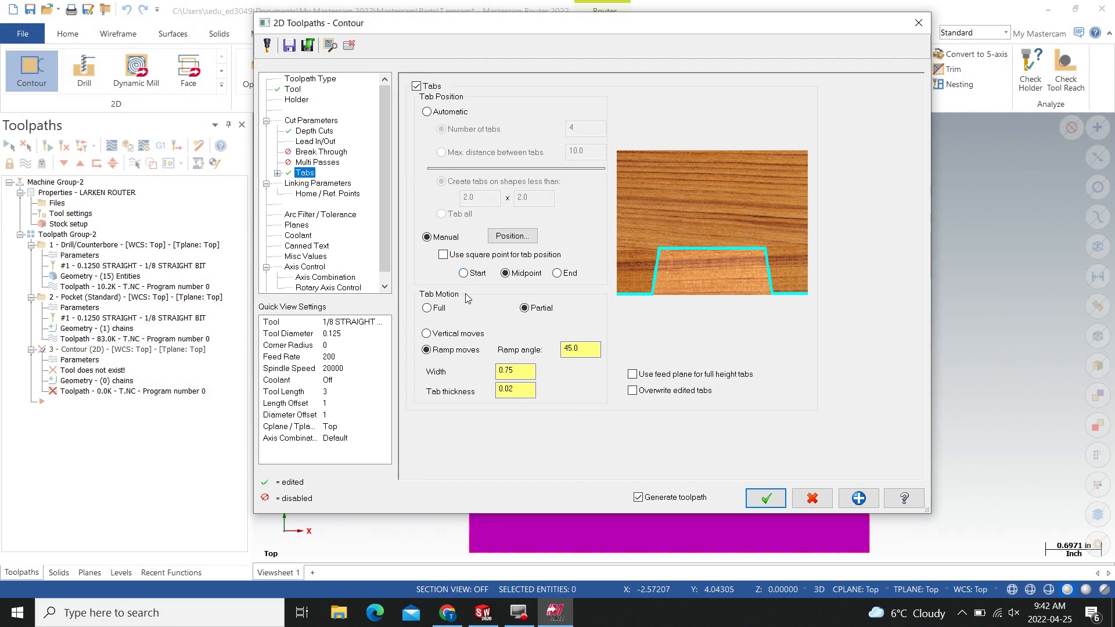
click(426, 333)
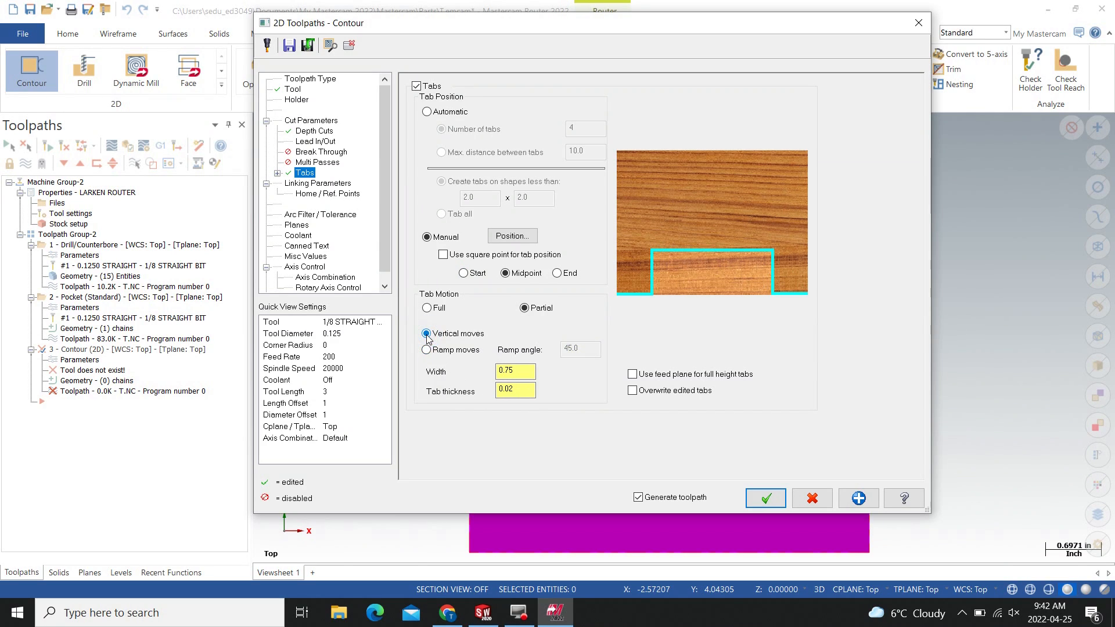
click(529, 394)
key(BackSpace)
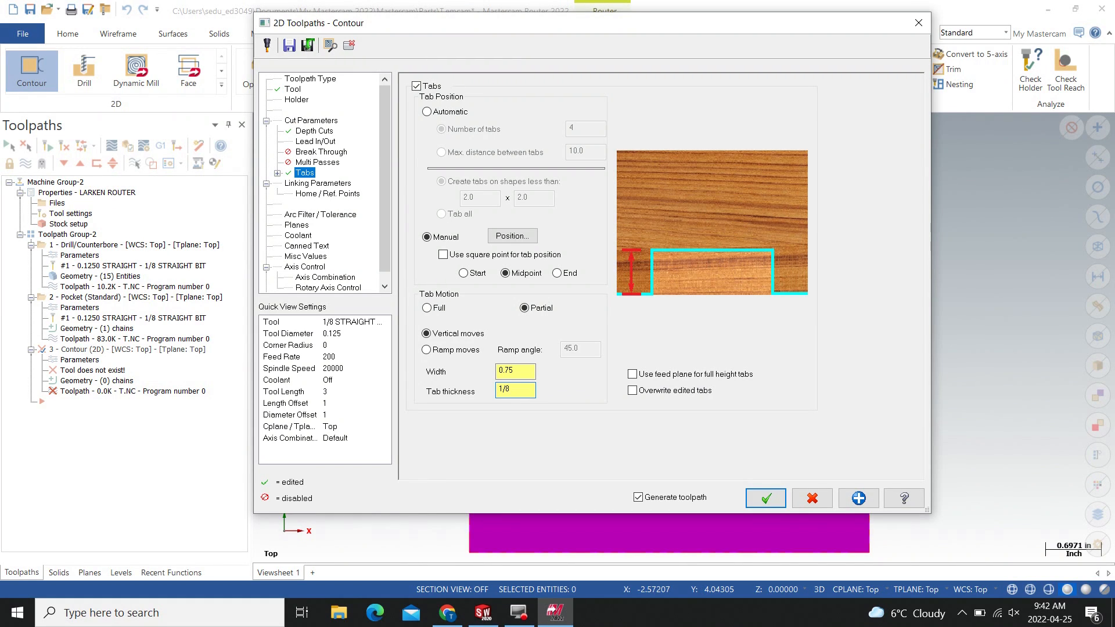
Step: Position the contour tabs near the middle of the plate's left and right edges
click(511, 236)
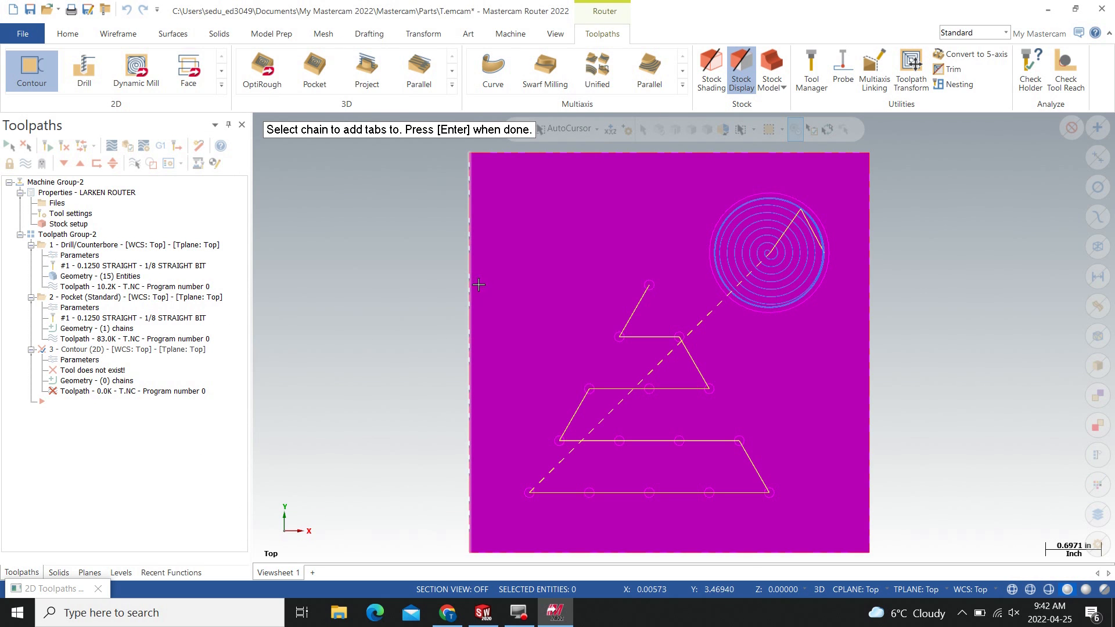
click(479, 284)
click(481, 356)
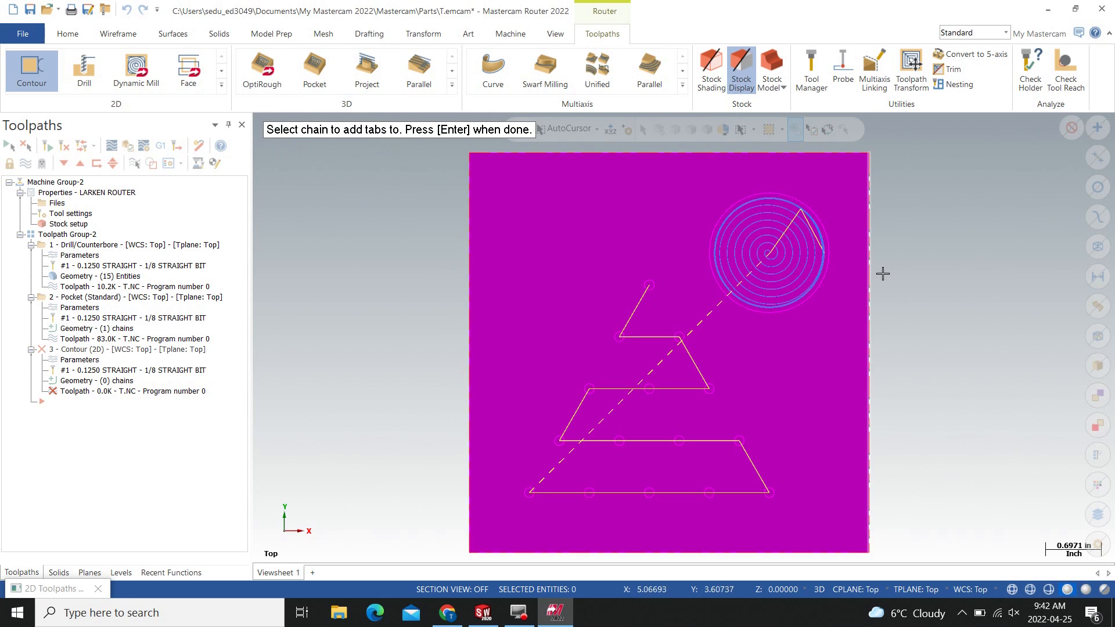
click(871, 280)
click(875, 355)
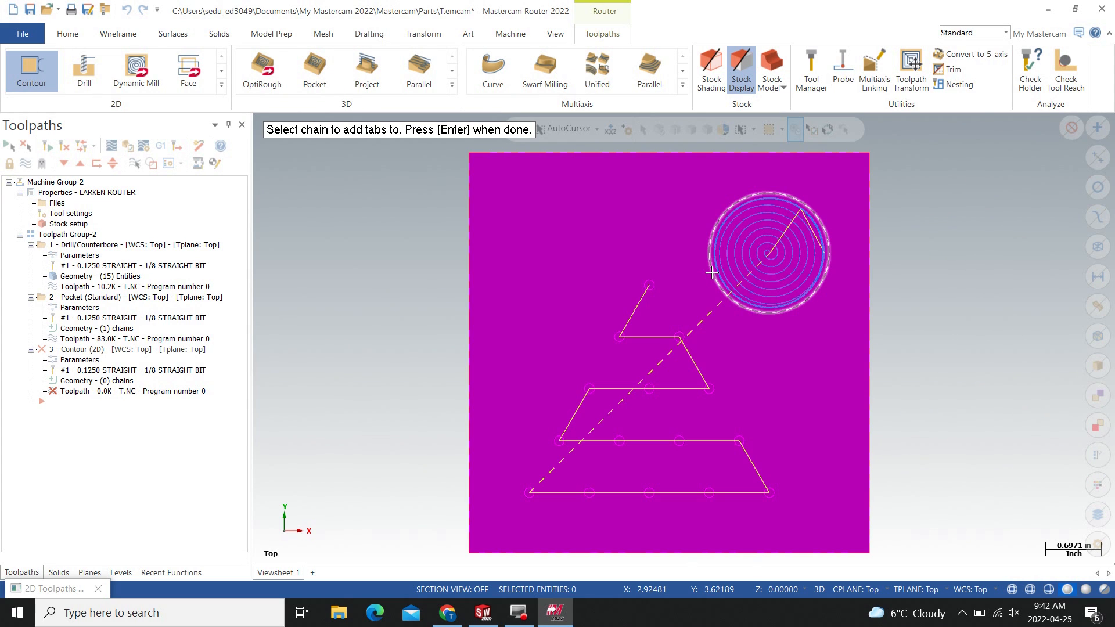
key(Return)
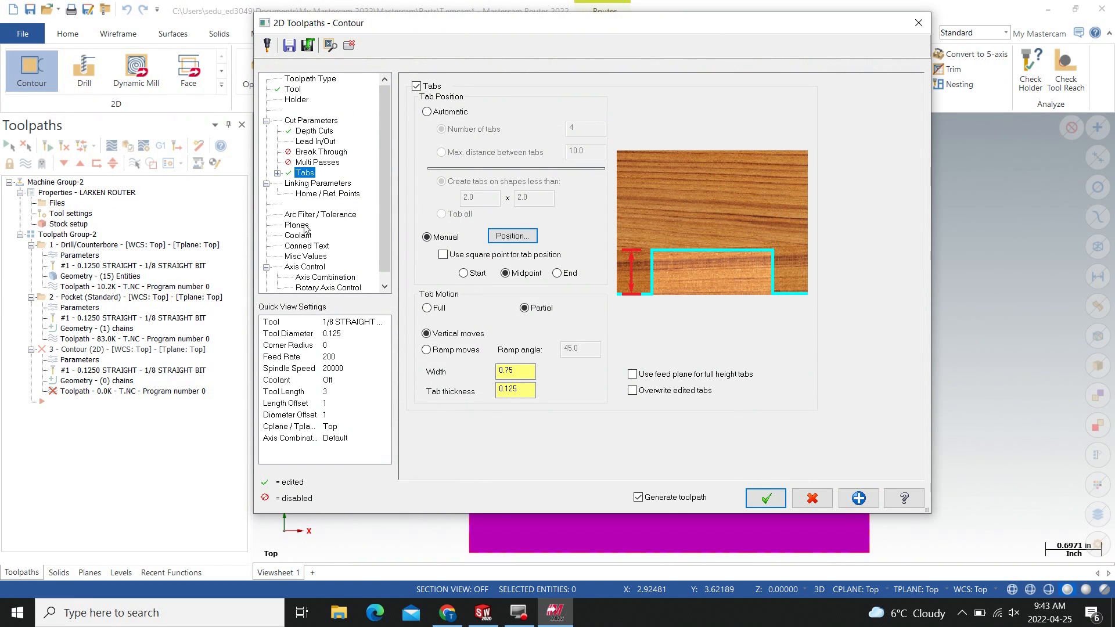
Step: Set the contour depth to an absolute -0.8 and generate the contour toolpath
click(313, 185)
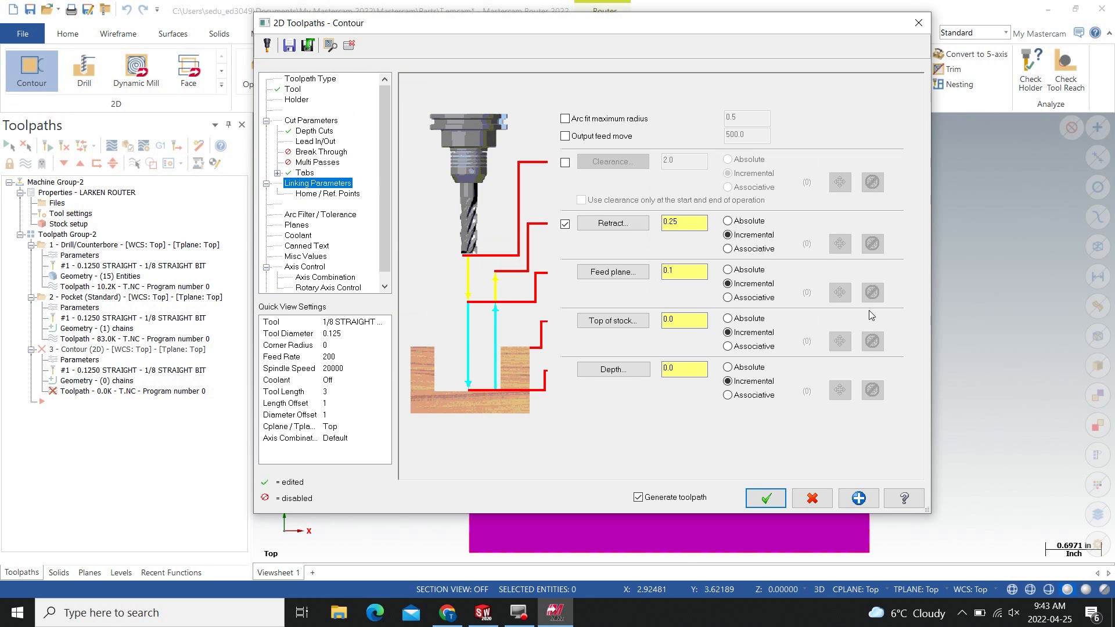
click(728, 367)
double_click(702, 373)
text(0)
click(764, 501)
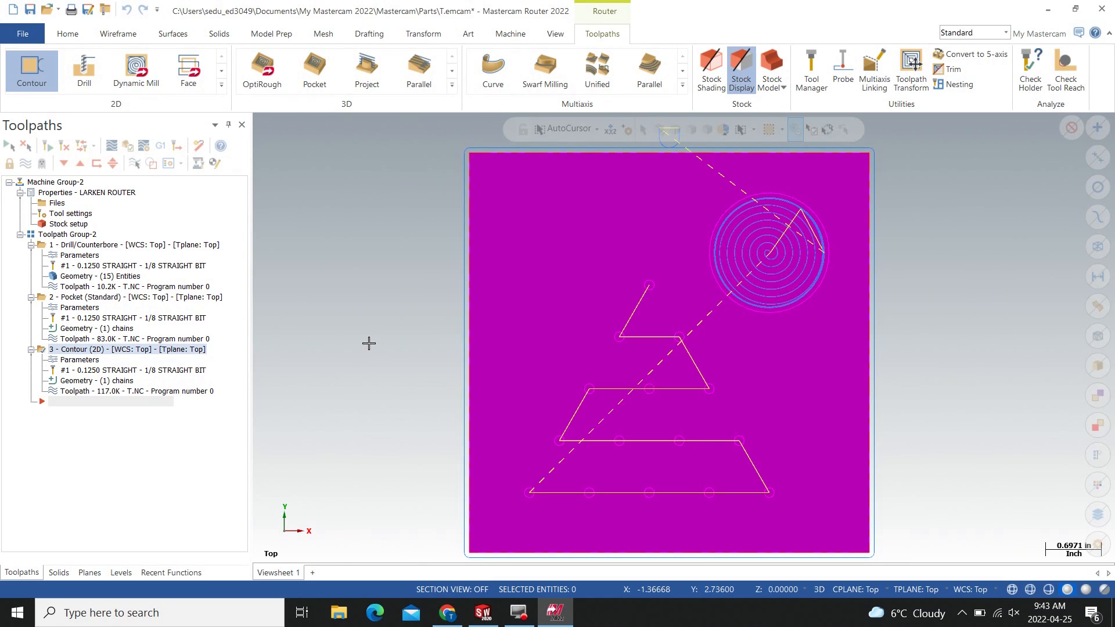
Step: Select all toolpath operations and try to verify them in the simulator
click(9, 145)
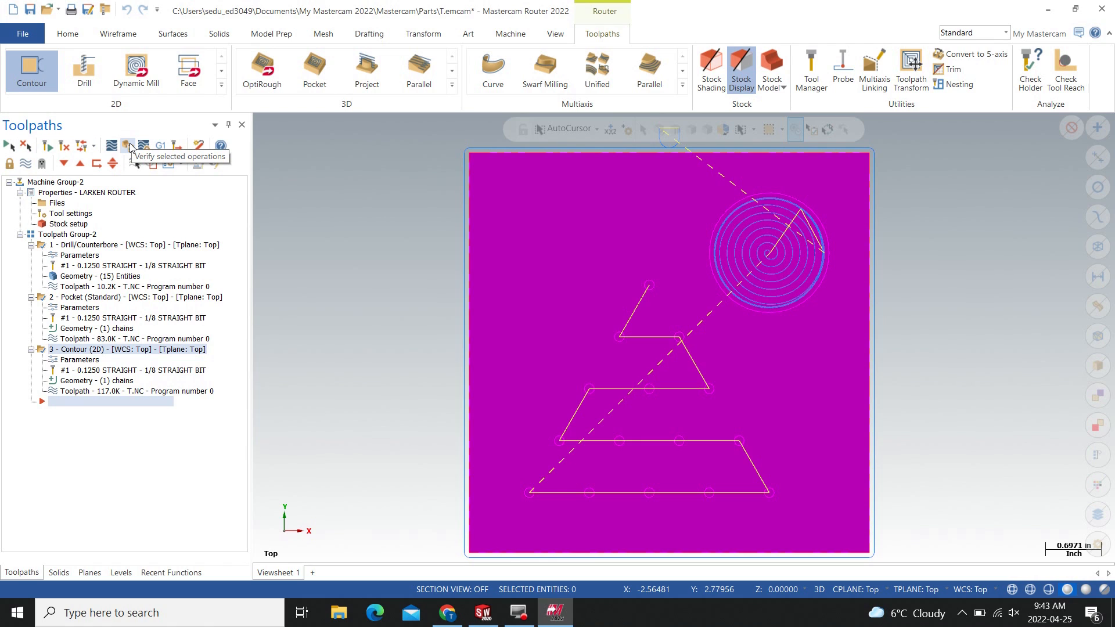
click(129, 147)
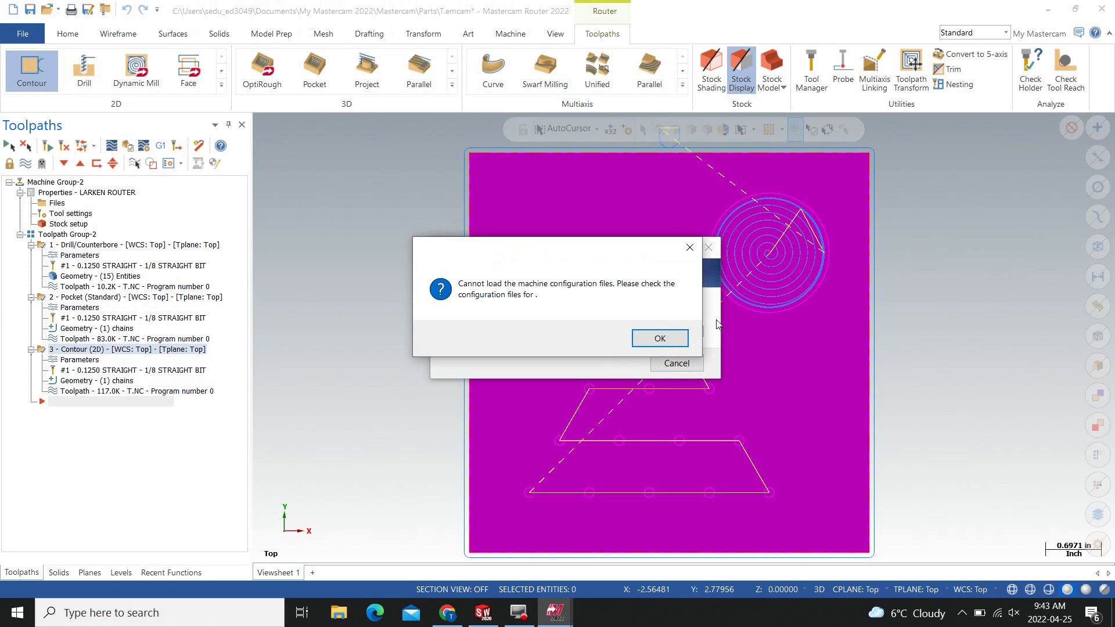
click(656, 338)
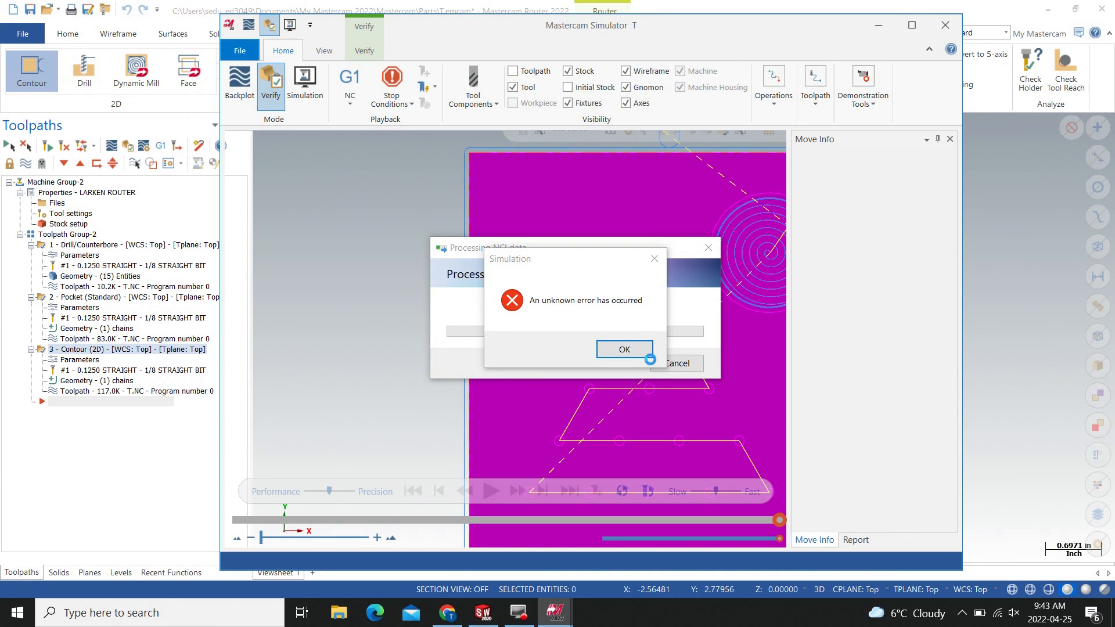
click(632, 349)
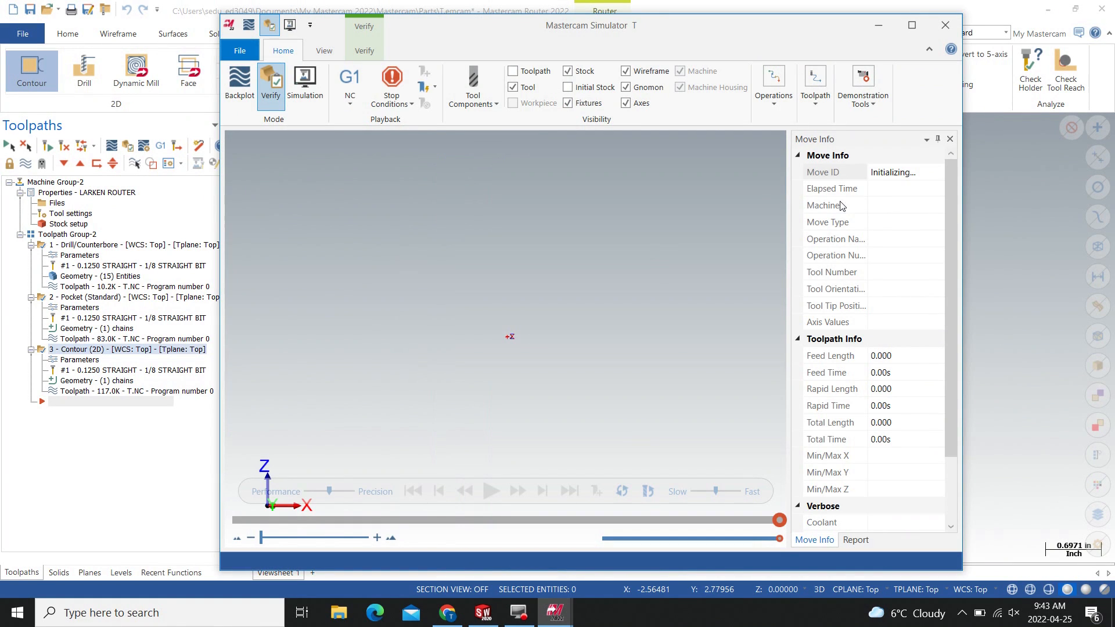
click(942, 26)
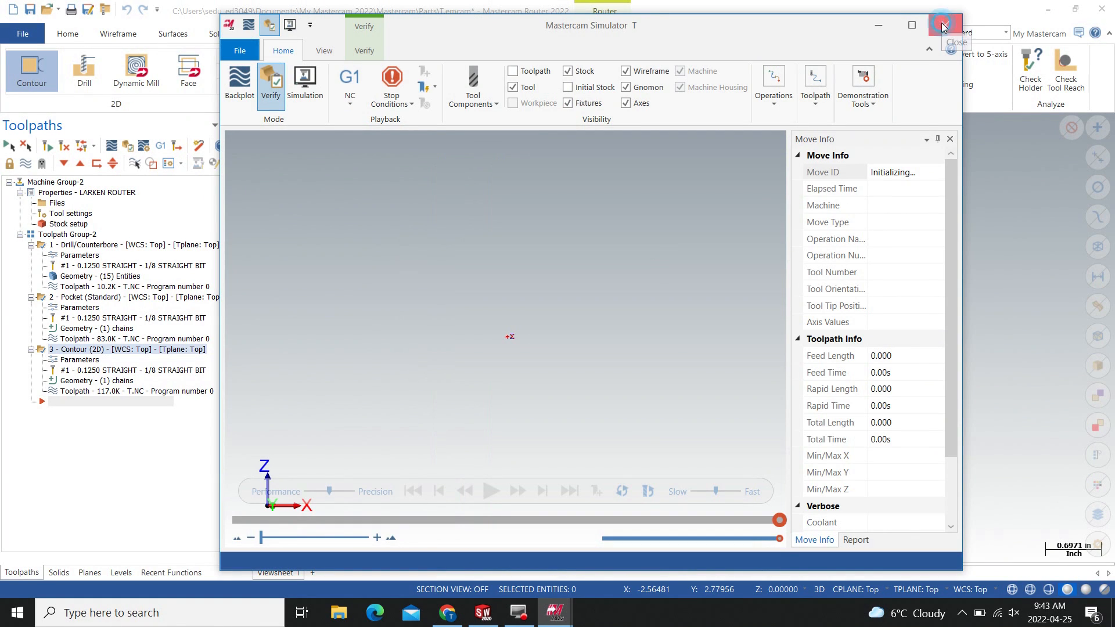
click(636, 350)
click(708, 247)
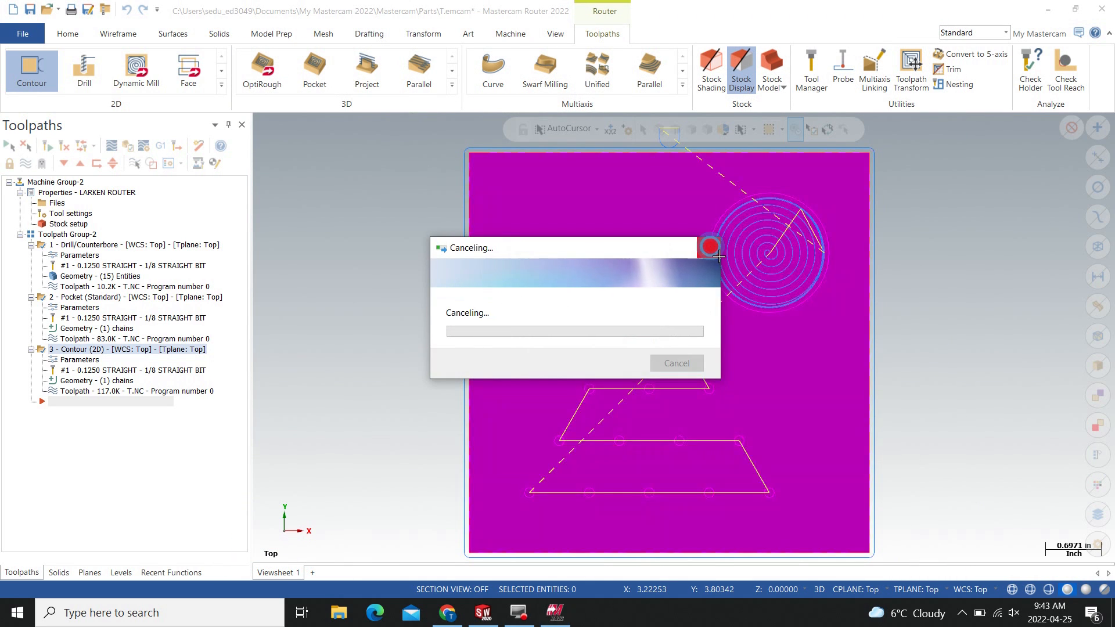
Step: Verify the selected operations in a maximized simulator, playing the full machining at a slower speed in isometric view
click(127, 147)
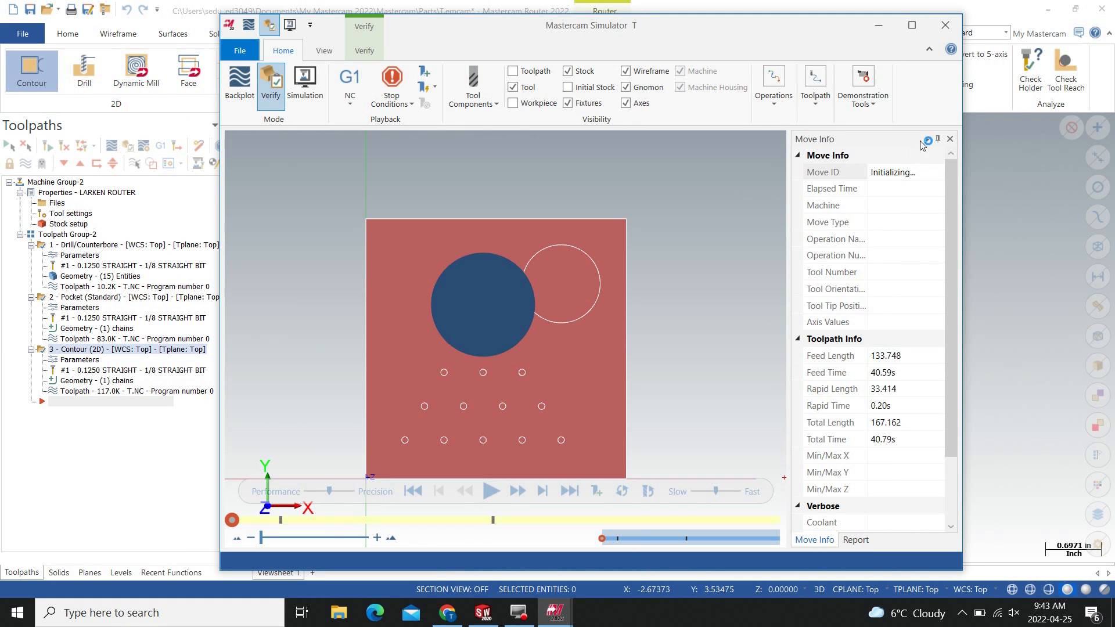
click(911, 25)
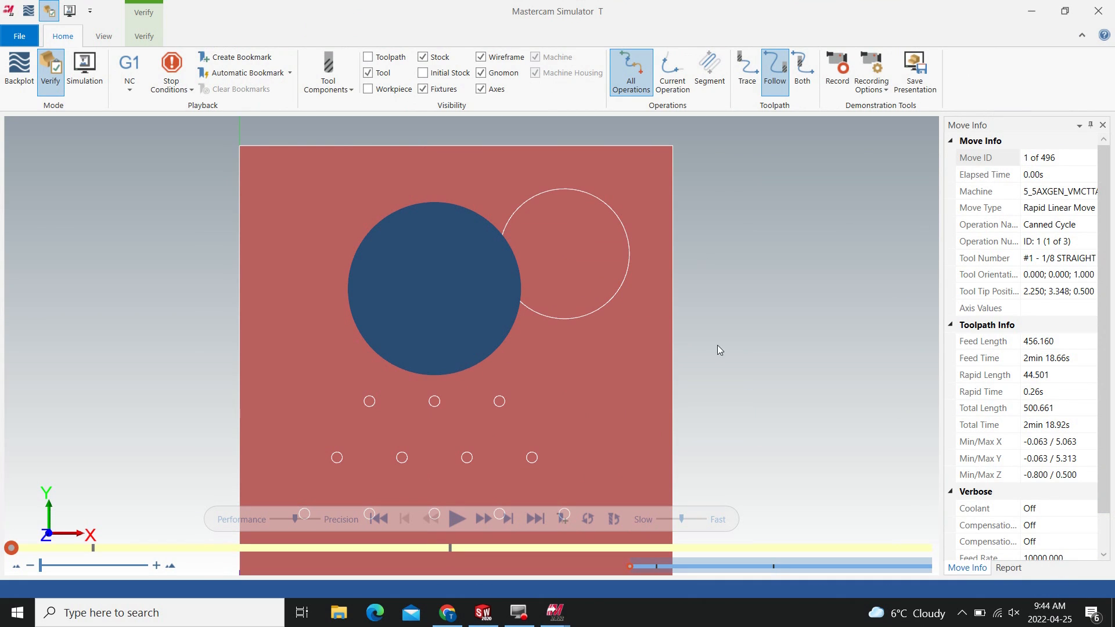
right_click(750, 356)
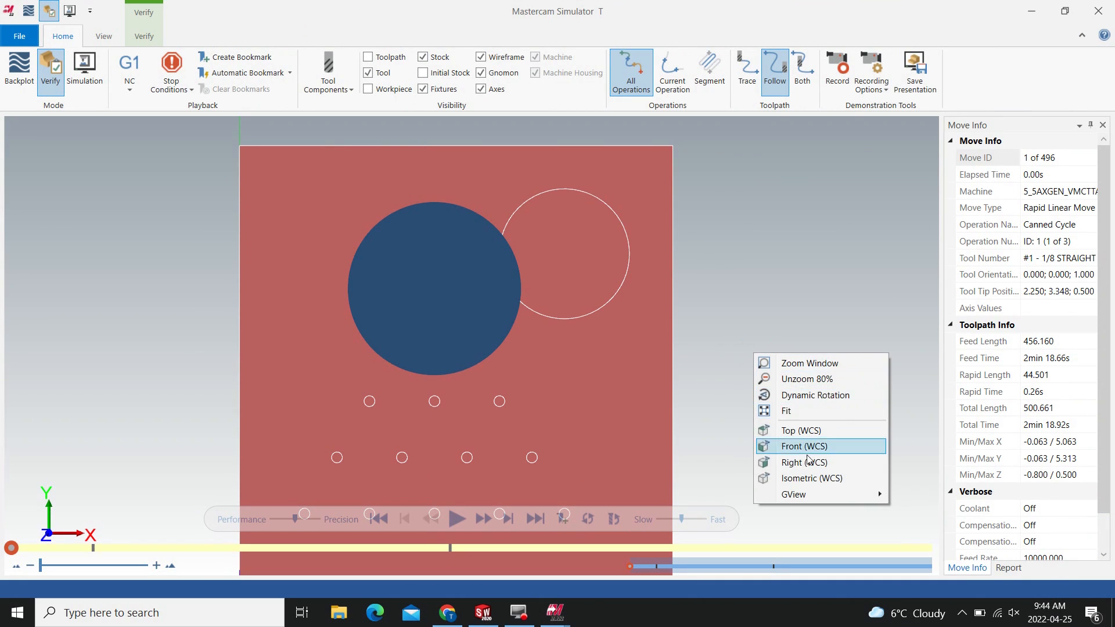
click(810, 479)
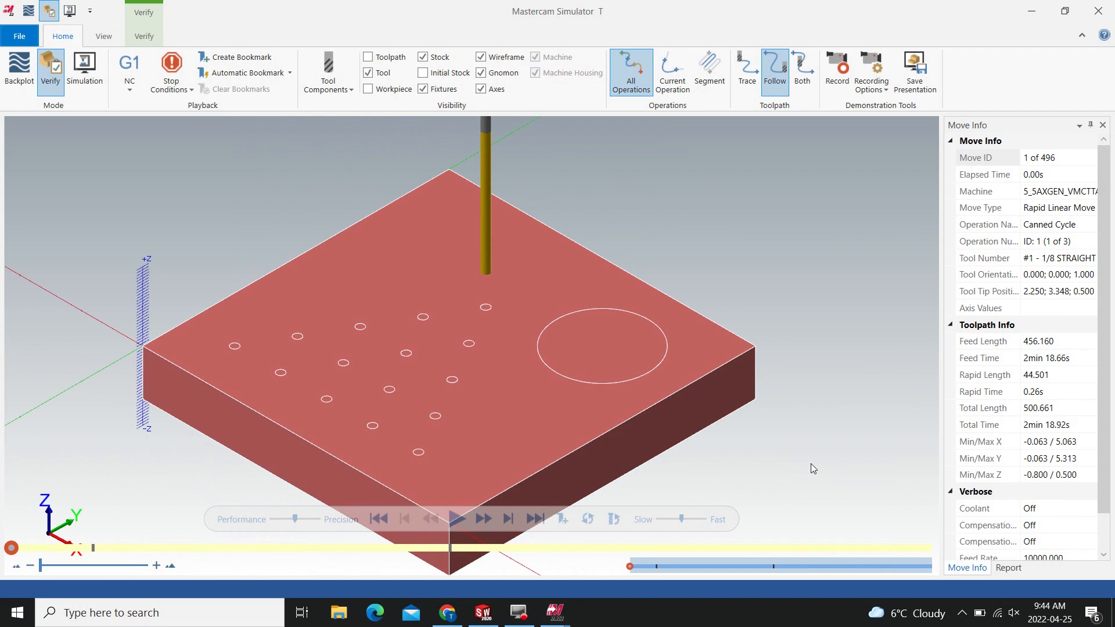
drag(682, 520, 665, 523)
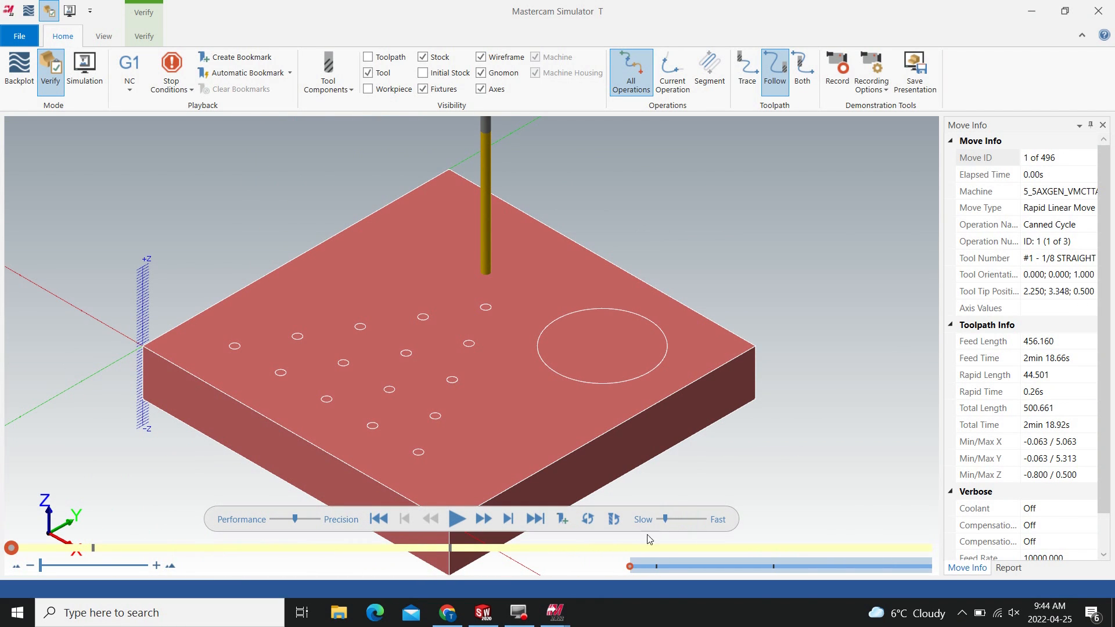
click(455, 521)
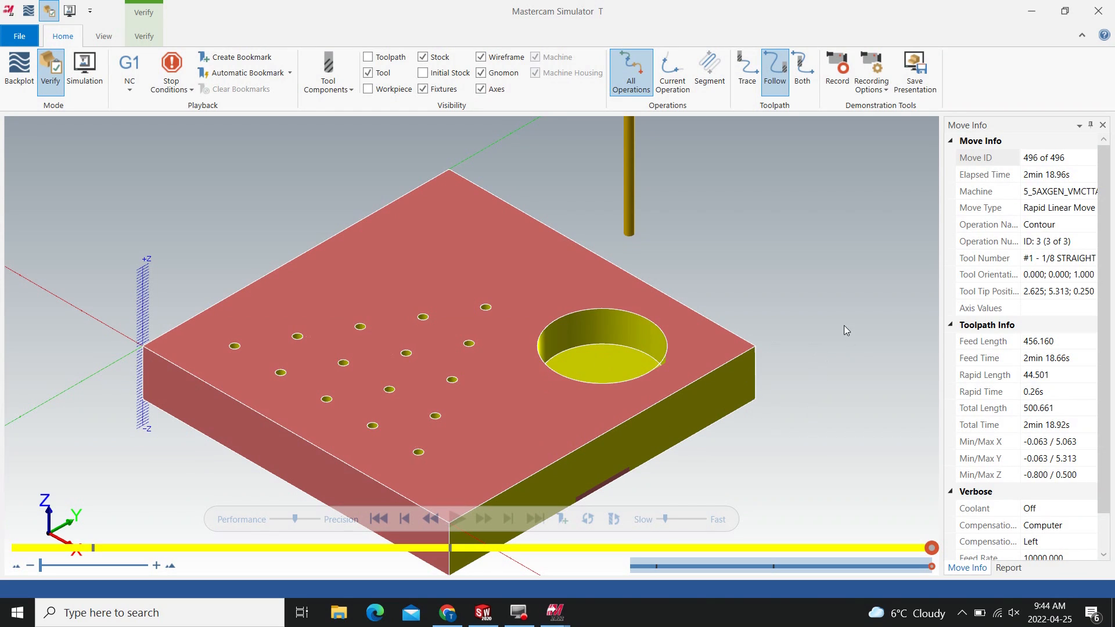
Step: Inspect the simulated plate's holes, circular pocket and cut edges from other angles, and close the simulator
click(828, 334)
middle_drag(820, 346, 620, 501)
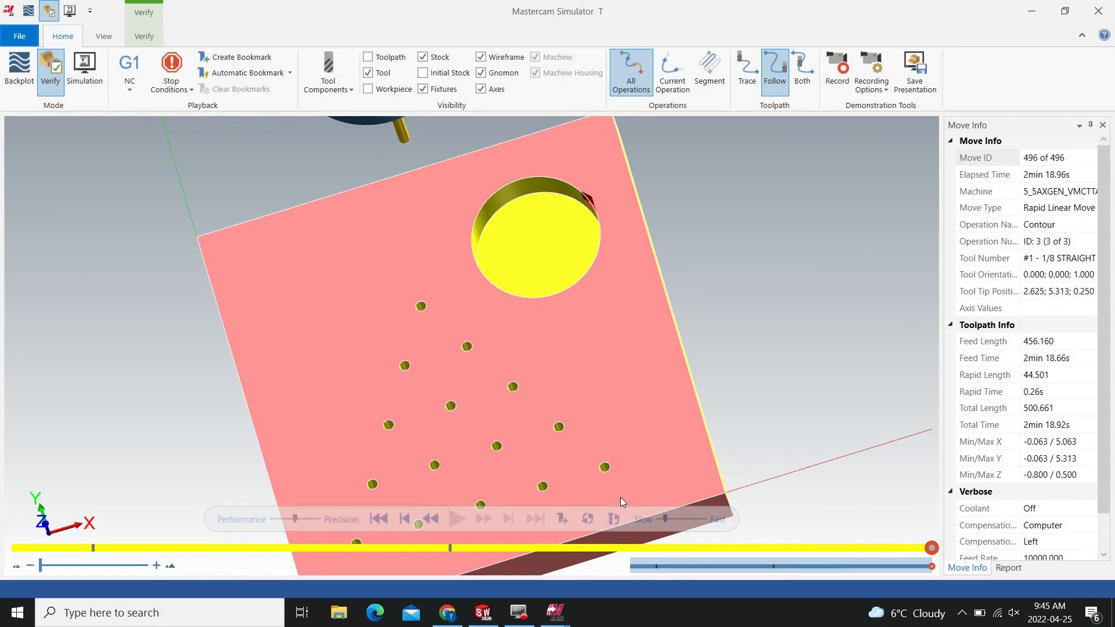
click(1102, 12)
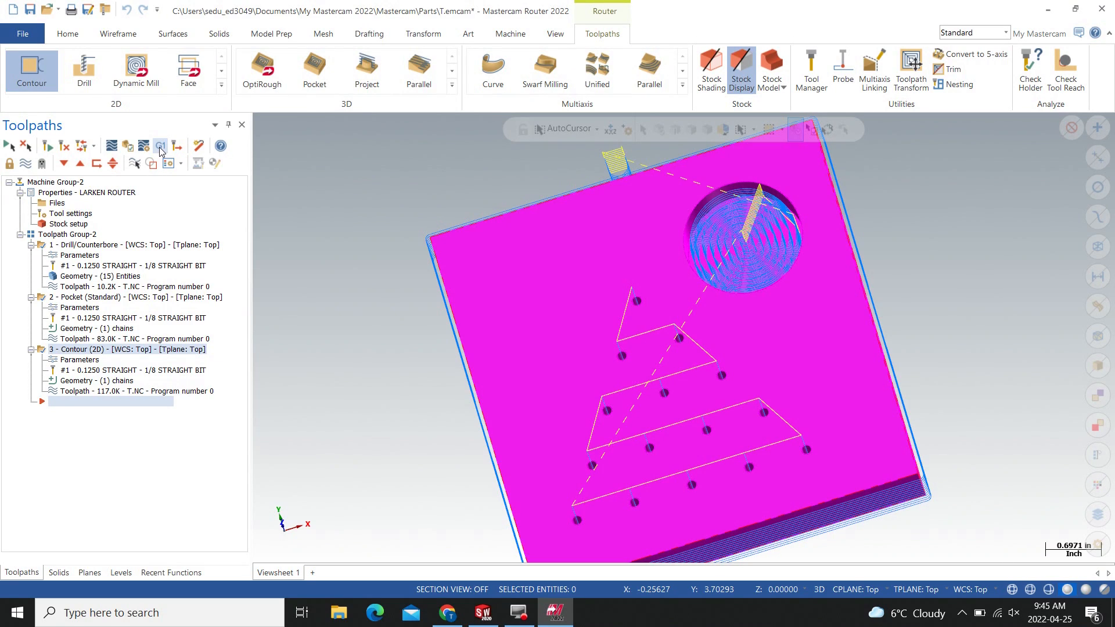
Step: Post-process the selected operations to an NC file named "IQ tester G code" in the Downloads folder
click(162, 149)
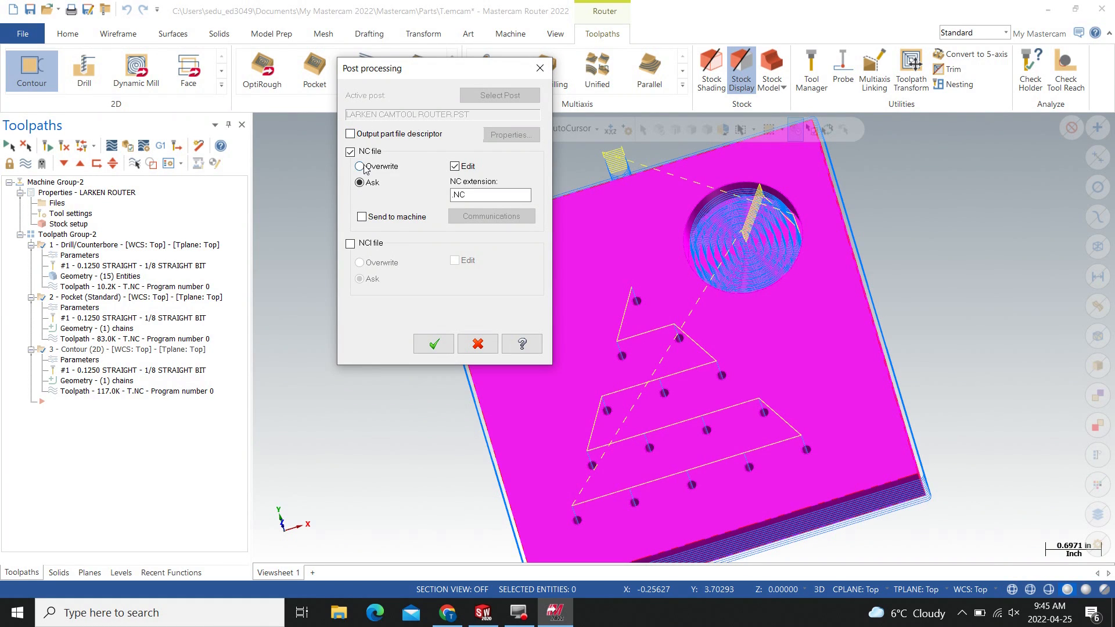
click(427, 351)
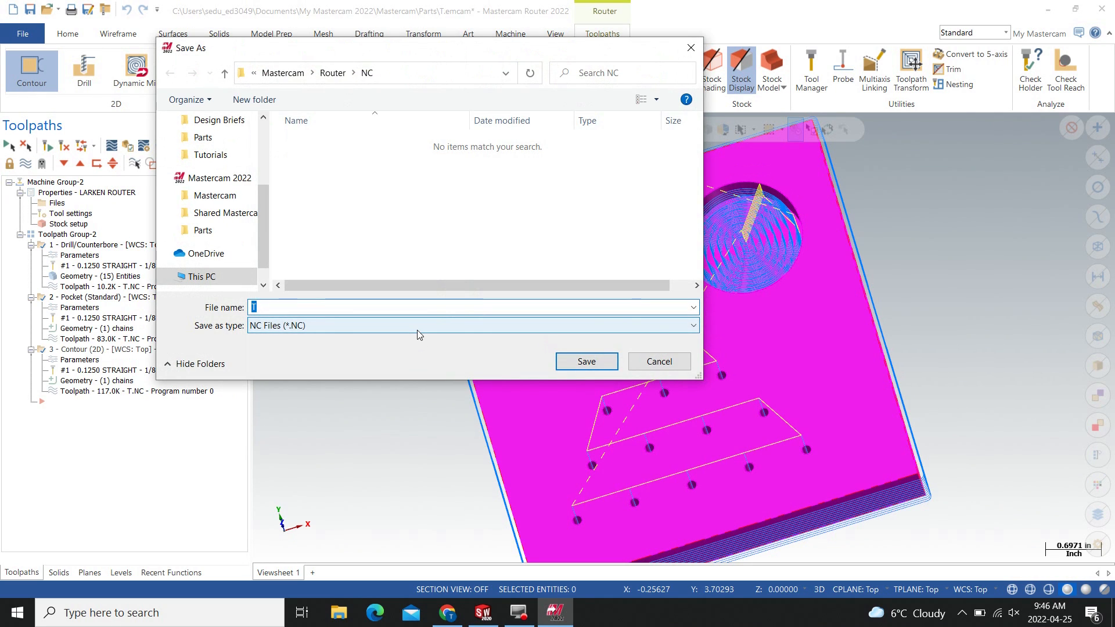
key(Right)
key(BackSpace)
text(IQ tester G code)
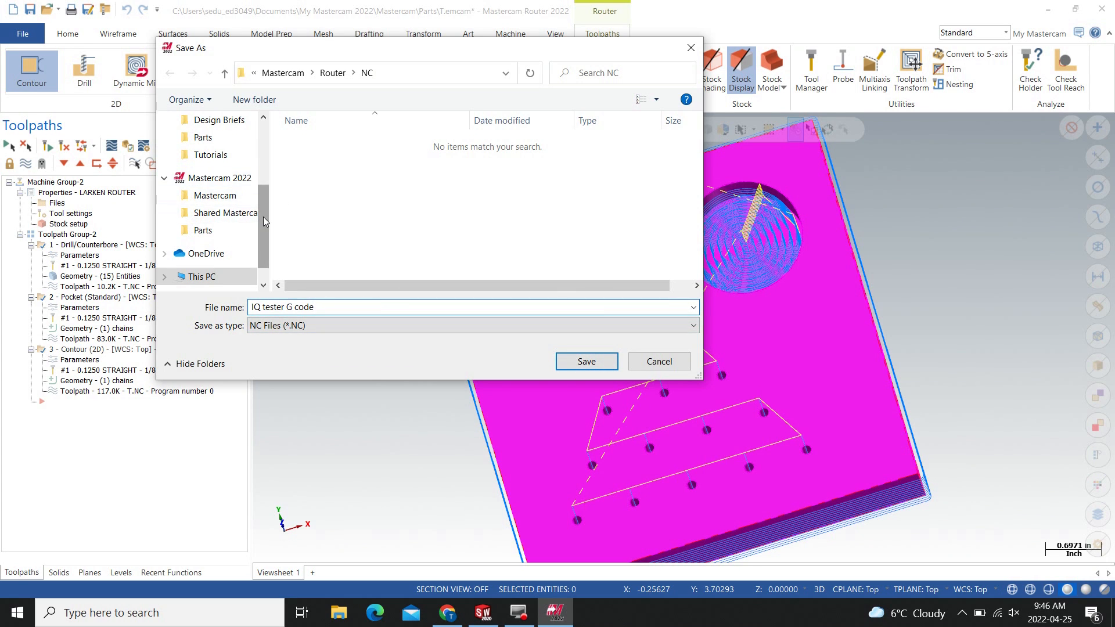
scroll(255, 209, up, 3)
click(223, 172)
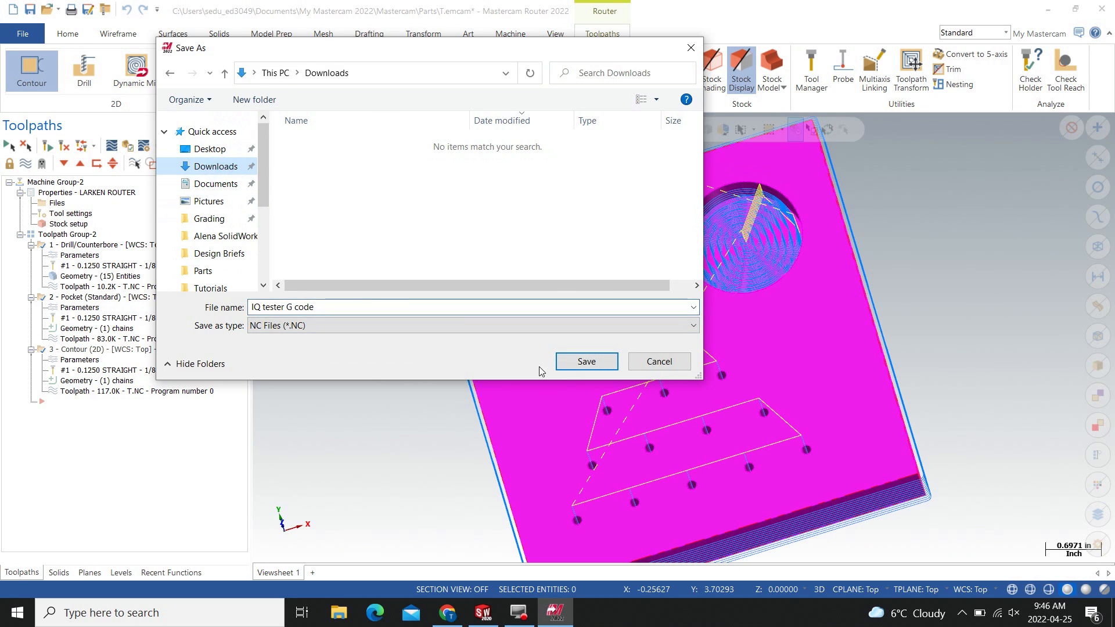
click(584, 361)
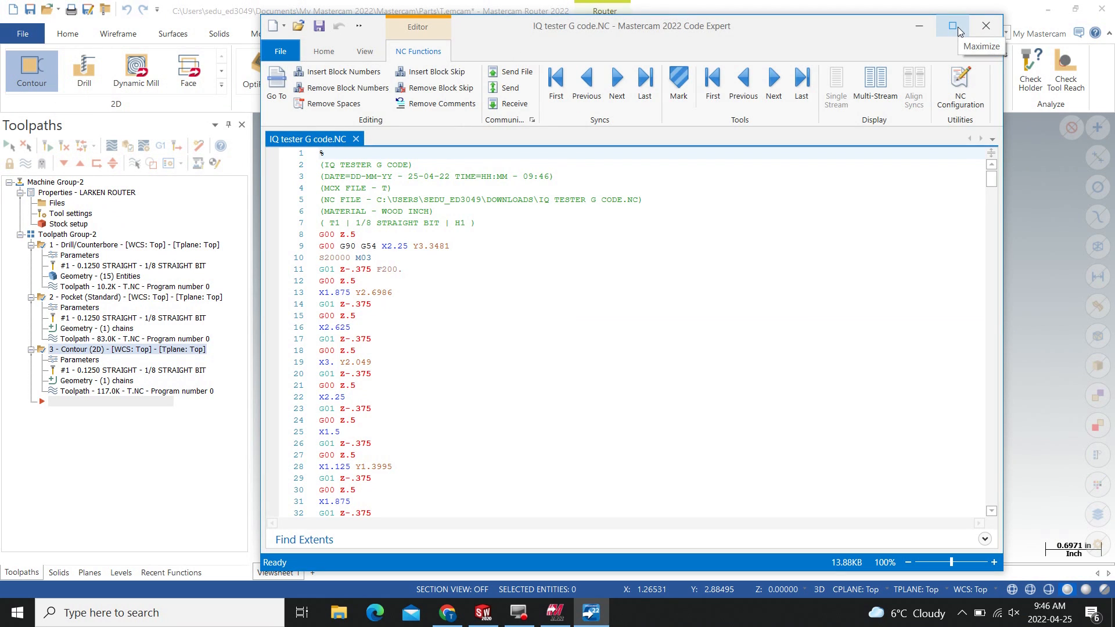
Step: Review the generated G-code from start to end in the maximized code editor, and close the editor
click(955, 28)
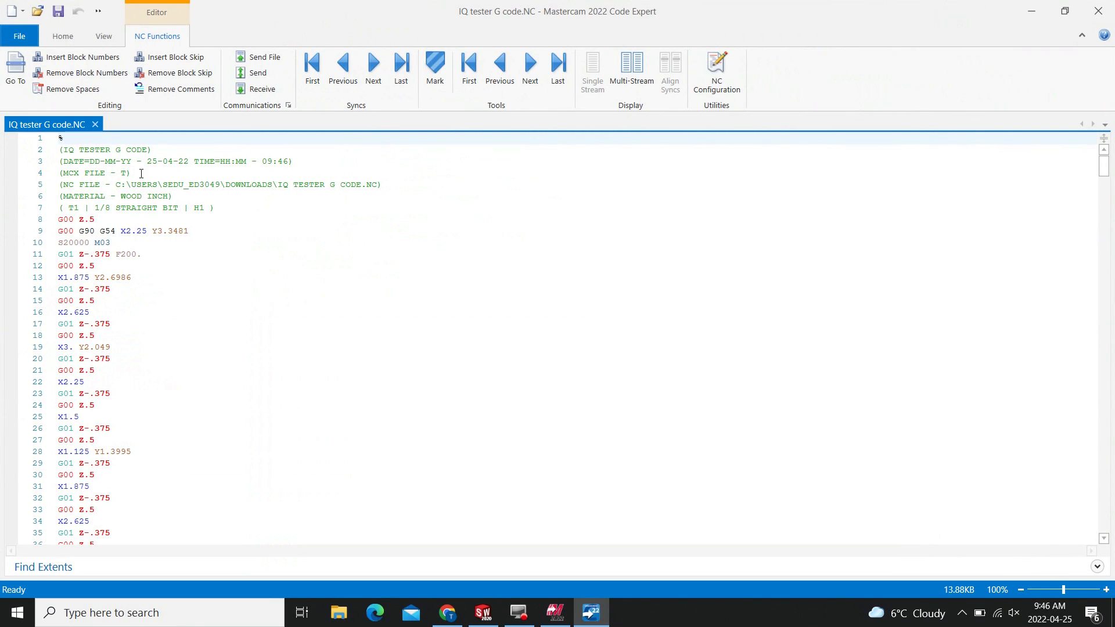
scroll(139, 263, down, 10)
scroll(140, 263, down, 20)
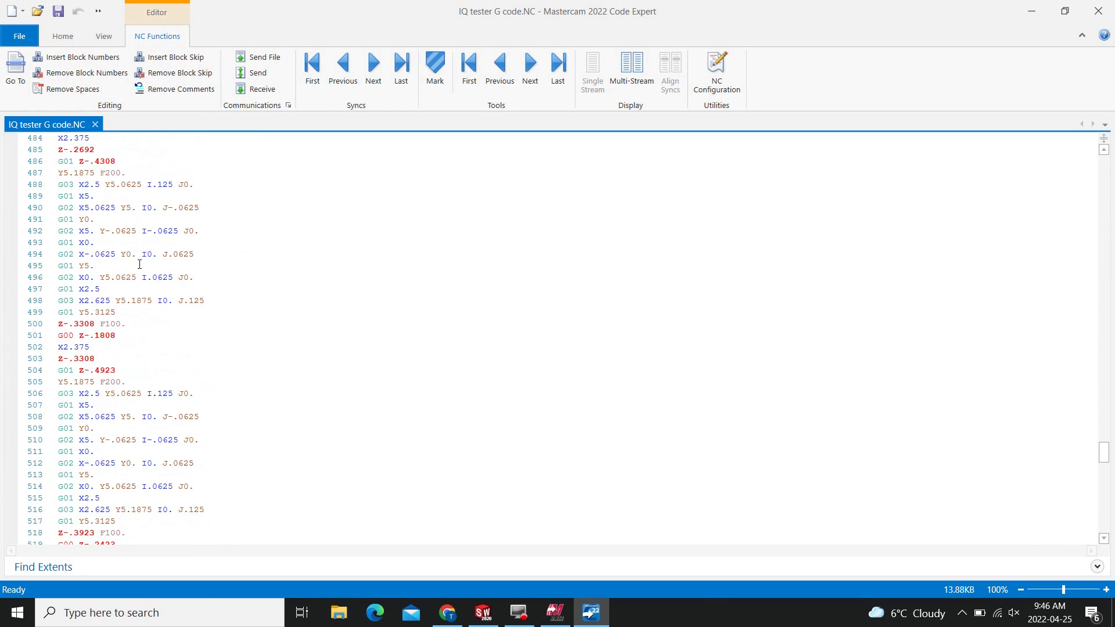
scroll(140, 264, down, 20)
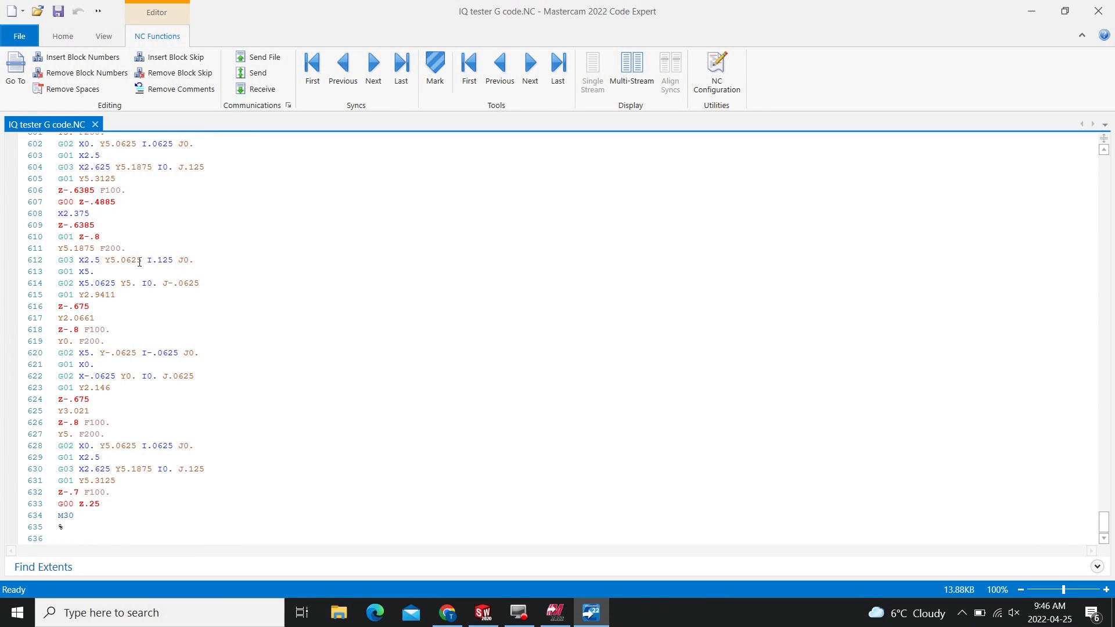
scroll(139, 263, up, 20)
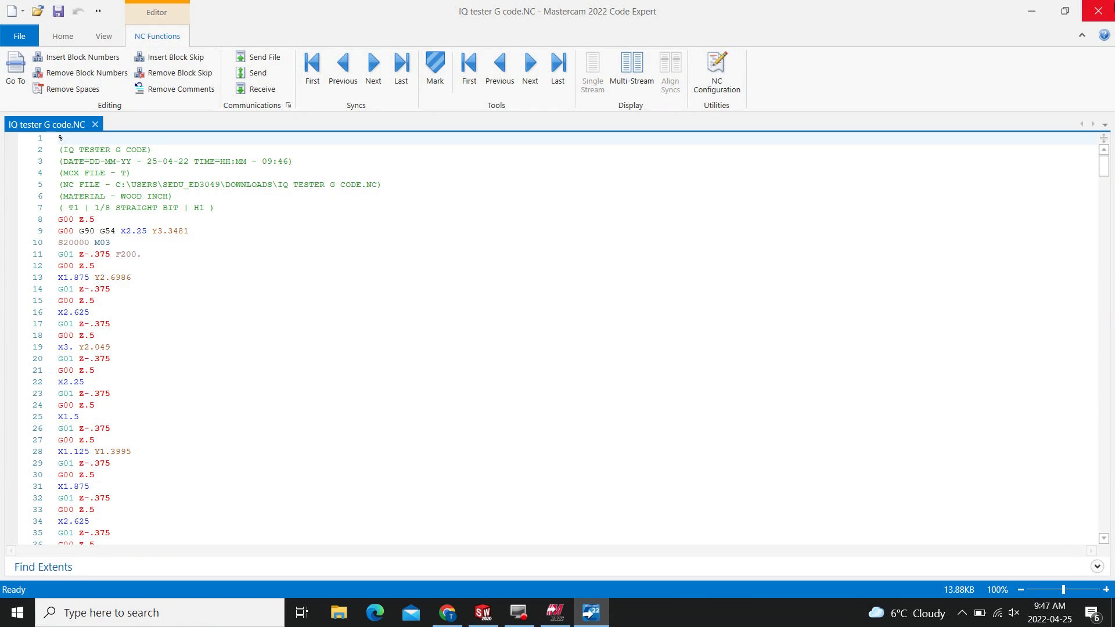
click(1106, 5)
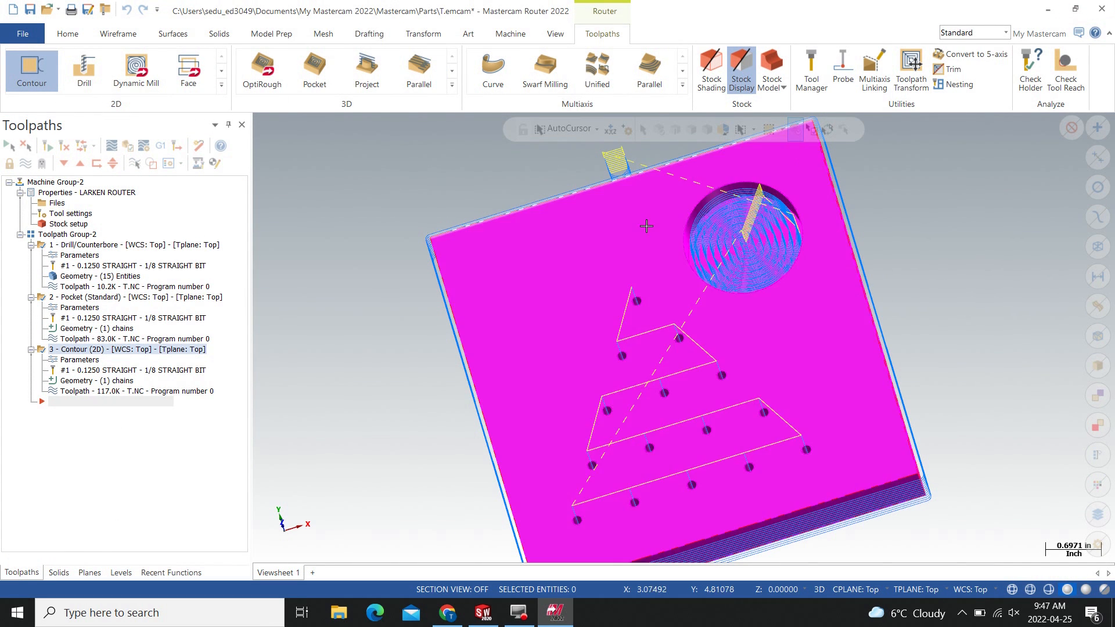